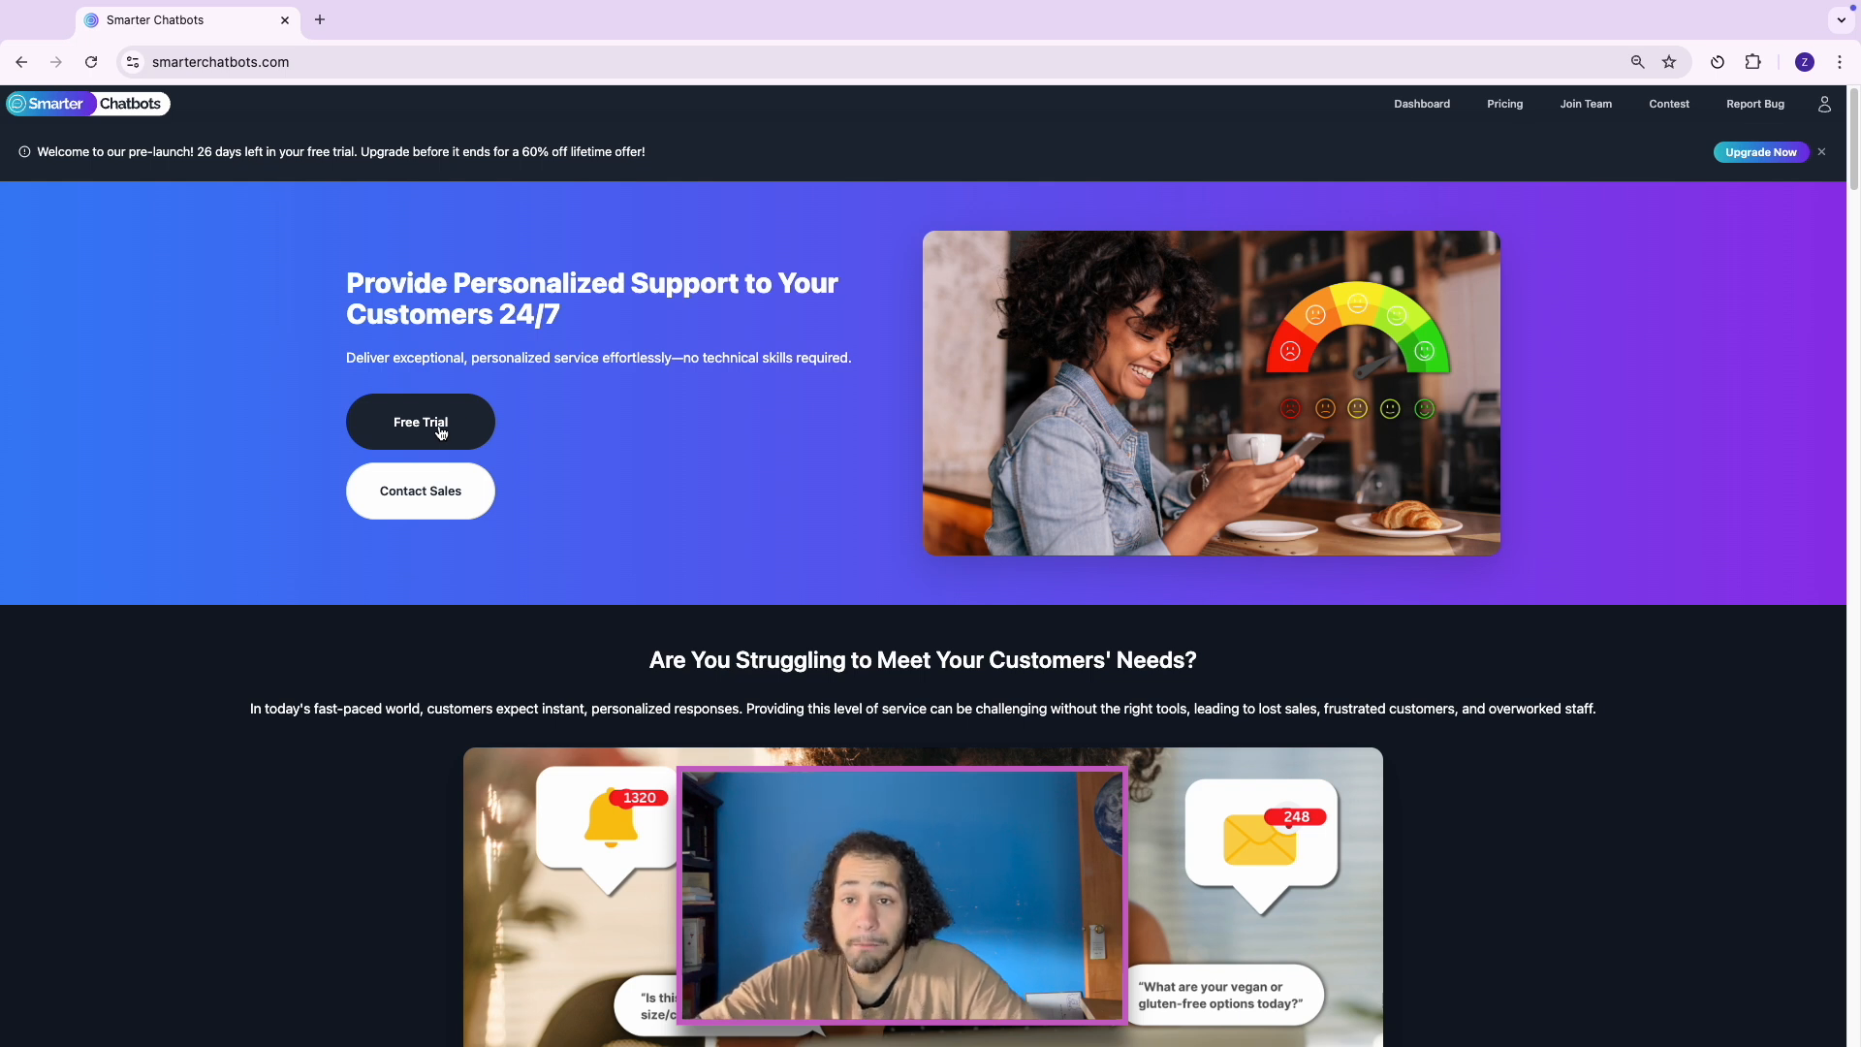
# Step: Create a new assistant from the dashboard and name the chatbot "Personal Trainer"
pyautogui.click(435, 429)
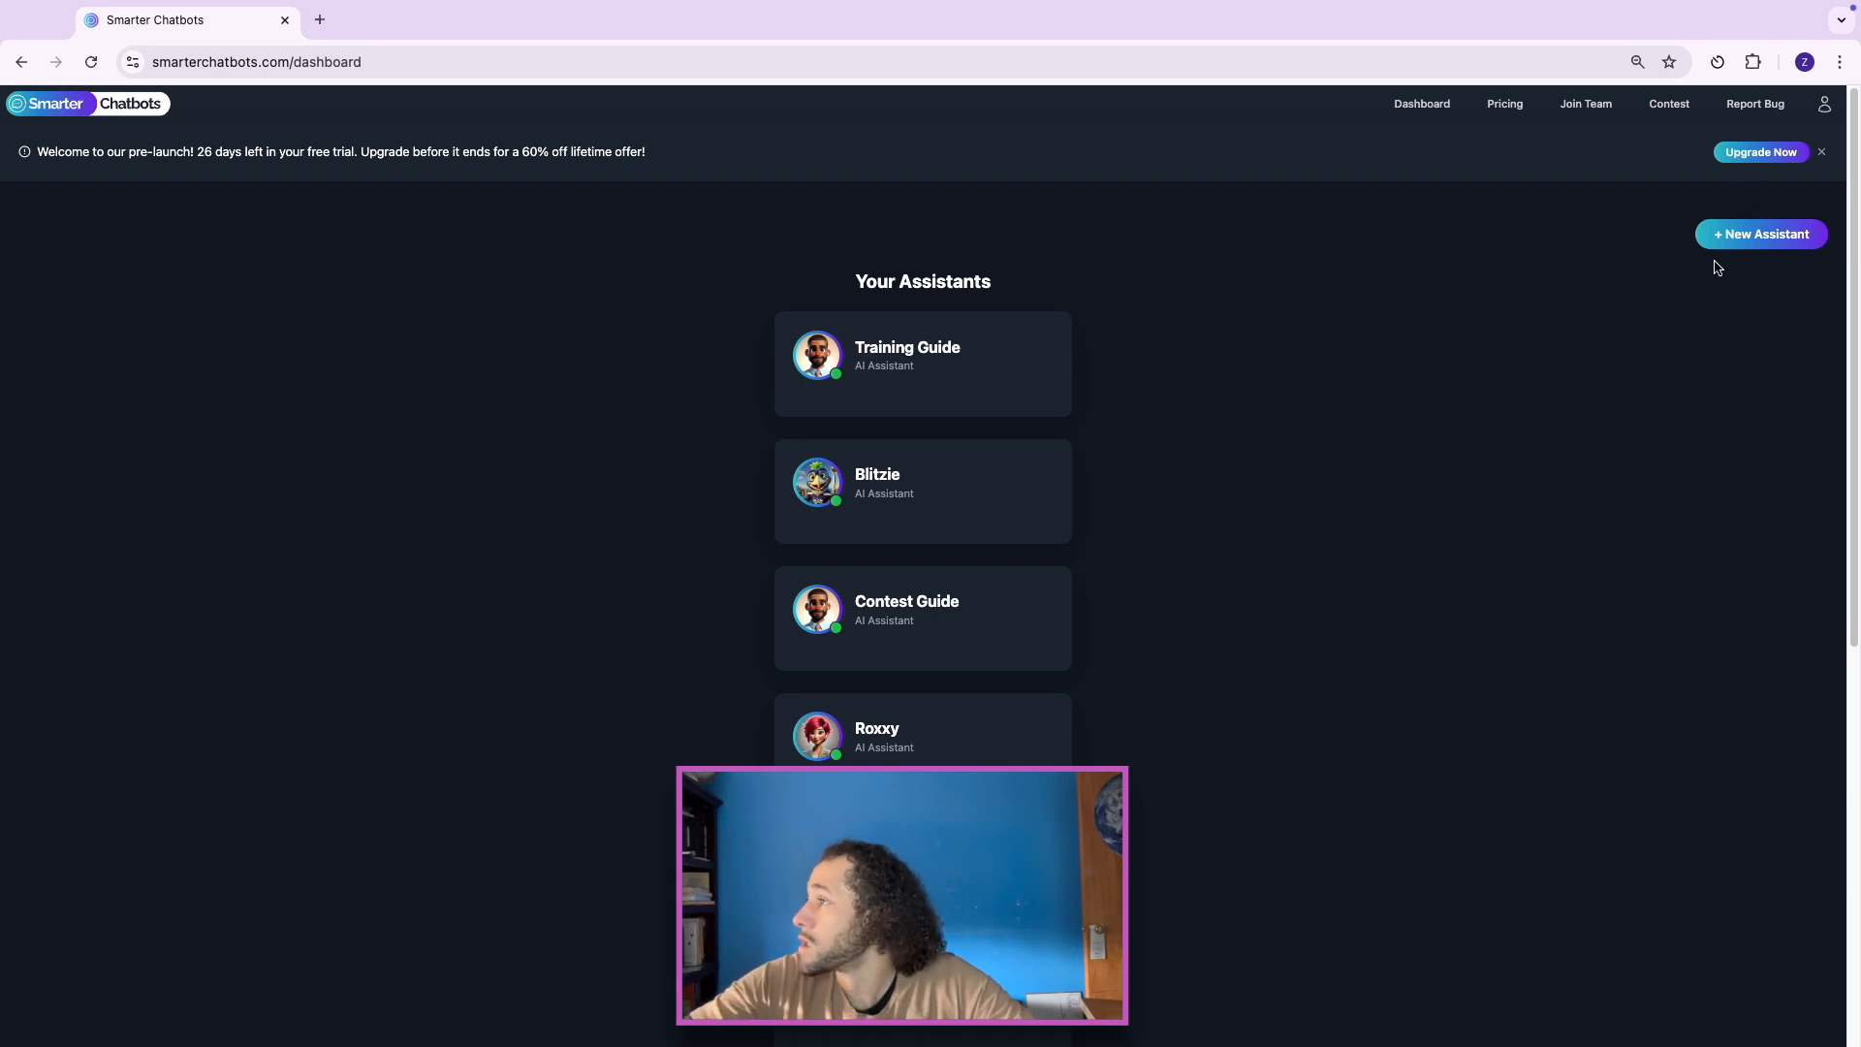
pyautogui.click(1774, 237)
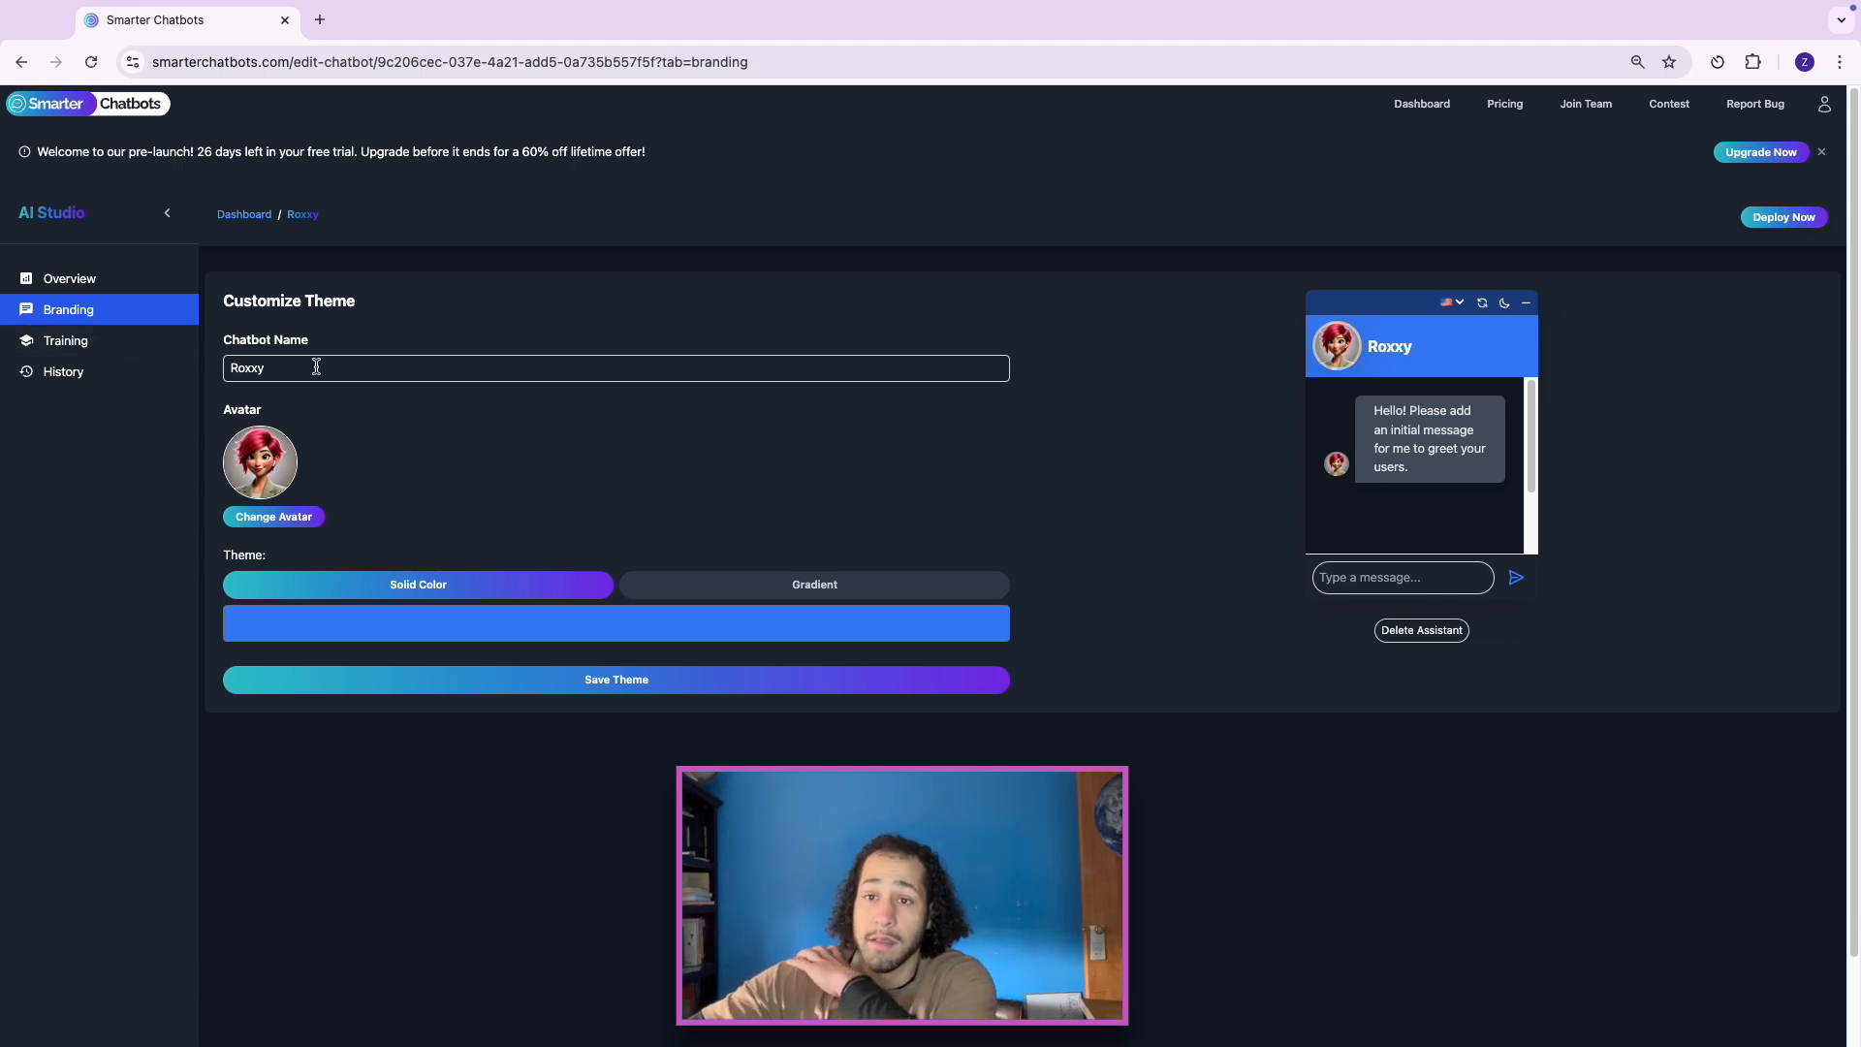
pyautogui.moveTo(317, 367); pyautogui.dragTo(191, 371)
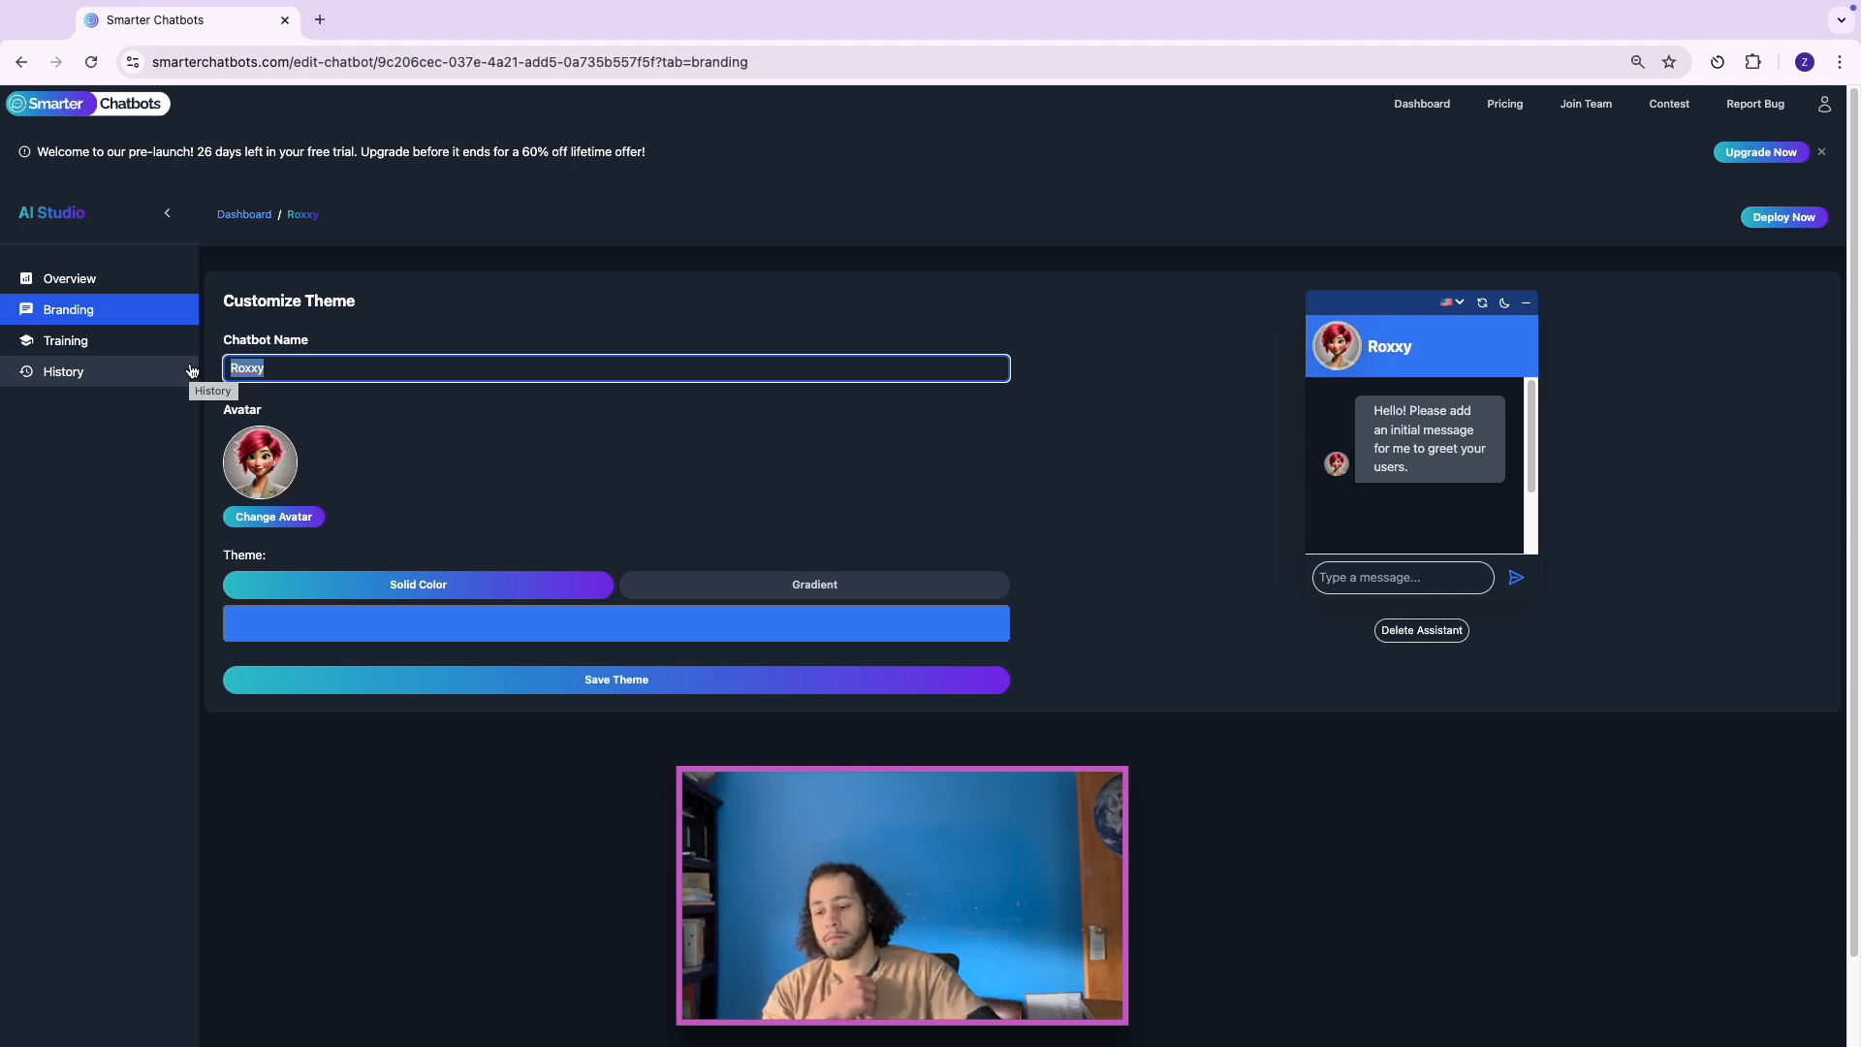
pyautogui.write('Personal Trainer Fitn')
pyautogui.press('BackSpace')
pyautogui.press('BackSpace')
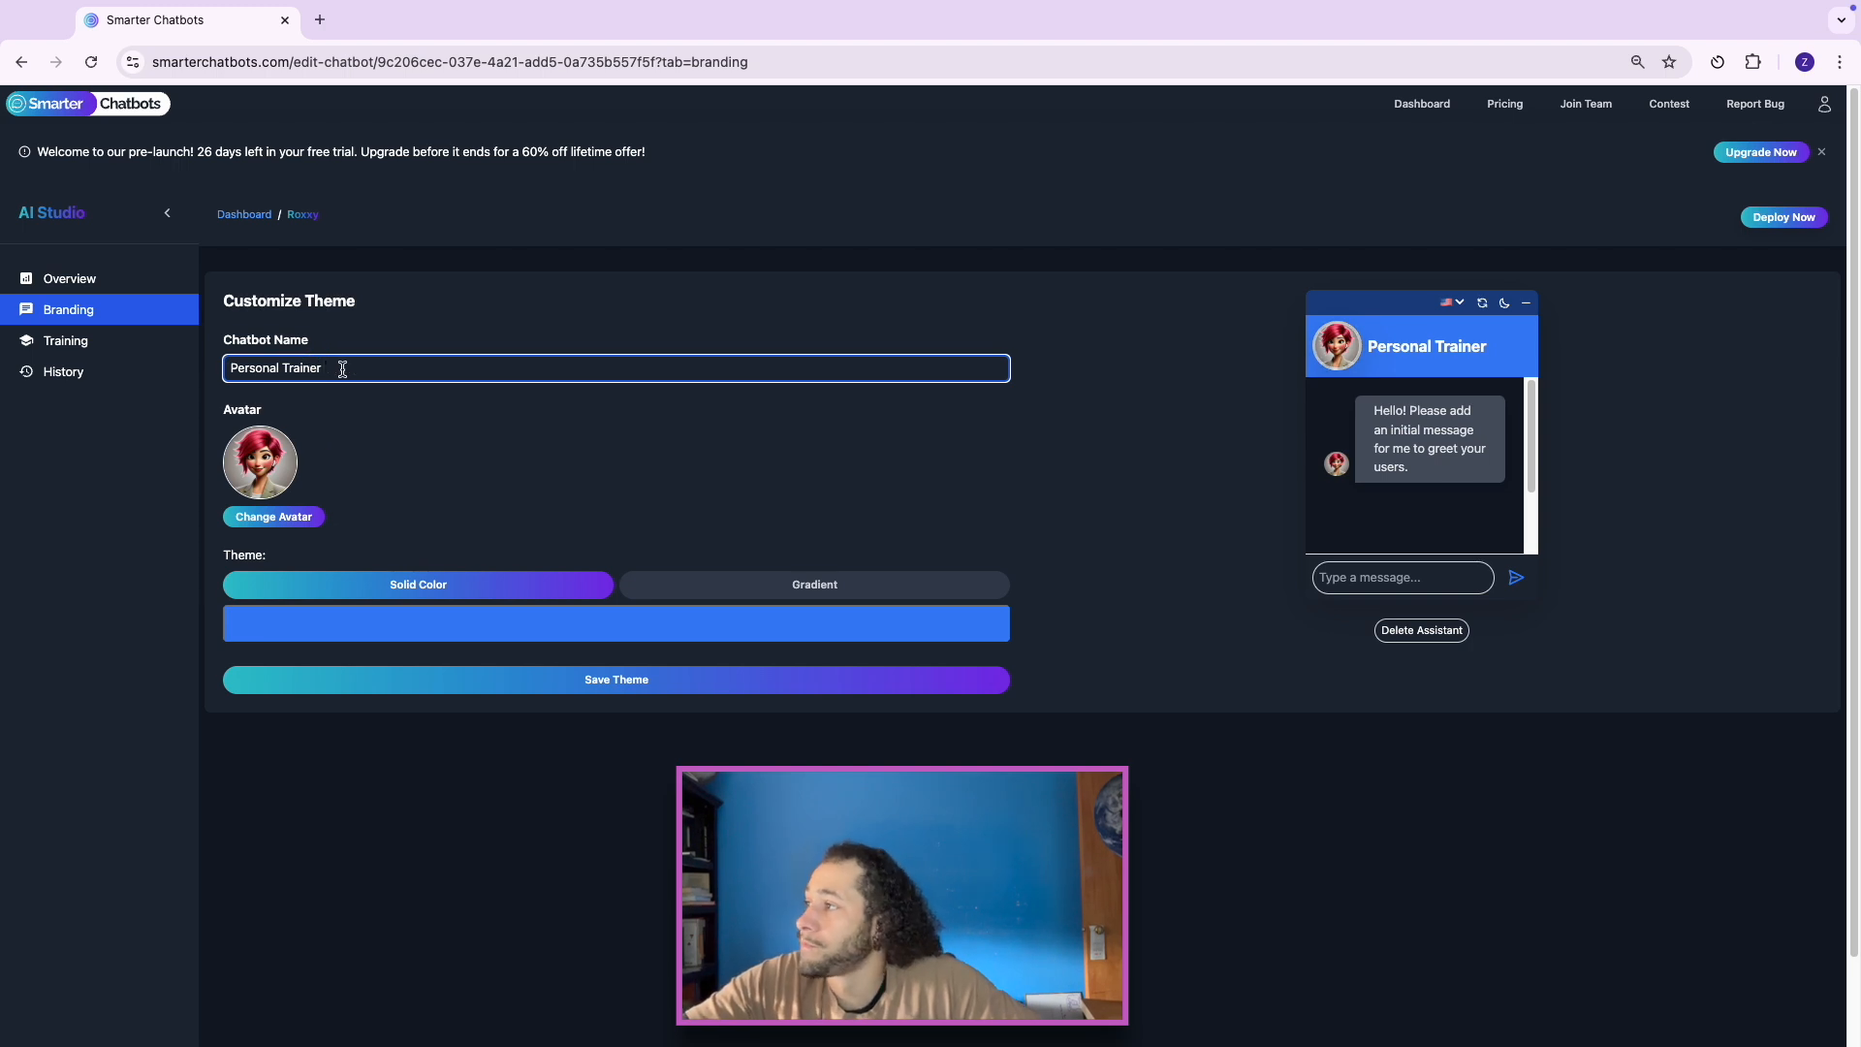
# Step: Generate a new chatbot avatar from the description "a personal trainer"
pyautogui.click(283, 516)
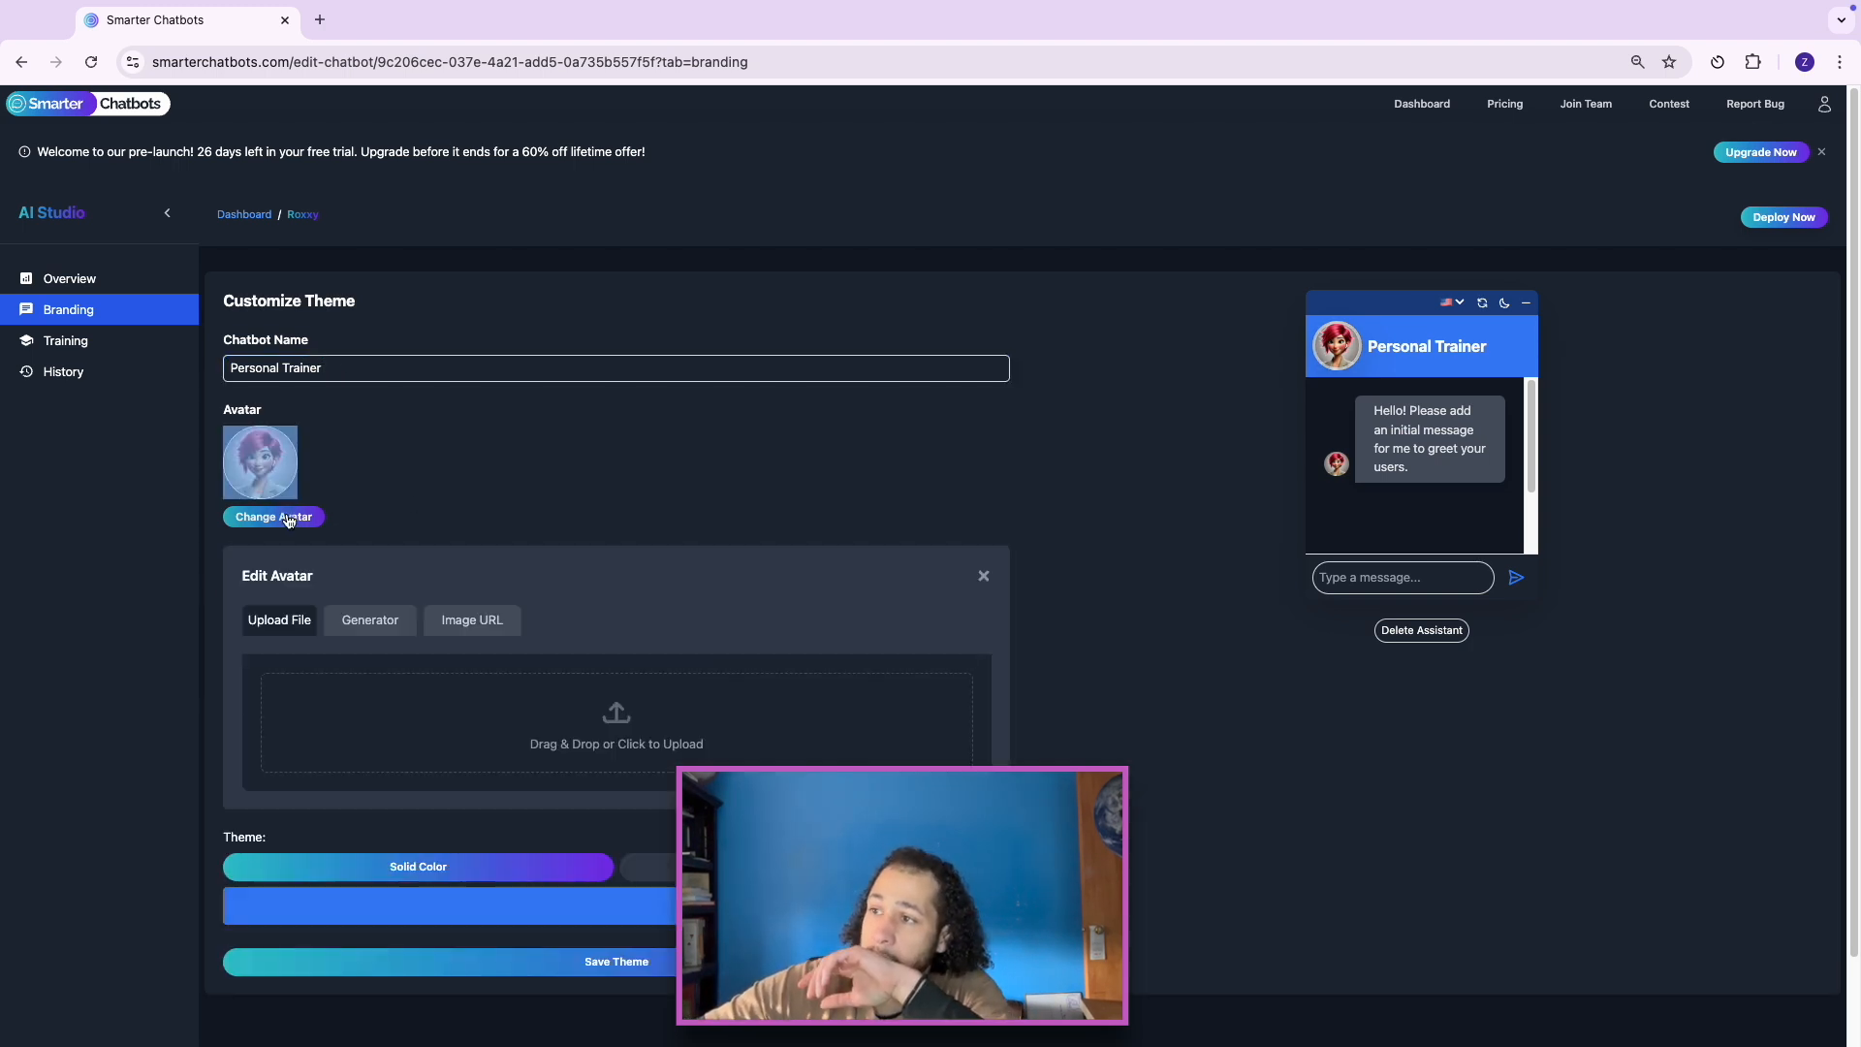
pyautogui.click(376, 624)
pyautogui.click(355, 719)
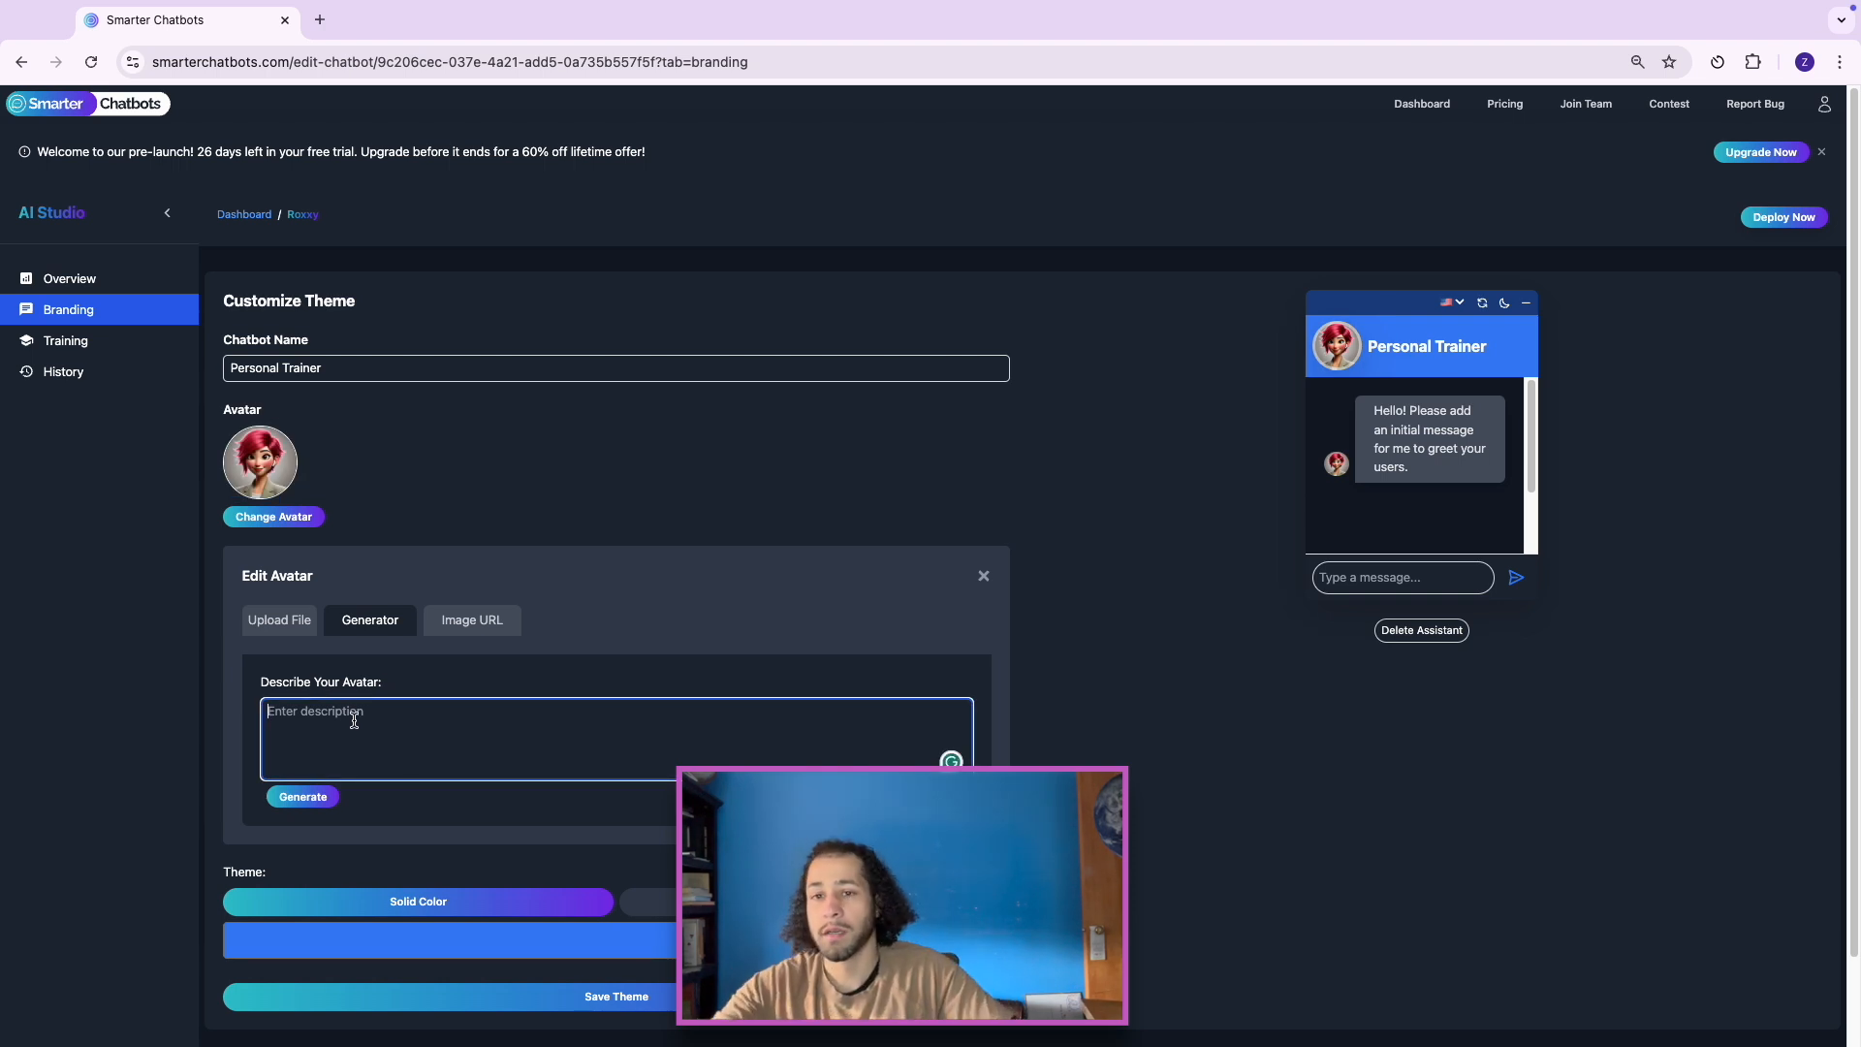
pyautogui.write('a personal trainer')
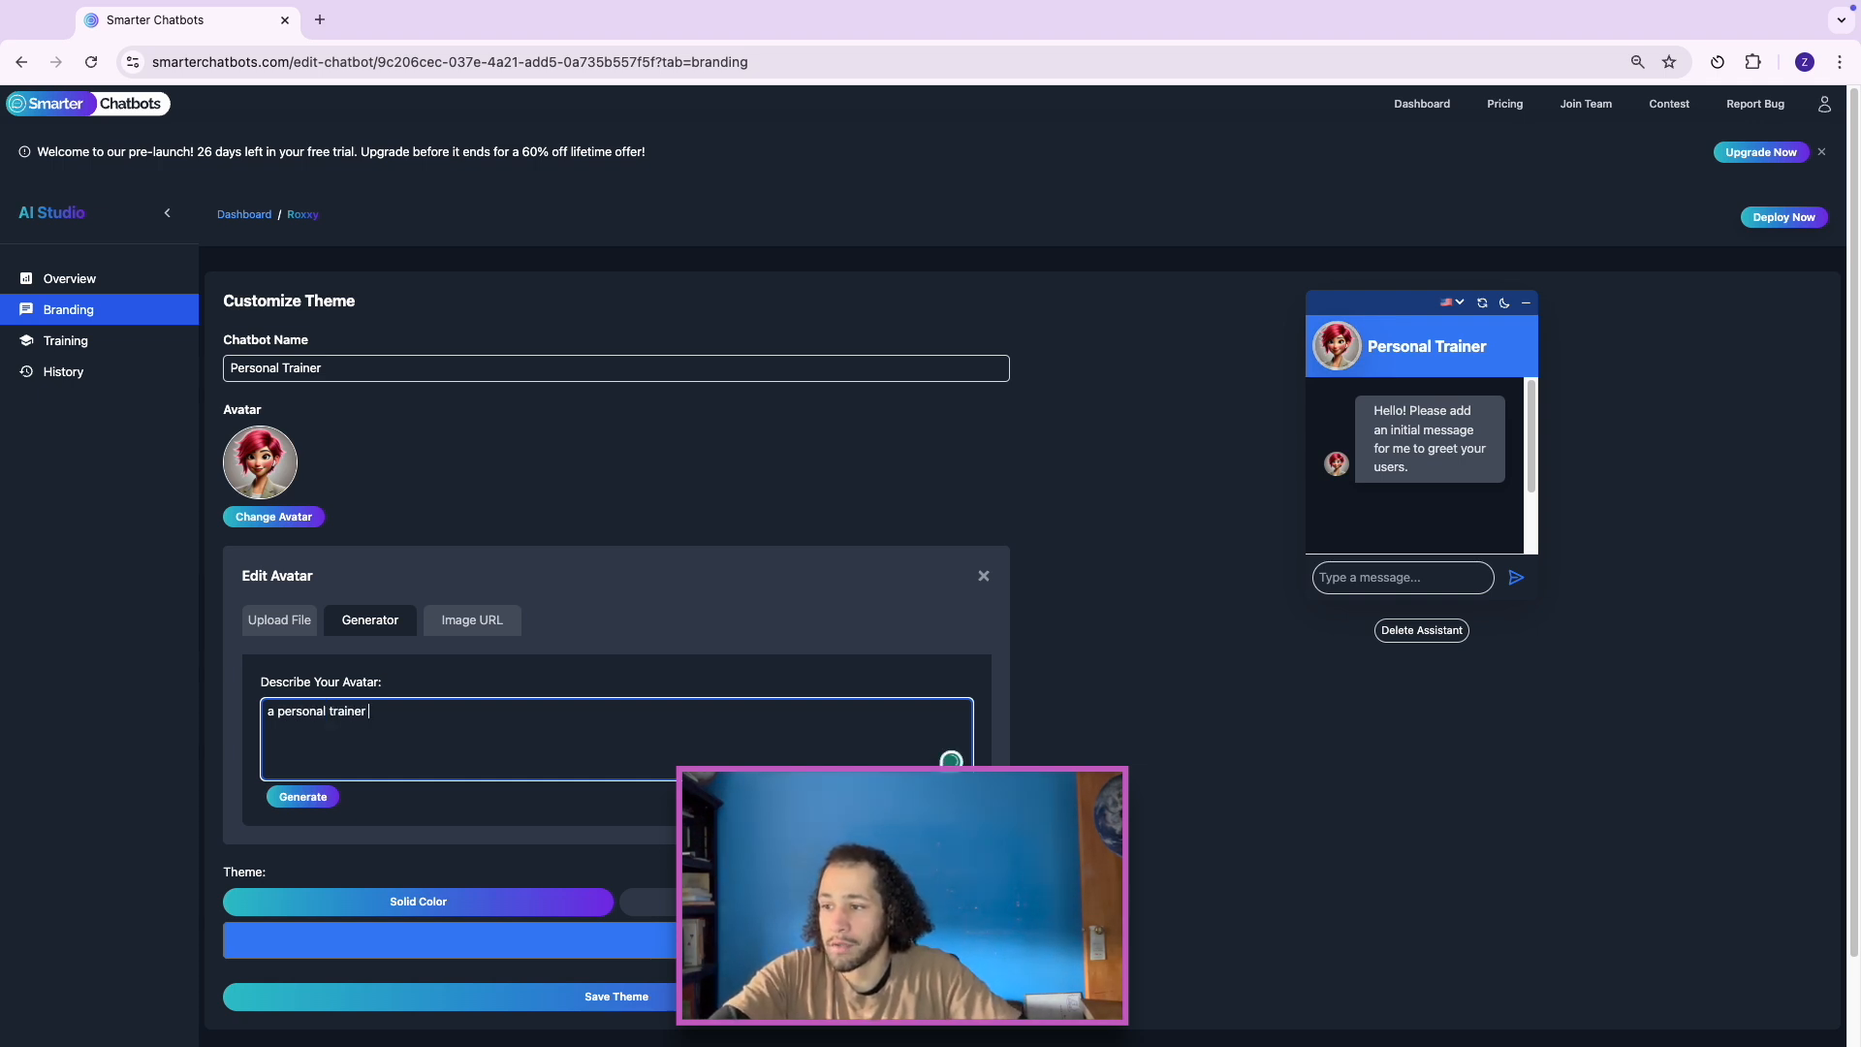
pyautogui.click(308, 796)
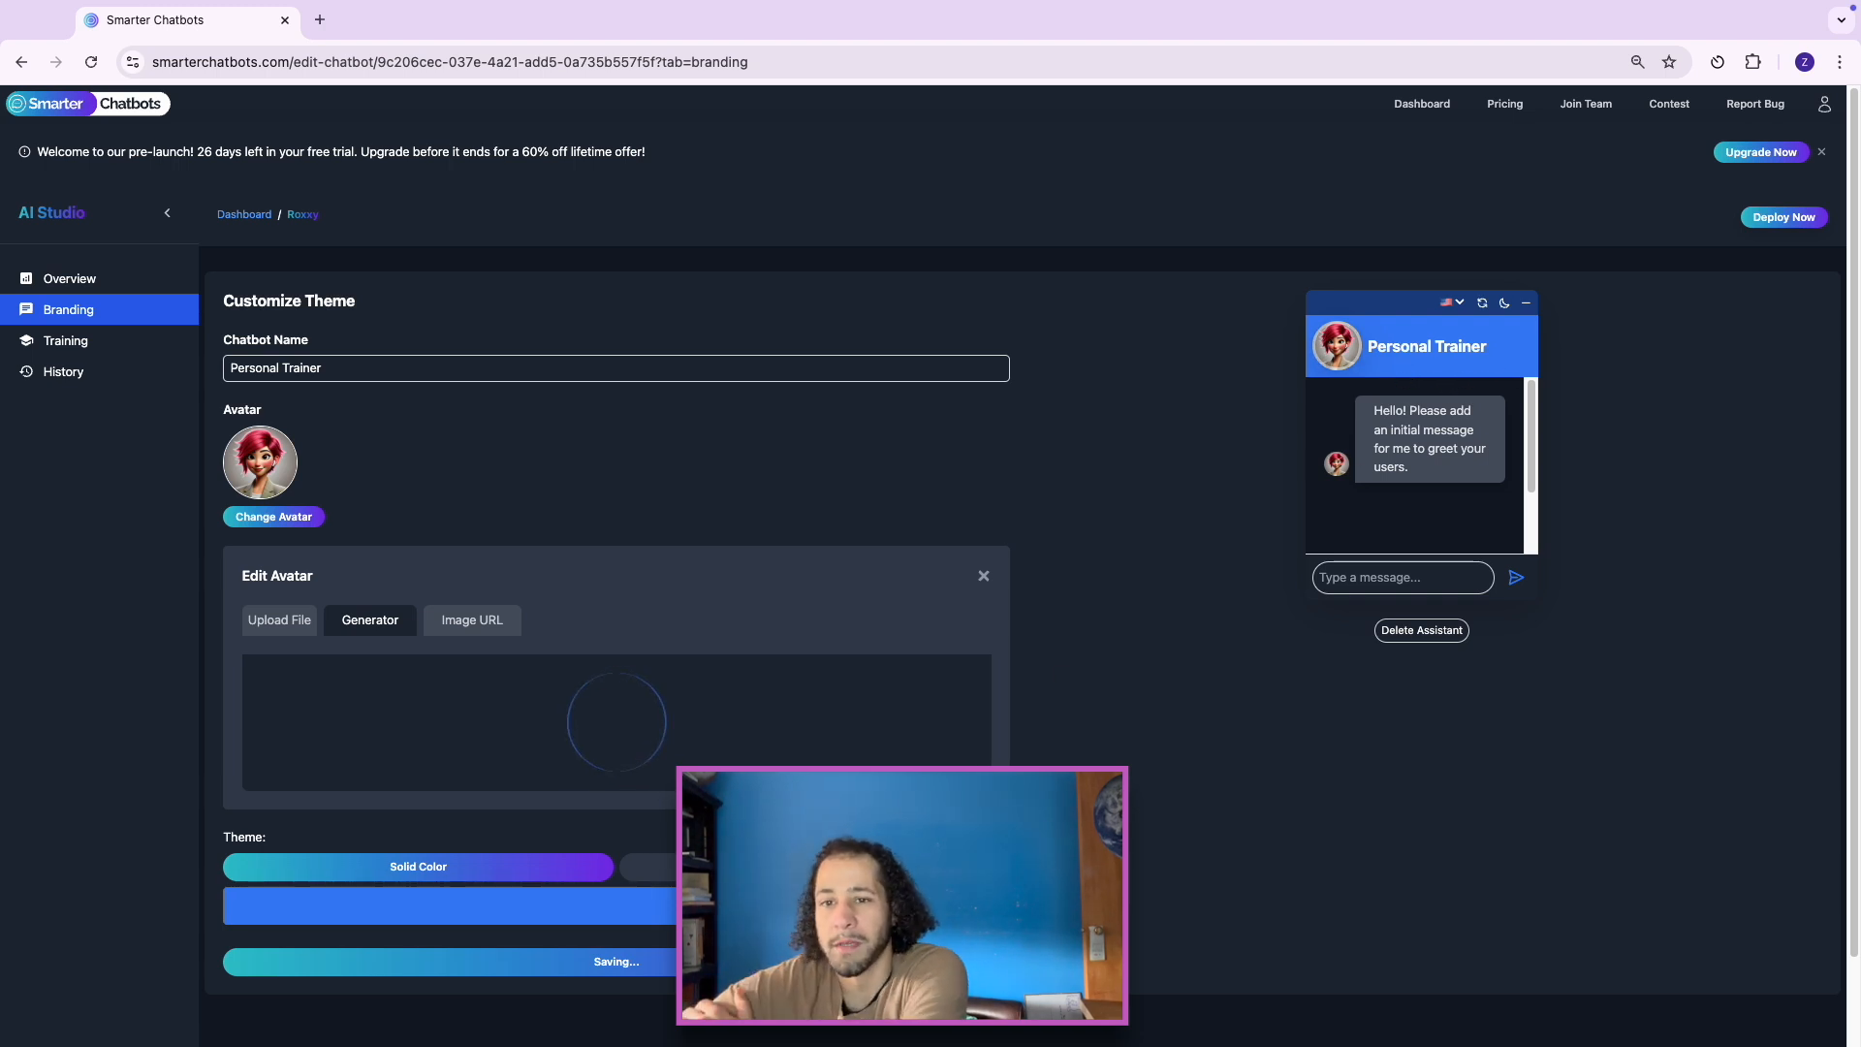
# Step: Try out a custom solid colour for the chatbot theme
pyautogui.click(700, 904)
pyautogui.moveTo(330, 816); pyautogui.dragTo(274, 817)
pyautogui.moveTo(351, 754); pyautogui.dragTo(420, 670)
# Step: Switch the chatbot theme to a gradient, choose the orange-to-red one and save the theme
pyautogui.click(814, 866)
pyautogui.click(880, 930)
pyautogui.click(881, 975)
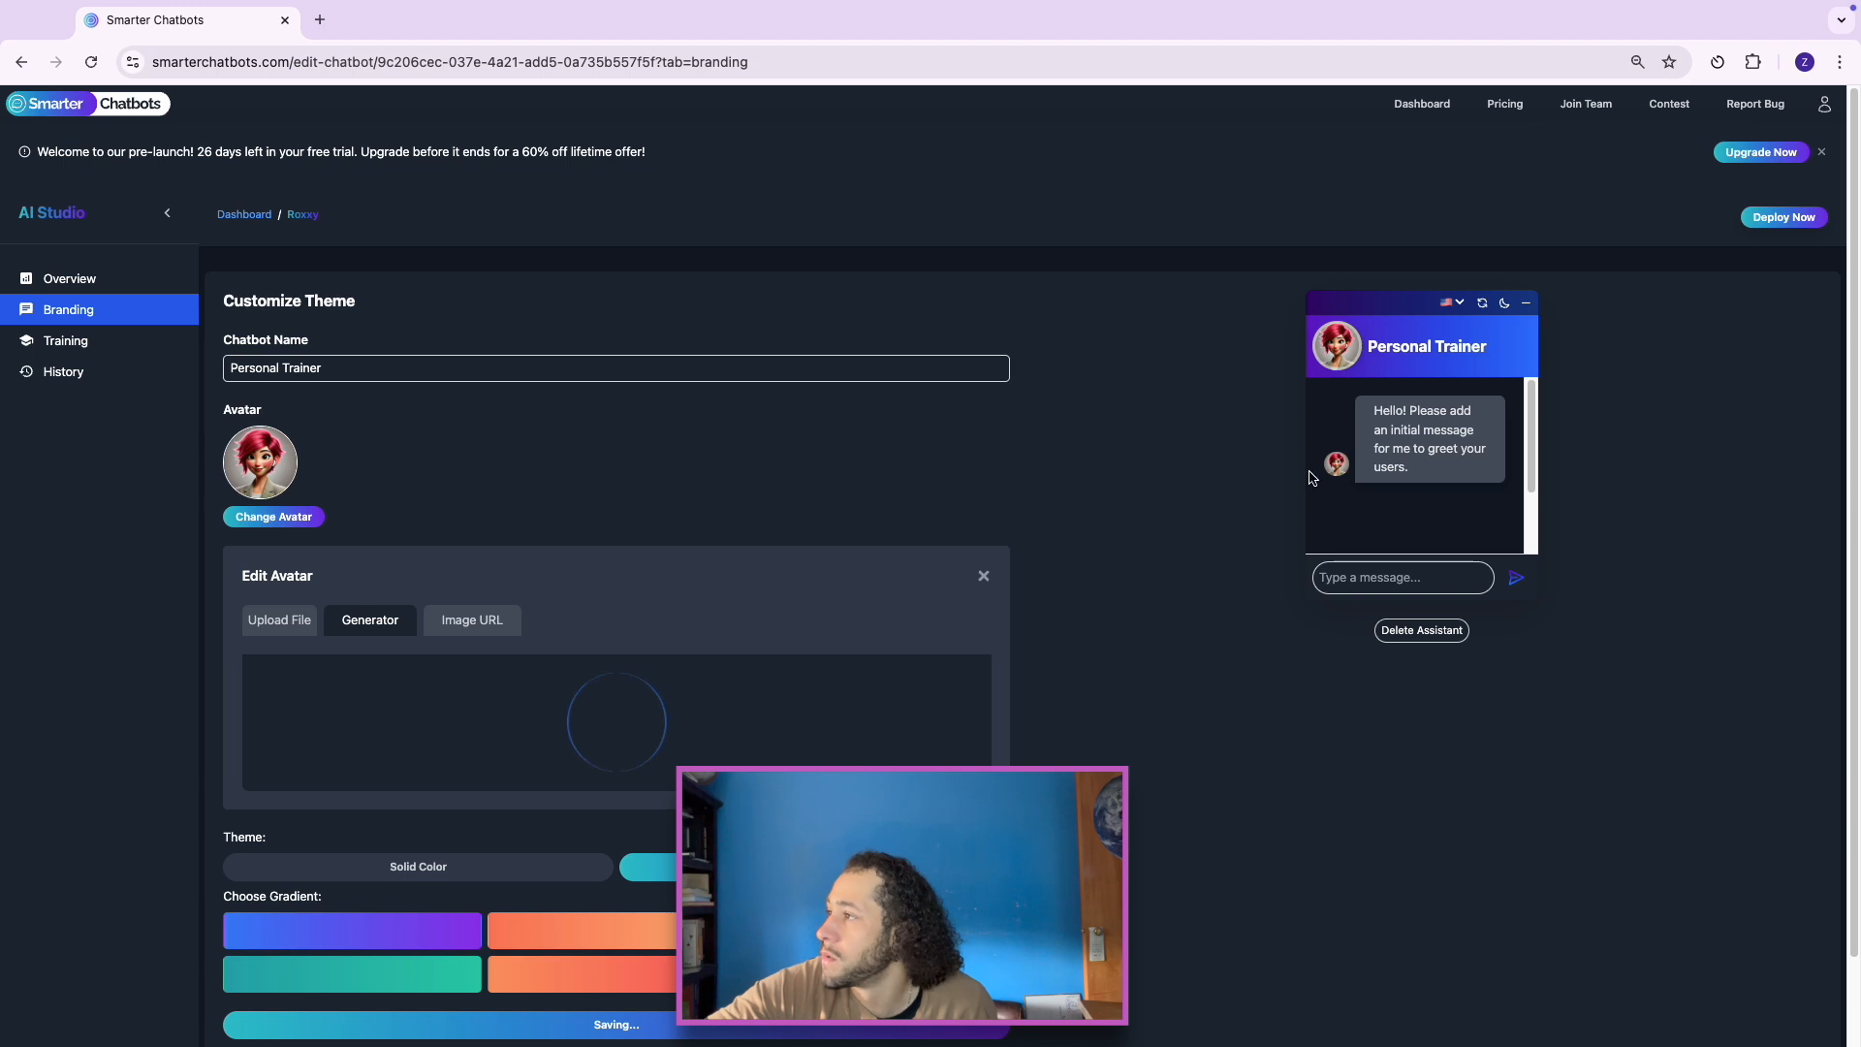
pyautogui.click(655, 976)
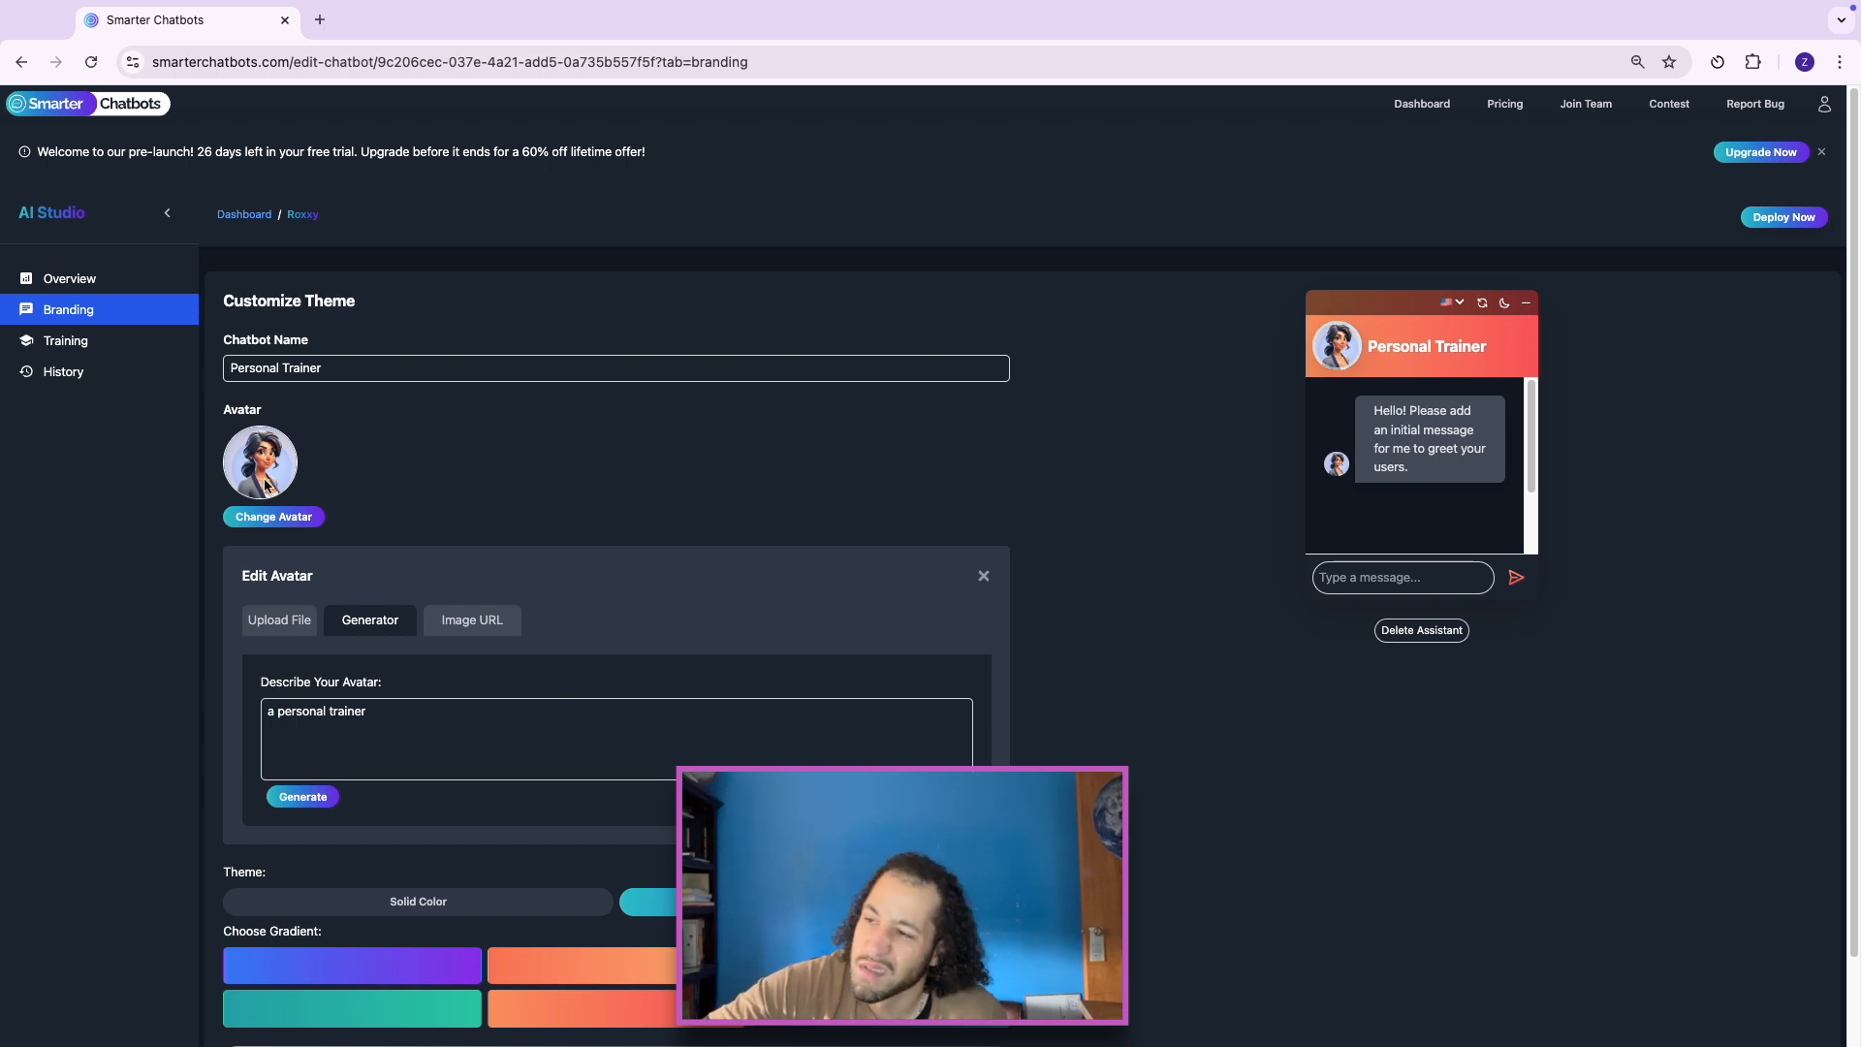
pyautogui.scroll(-1, 401, 499)
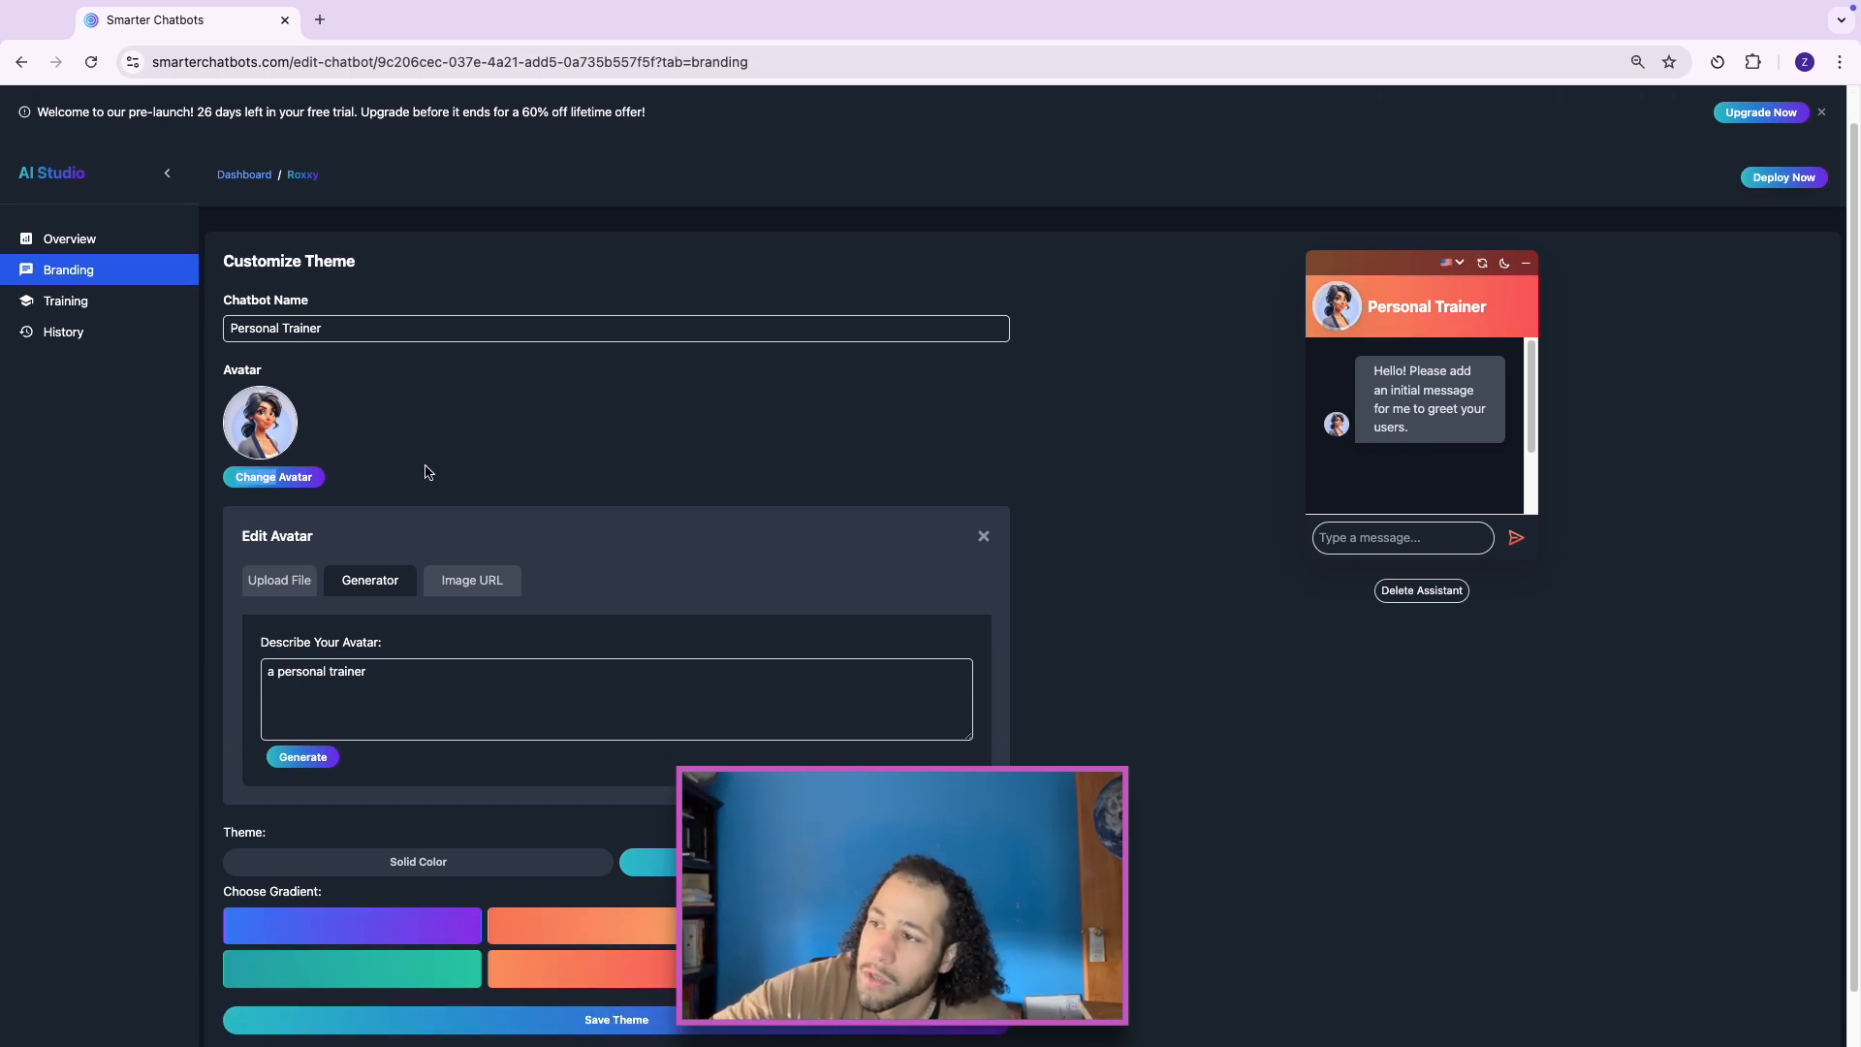
pyautogui.scroll(-2, 424, 469)
pyautogui.click(585, 973)
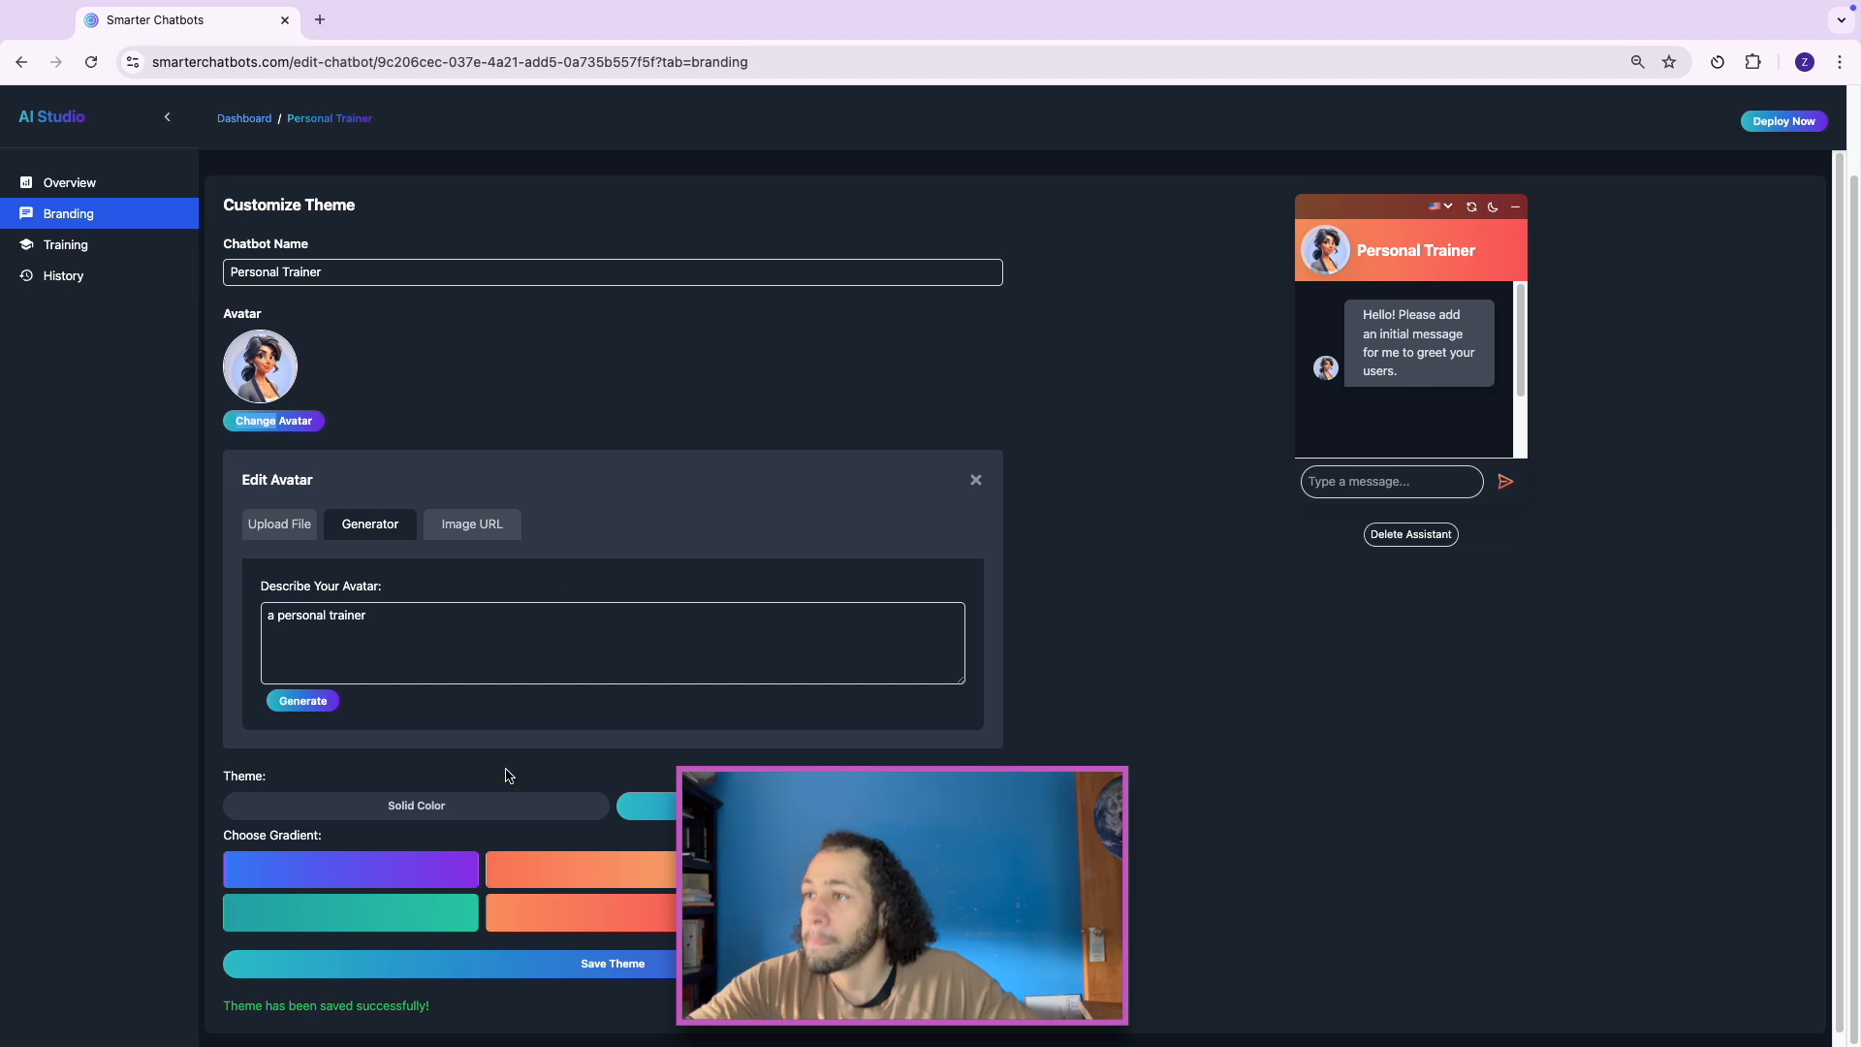
# Step: Review the chatbot overview with the performance chart set to This Week, and read the suggestion about a greeting message
pyautogui.click(69, 193)
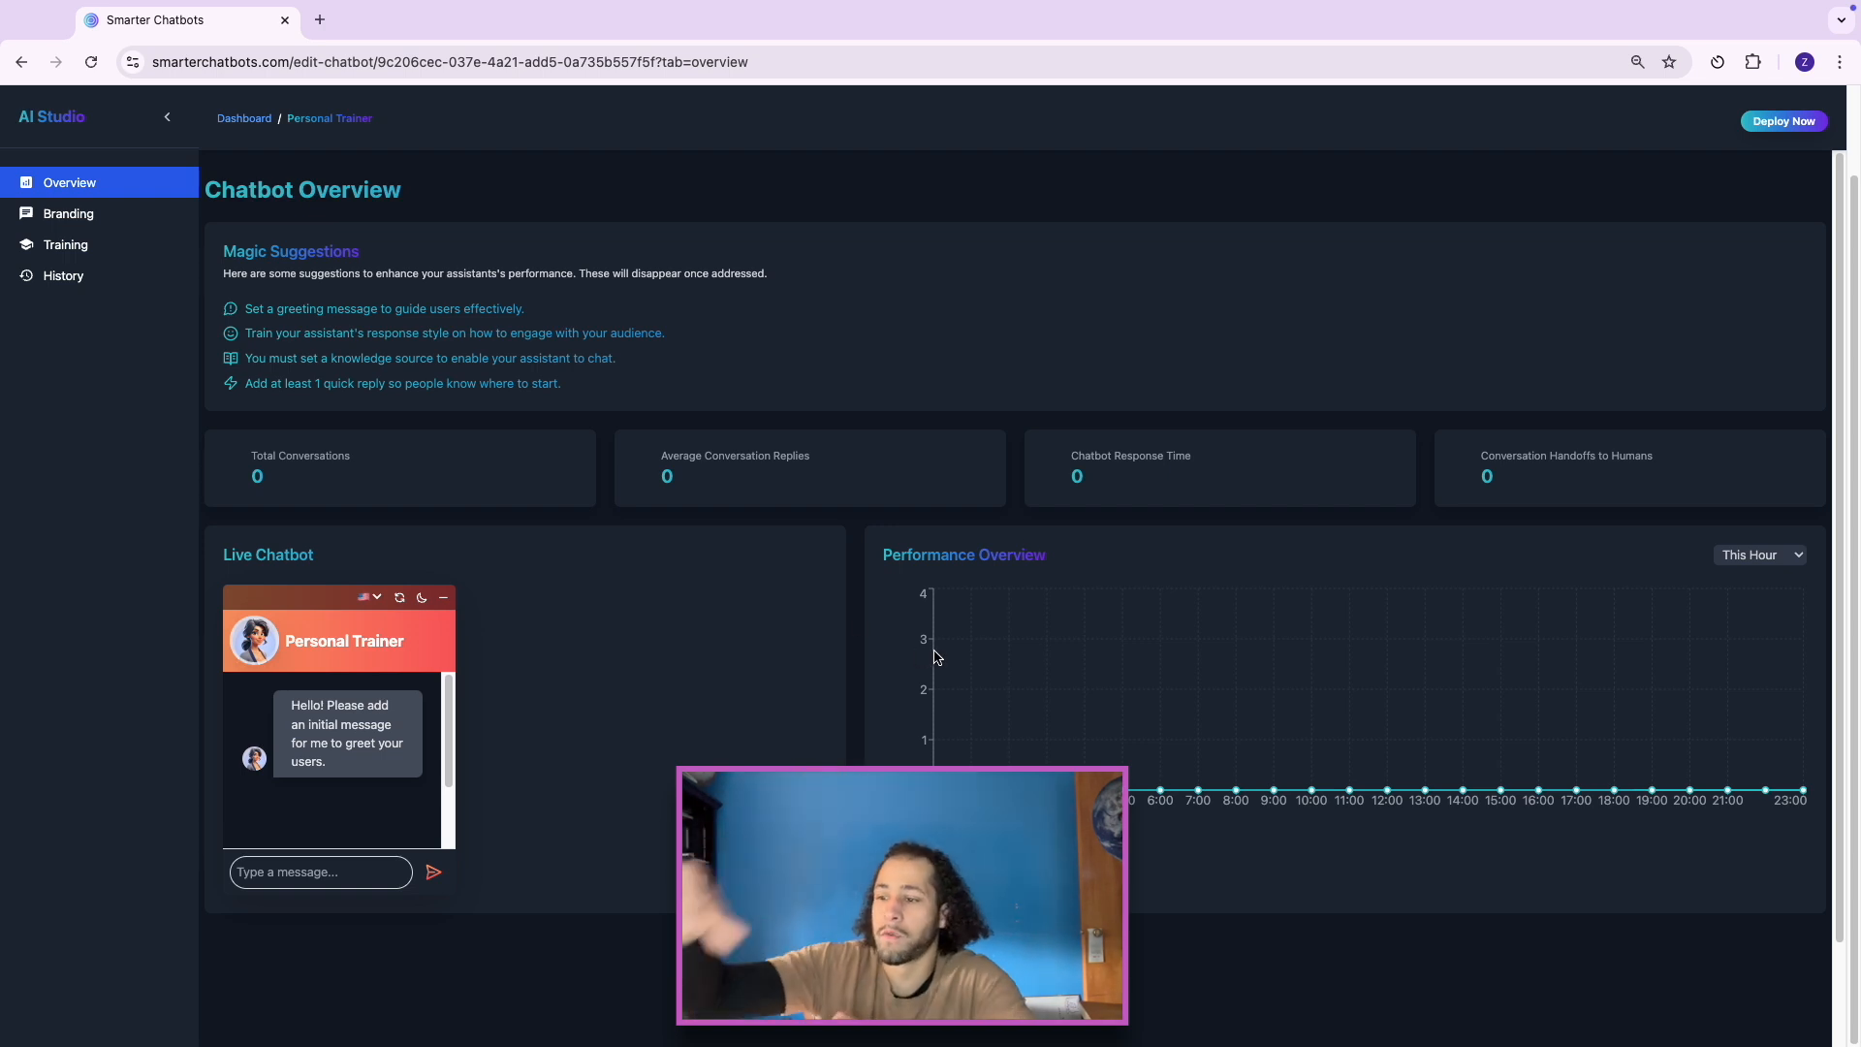
pyautogui.click(1768, 555)
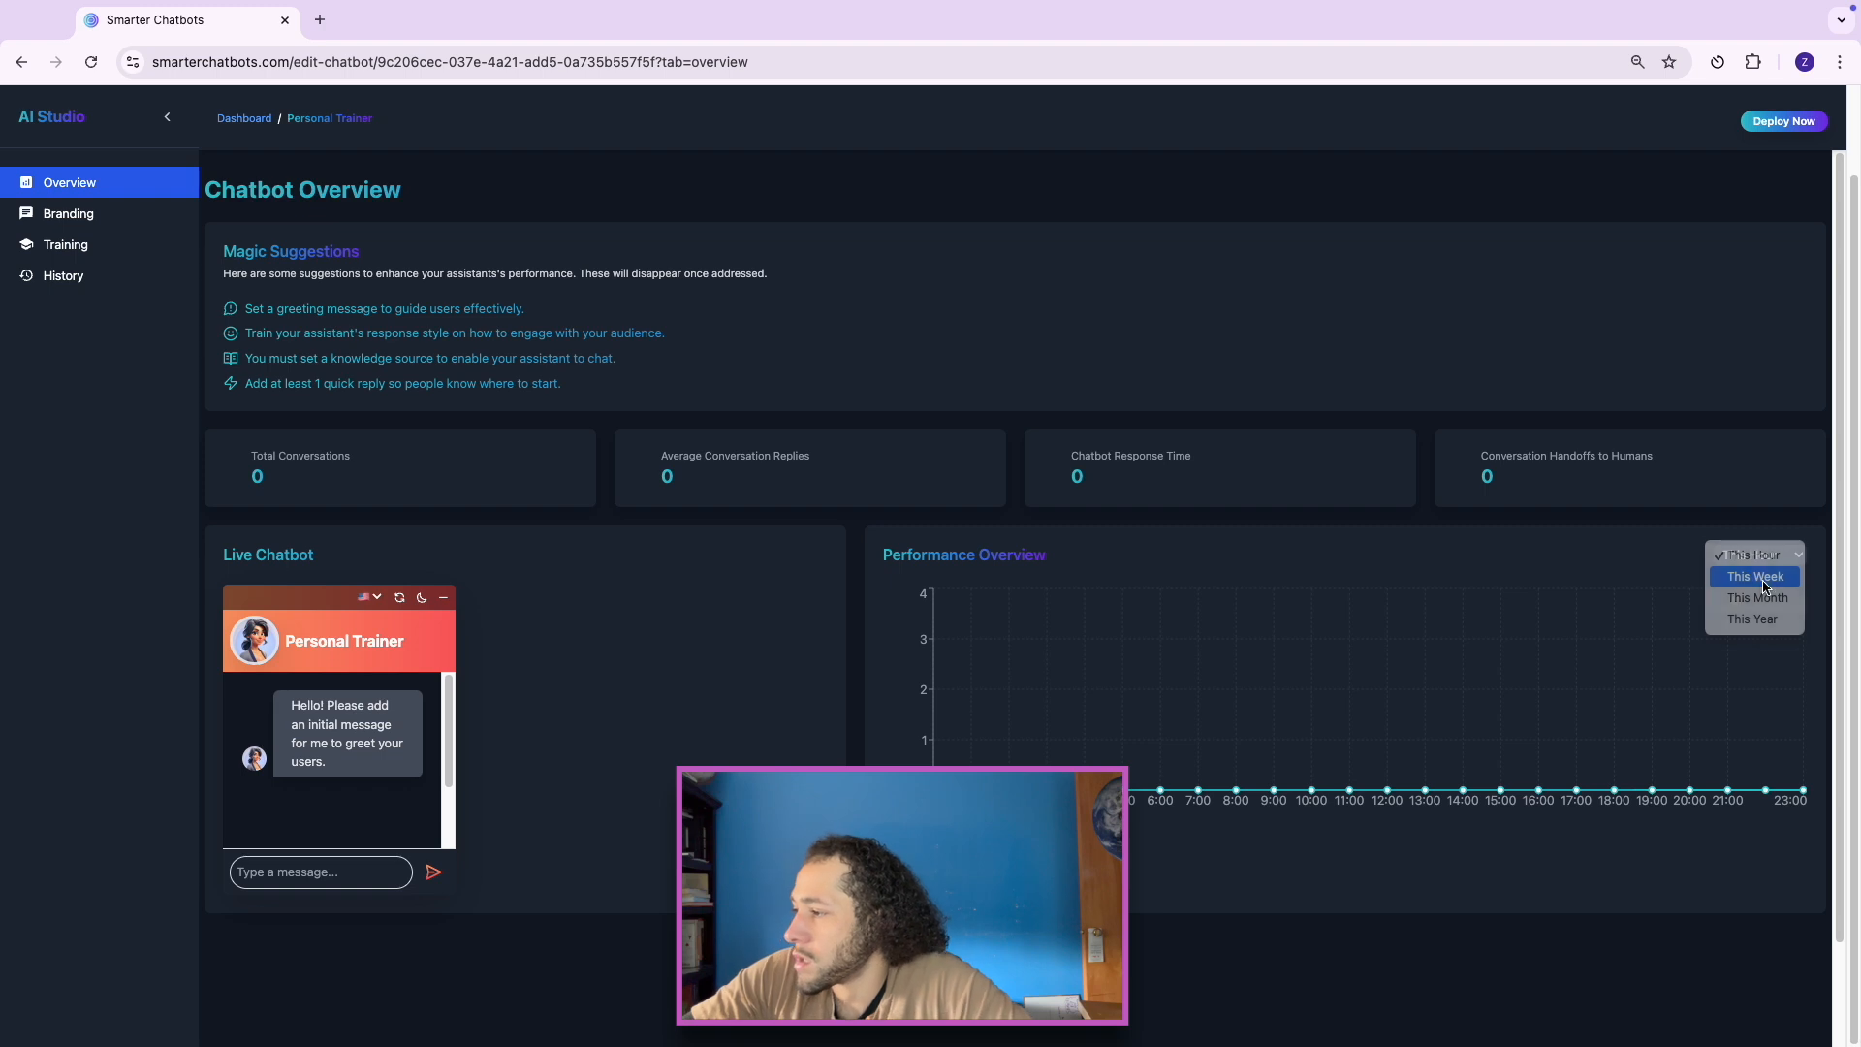
pyautogui.click(1756, 576)
pyautogui.scroll(-2, 1318, 692)
pyautogui.scroll(1, 575, 399)
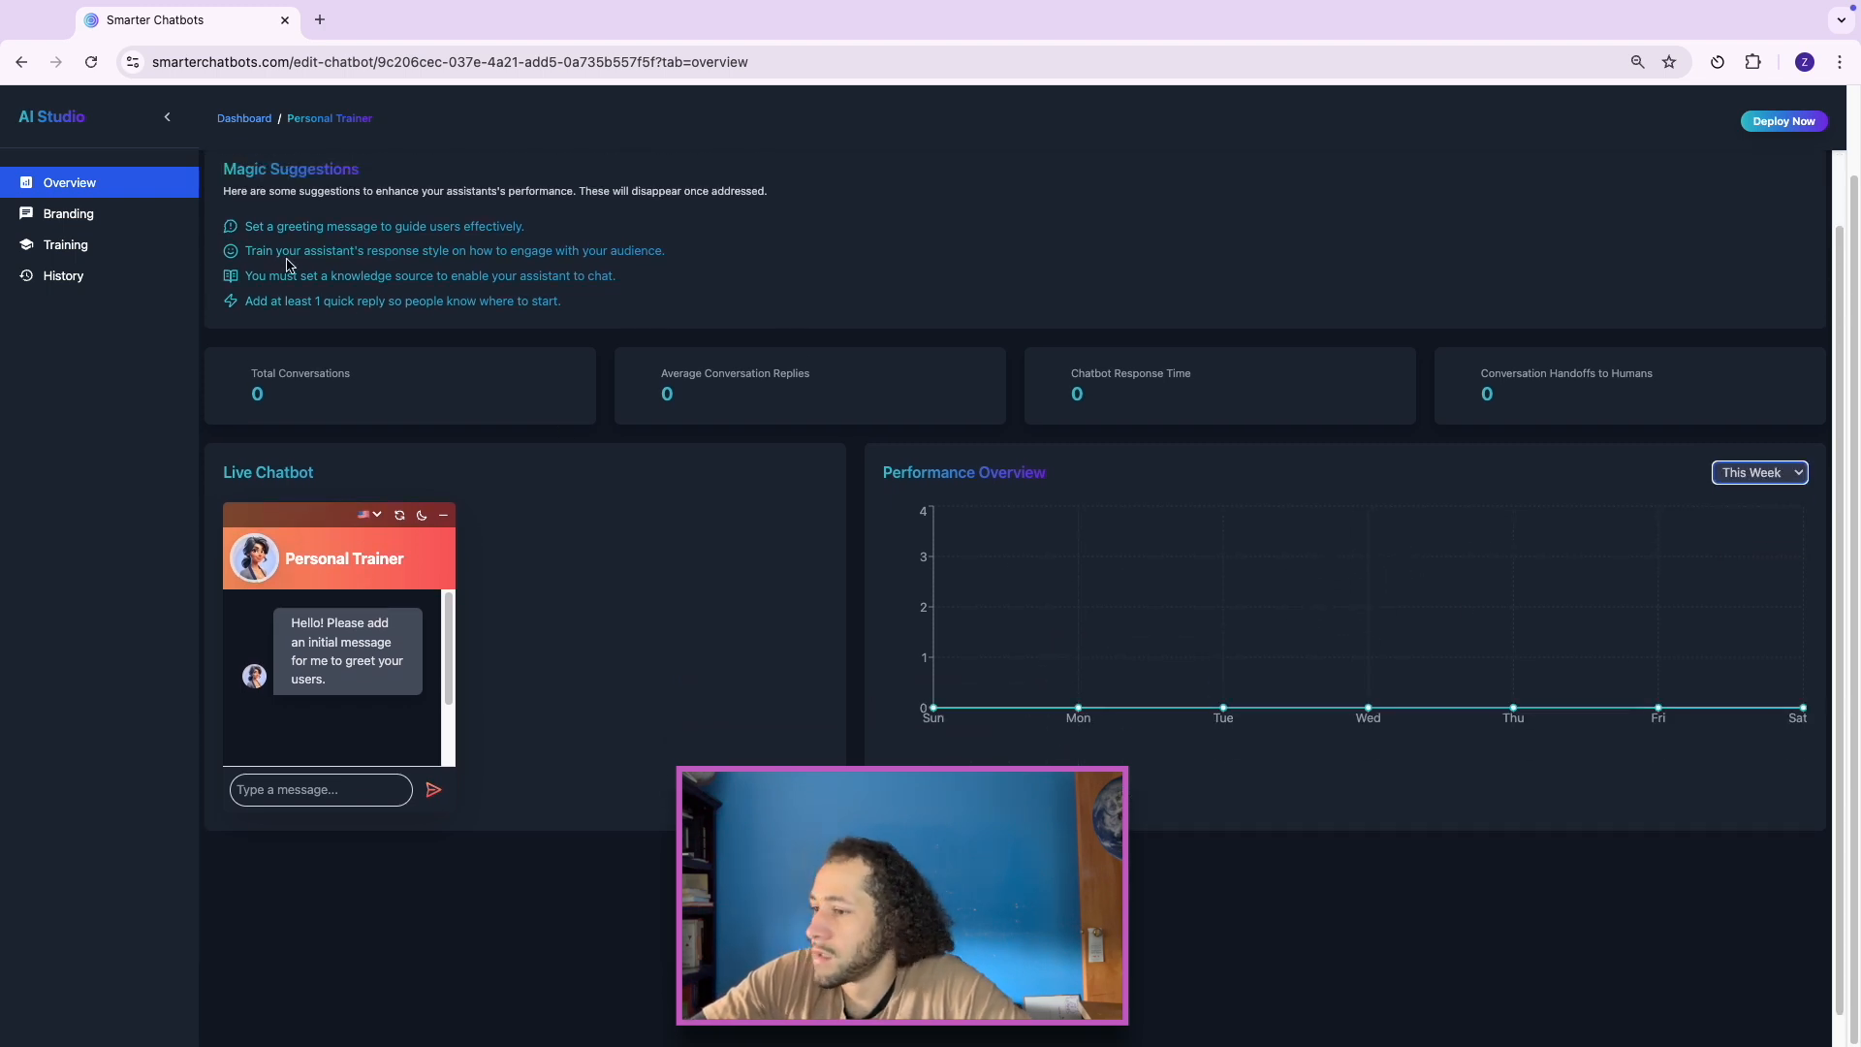
pyautogui.moveTo(239, 227); pyautogui.dragTo(549, 231)
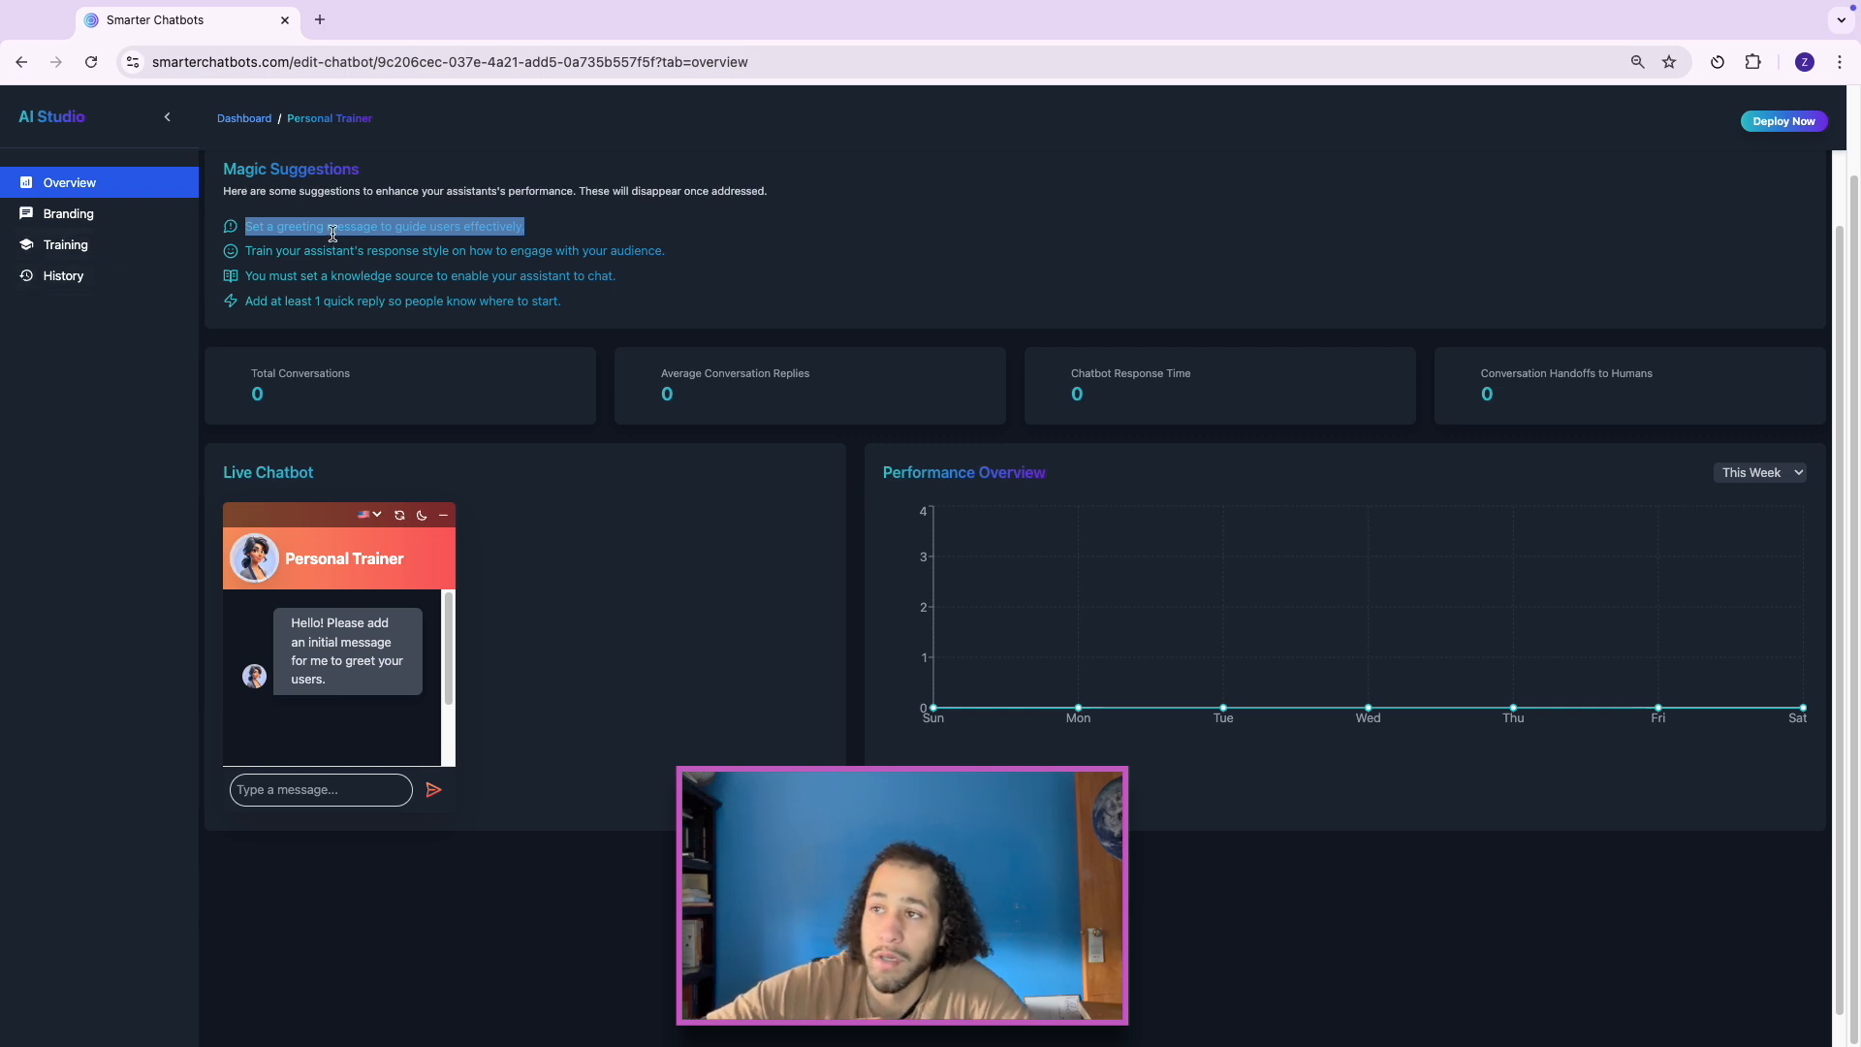
# Step: Open the welcome message setup in the assistant's training and enter "Hi there! 👋" as the greeting message
pyautogui.click(133, 259)
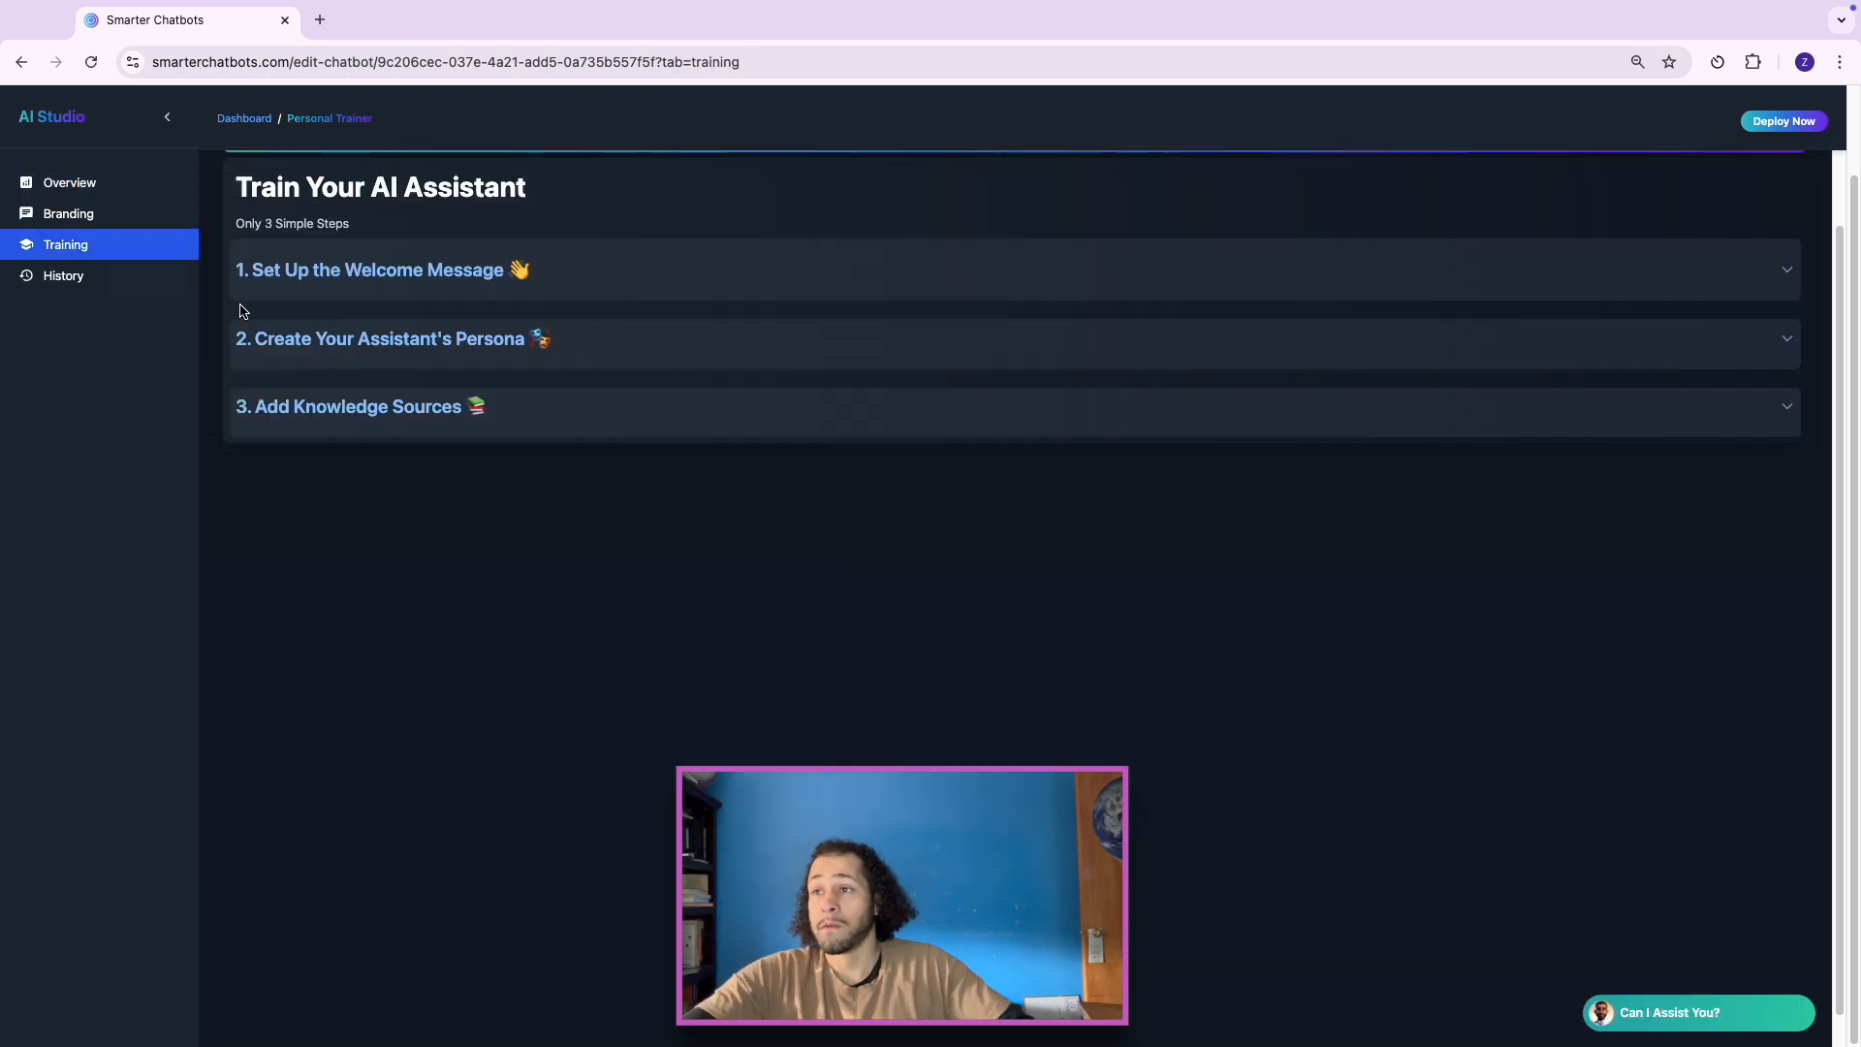
pyautogui.click(310, 281)
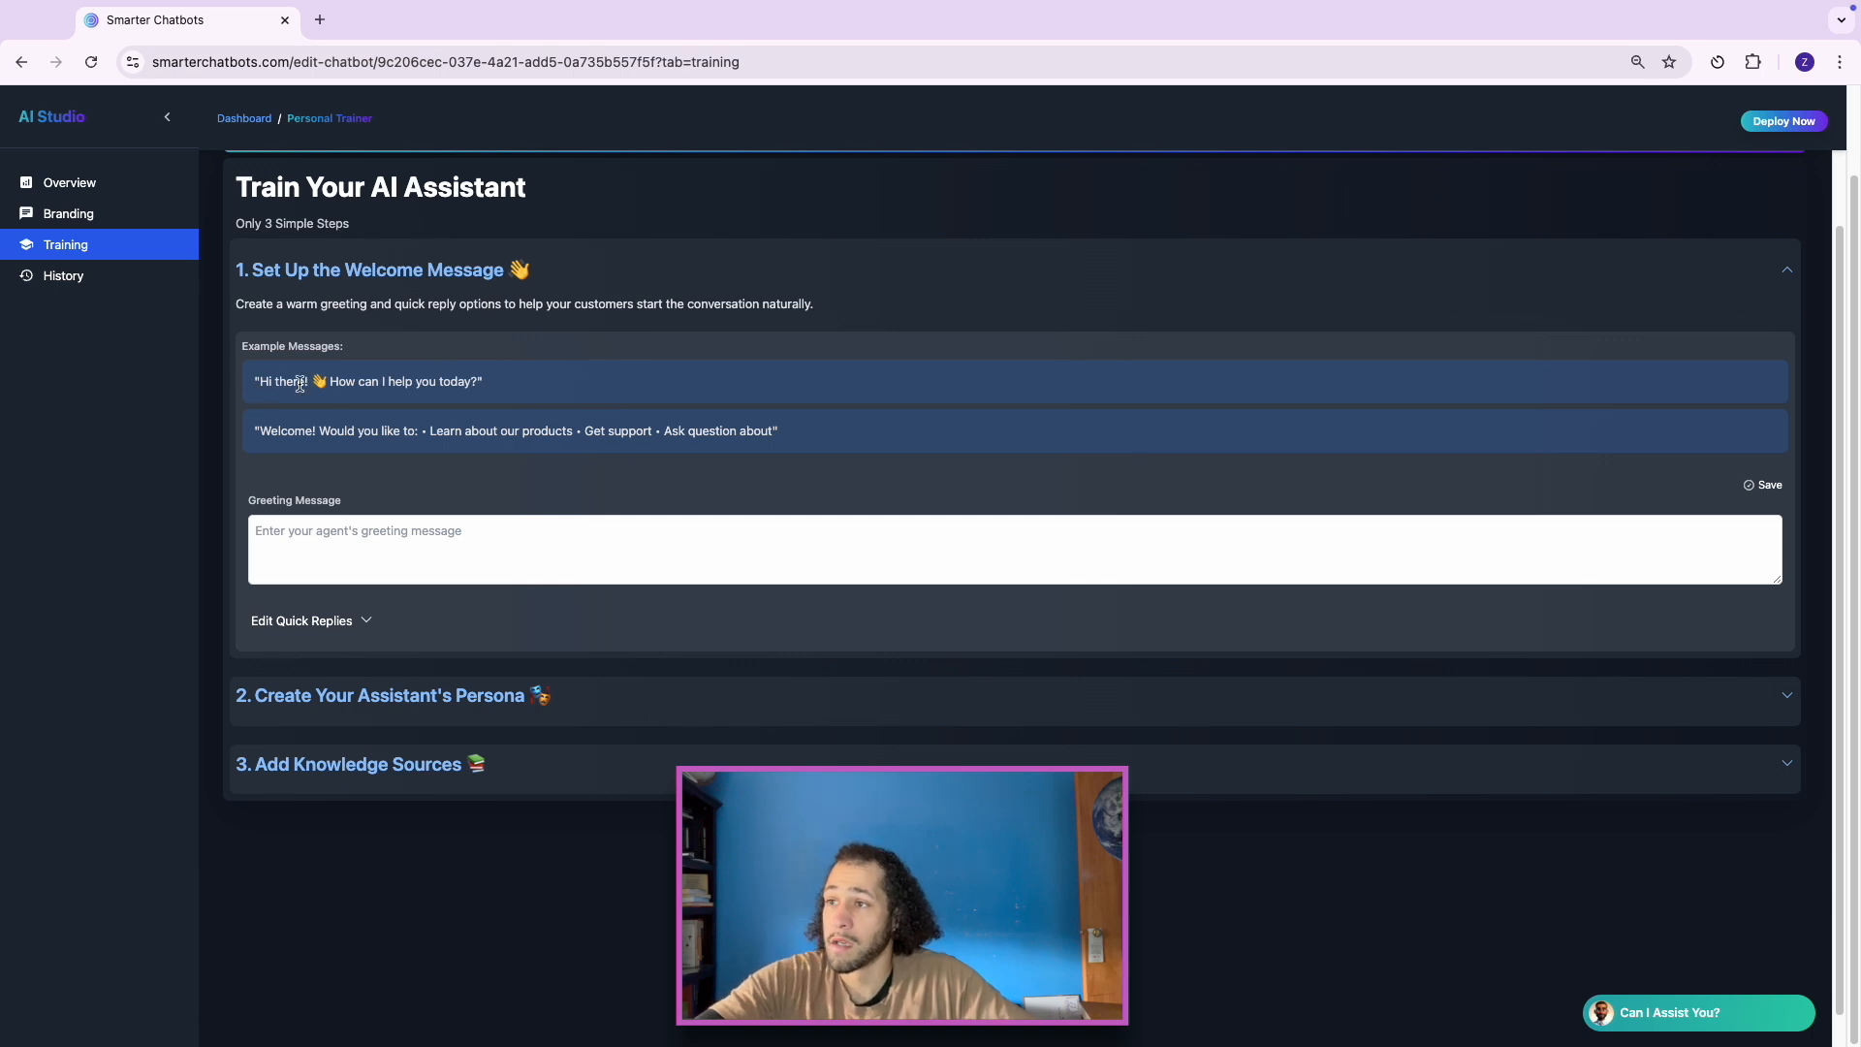
pyautogui.moveTo(262, 381); pyautogui.dragTo(322, 381)
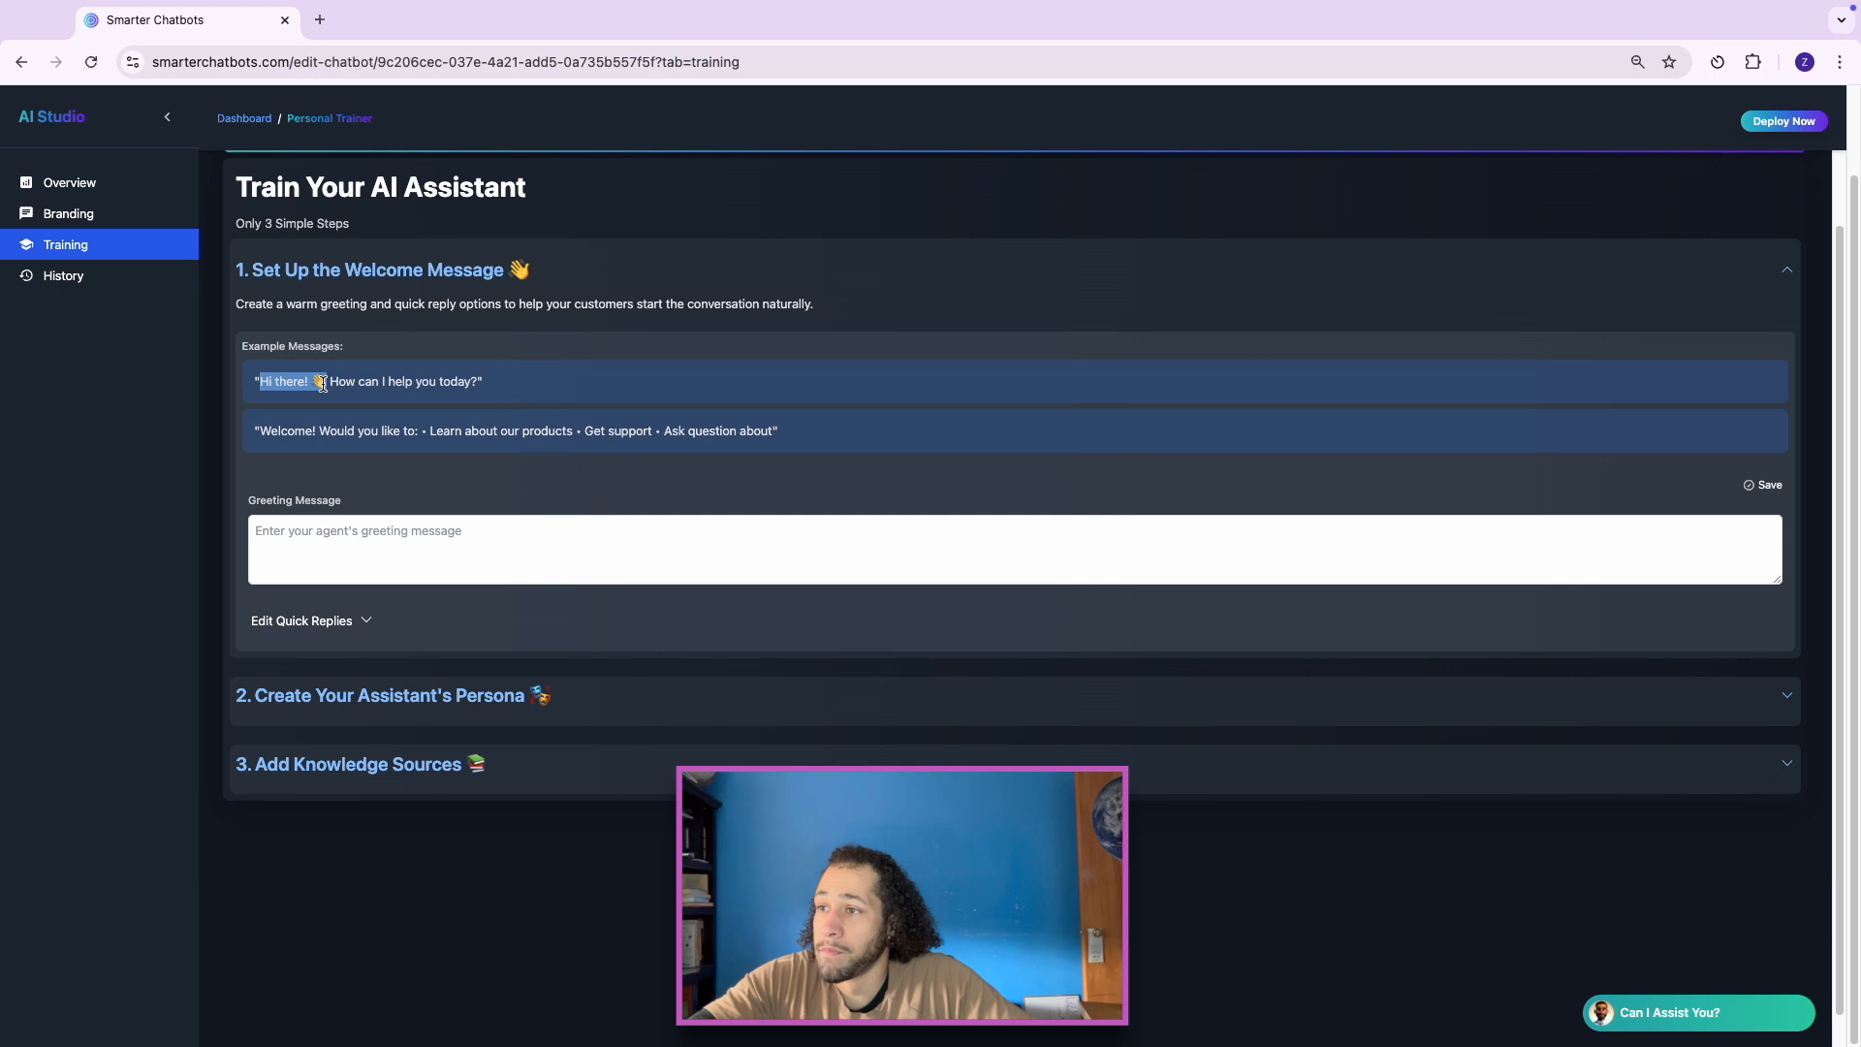
pyautogui.click(311, 553)
pyautogui.write('Hi there! 👋')
# Step: Ask the Training Guide chatbot for a greeting message for a personal trainer AI that helps with a workout and diet routine
pyautogui.click(1683, 1015)
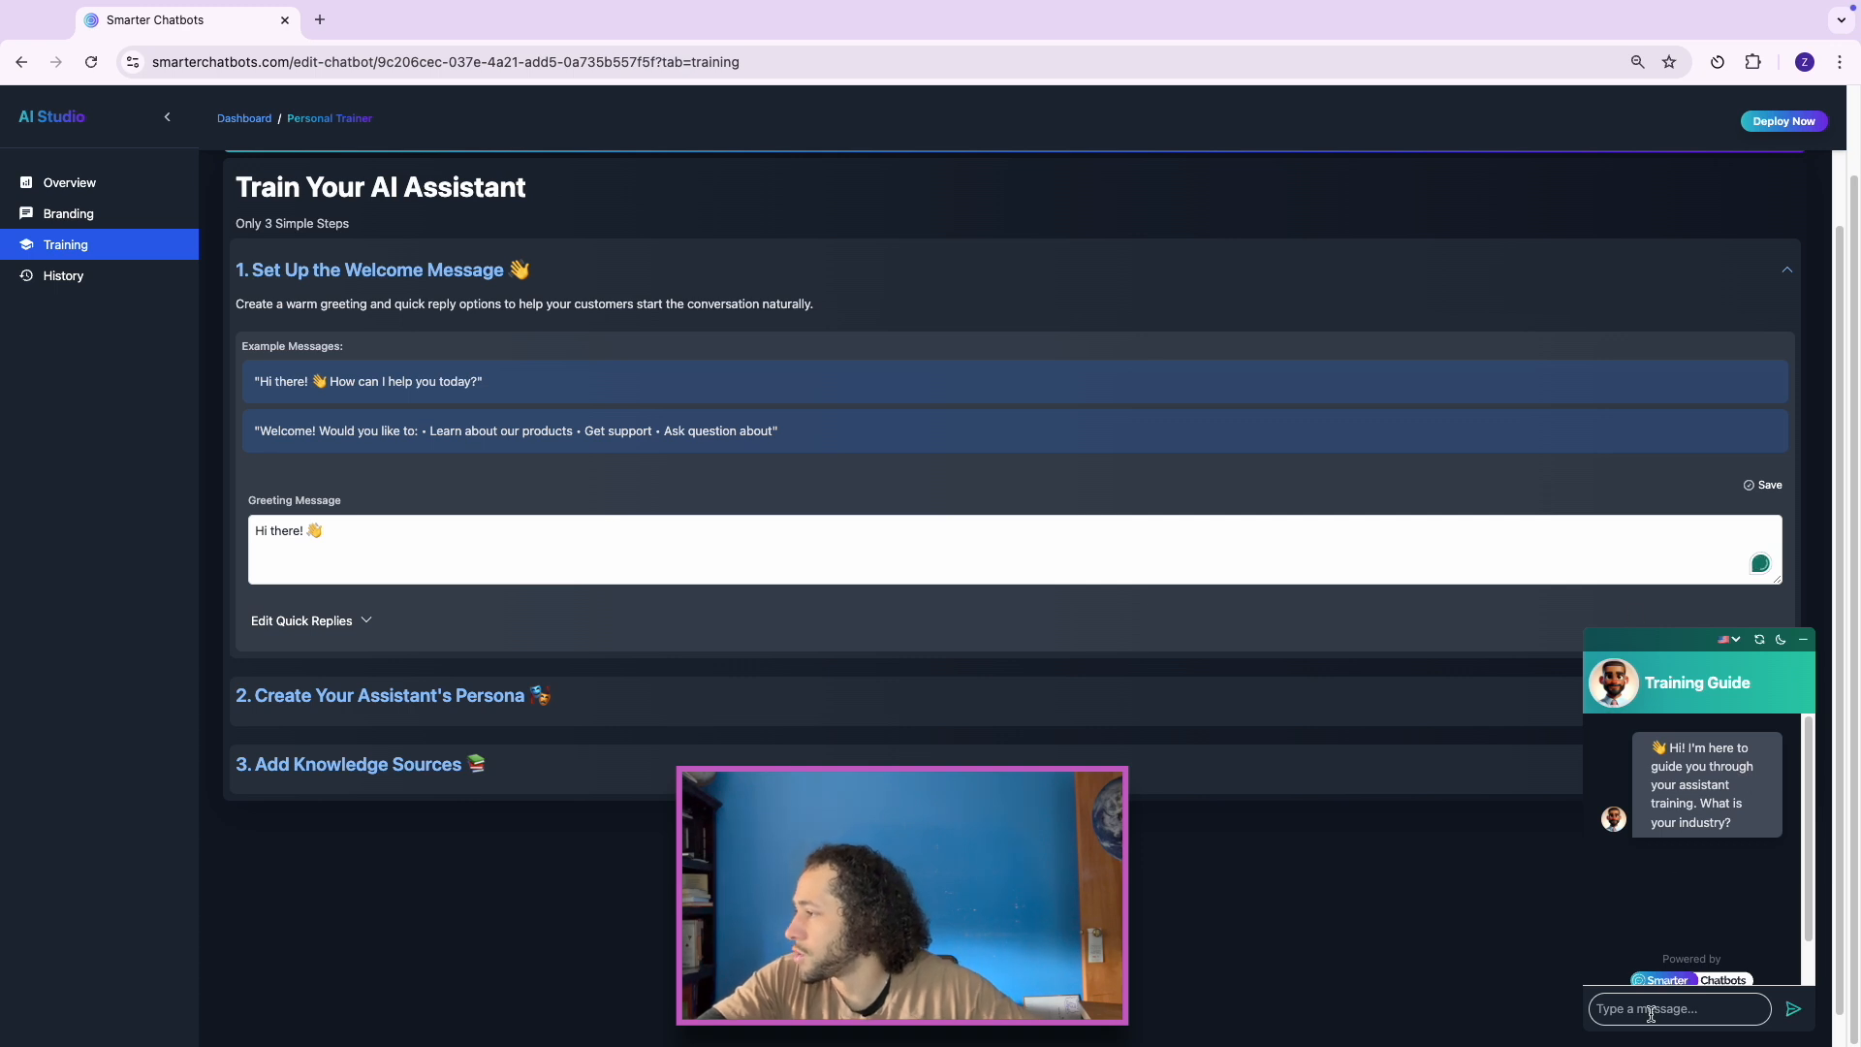
pyautogui.write('give me a greeting me')
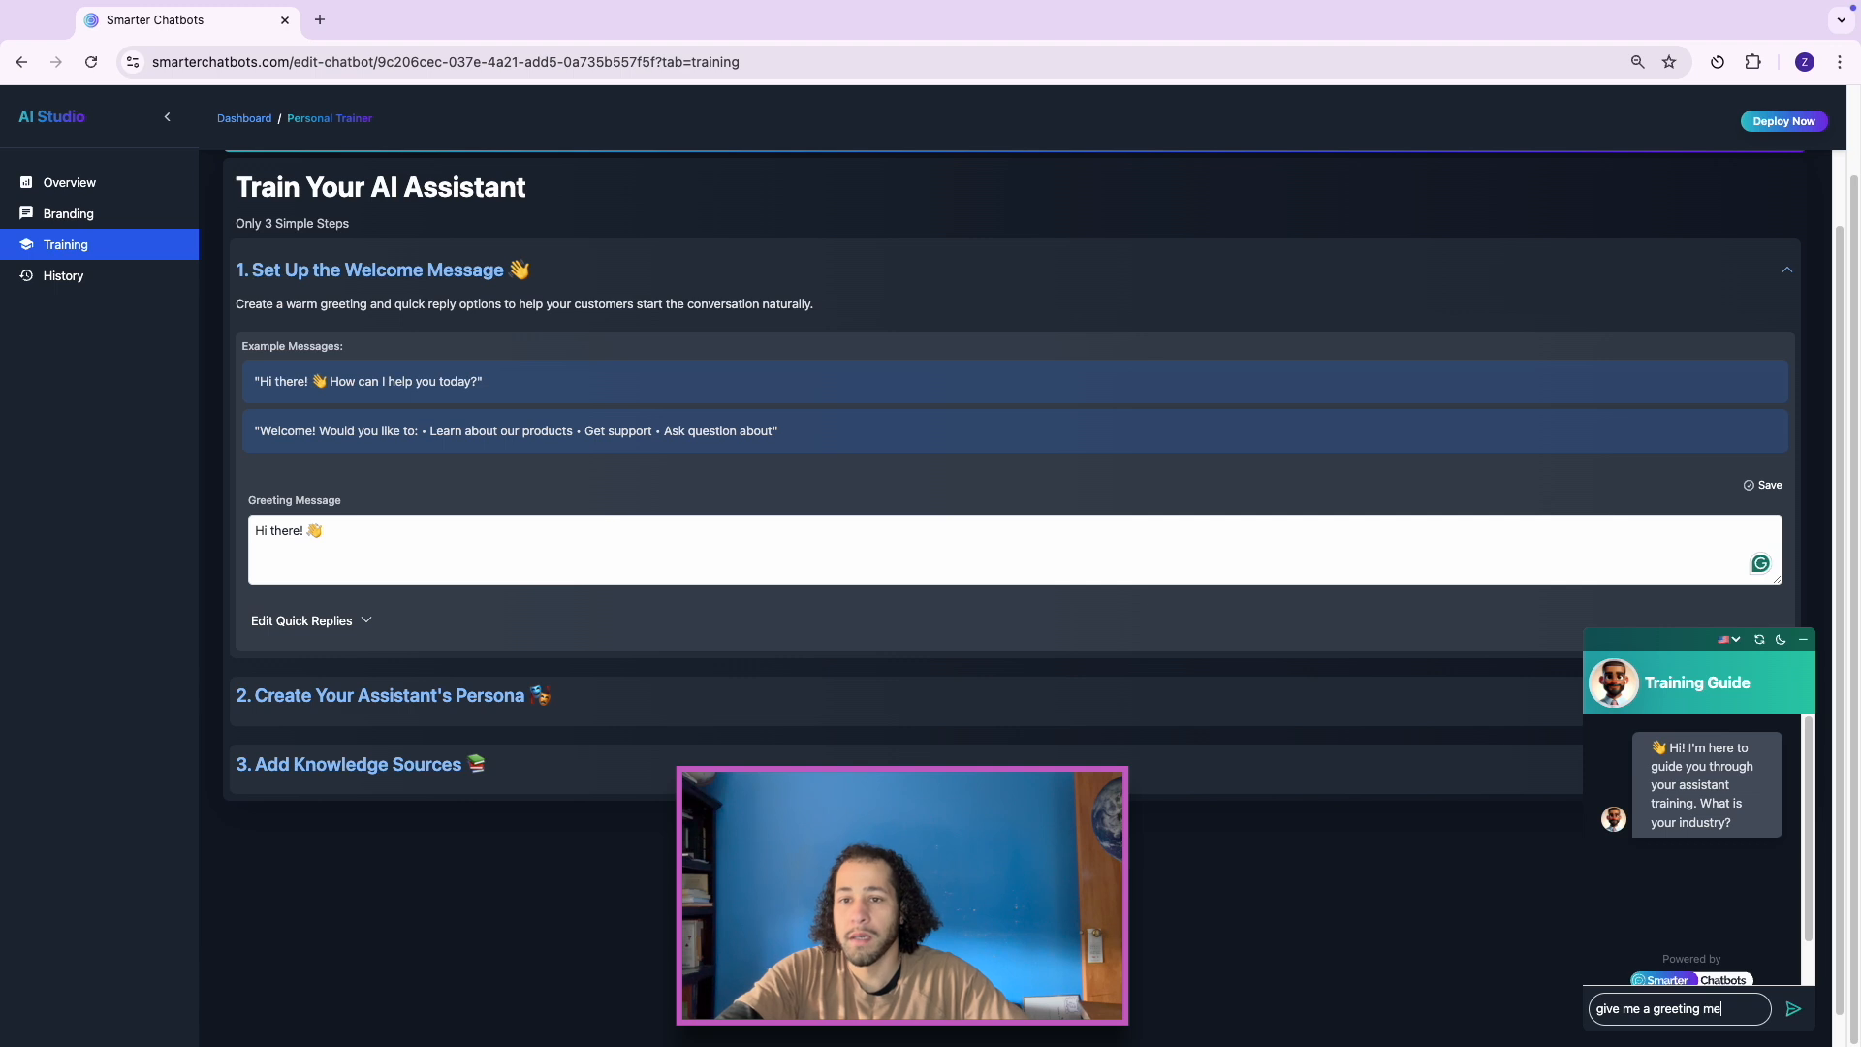
pyautogui.write('ssage for a')
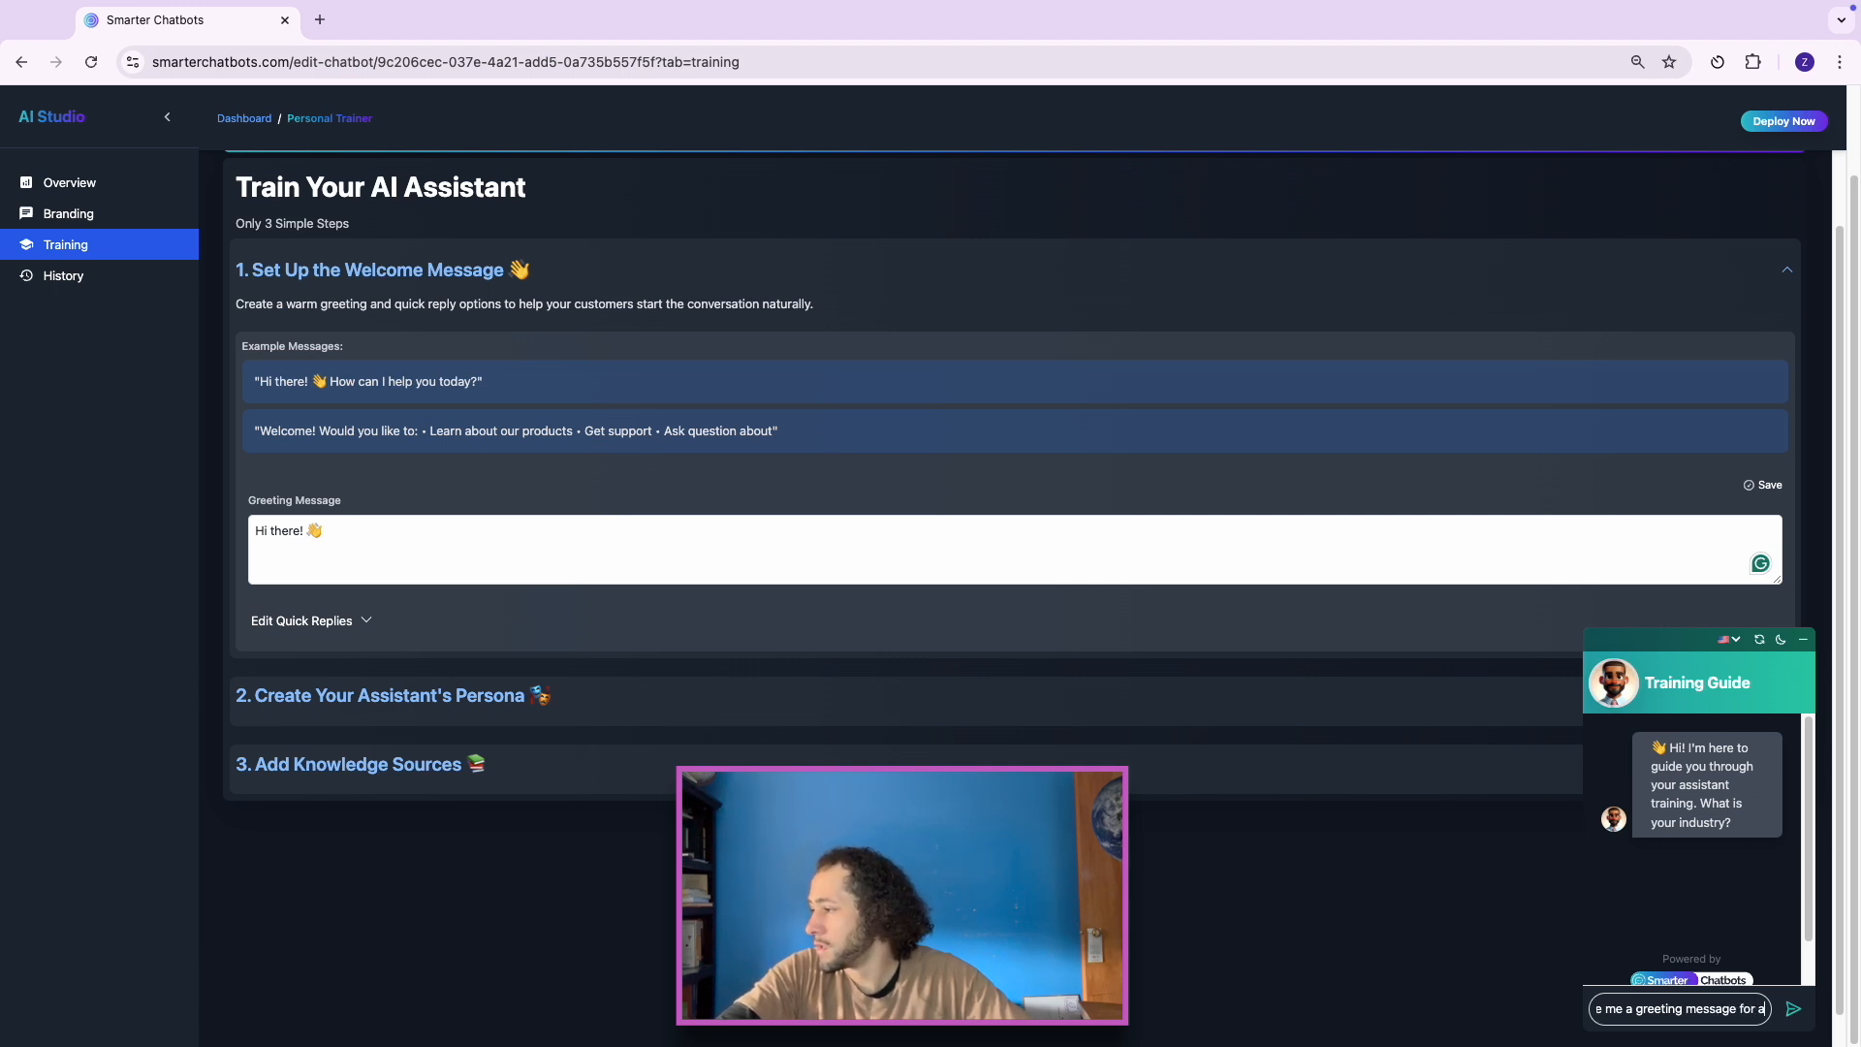
pyautogui.write(' personal trainer')
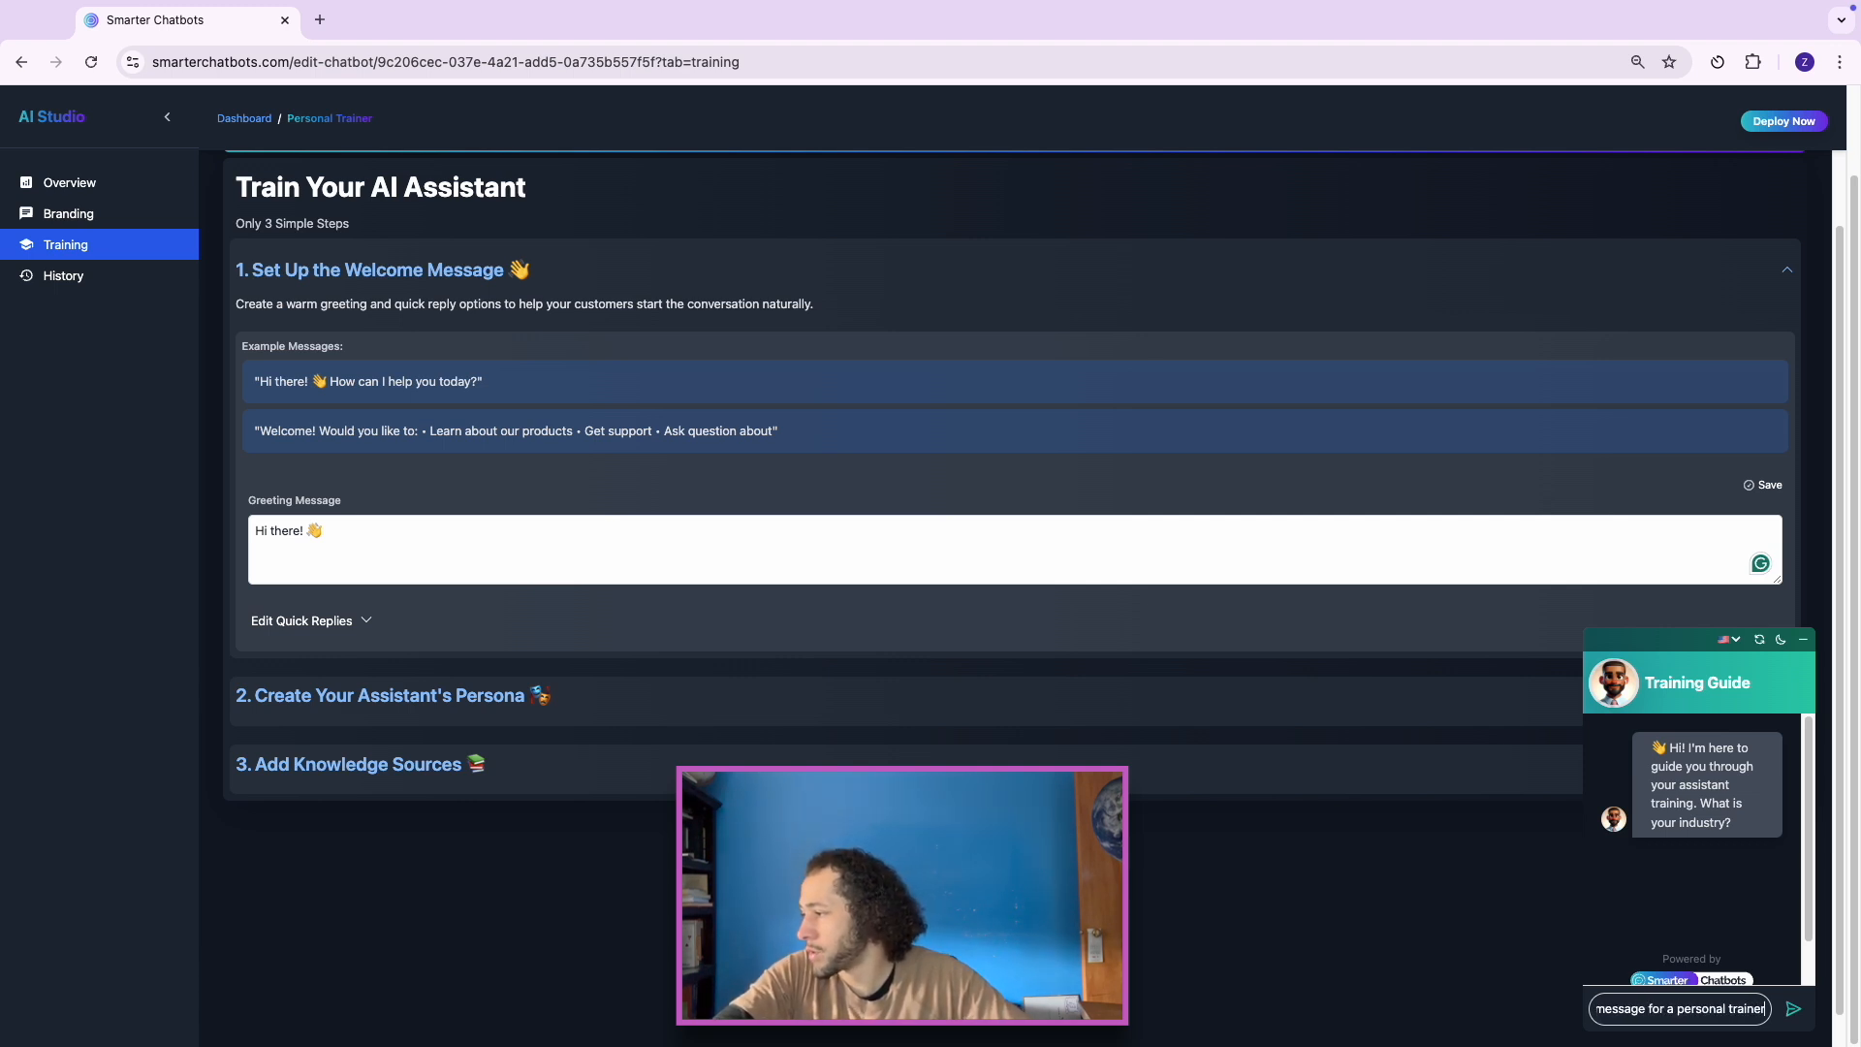
pyautogui.write(' ai that will help')
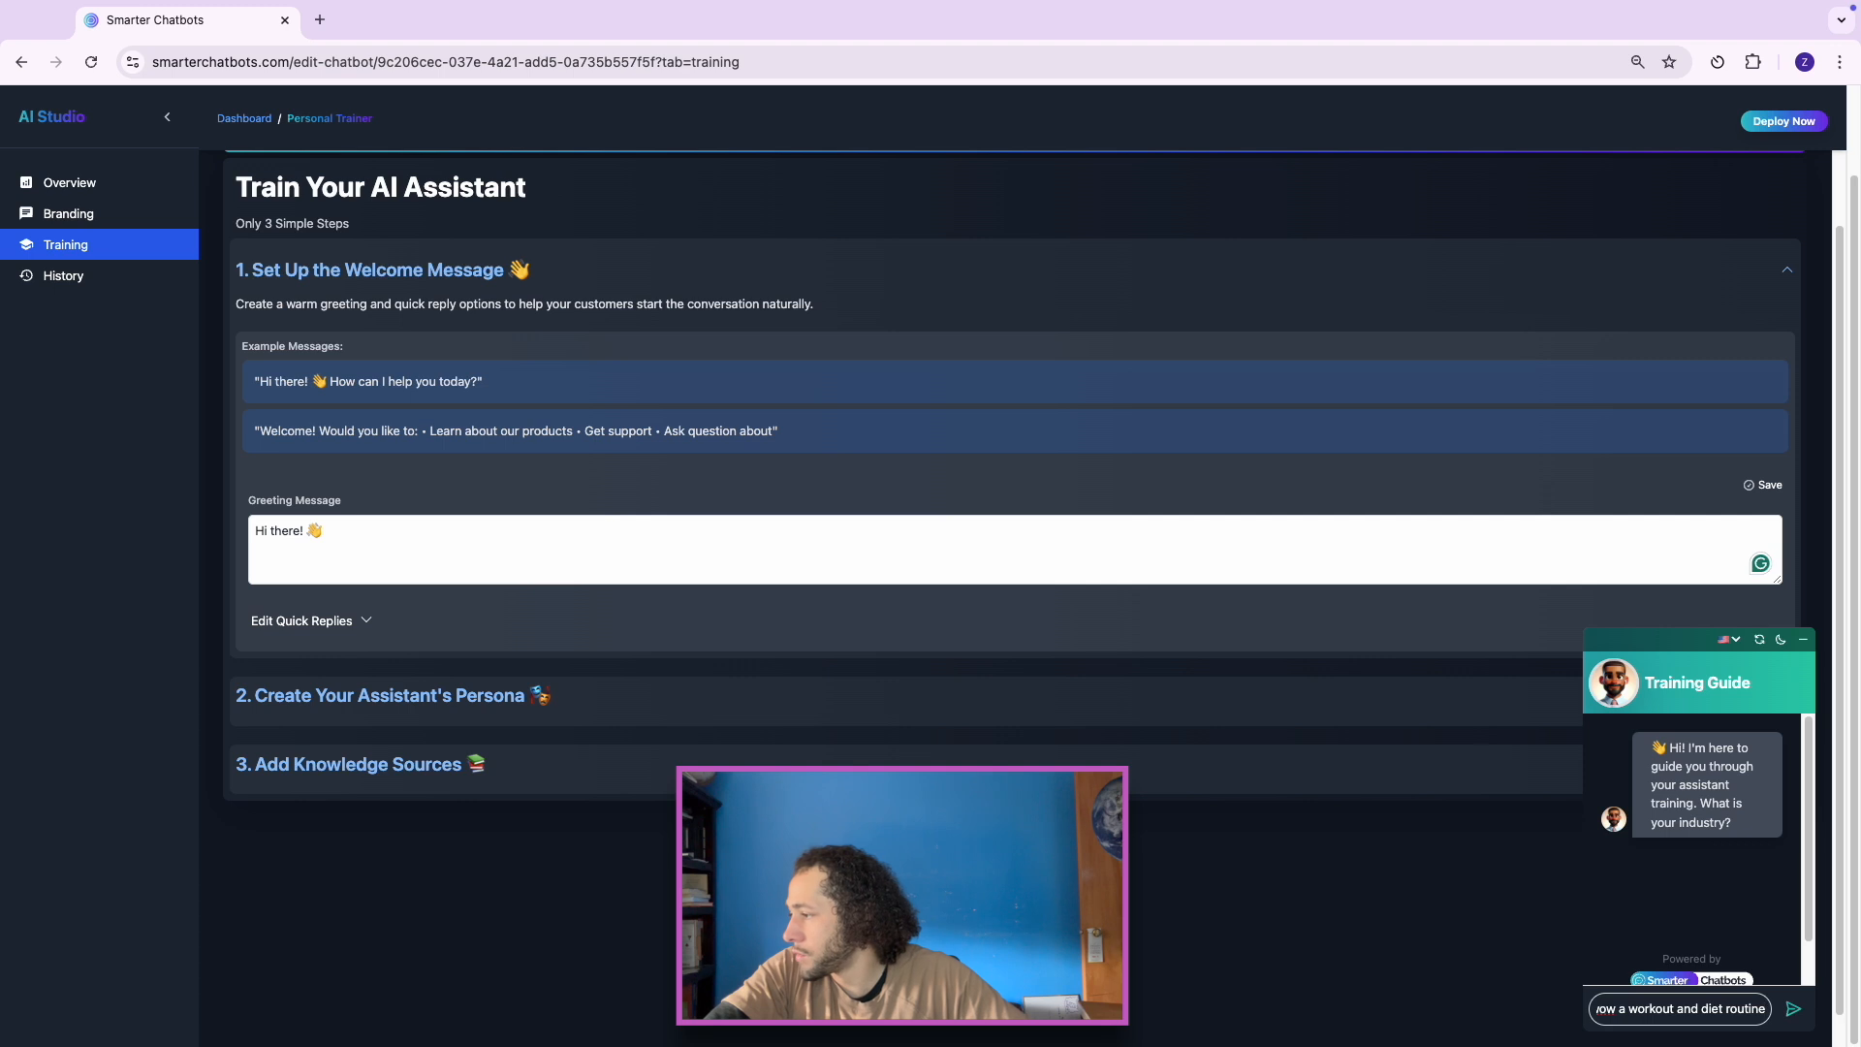
pyautogui.hotkey('ctrl', 'a')
pyautogui.press('Return')
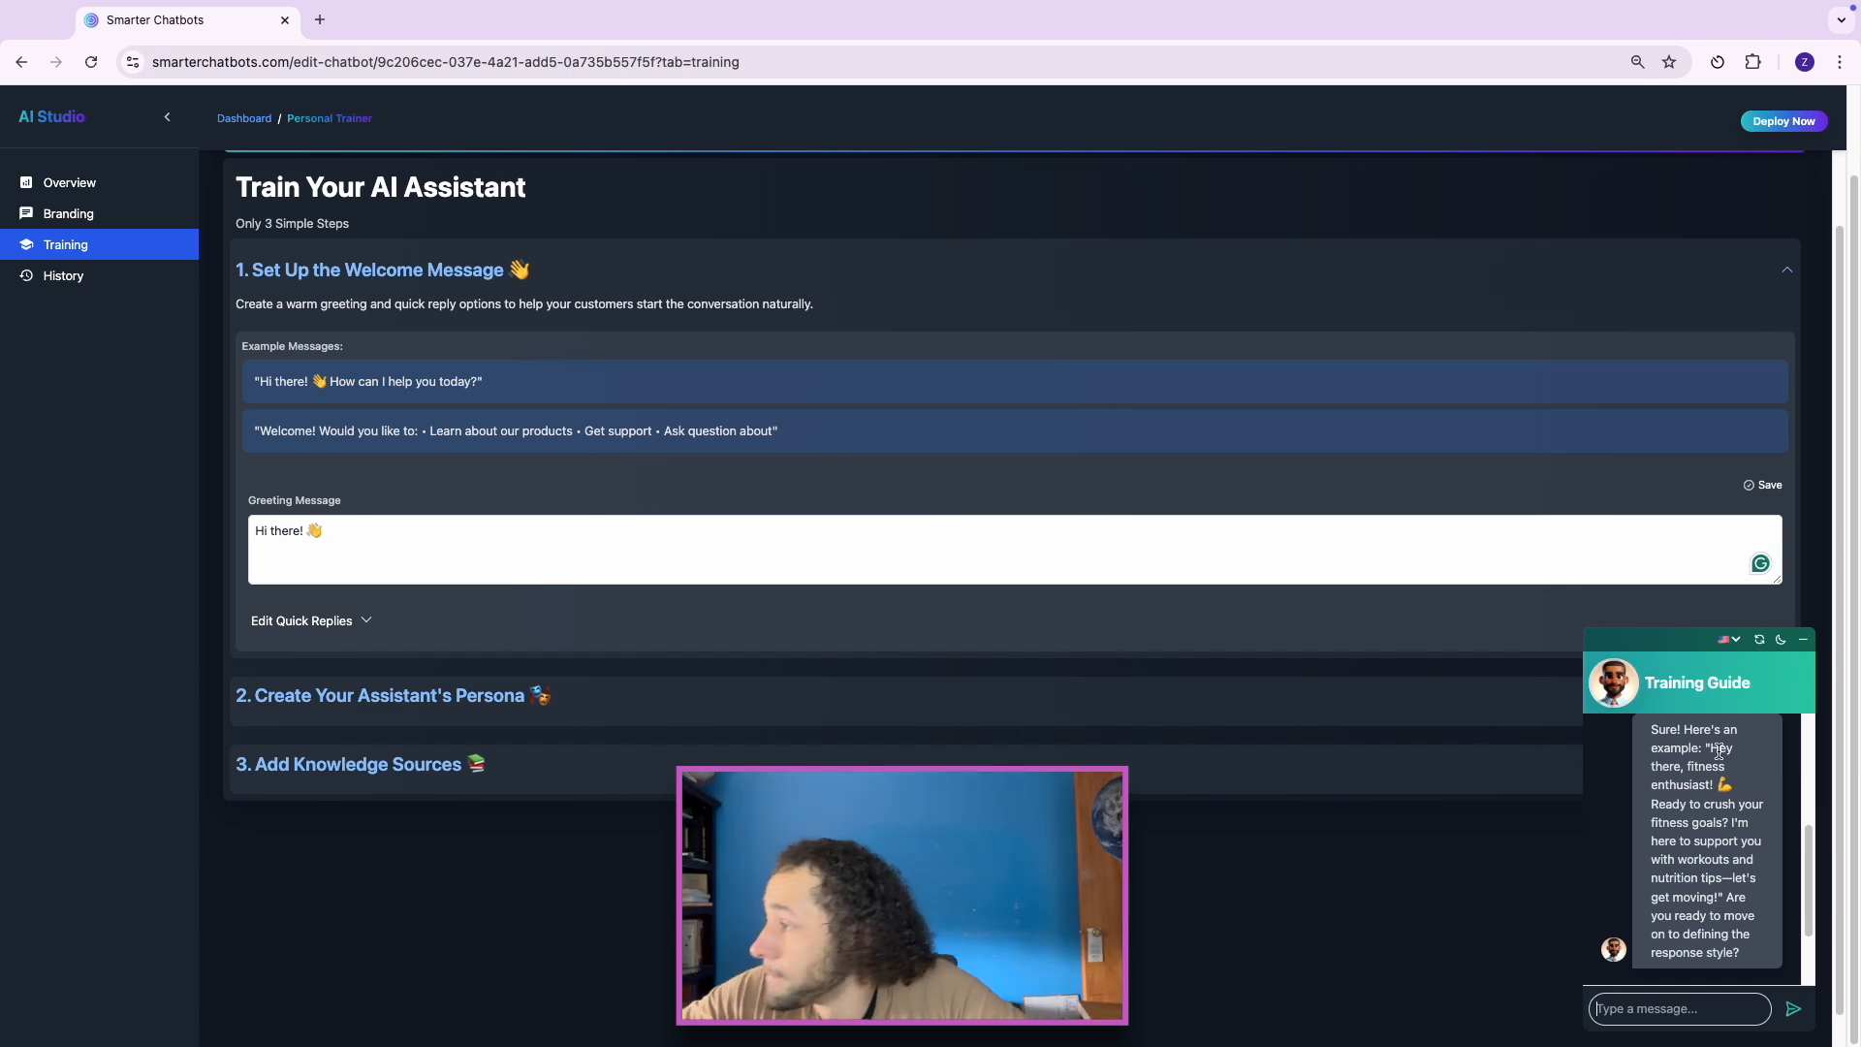
# Step: Replace the greeting message with the Training Guide's "Hey there, fitness enthusiast!" example, save it and minimize the guide chat
pyautogui.moveTo(1710, 749); pyautogui.dragTo(1719, 897)
pyautogui.rightClick(1716, 897)
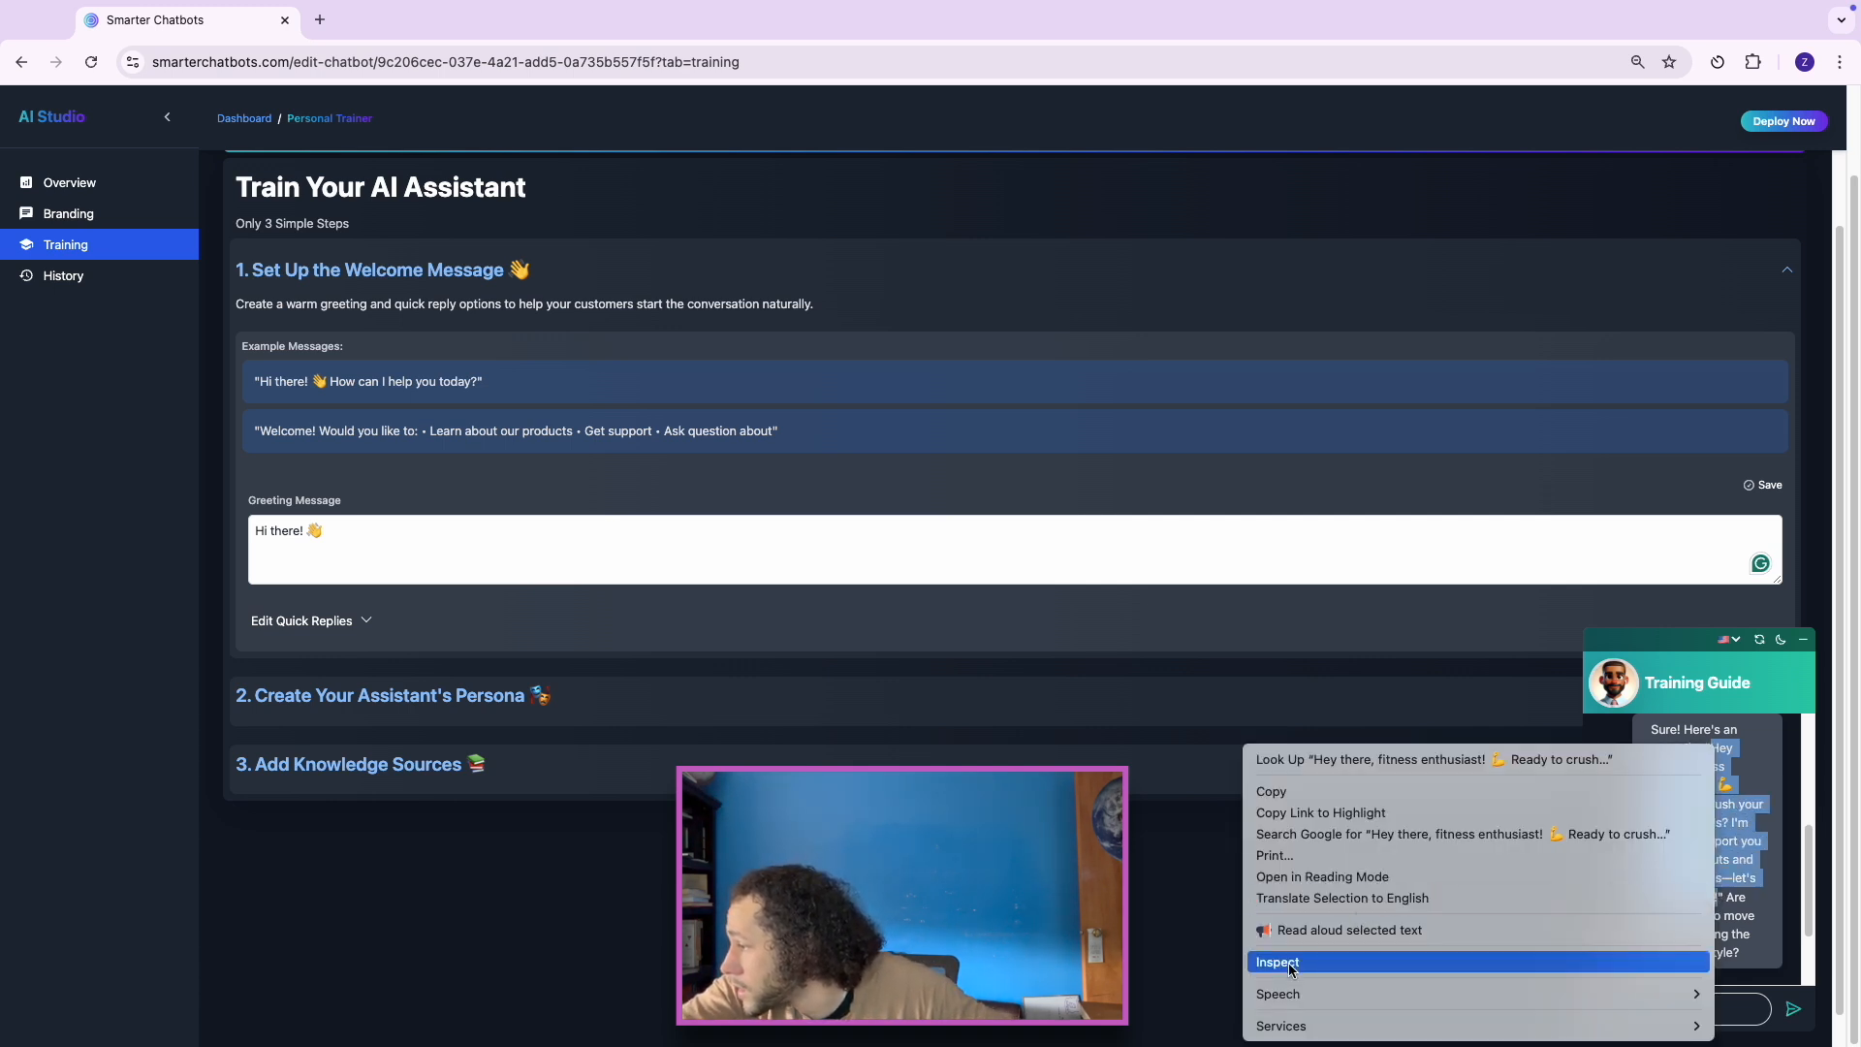
pyautogui.click(1273, 793)
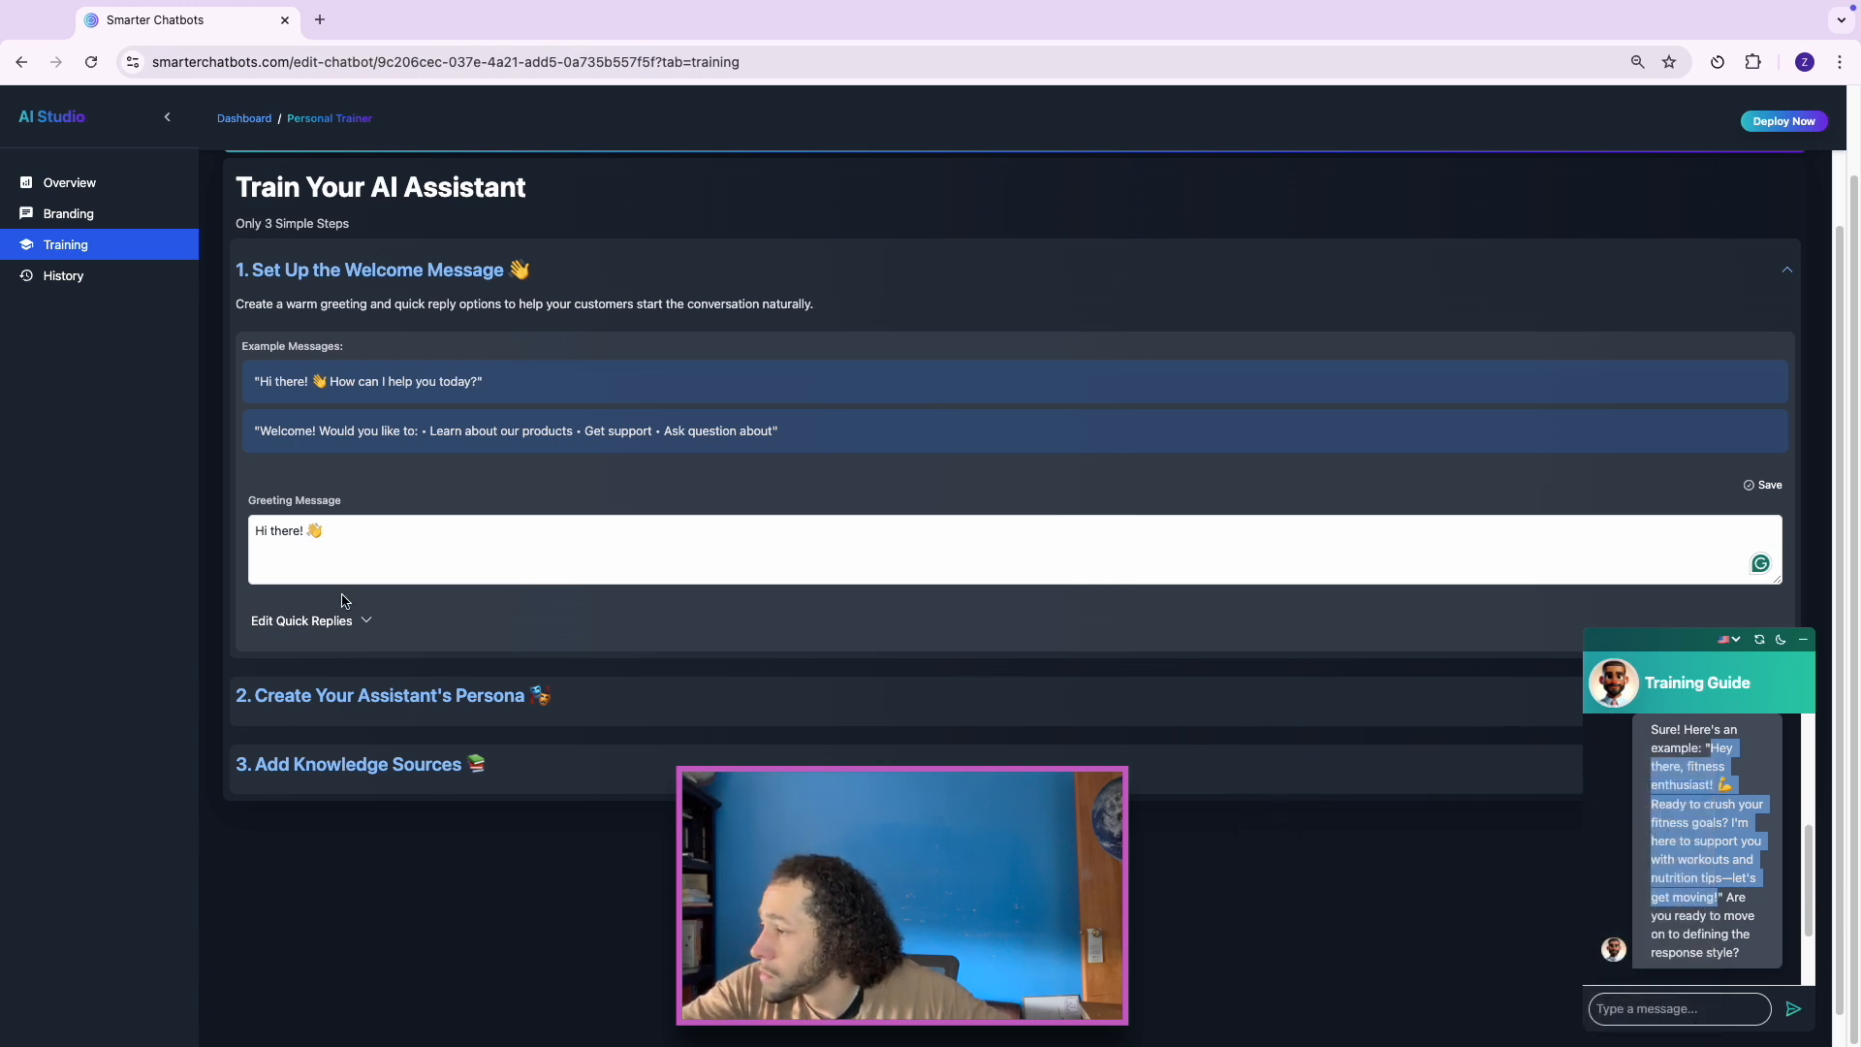
pyautogui.moveTo(373, 555); pyautogui.dragTo(191, 525)
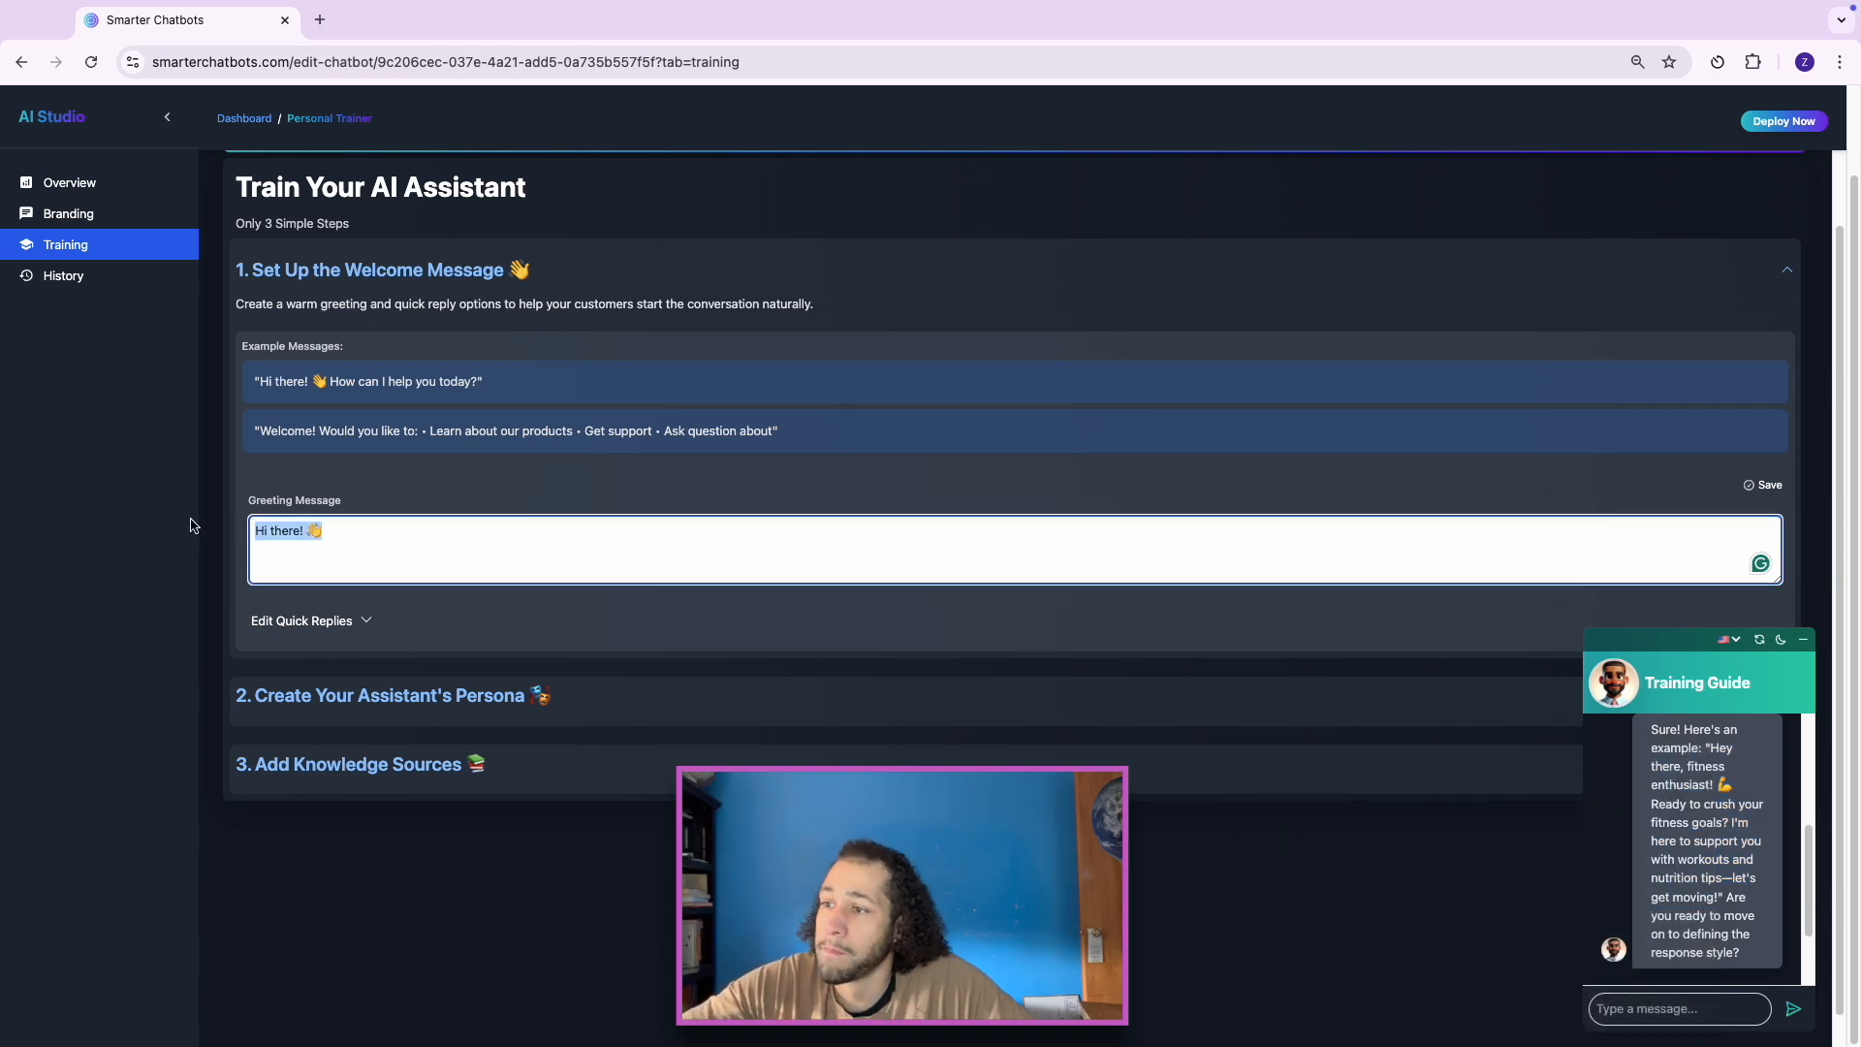
pyautogui.press('super+v')
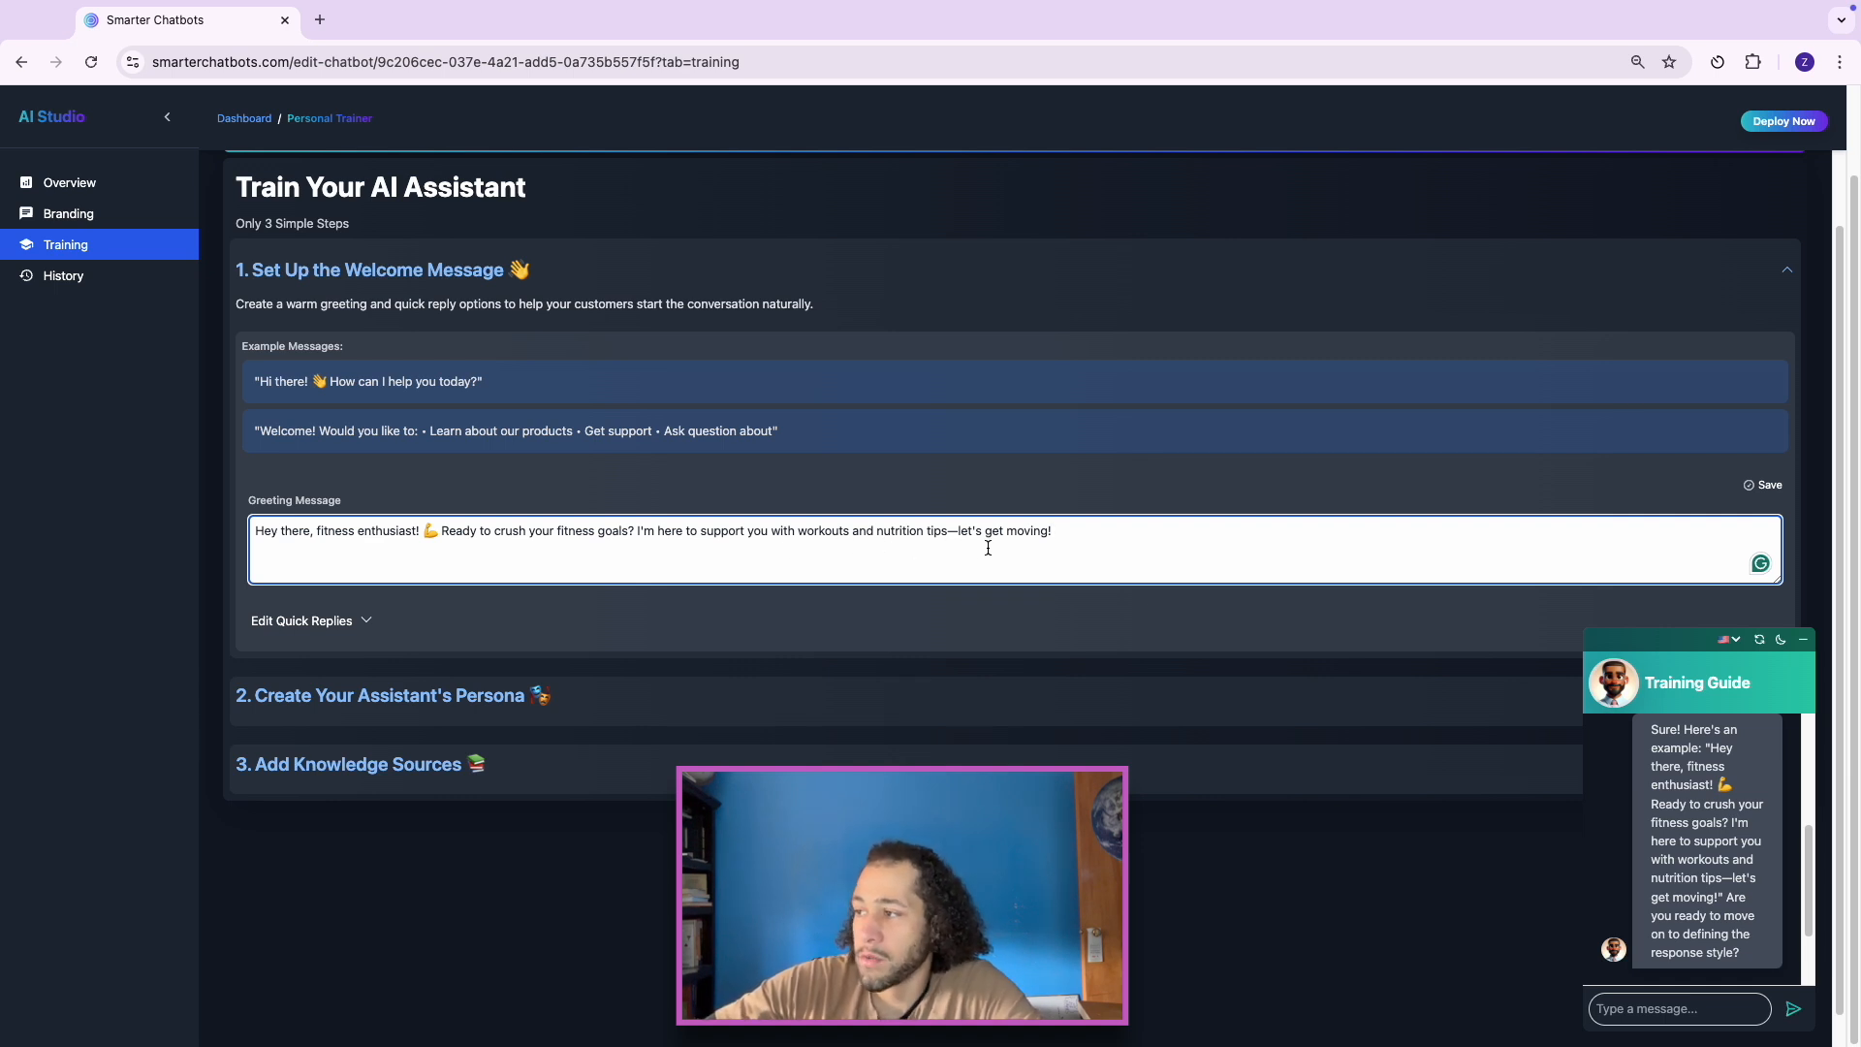
pyautogui.click(1764, 485)
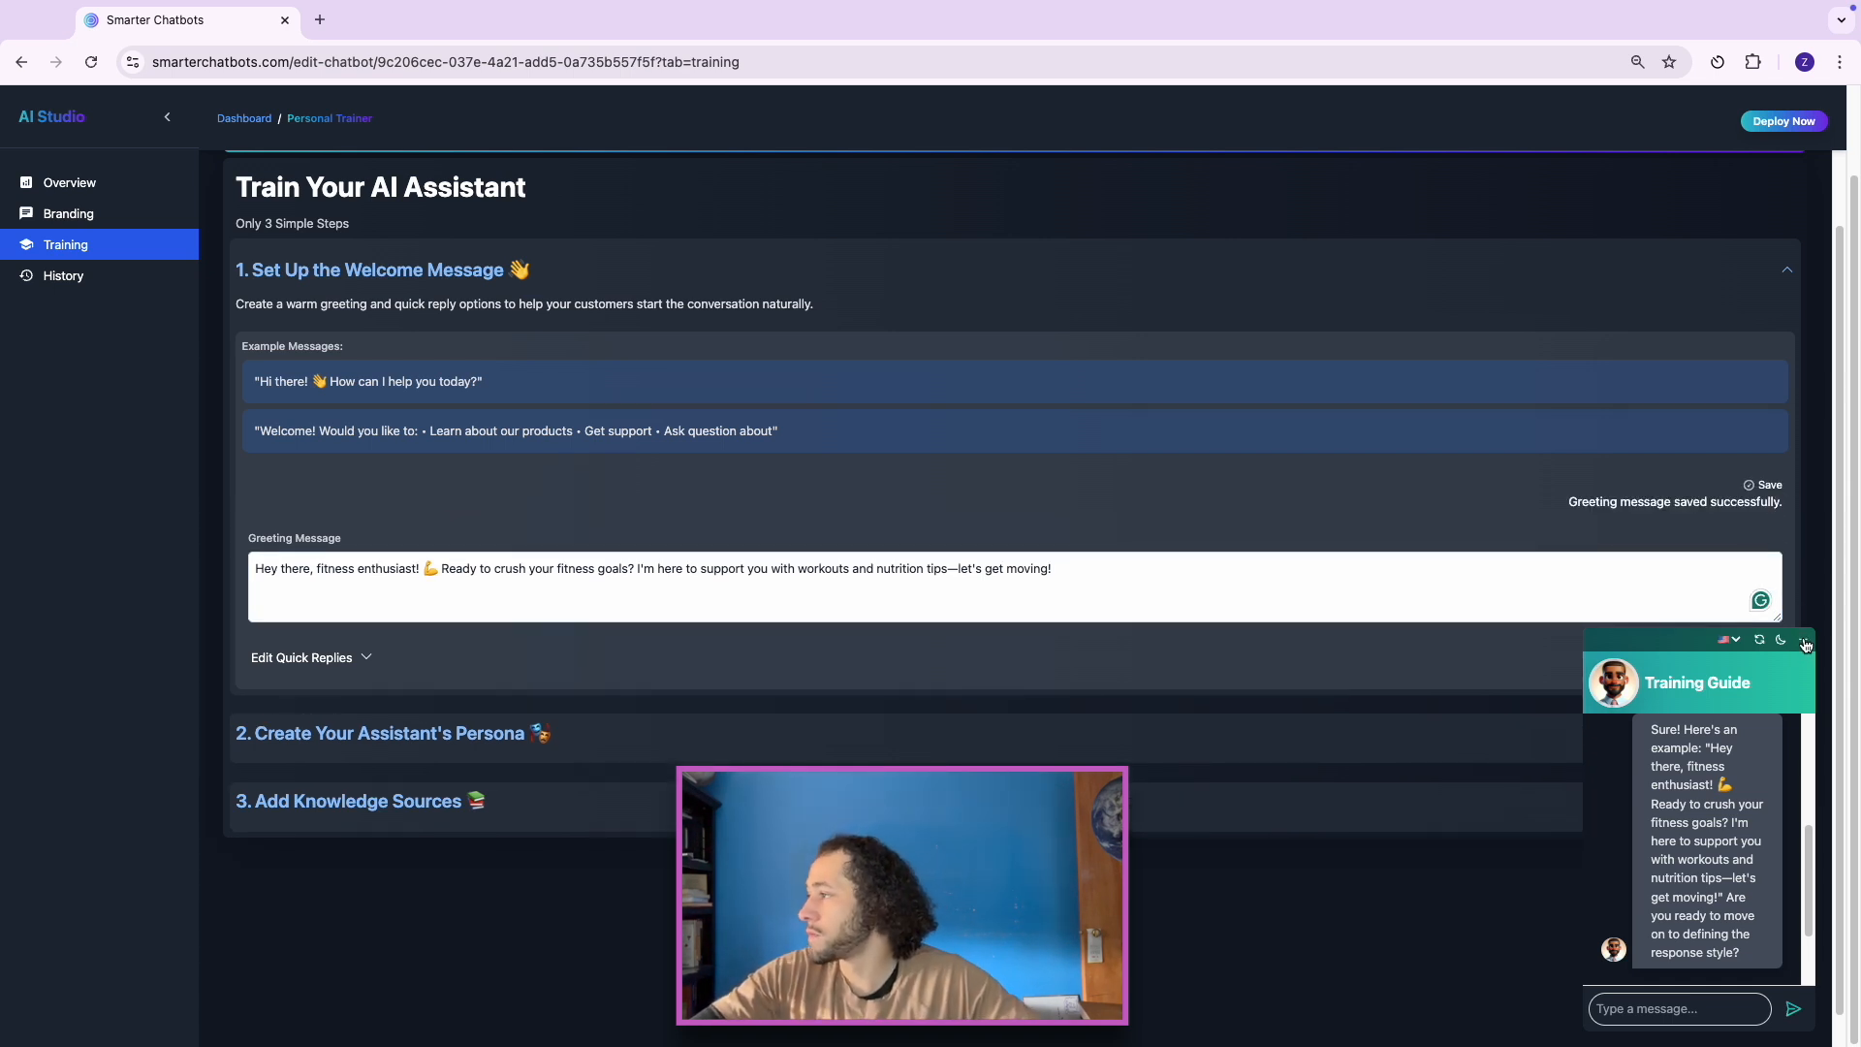
pyautogui.click(1805, 645)
# Step: Test the live Personal Trainer chatbot on the overview page by sending "hi" and reading its greeting and reply
pyautogui.click(69, 181)
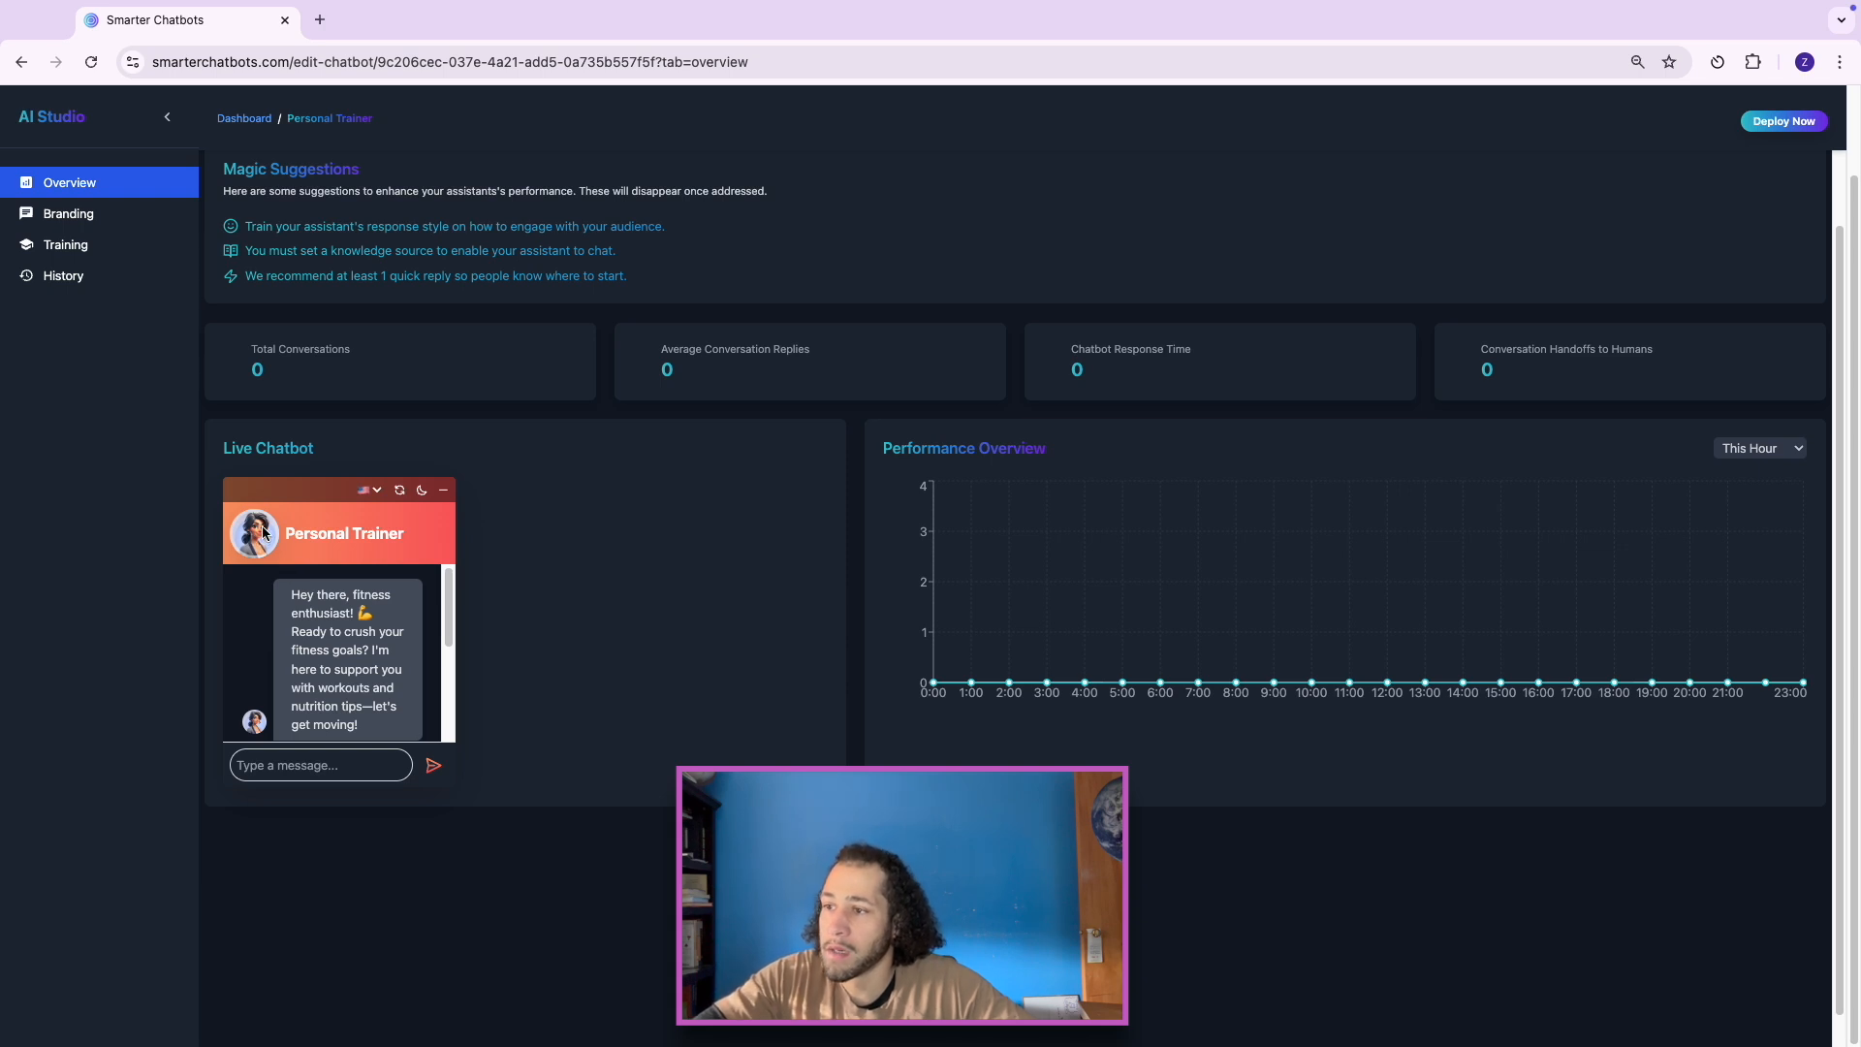
pyautogui.moveTo(289, 594); pyautogui.dragTo(419, 679)
pyautogui.click(329, 769)
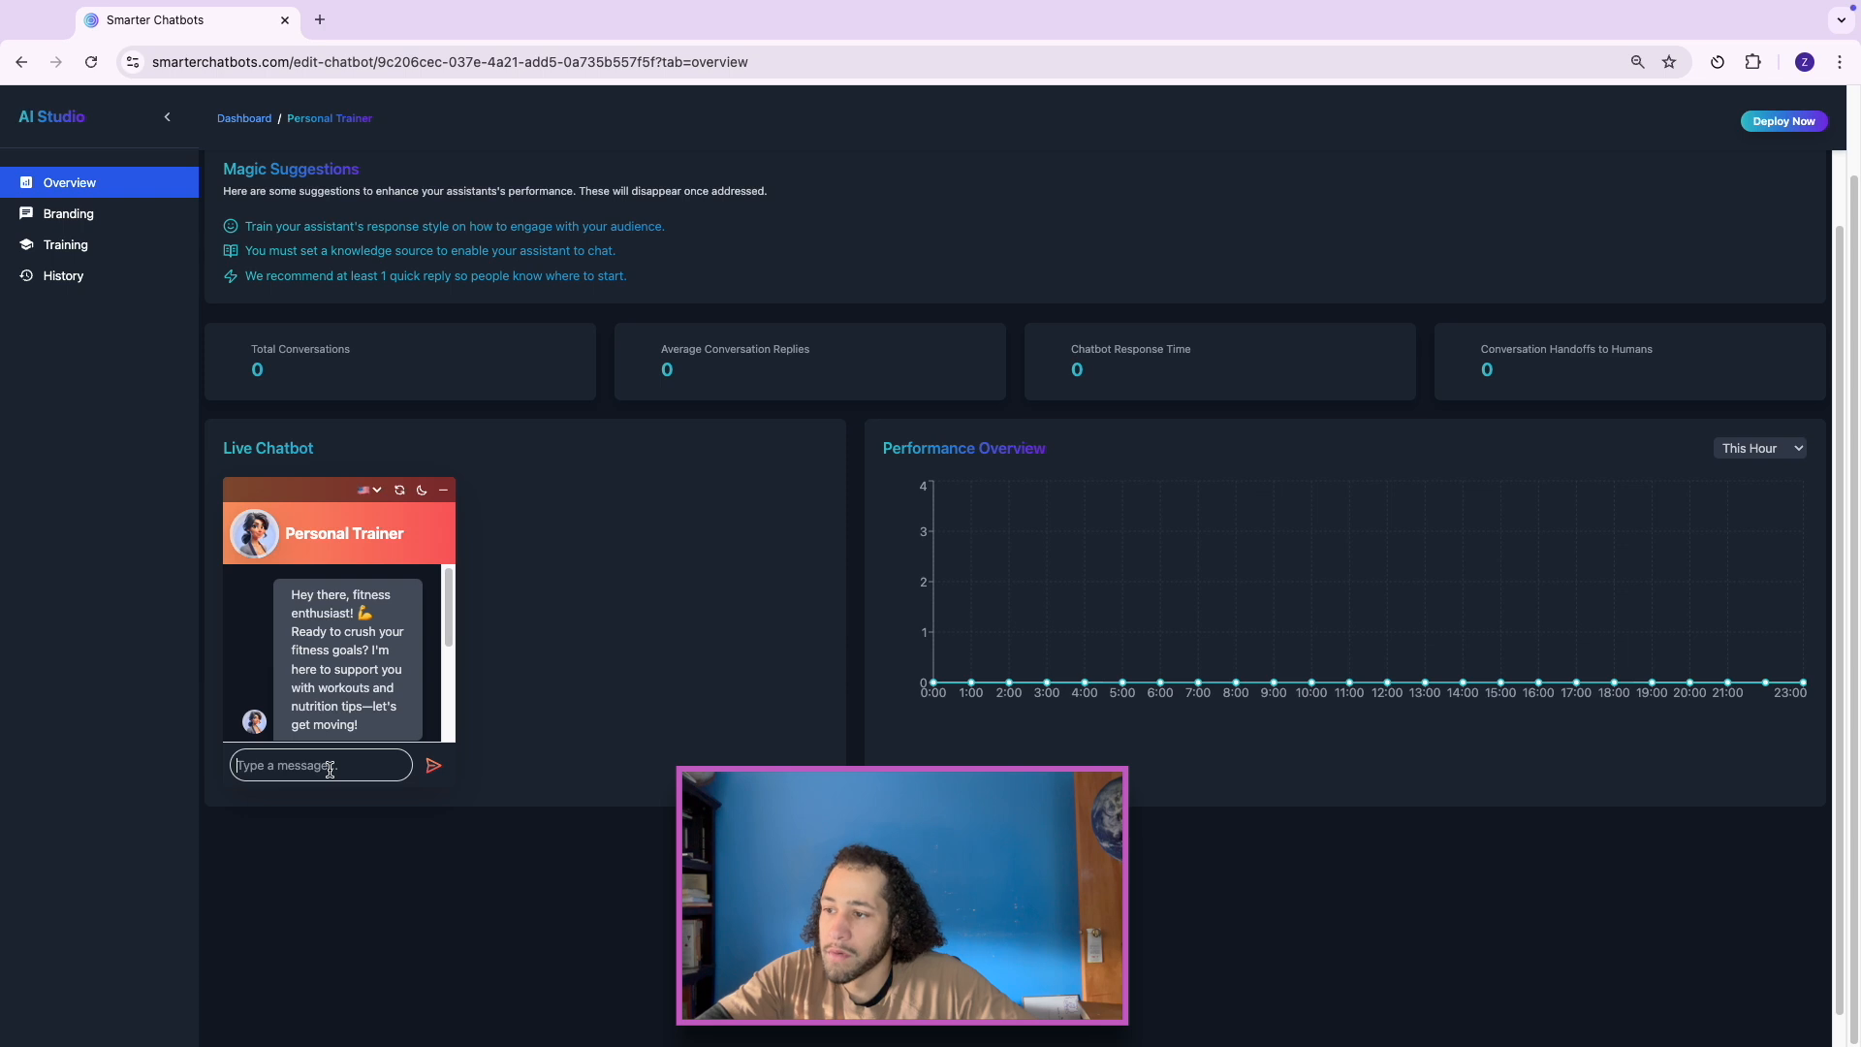
pyautogui.write('hi')
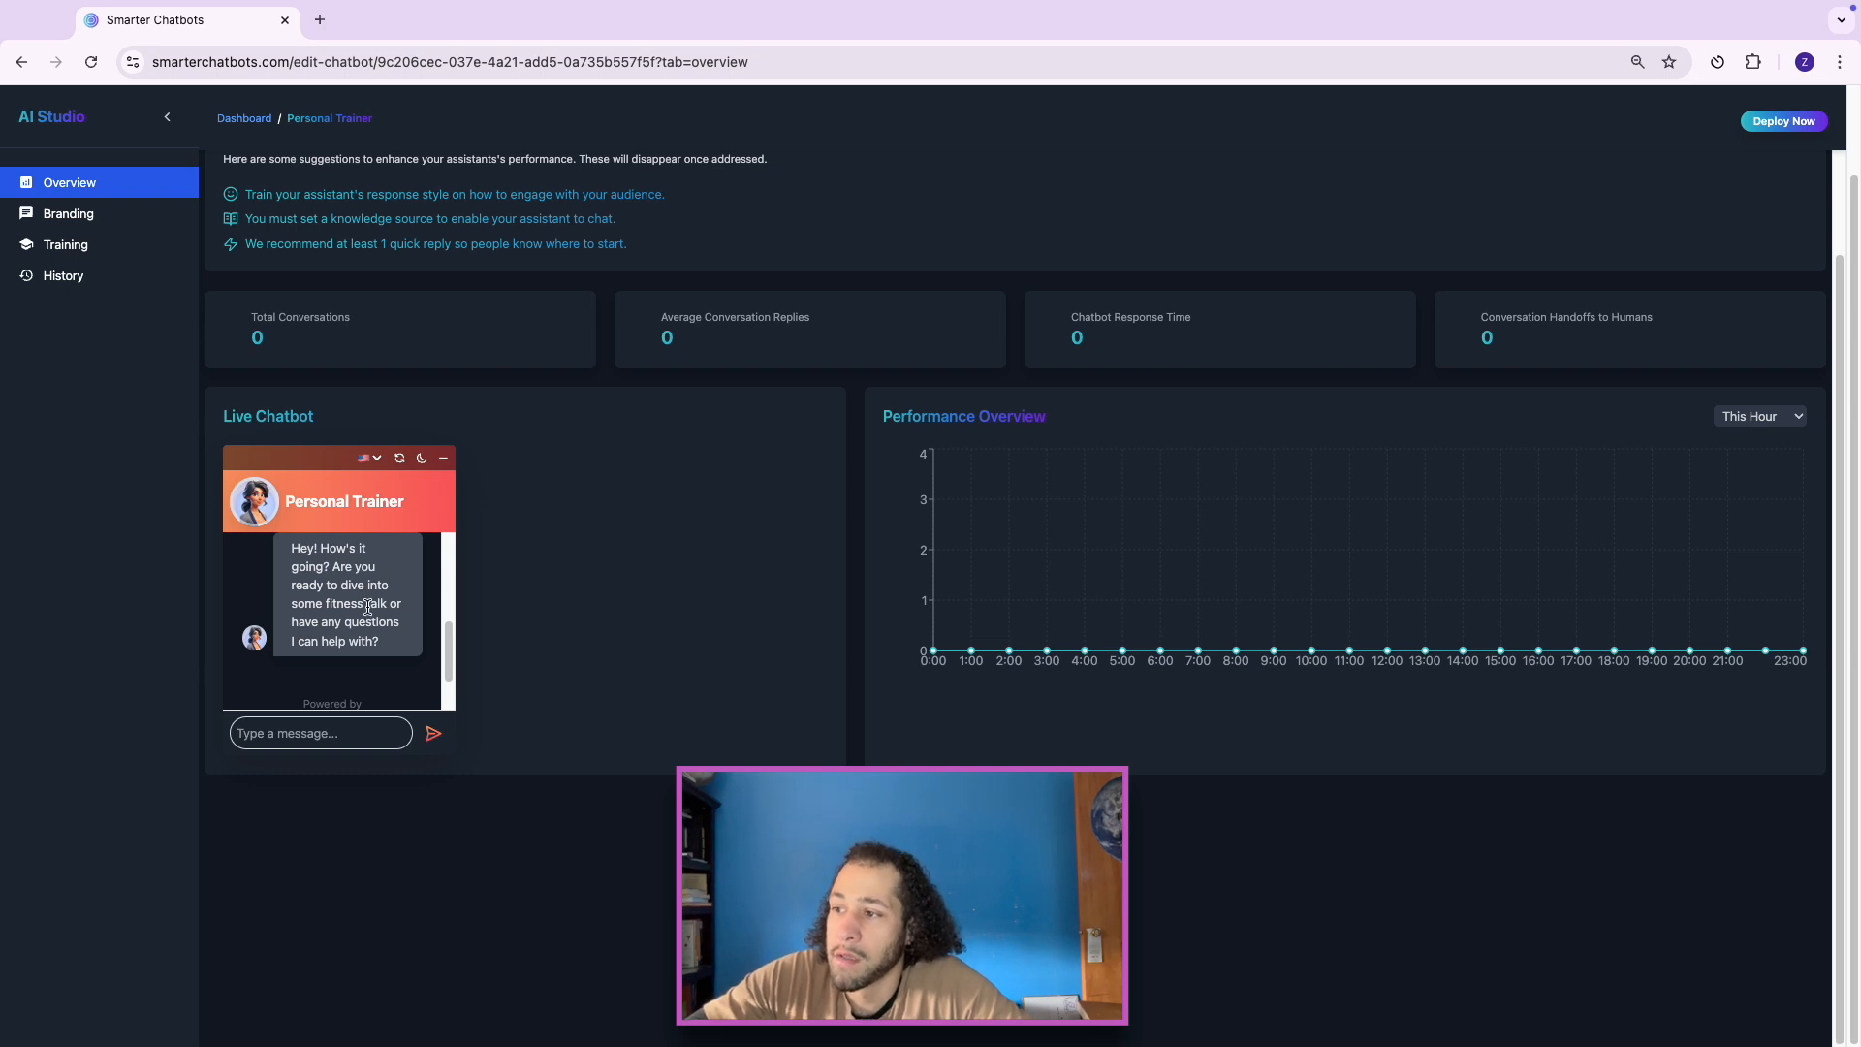
pyautogui.moveTo(337, 603); pyautogui.dragTo(387, 603)
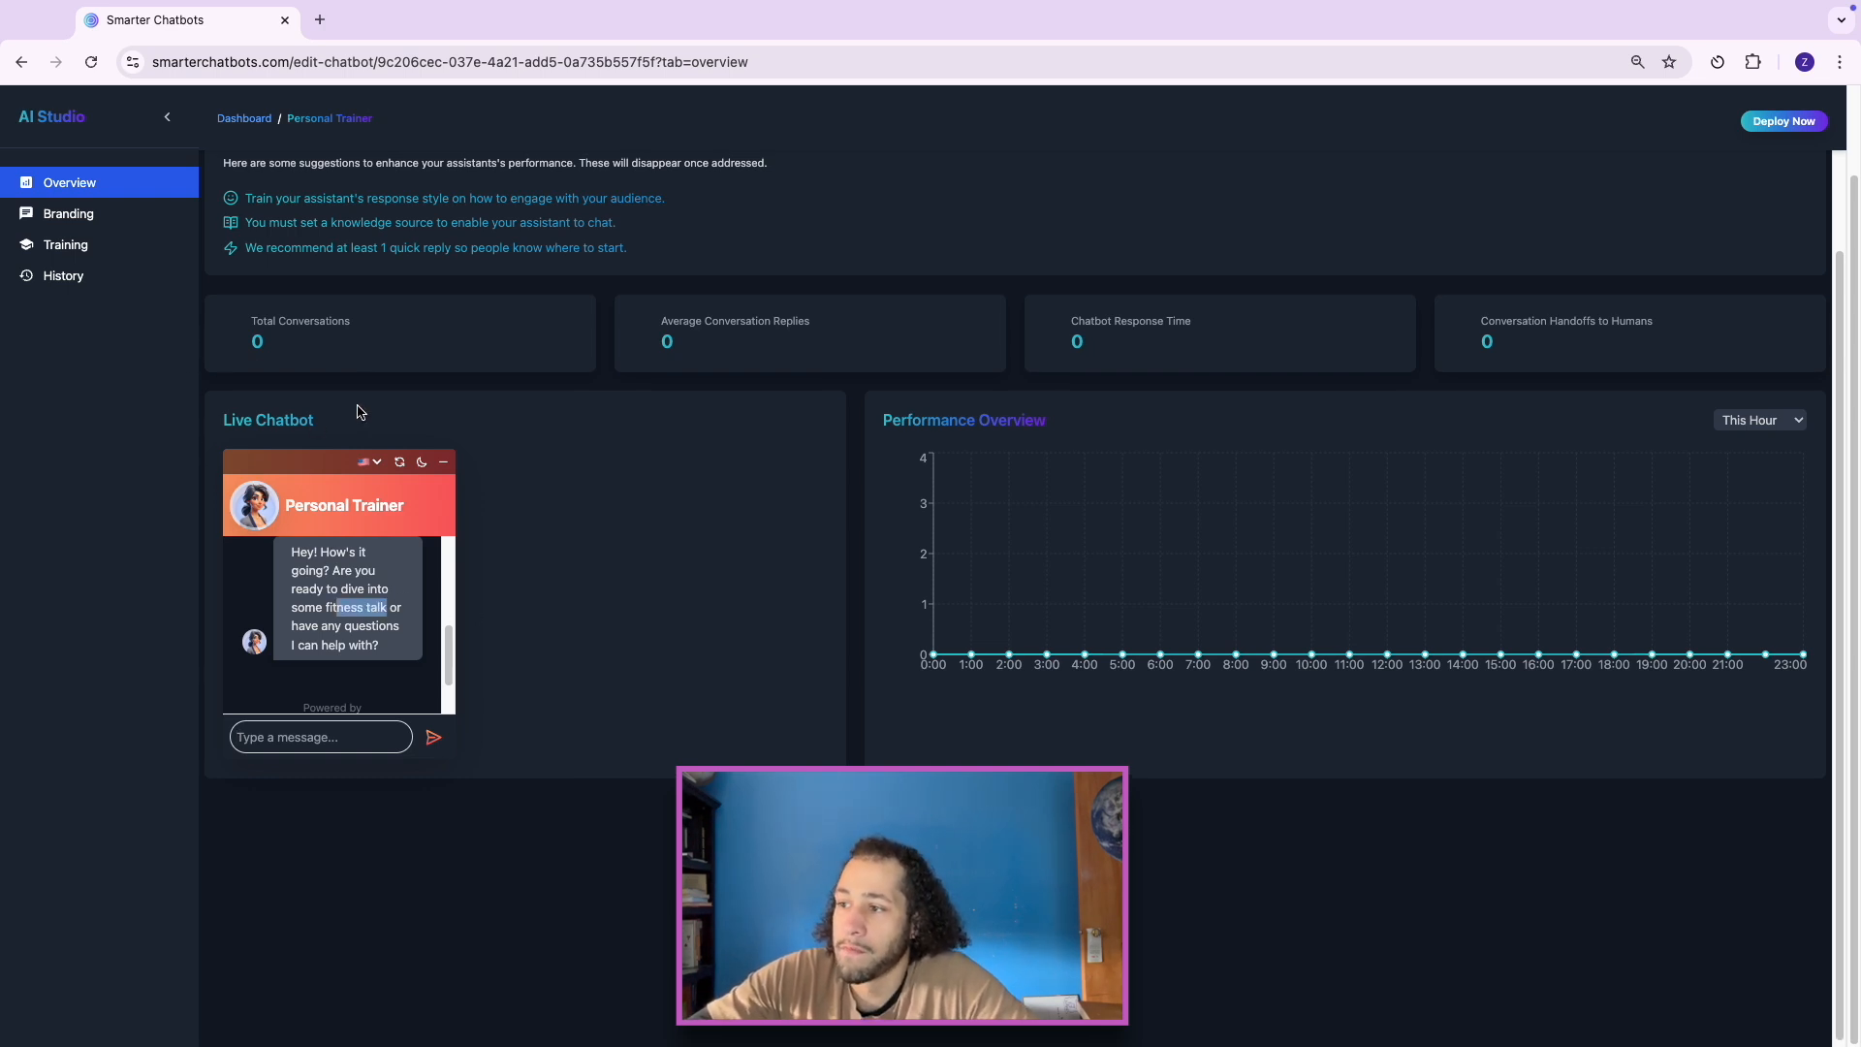
pyautogui.scroll(2, 357, 411)
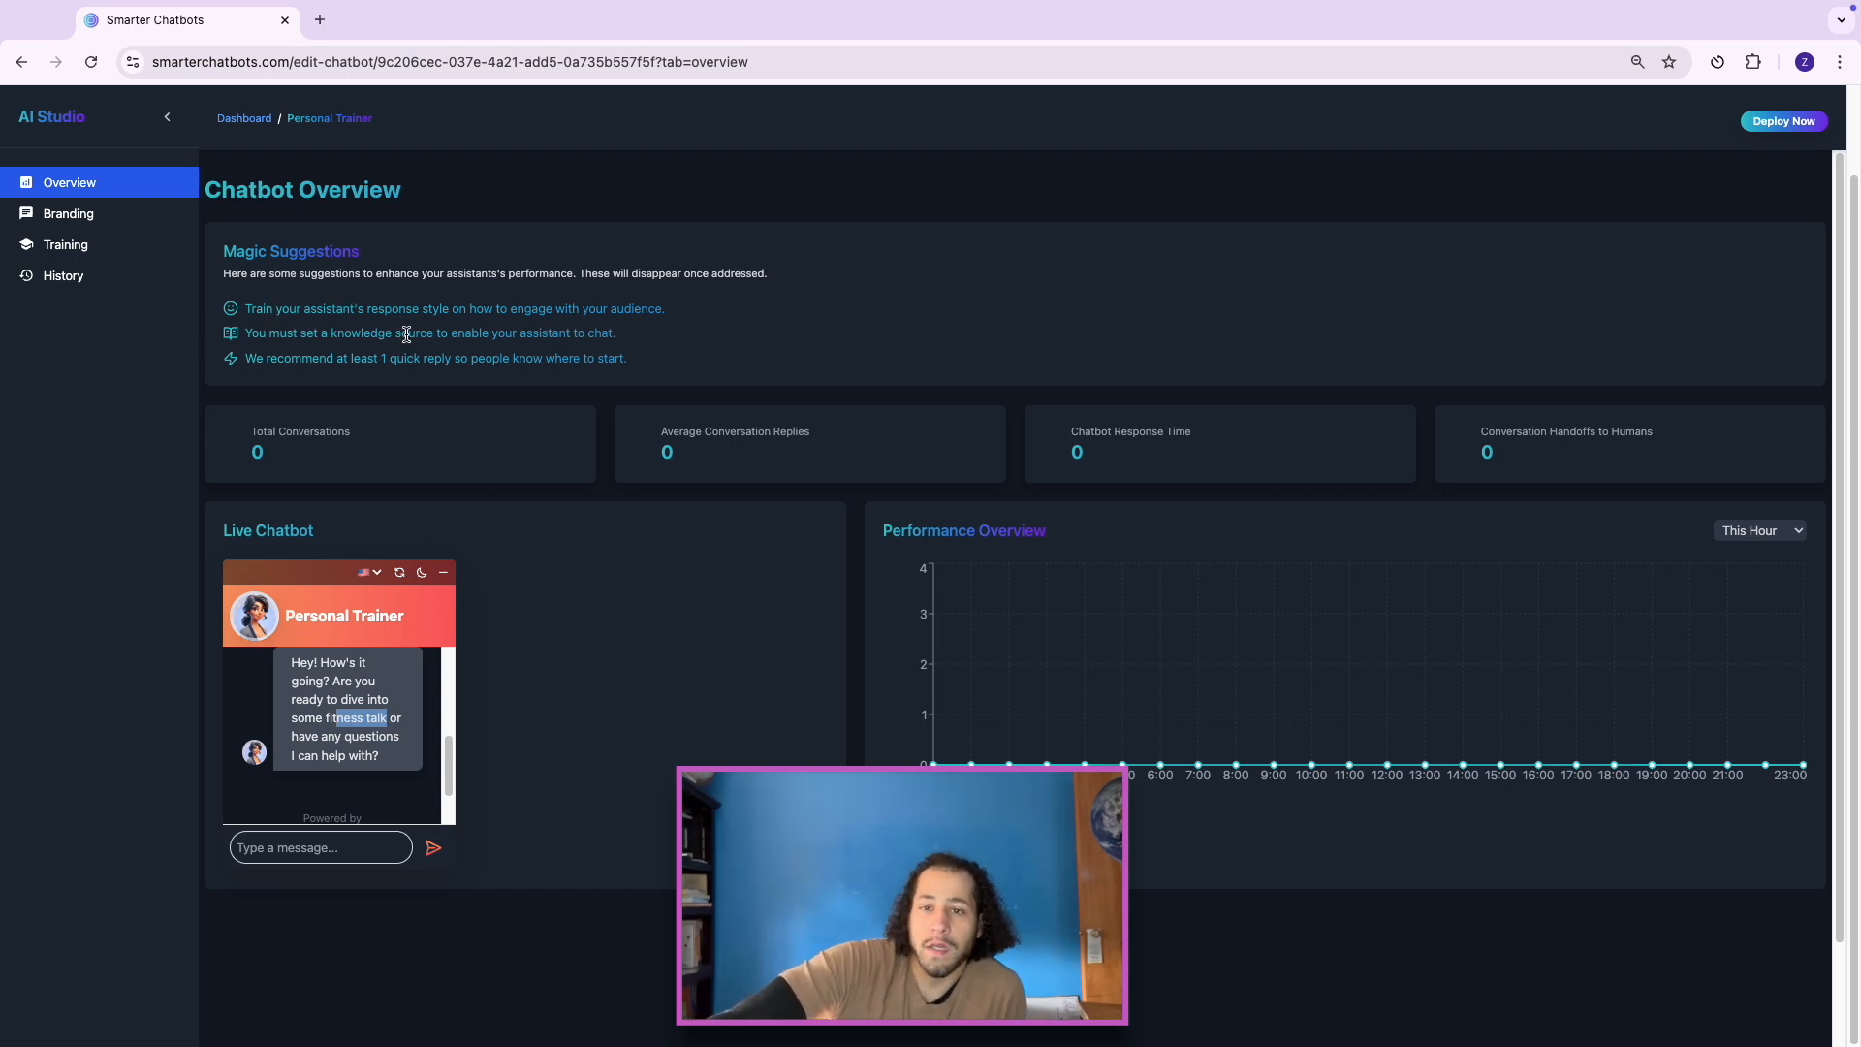
# Step: Read the Magic Suggestions on the overview page, especially the one about training the assistant's response style
pyautogui.moveTo(225, 249); pyautogui.dragTo(378, 254)
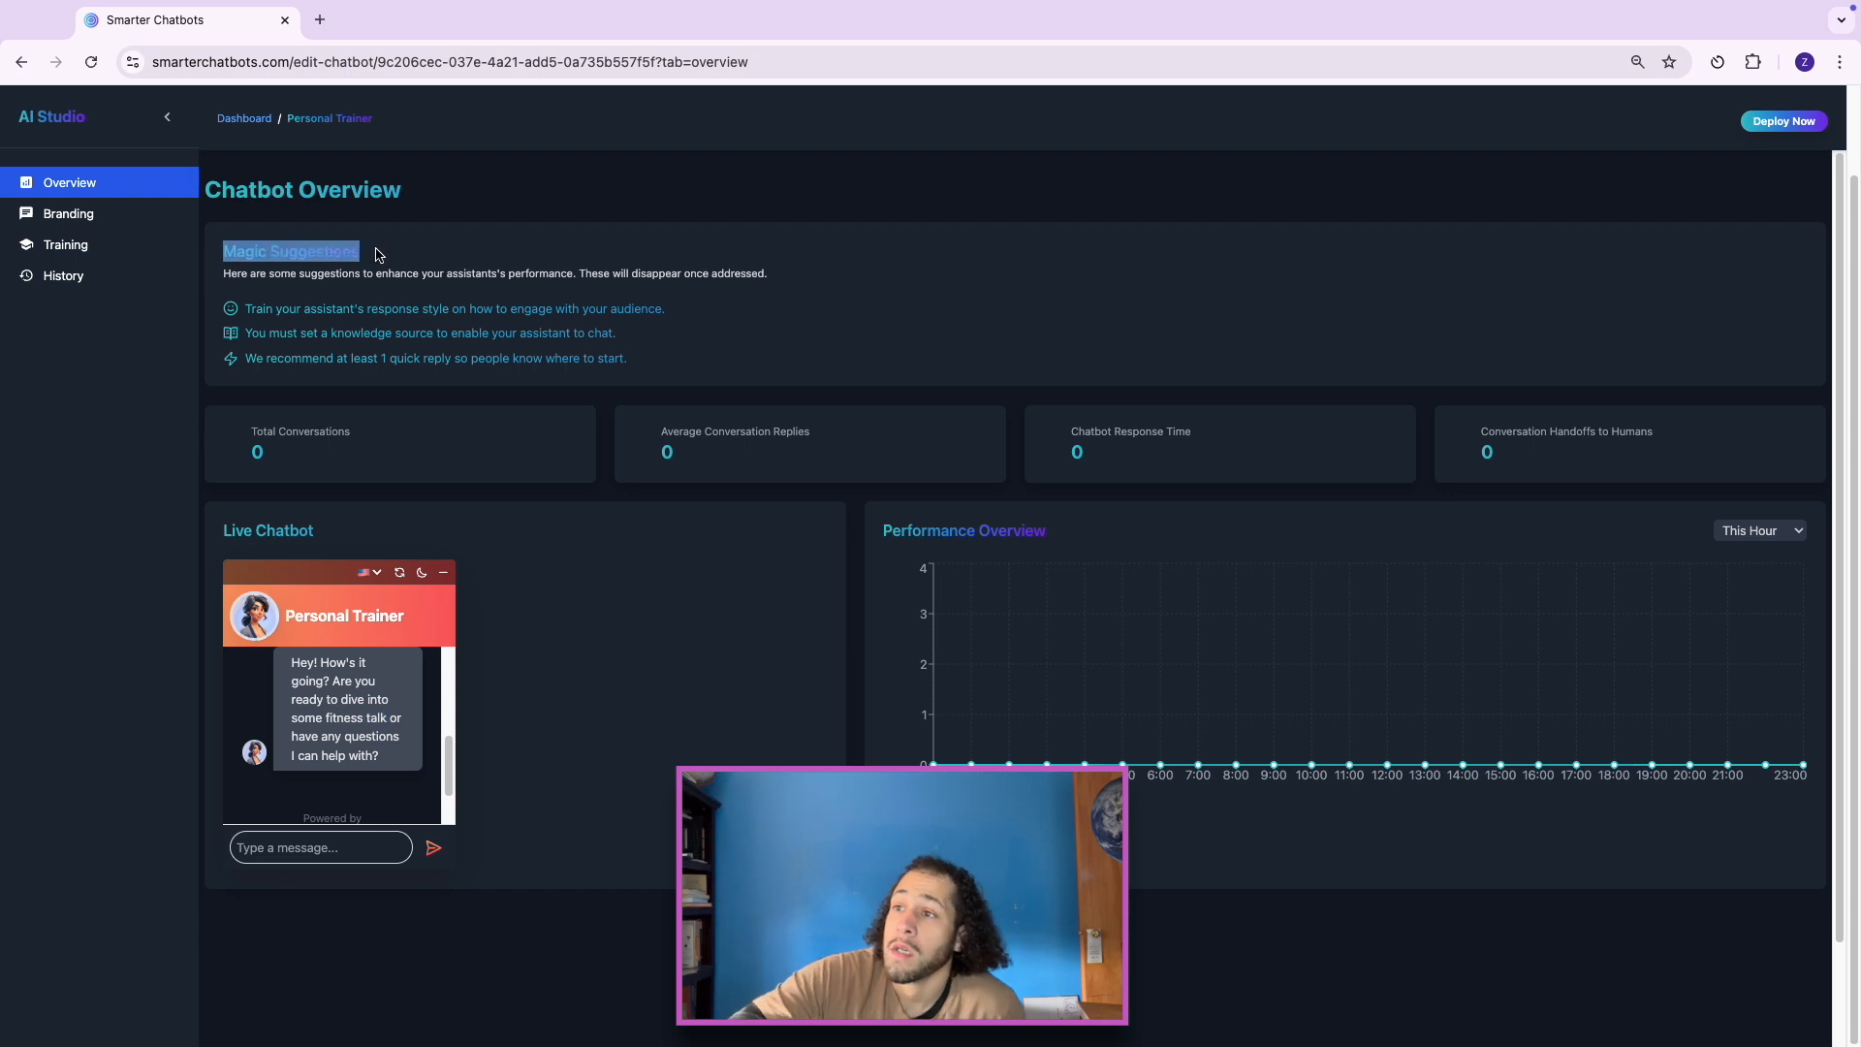
pyautogui.click(248, 310)
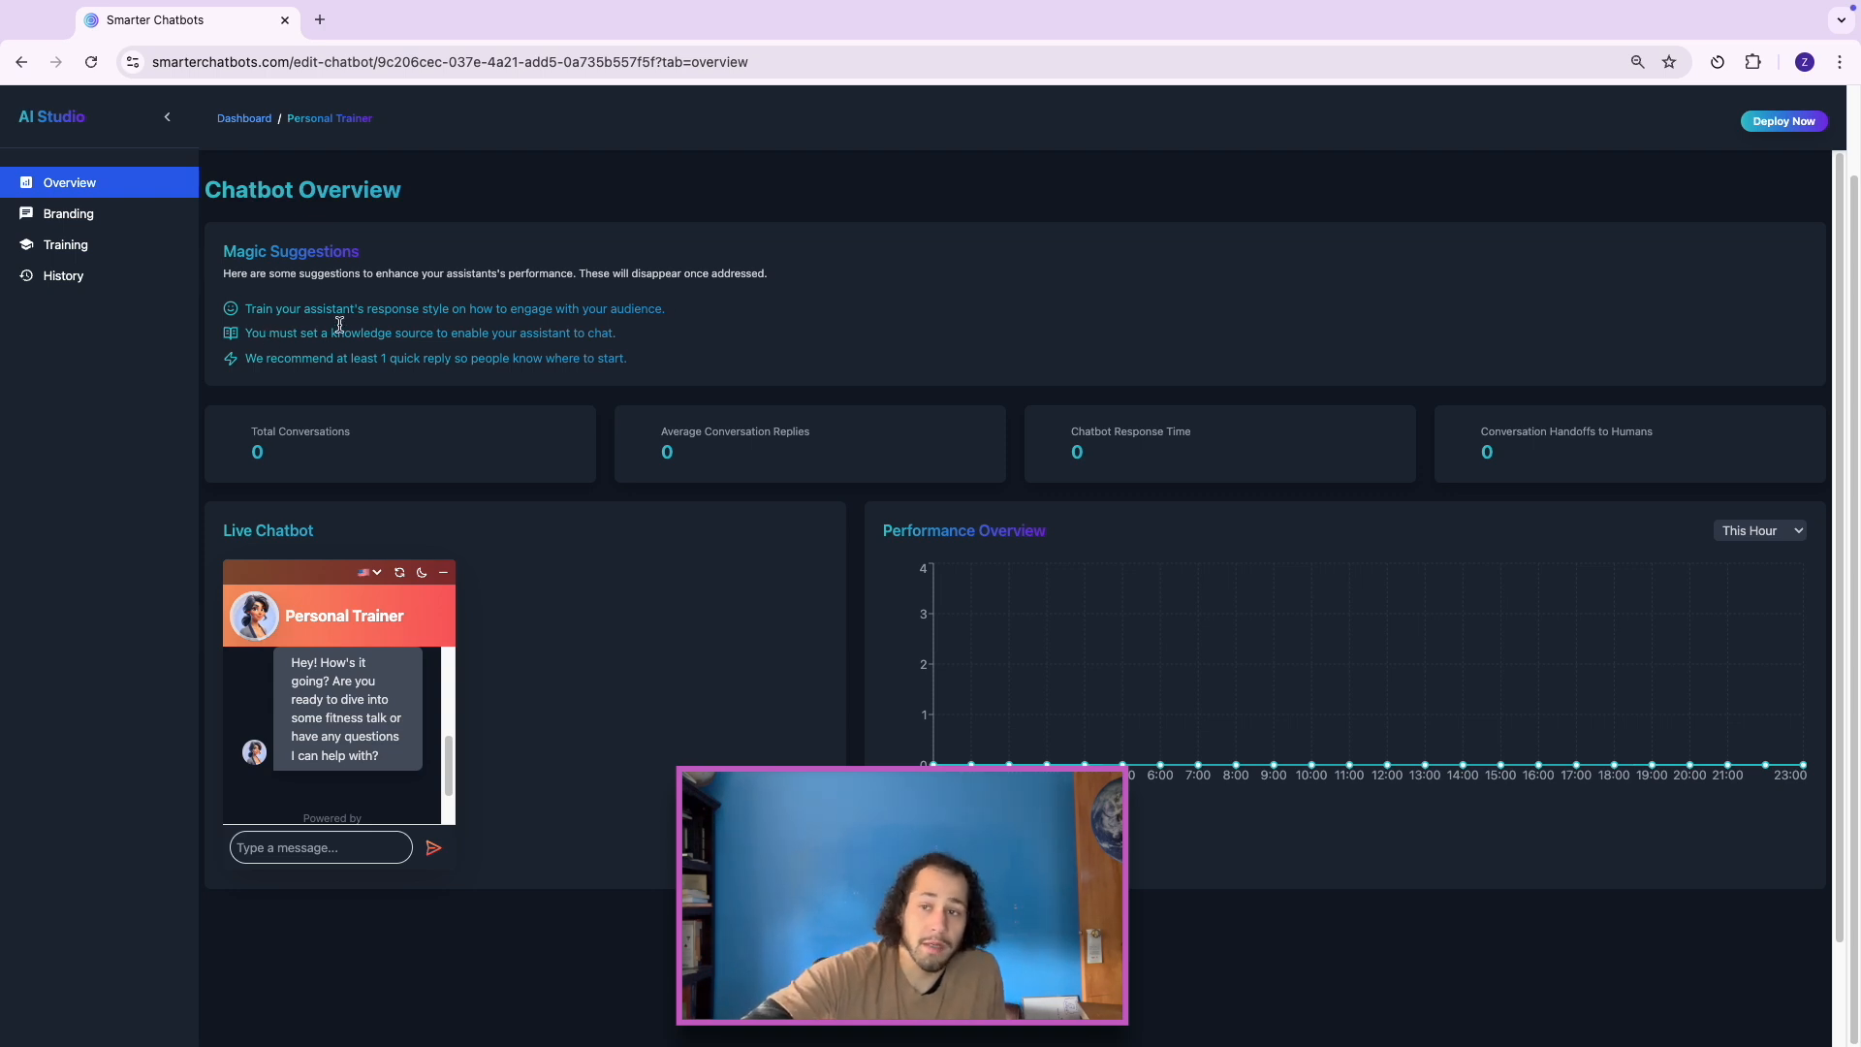
pyautogui.moveTo(245, 310); pyautogui.dragTo(687, 325)
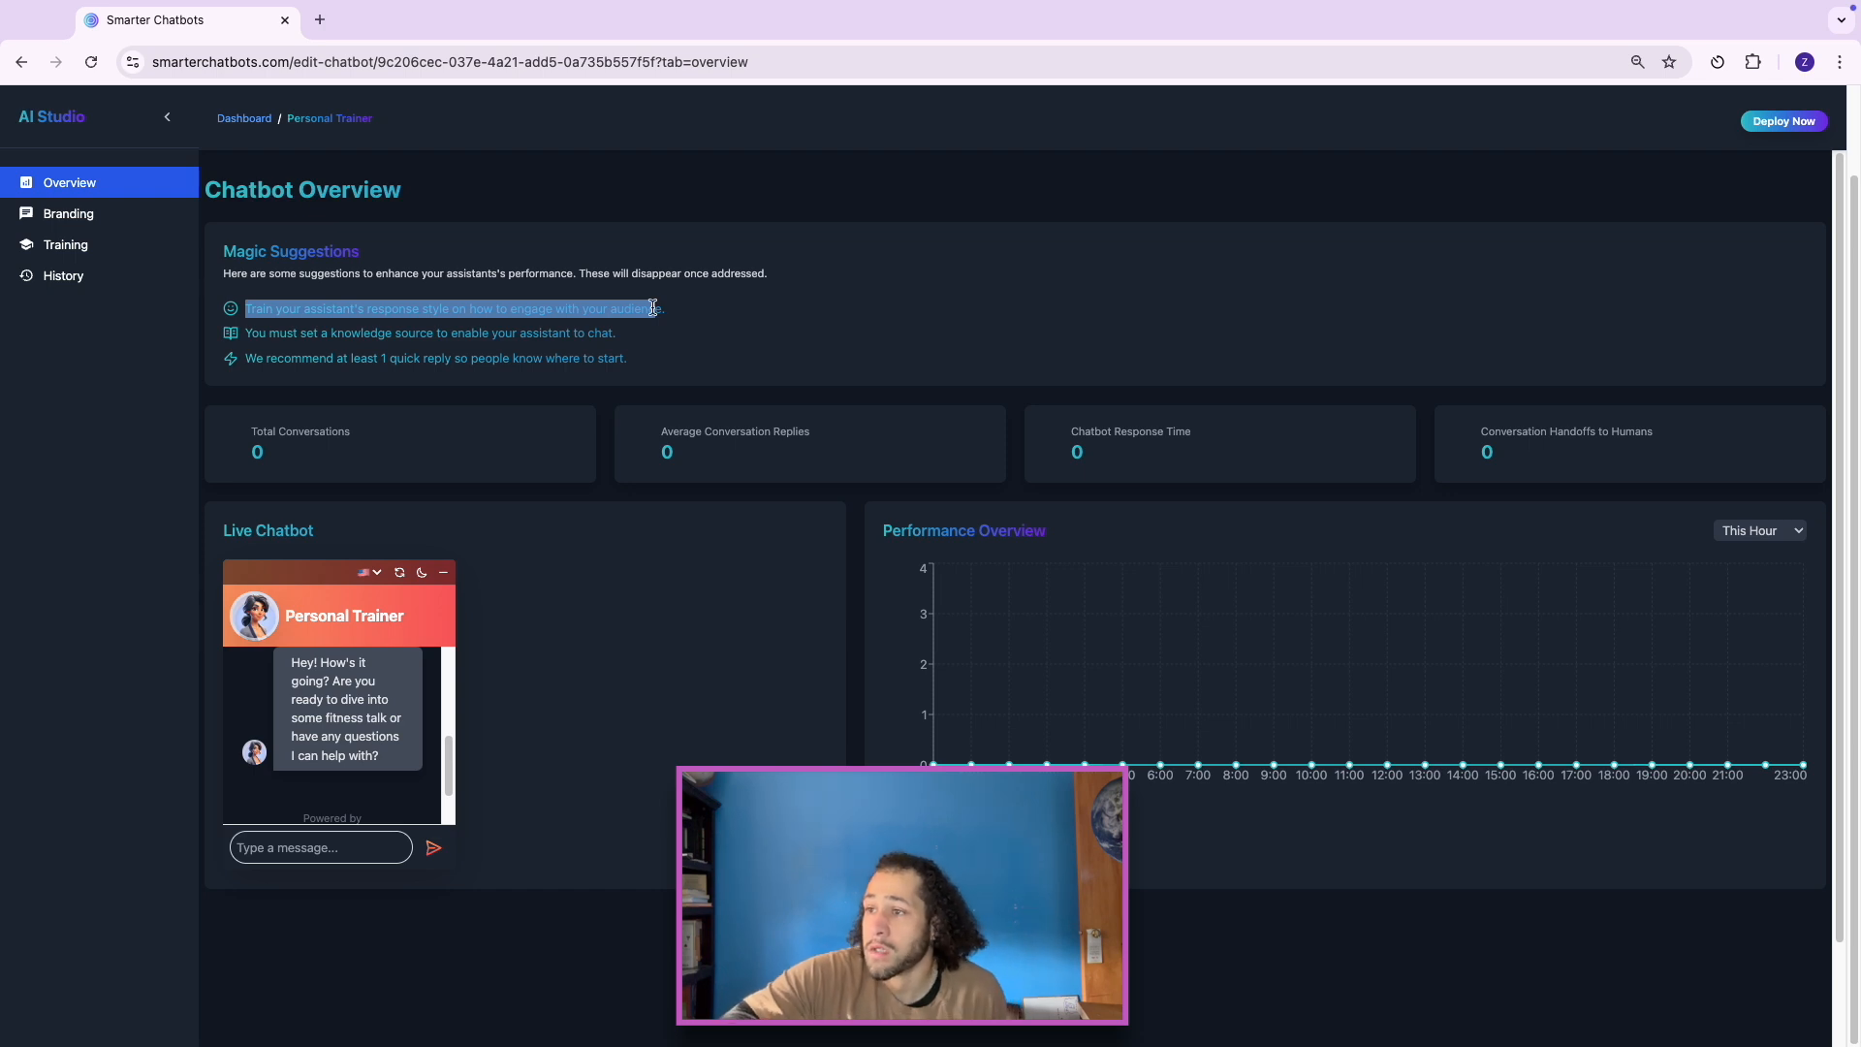
# Step: Open the assistant's persona setup in its training and add the response style "Answer in 2 sentences max. use emojis."
pyautogui.click(96, 254)
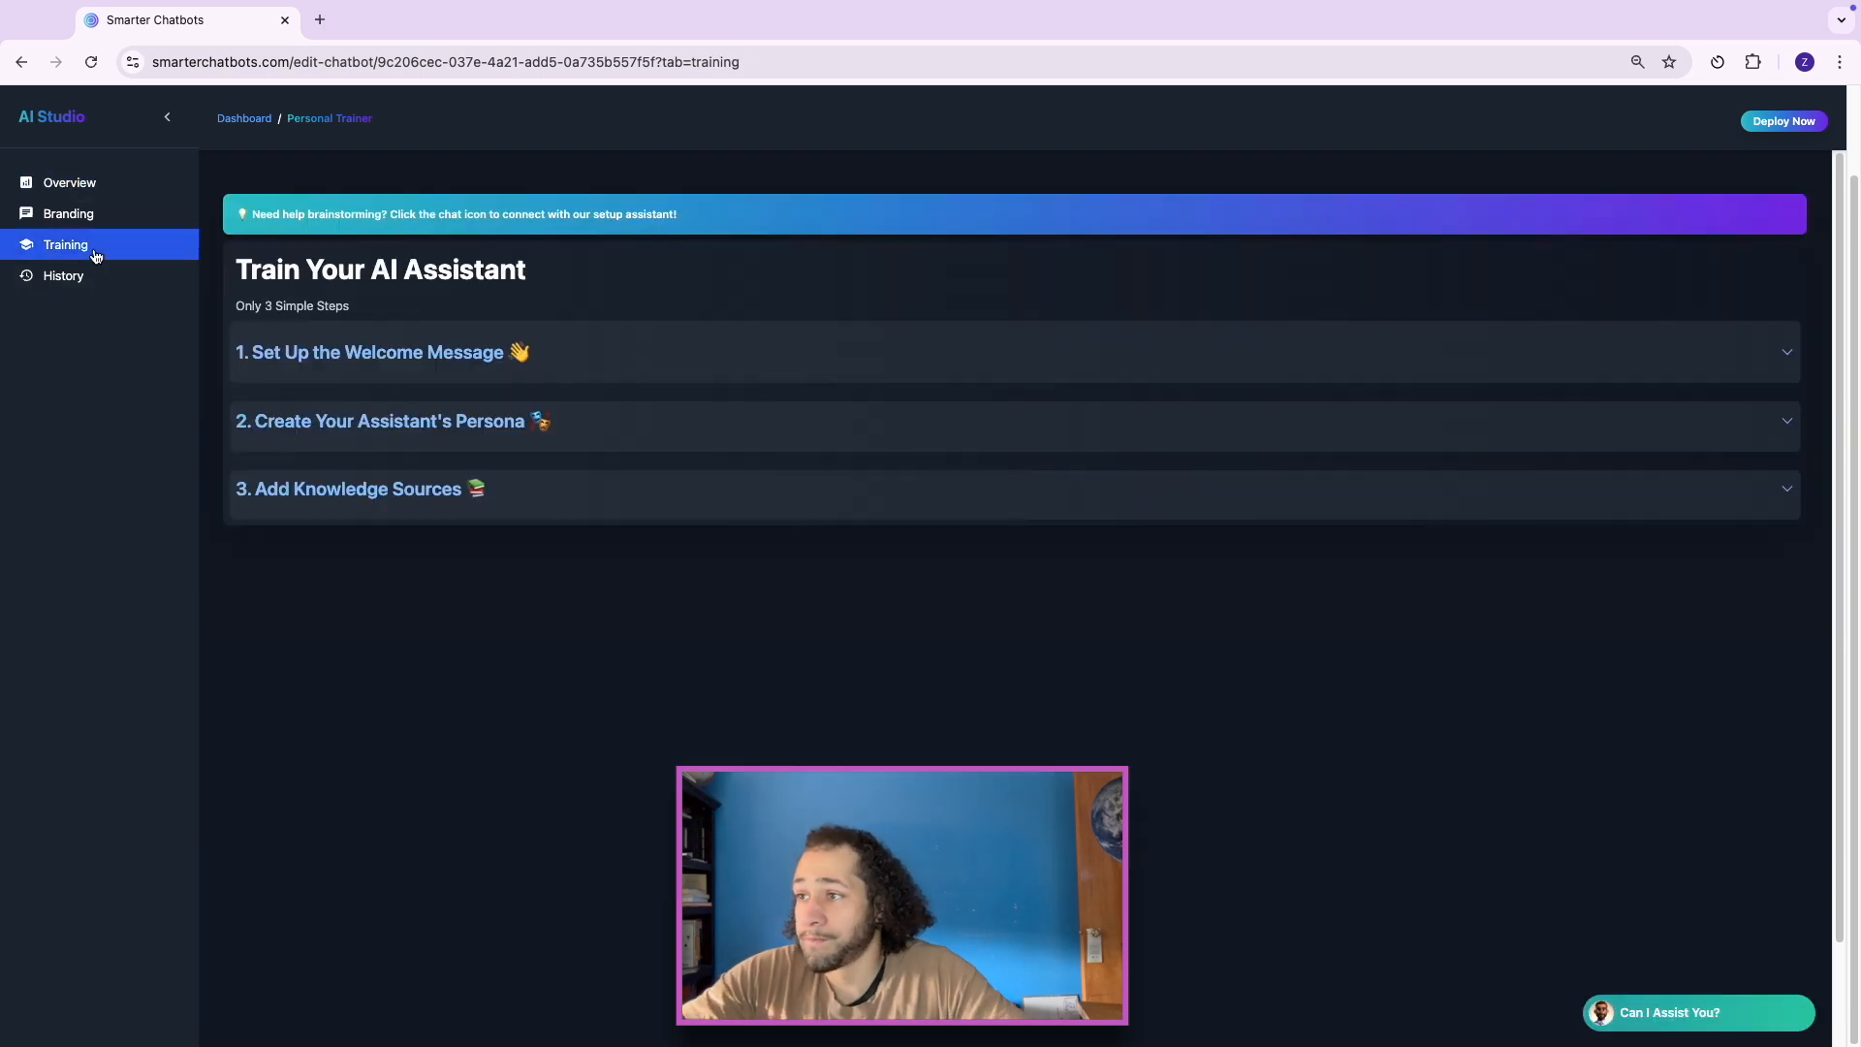
pyautogui.click(438, 435)
pyautogui.click(372, 685)
pyautogui.scroll(-1, 423, 607)
pyautogui.write('Help me fo')
pyautogui.press('super+a')
pyautogui.write('A')
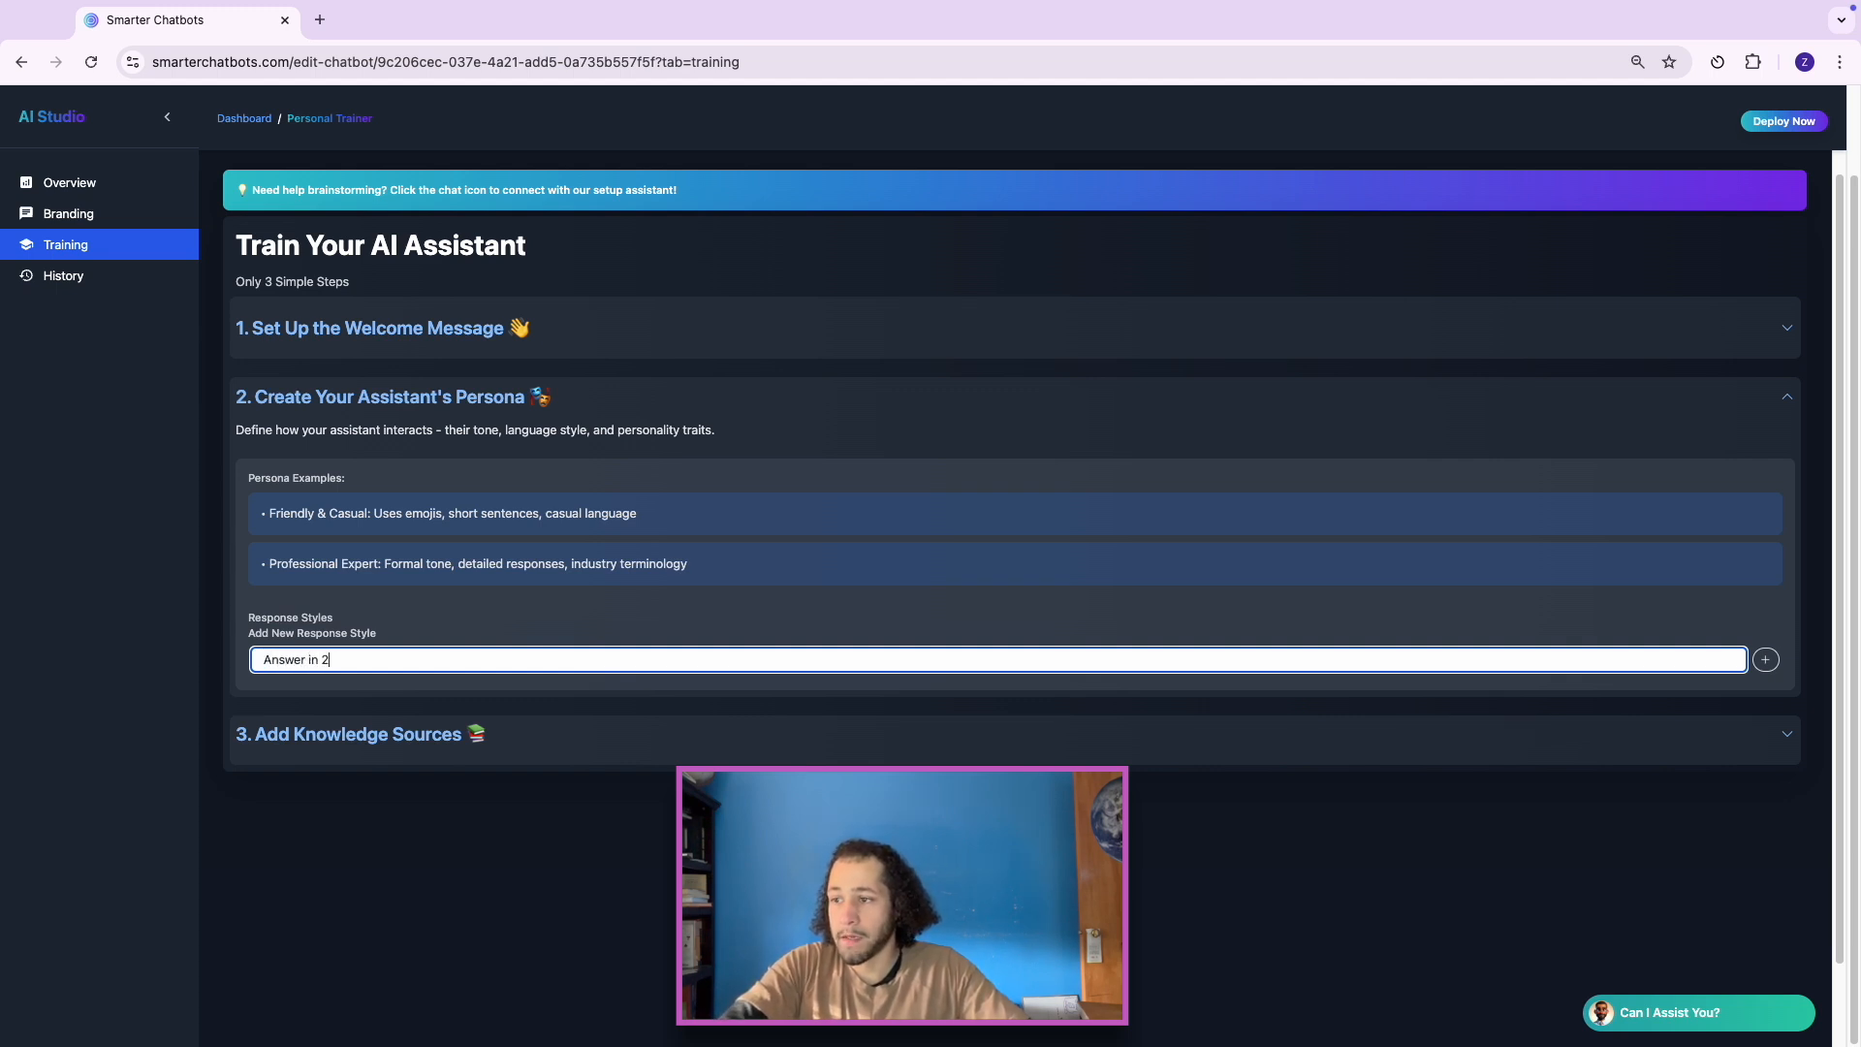
pyautogui.write('nswer in 2 sentences max. use emojis.')
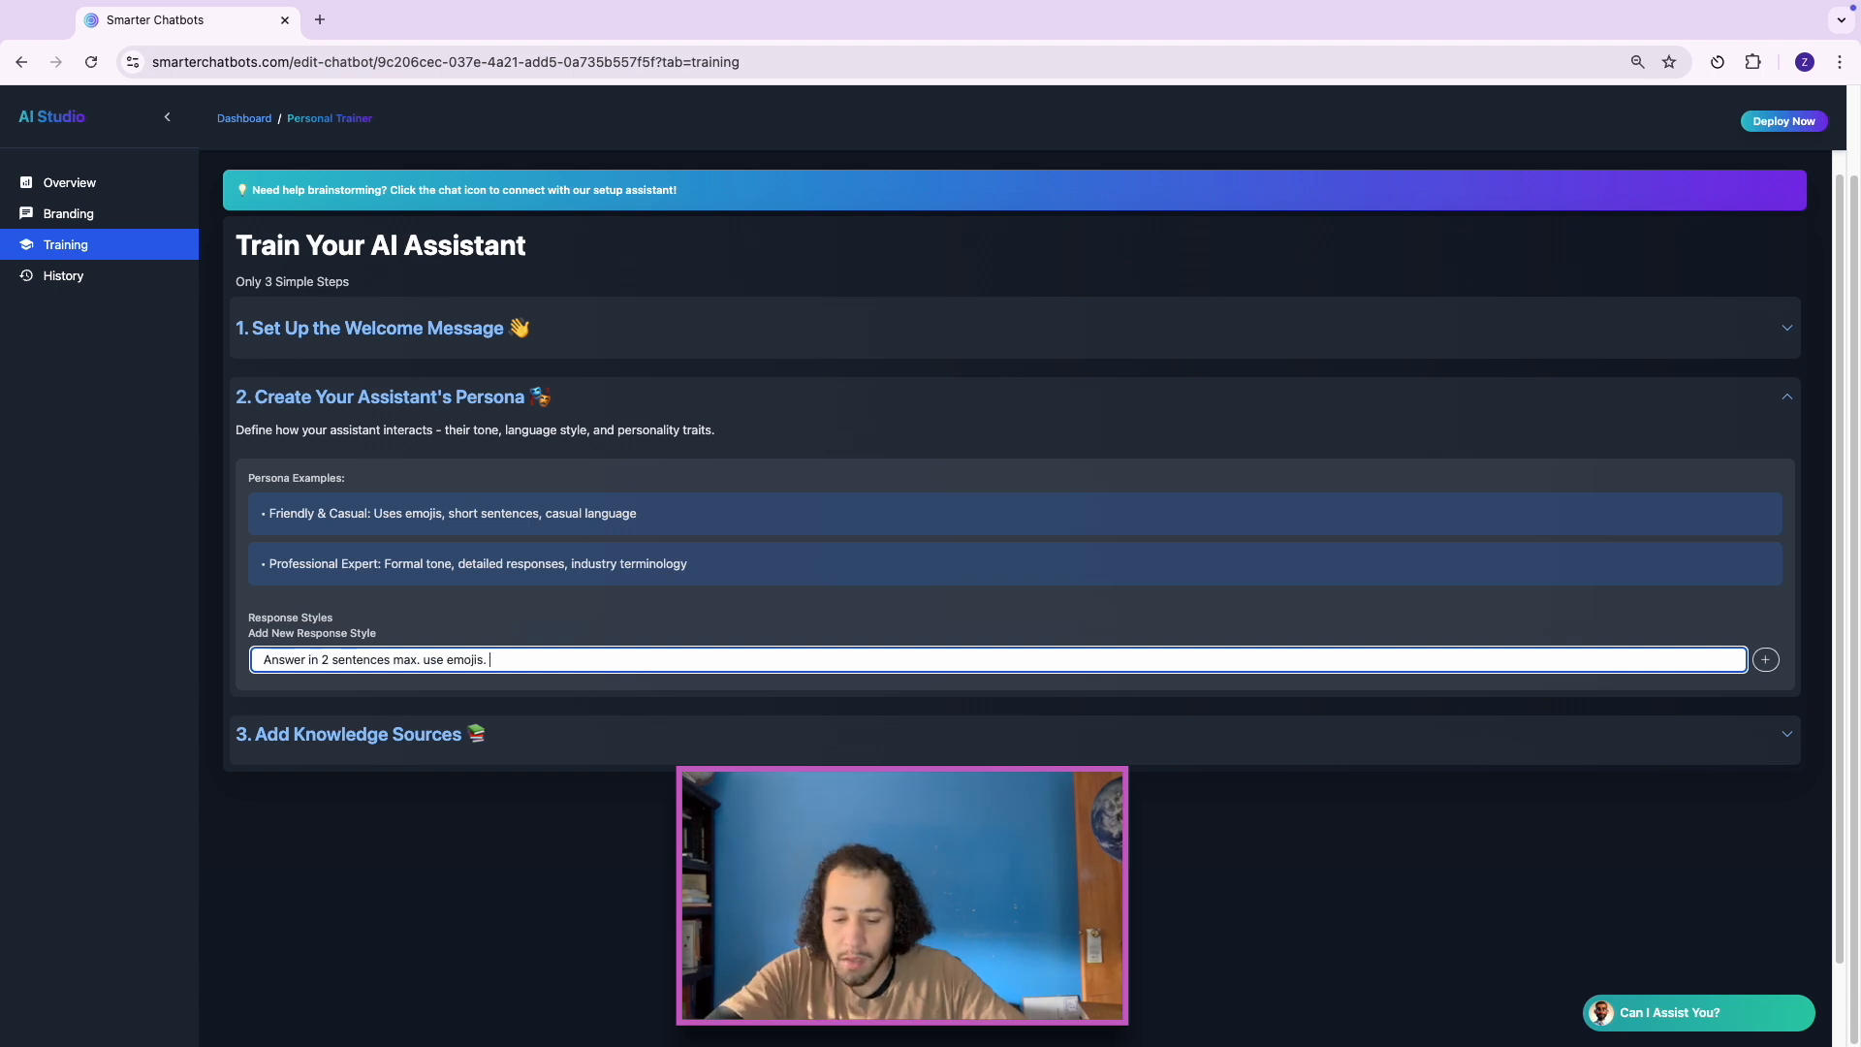
pyautogui.click(1765, 659)
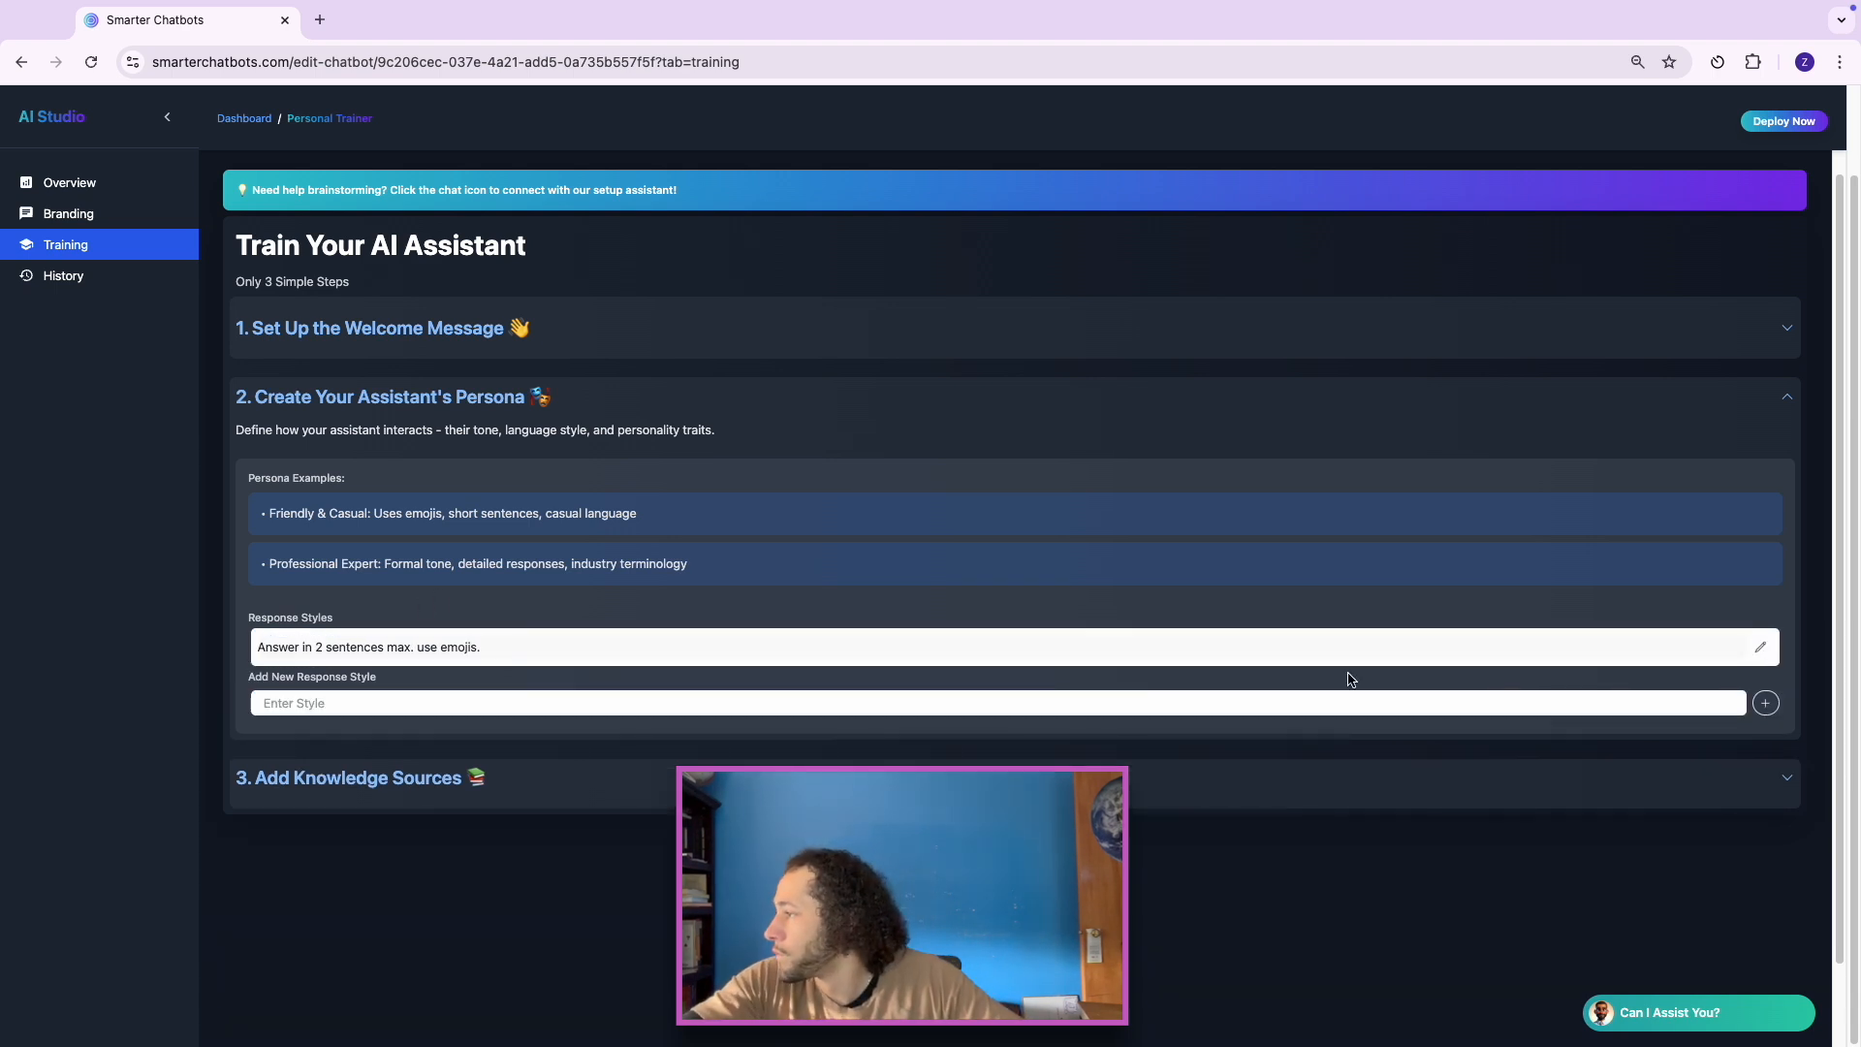
# Step: Add a second response style reading "Push me to follow my workout routine and help track my diet."
pyautogui.click(424, 706)
pyautogui.write('push')
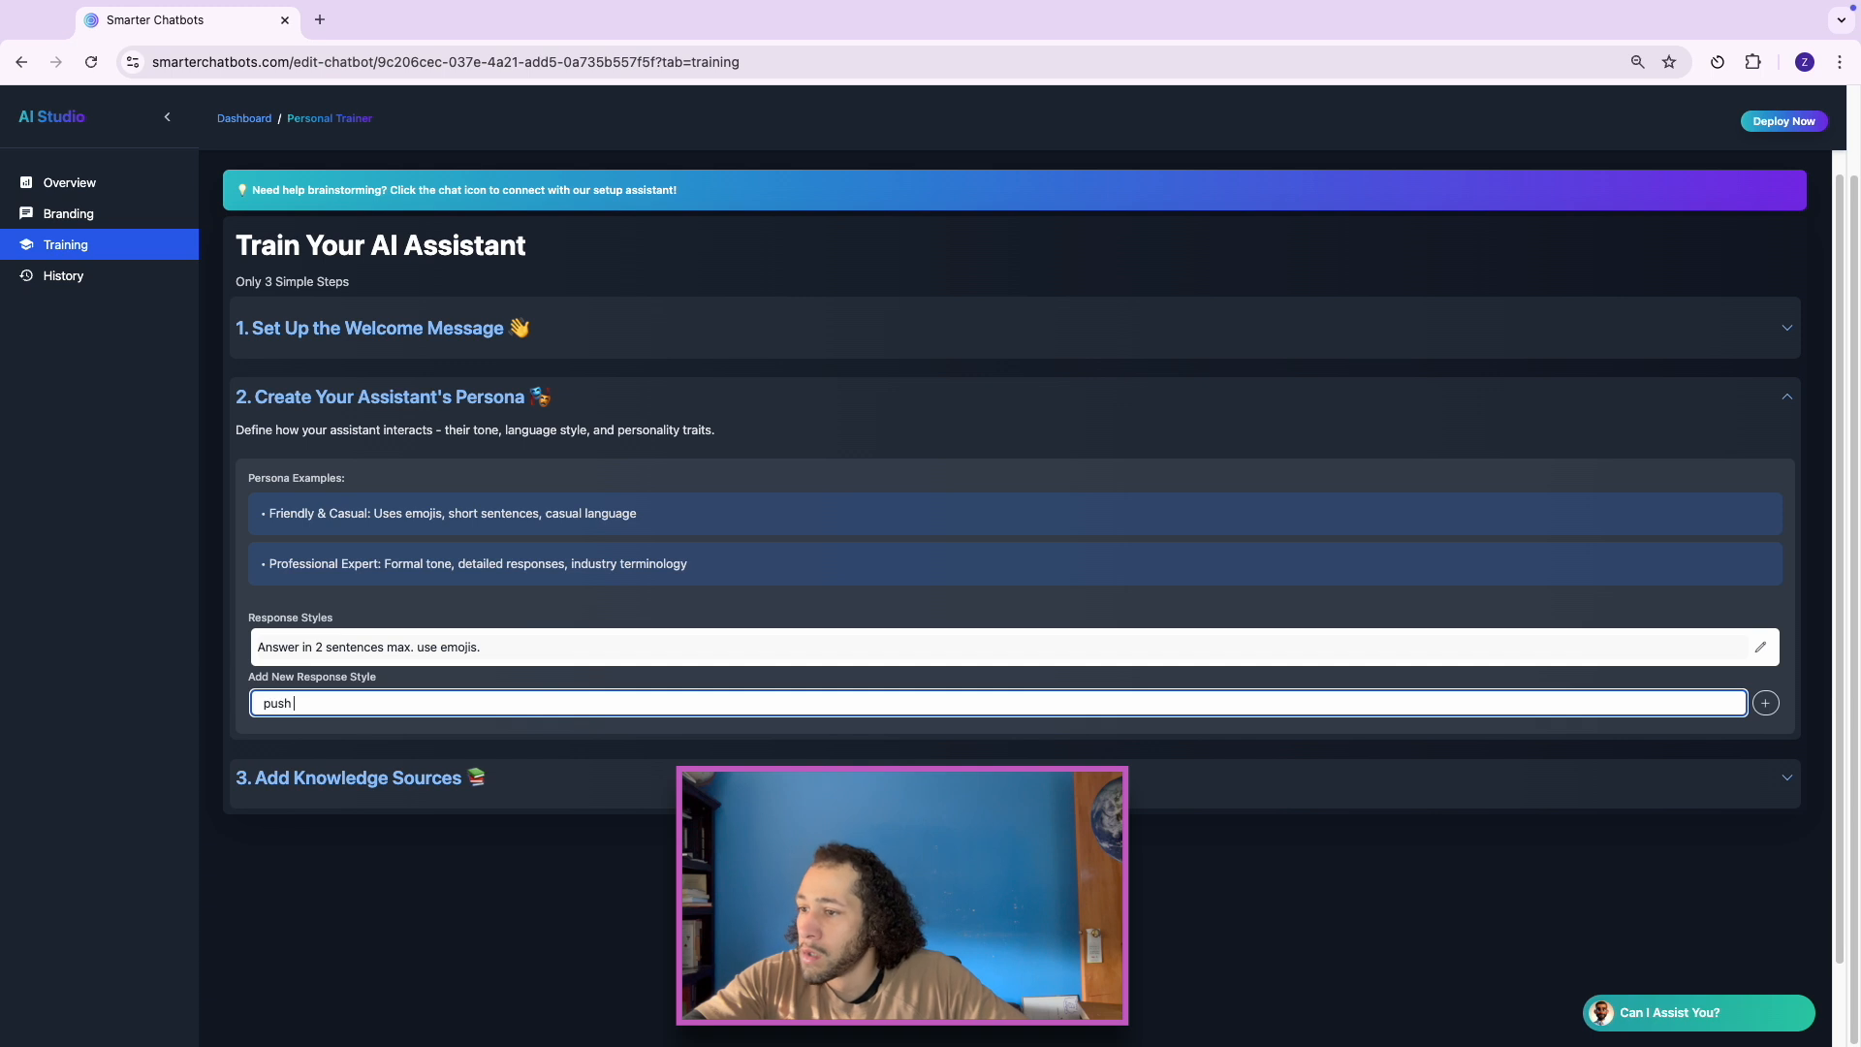
pyautogui.press('BackSpace')
pyautogui.write('Pus')
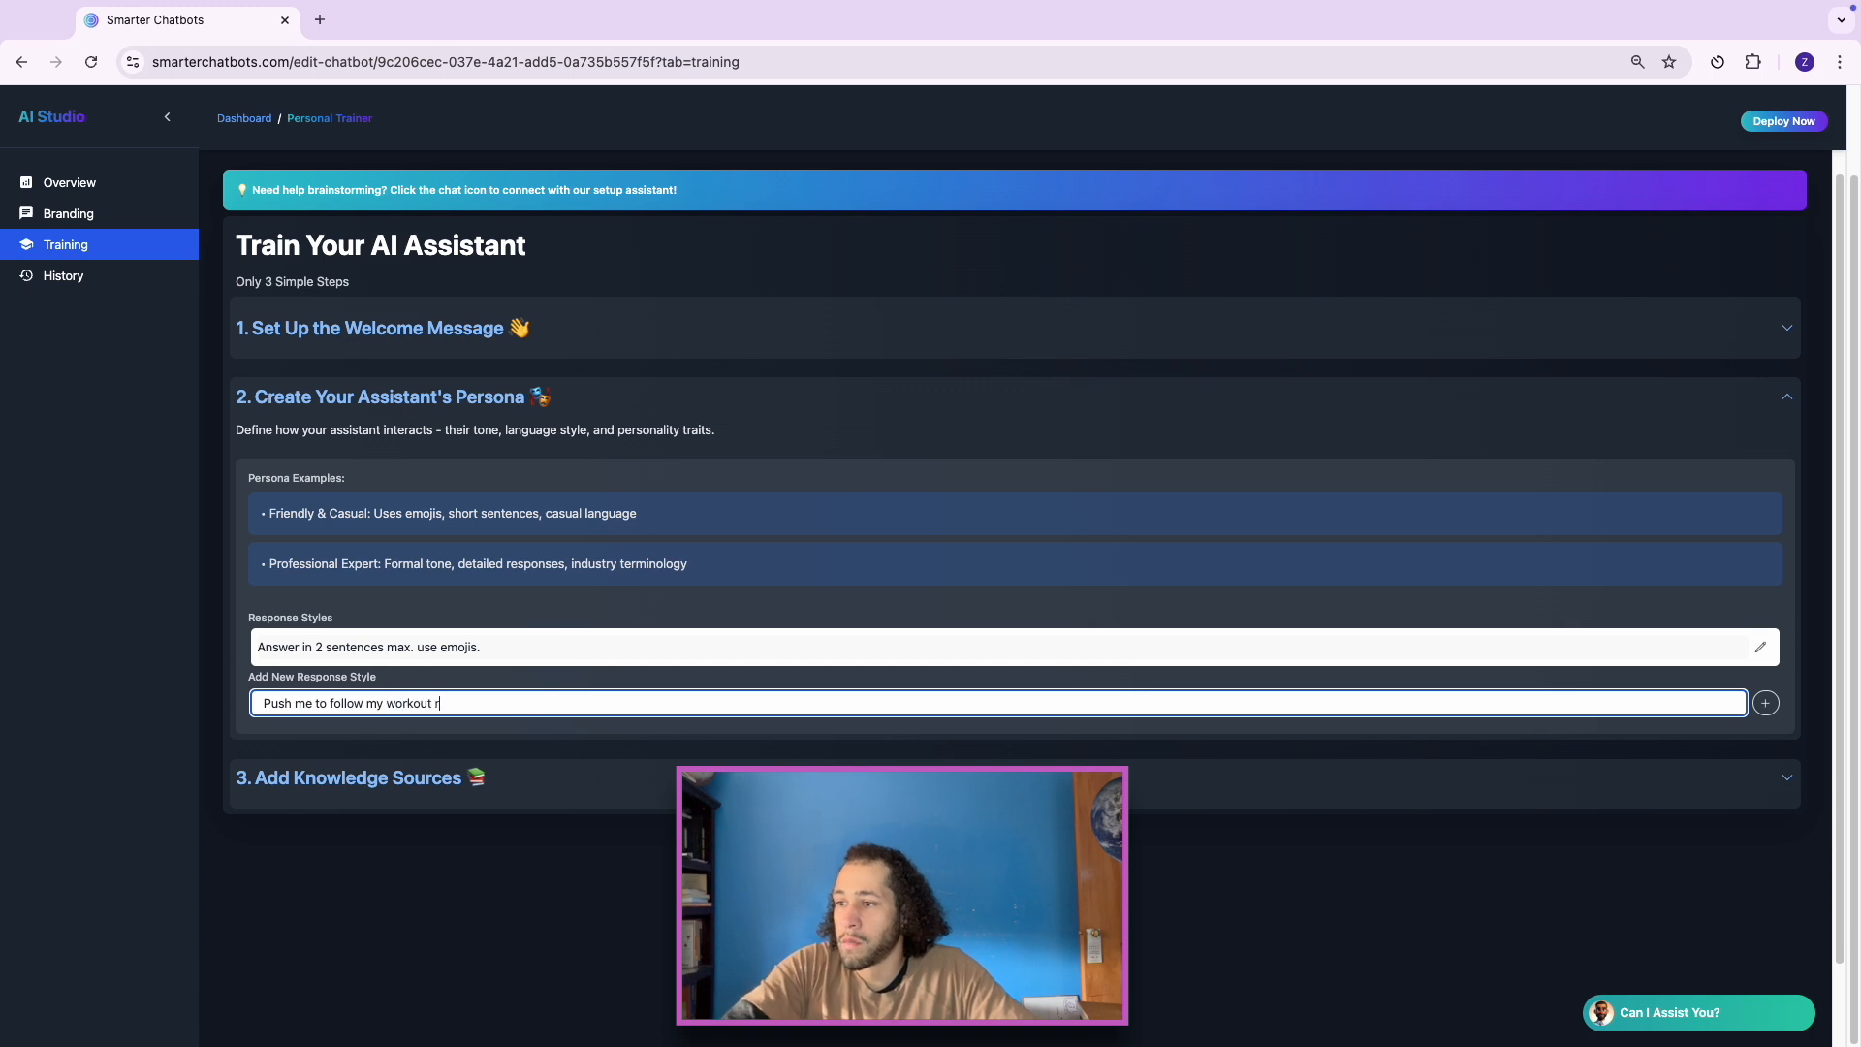
pyautogui.write('and help track m')
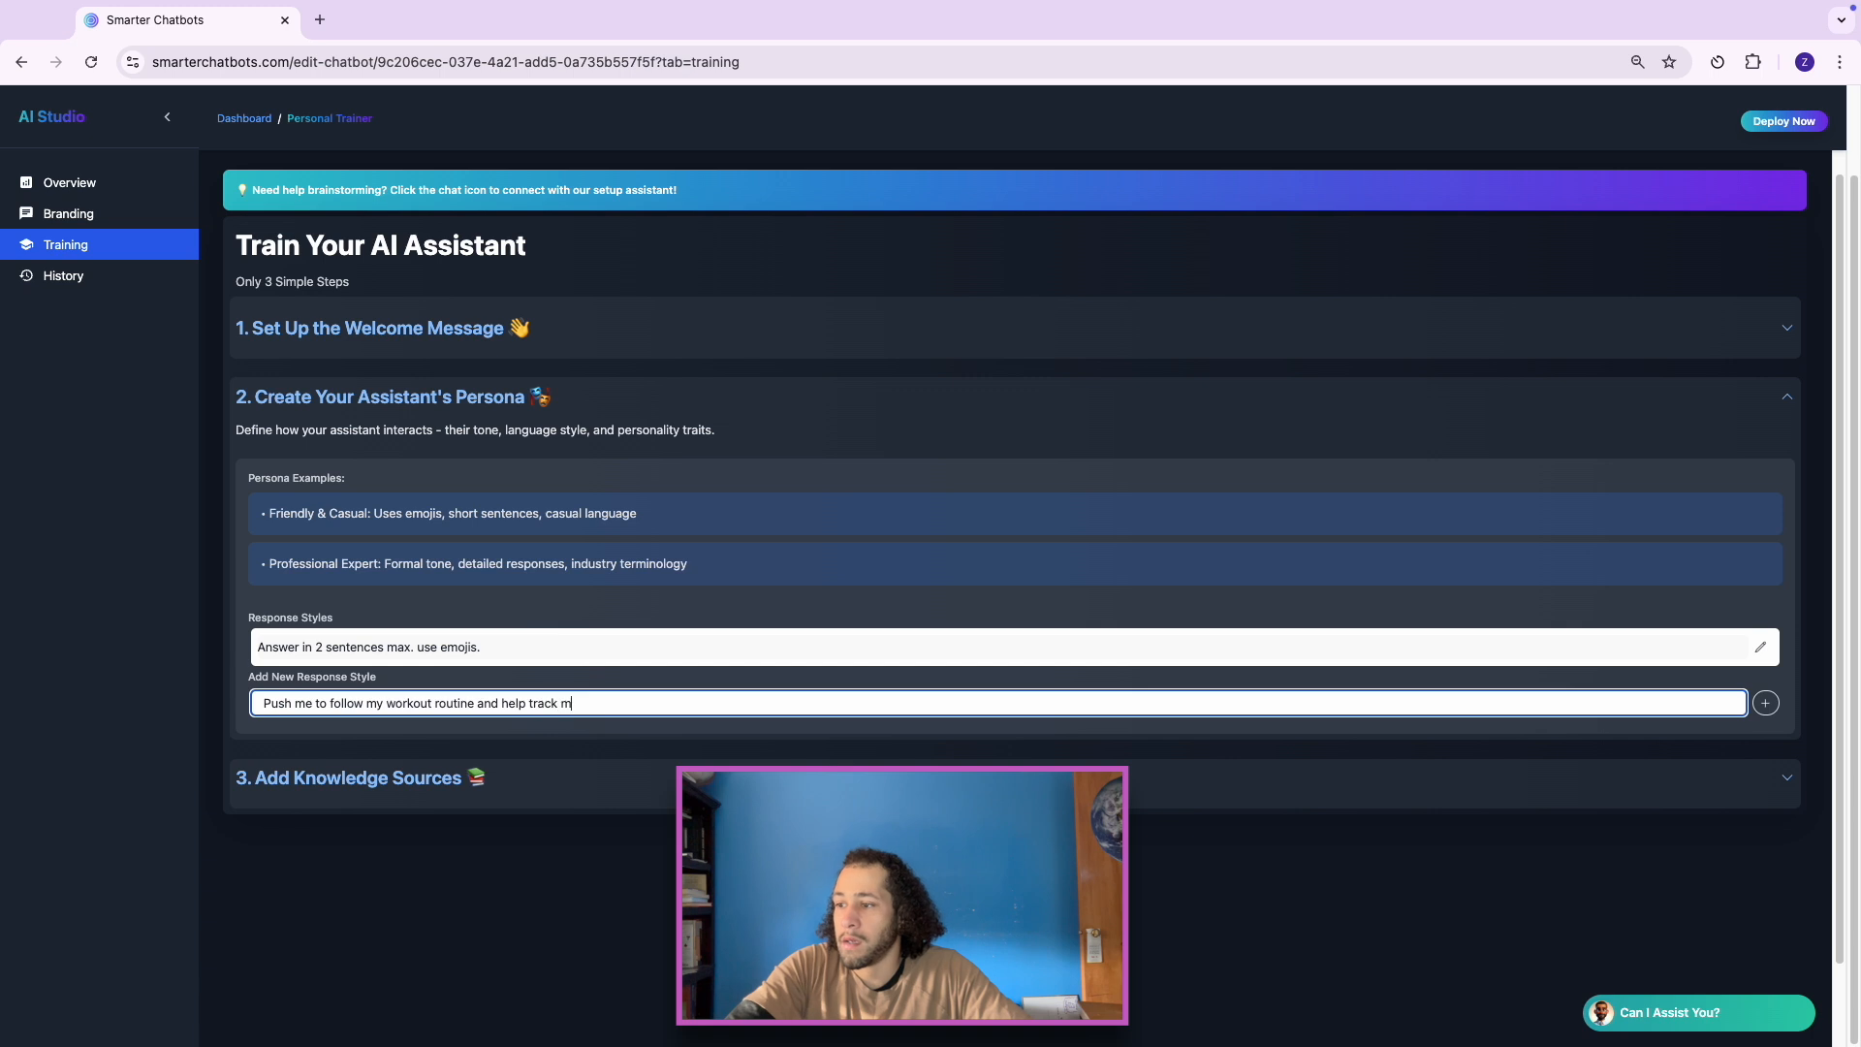
pyautogui.write('y diet.')
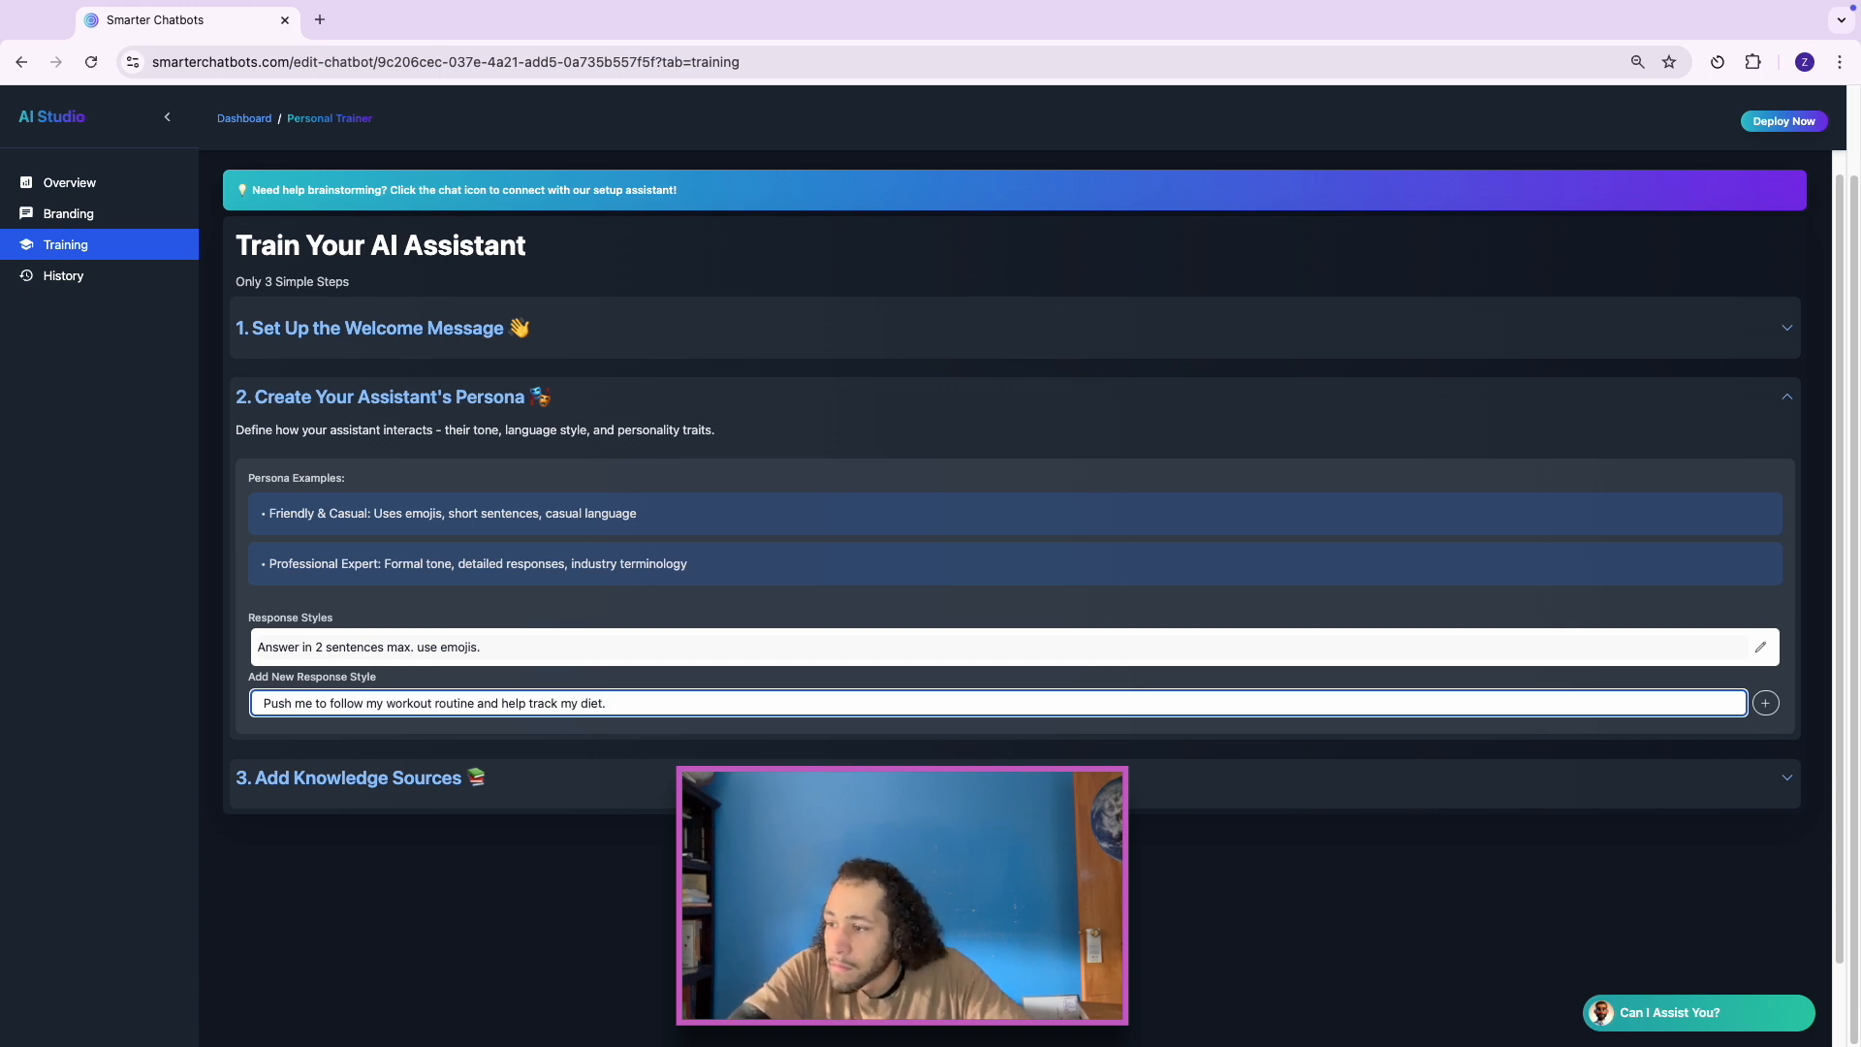
pyautogui.click(1763, 711)
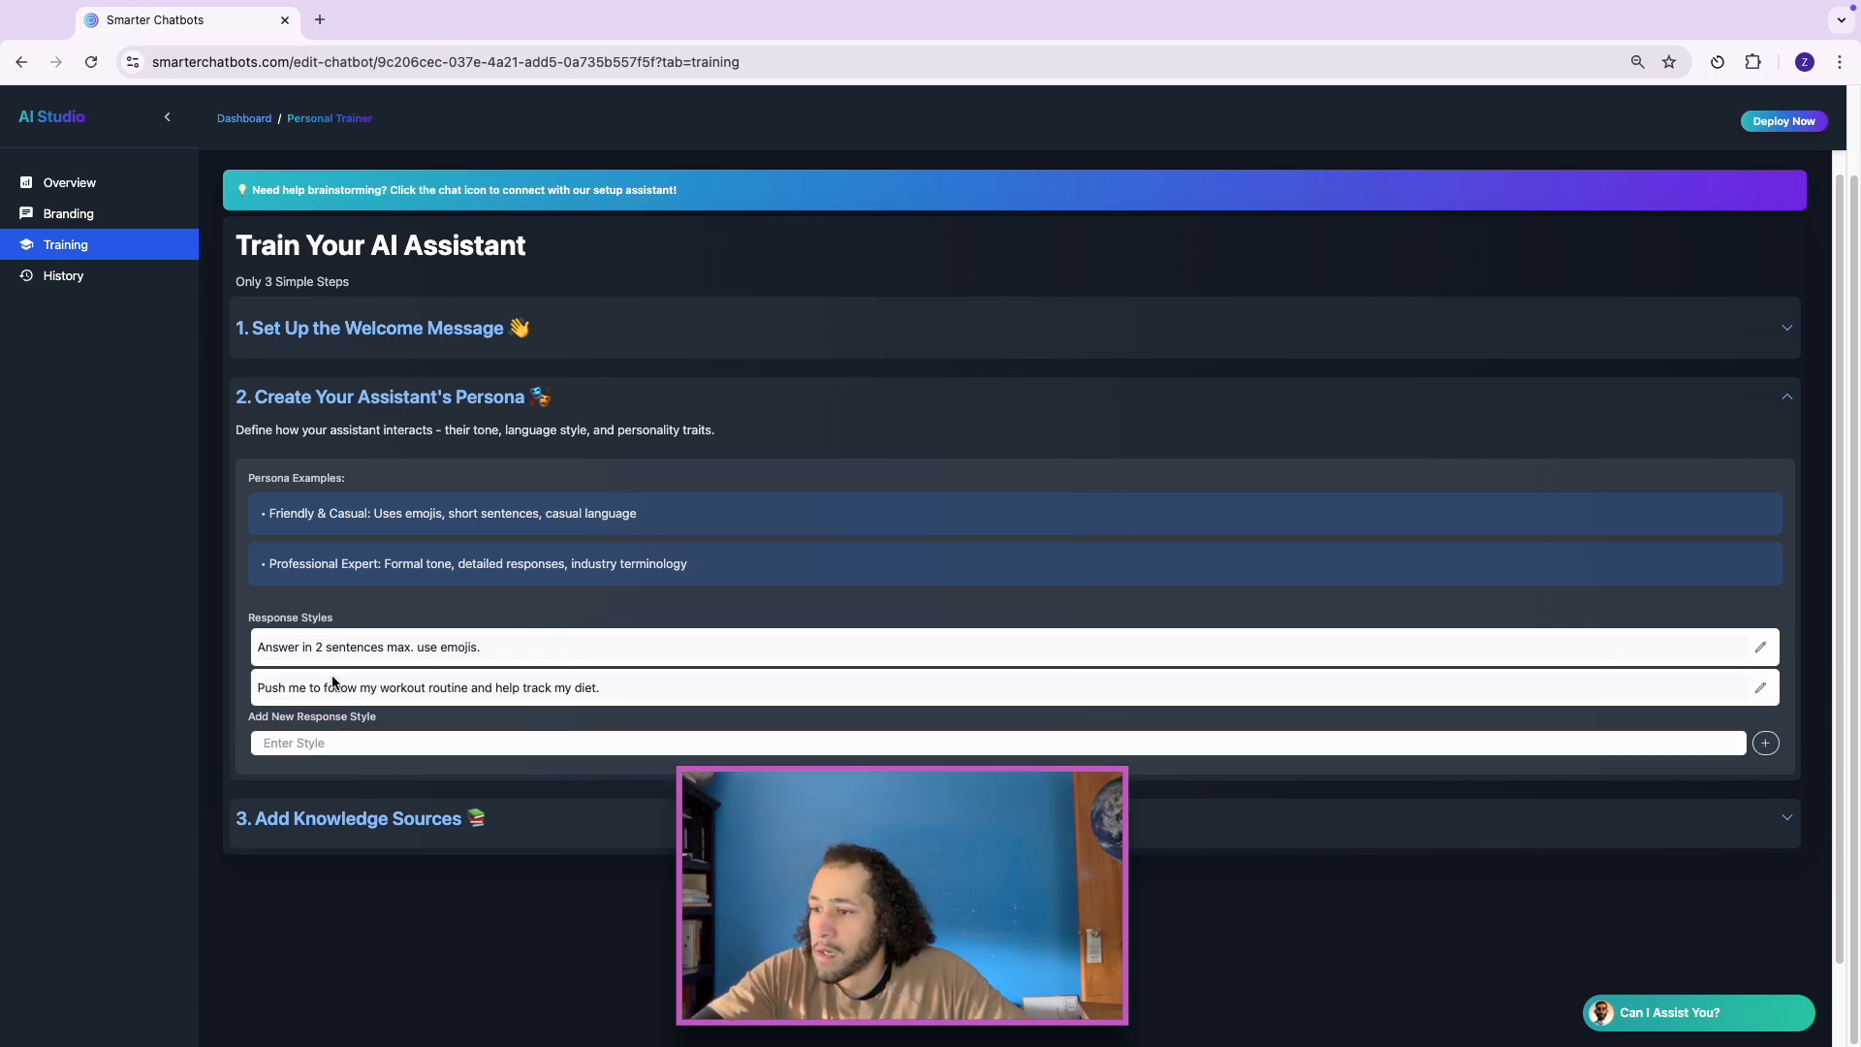
# Step: Add a third response style reading "use workout emojis" to the assistant's persona
pyautogui.click(340, 743)
pyautogui.write('us')
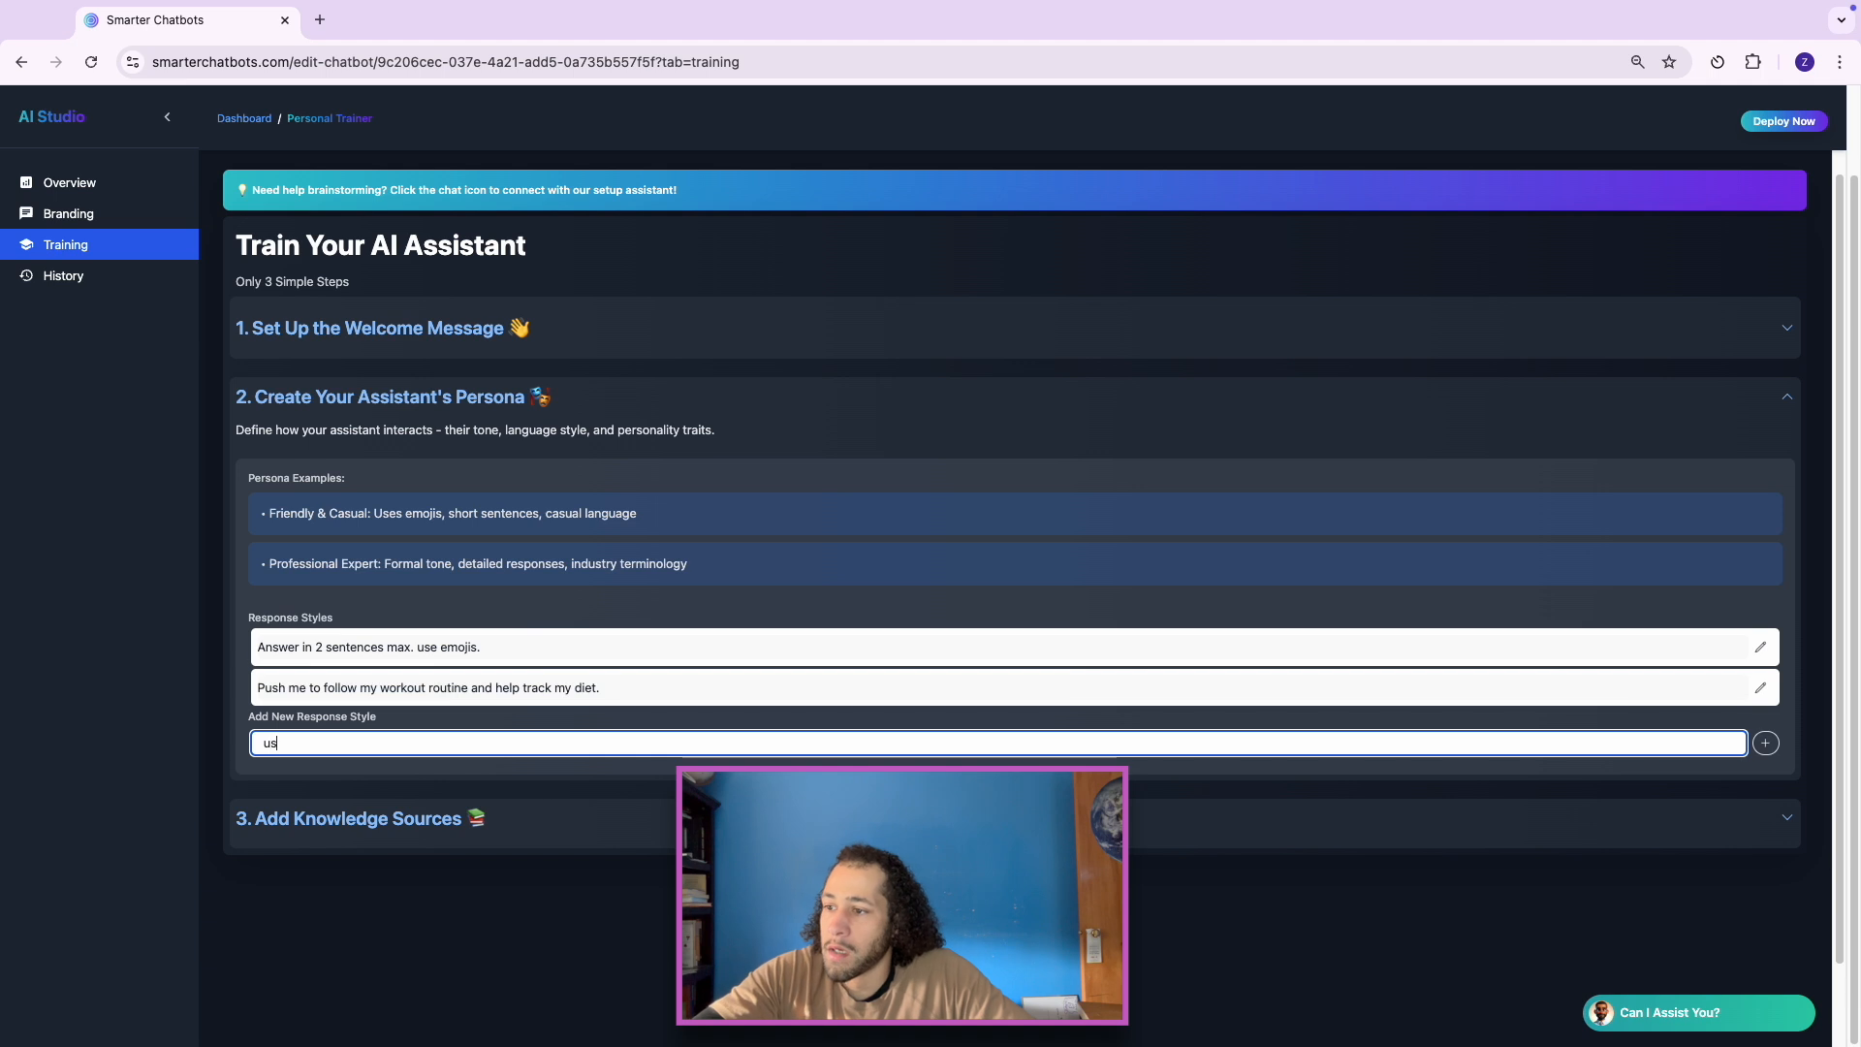
pyautogui.write('e workout emojis')
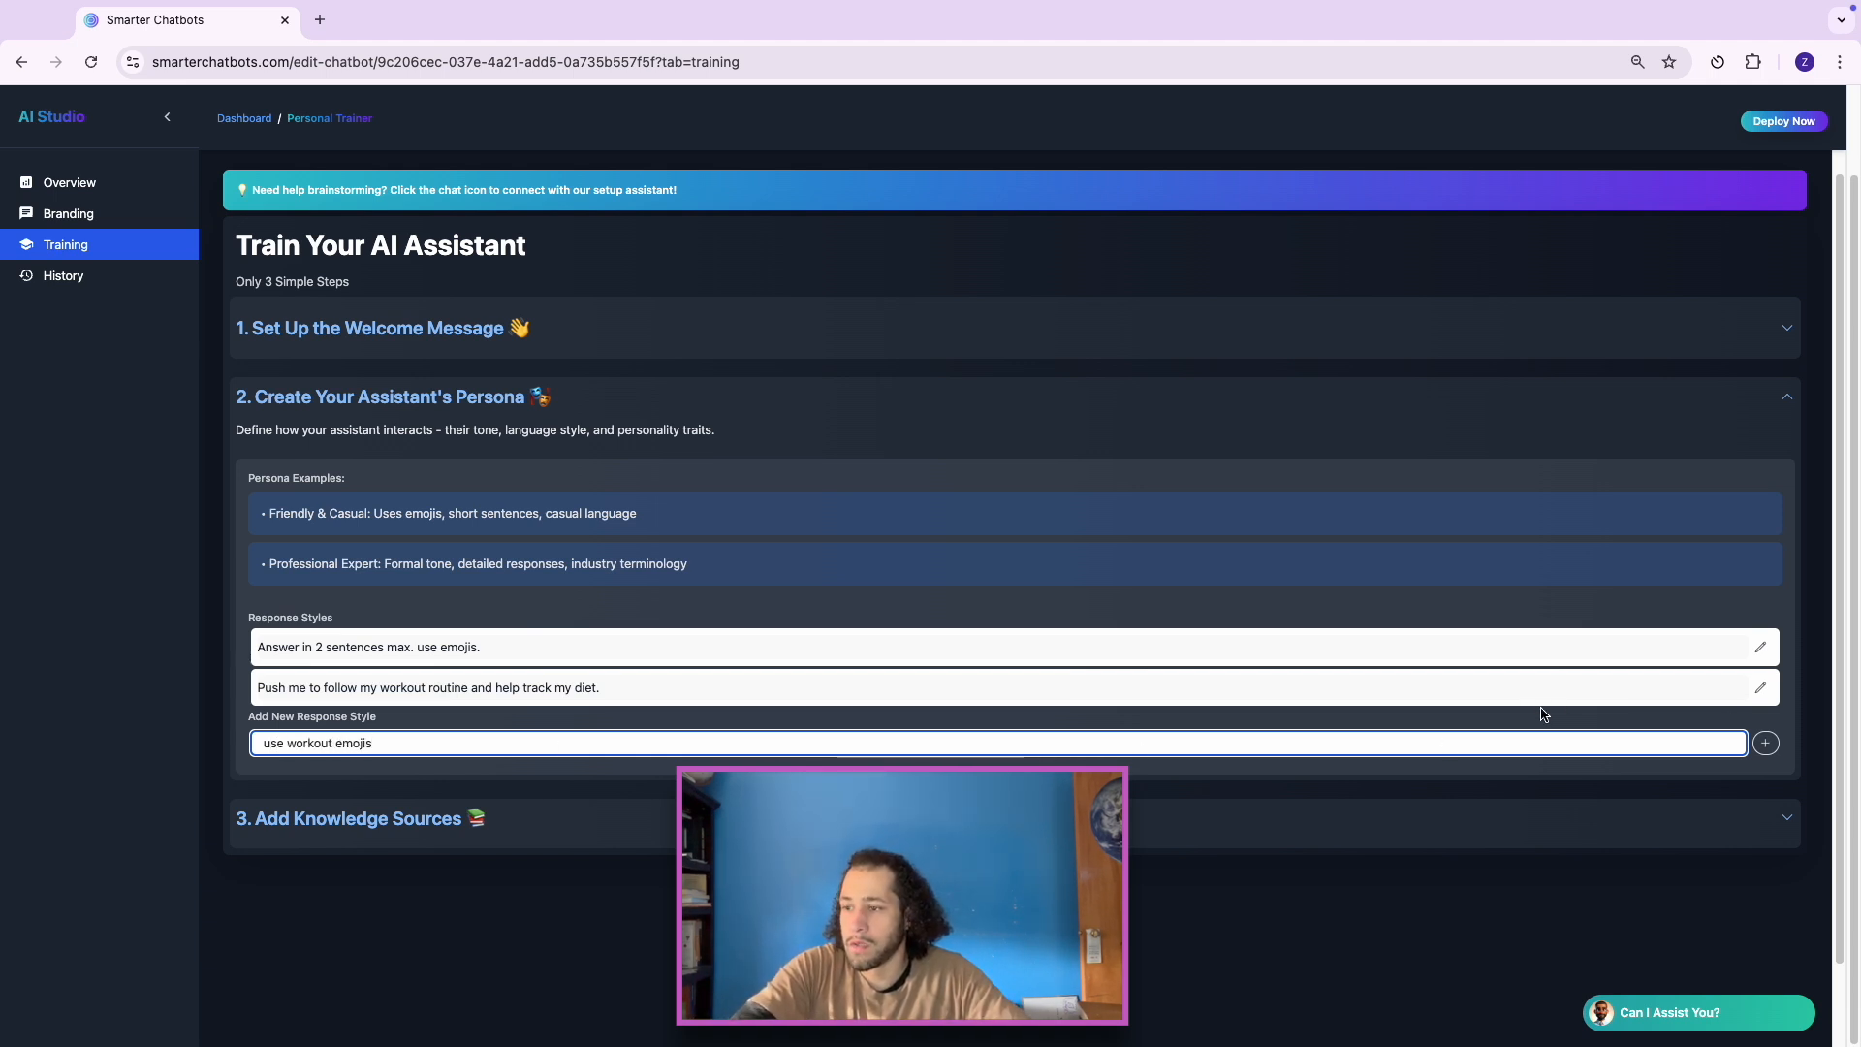
pyautogui.click(1766, 743)
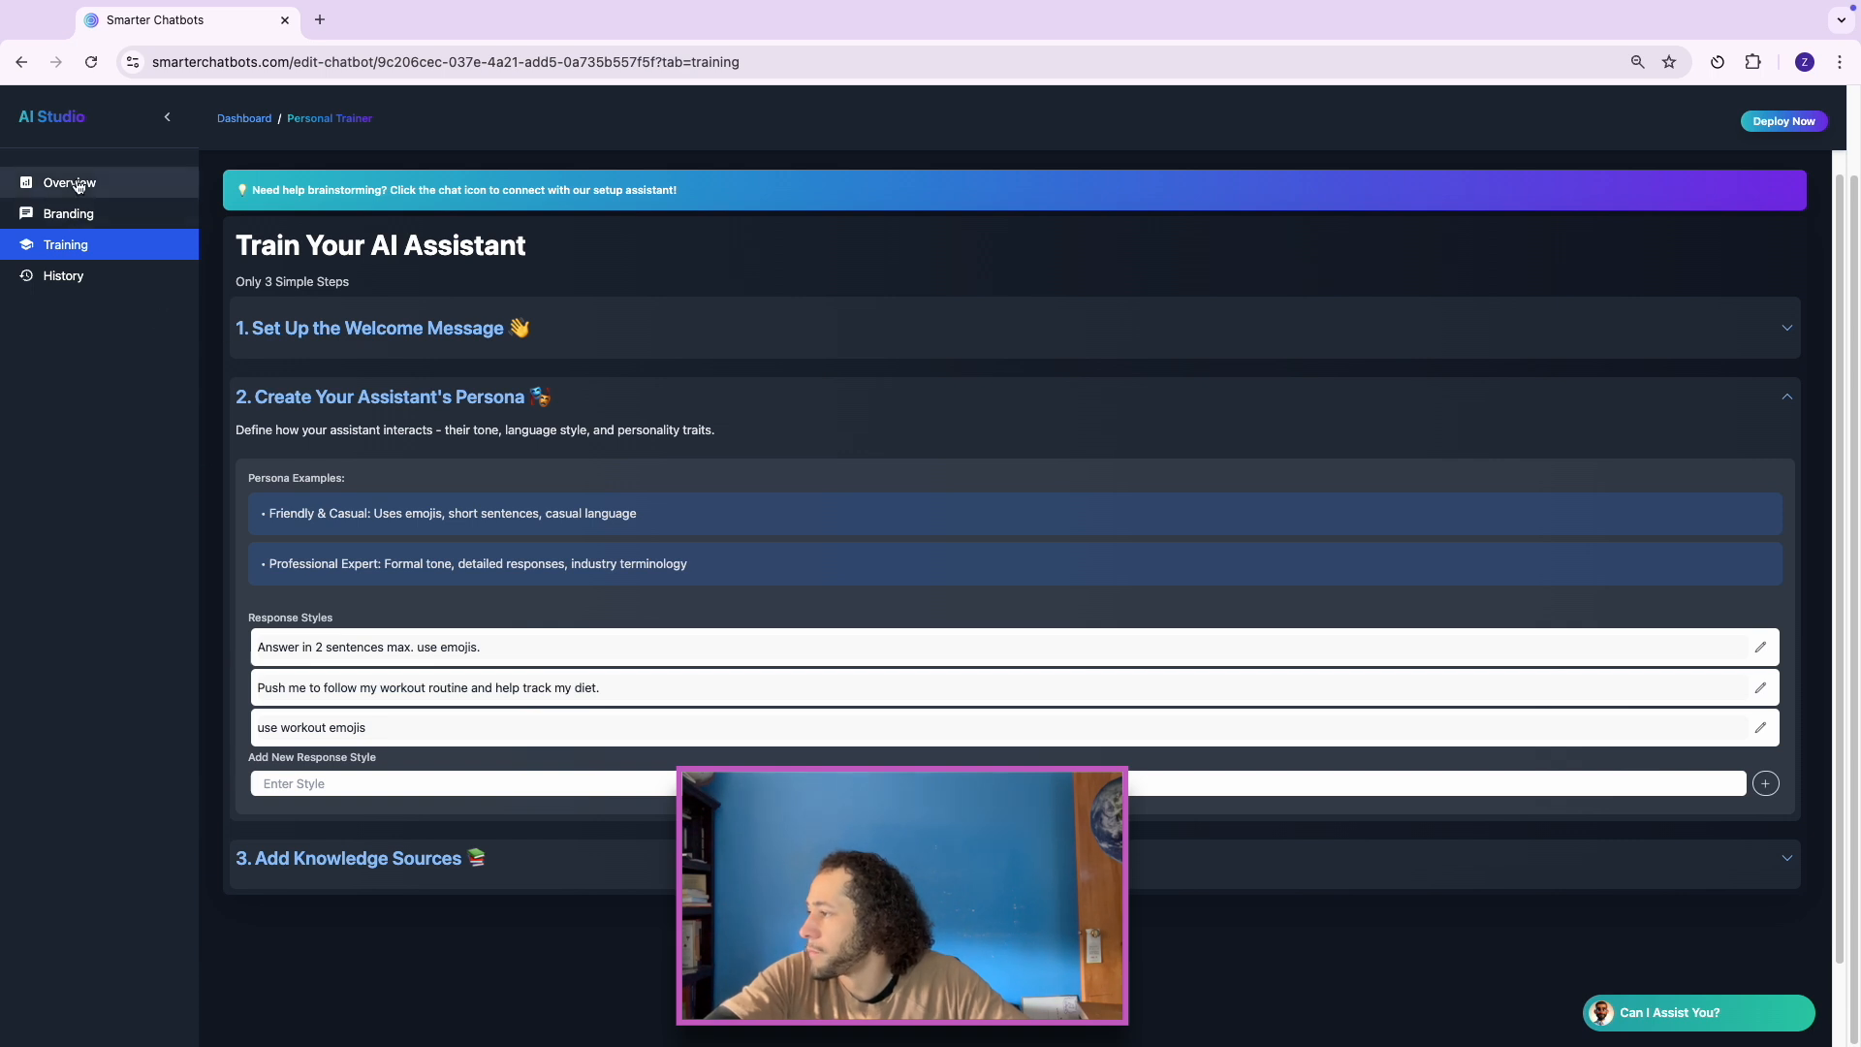
# Step: Return to the chatbot overview and examine the remaining suggestions, conversation statistics and the live chatbot's messages
pyautogui.click(77, 186)
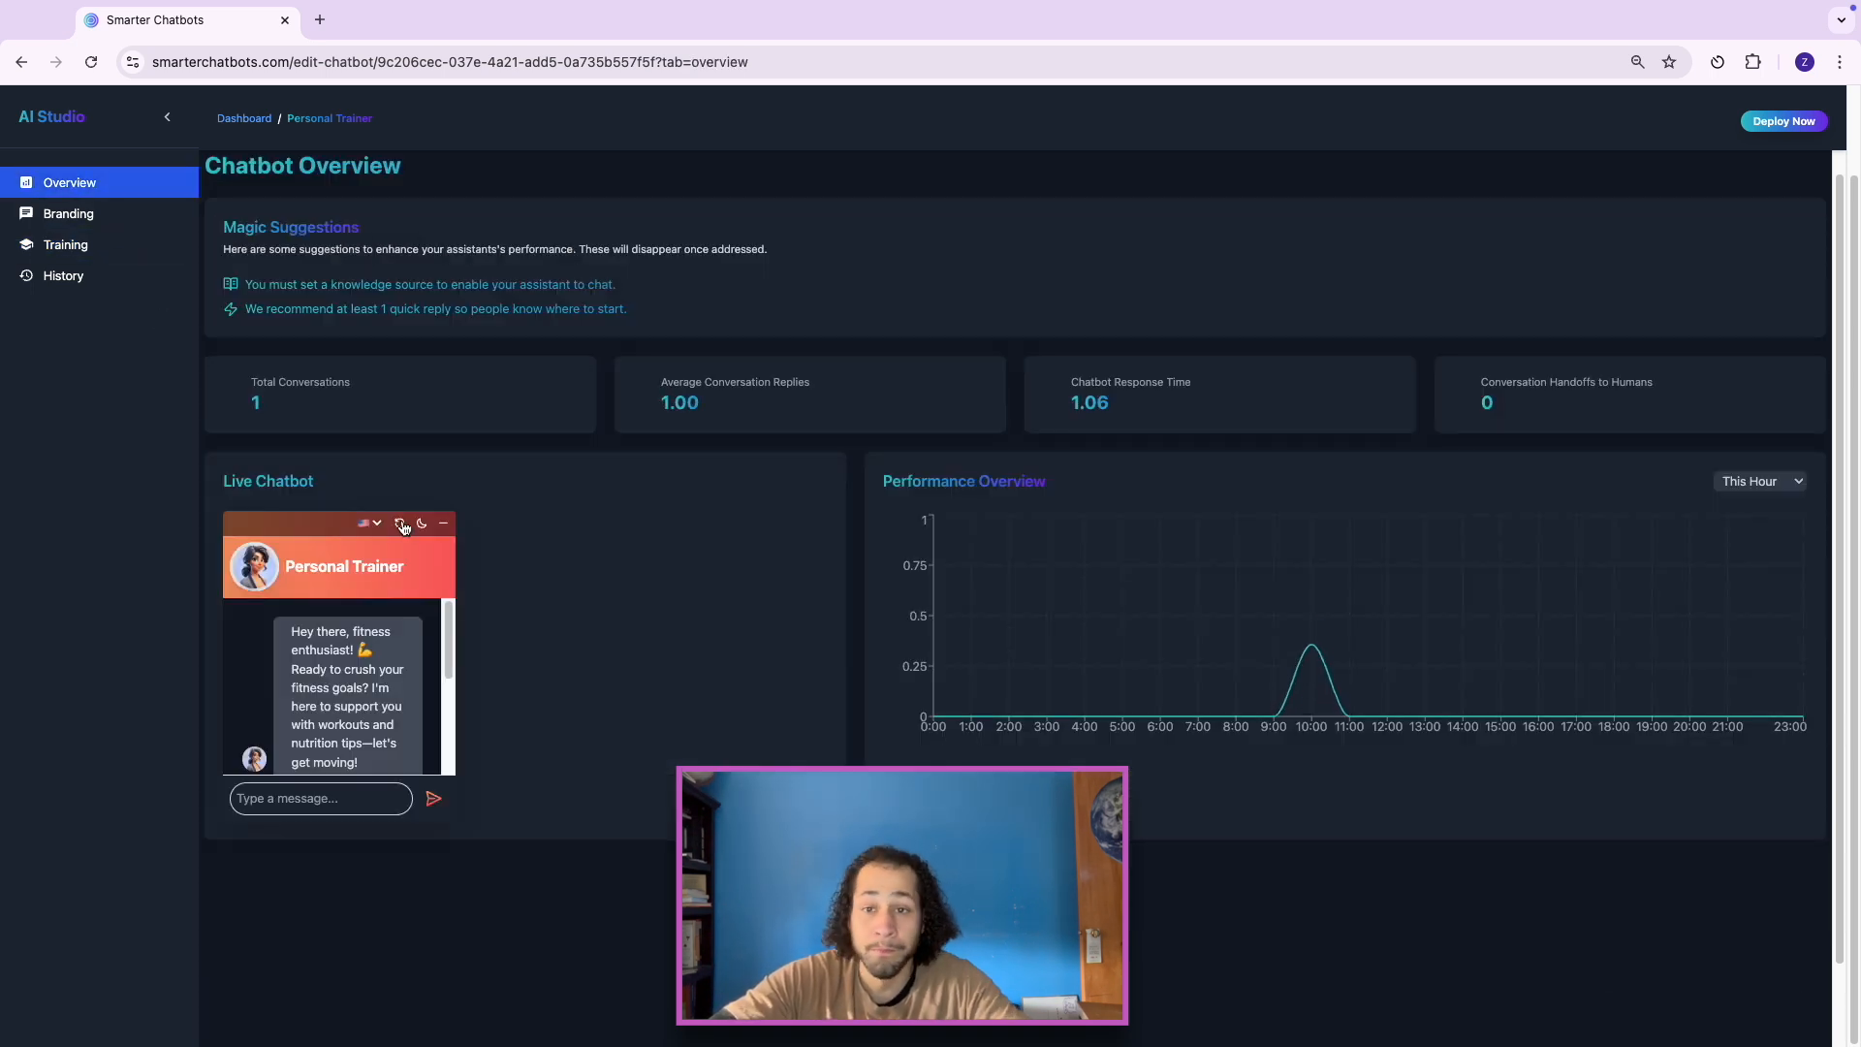
pyautogui.rightClick(402, 512)
pyautogui.click(364, 576)
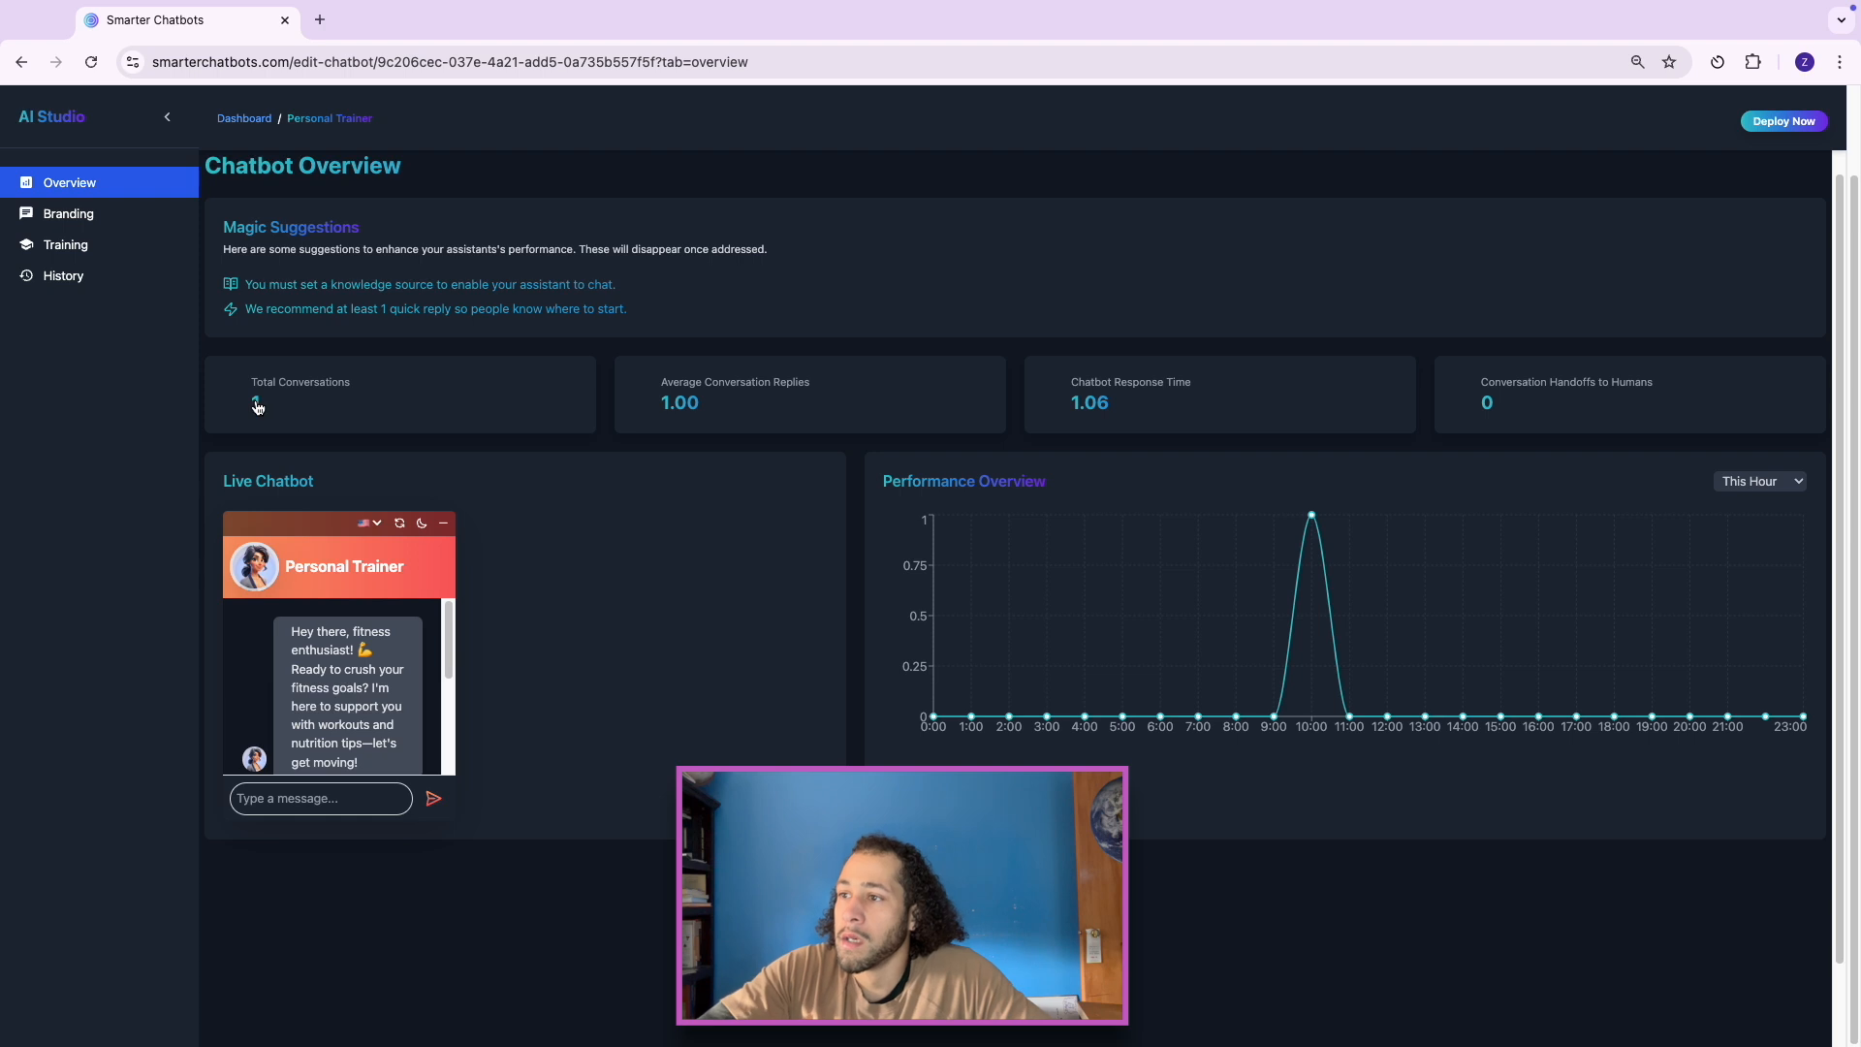
pyautogui.scroll(-3, 381, 684)
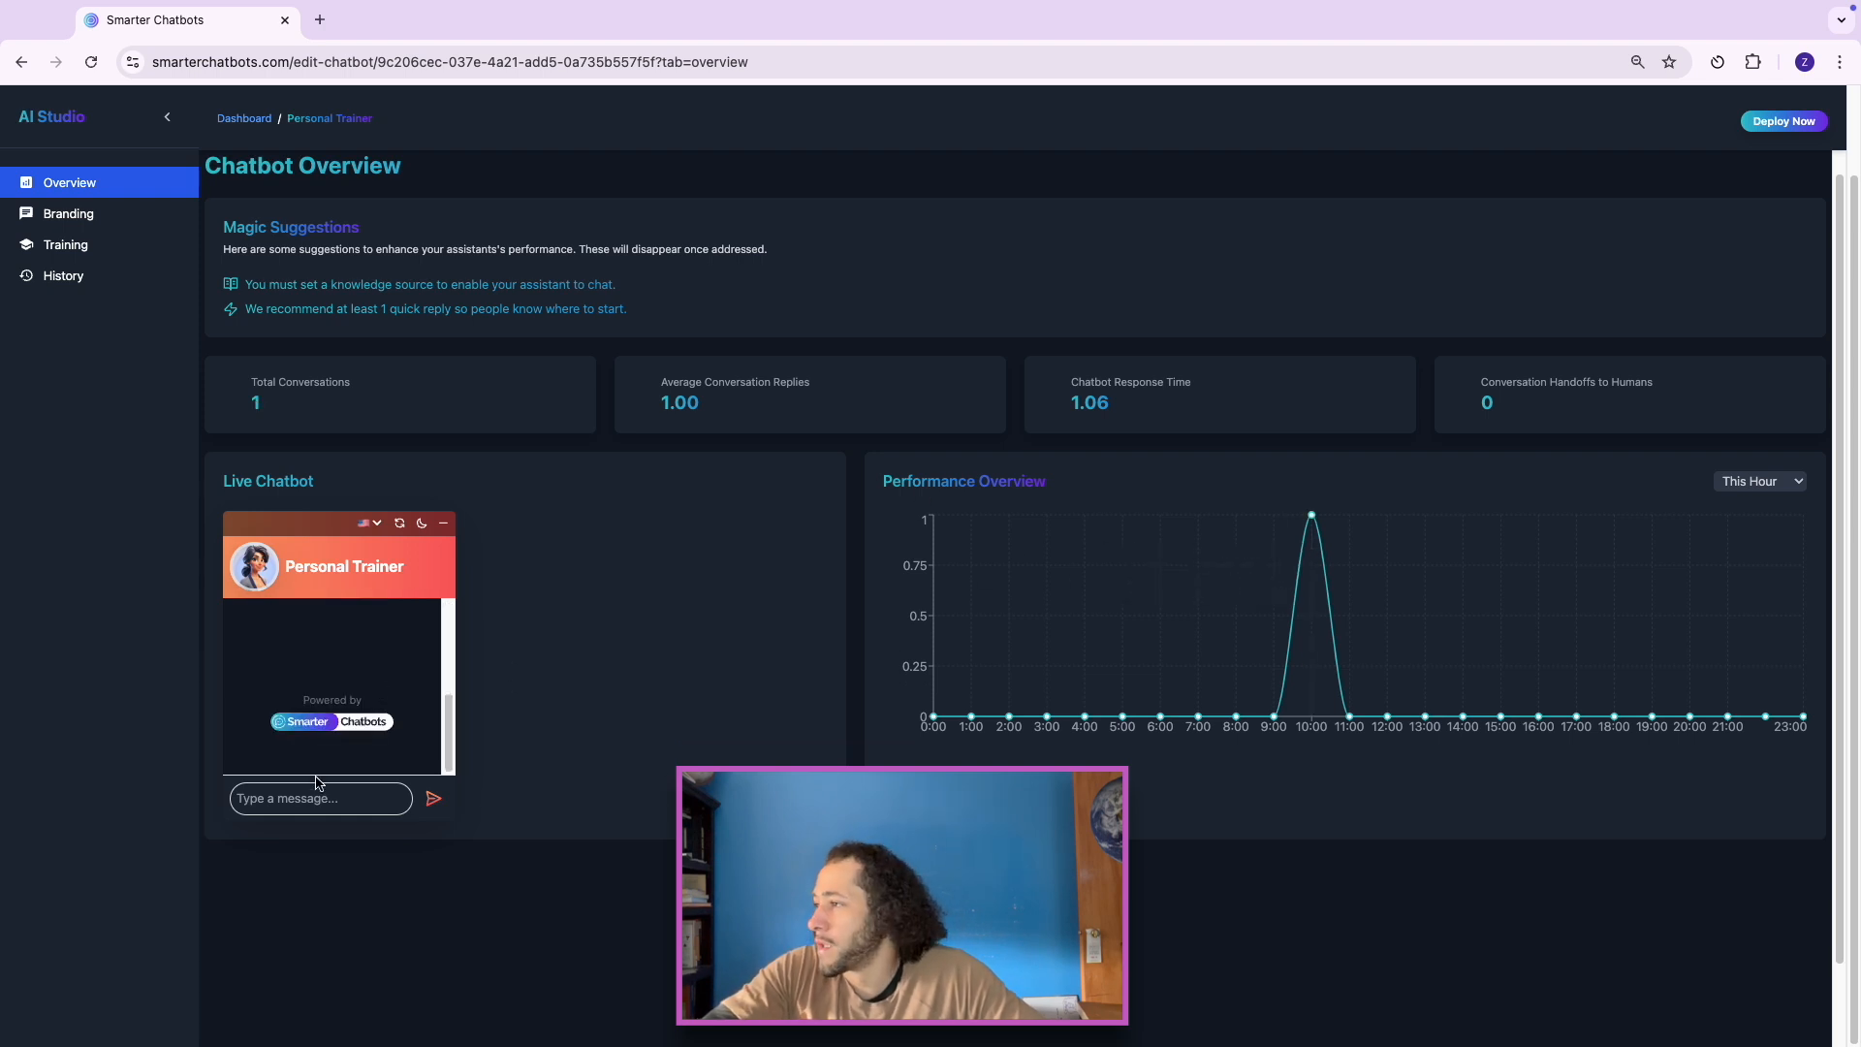
pyautogui.scroll(1, 335, 705)
pyautogui.scroll(3, 391, 706)
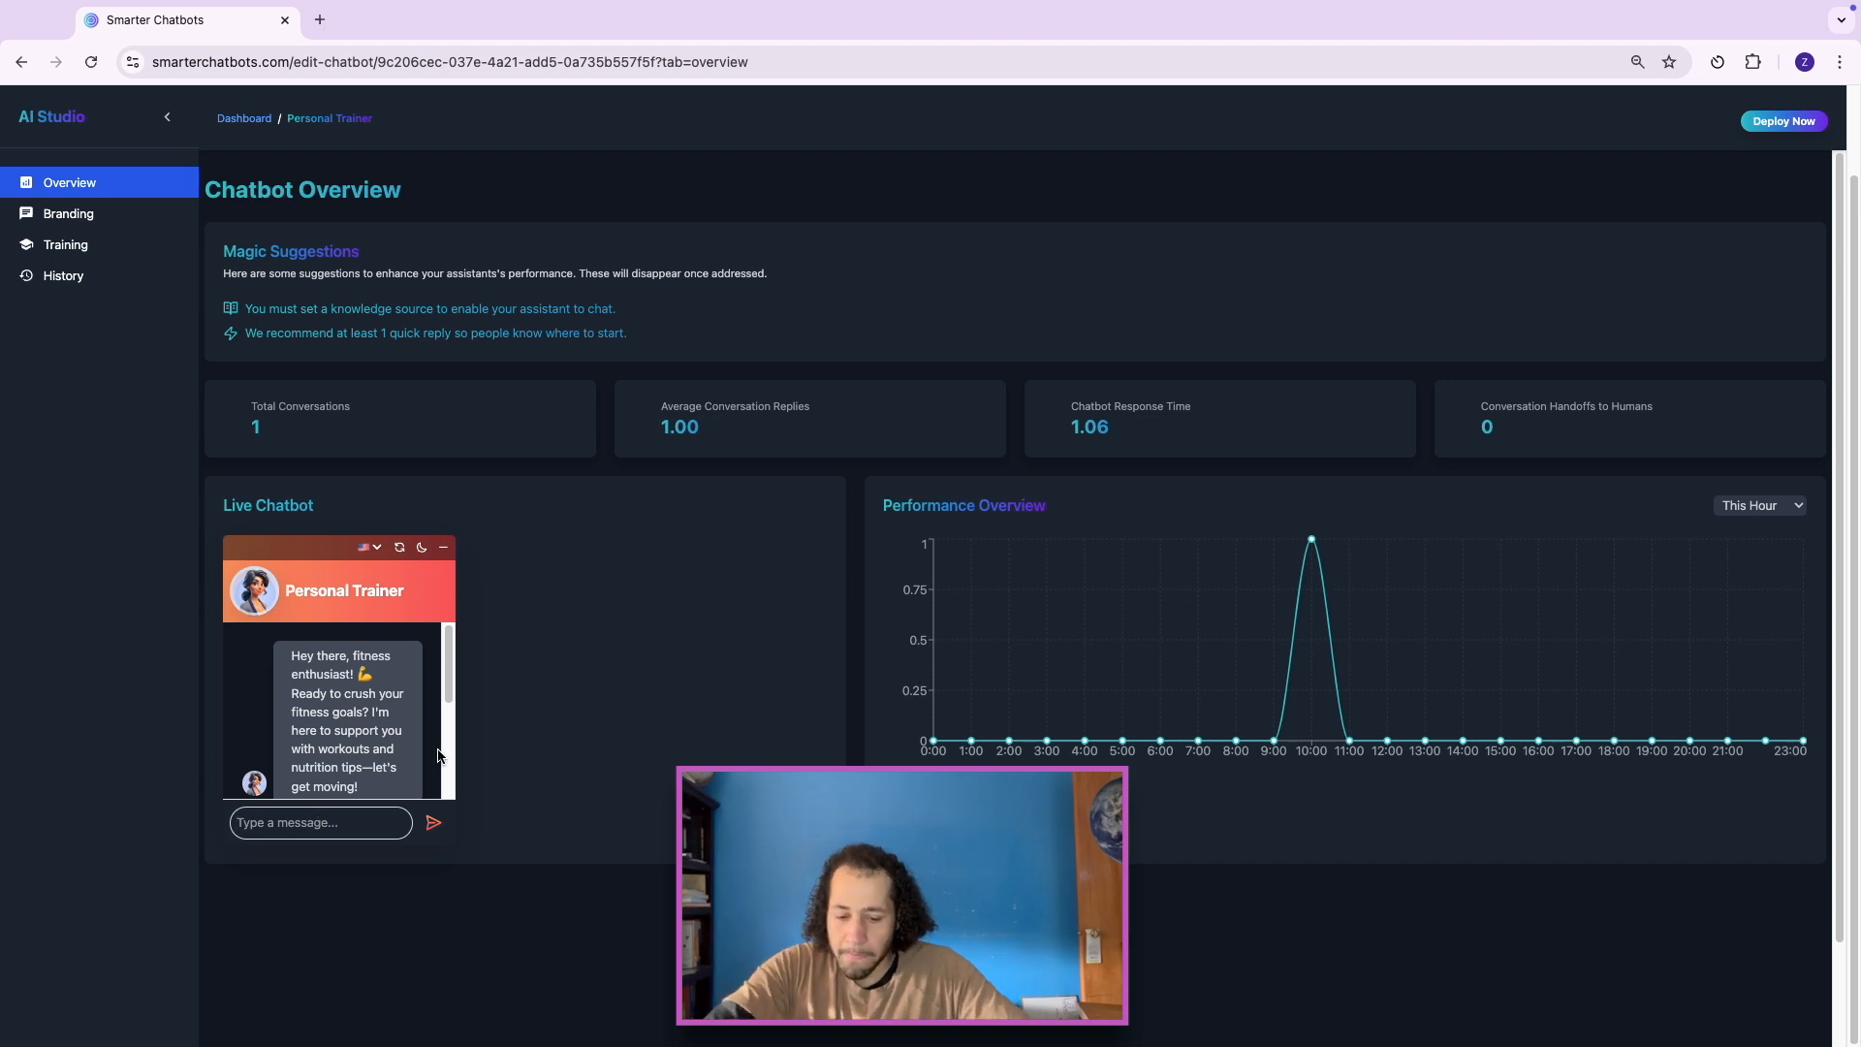
# Step: Ask the live Personal Trainer chatbot "what are we doing today workout wise?" and read its reply
pyautogui.write('what')
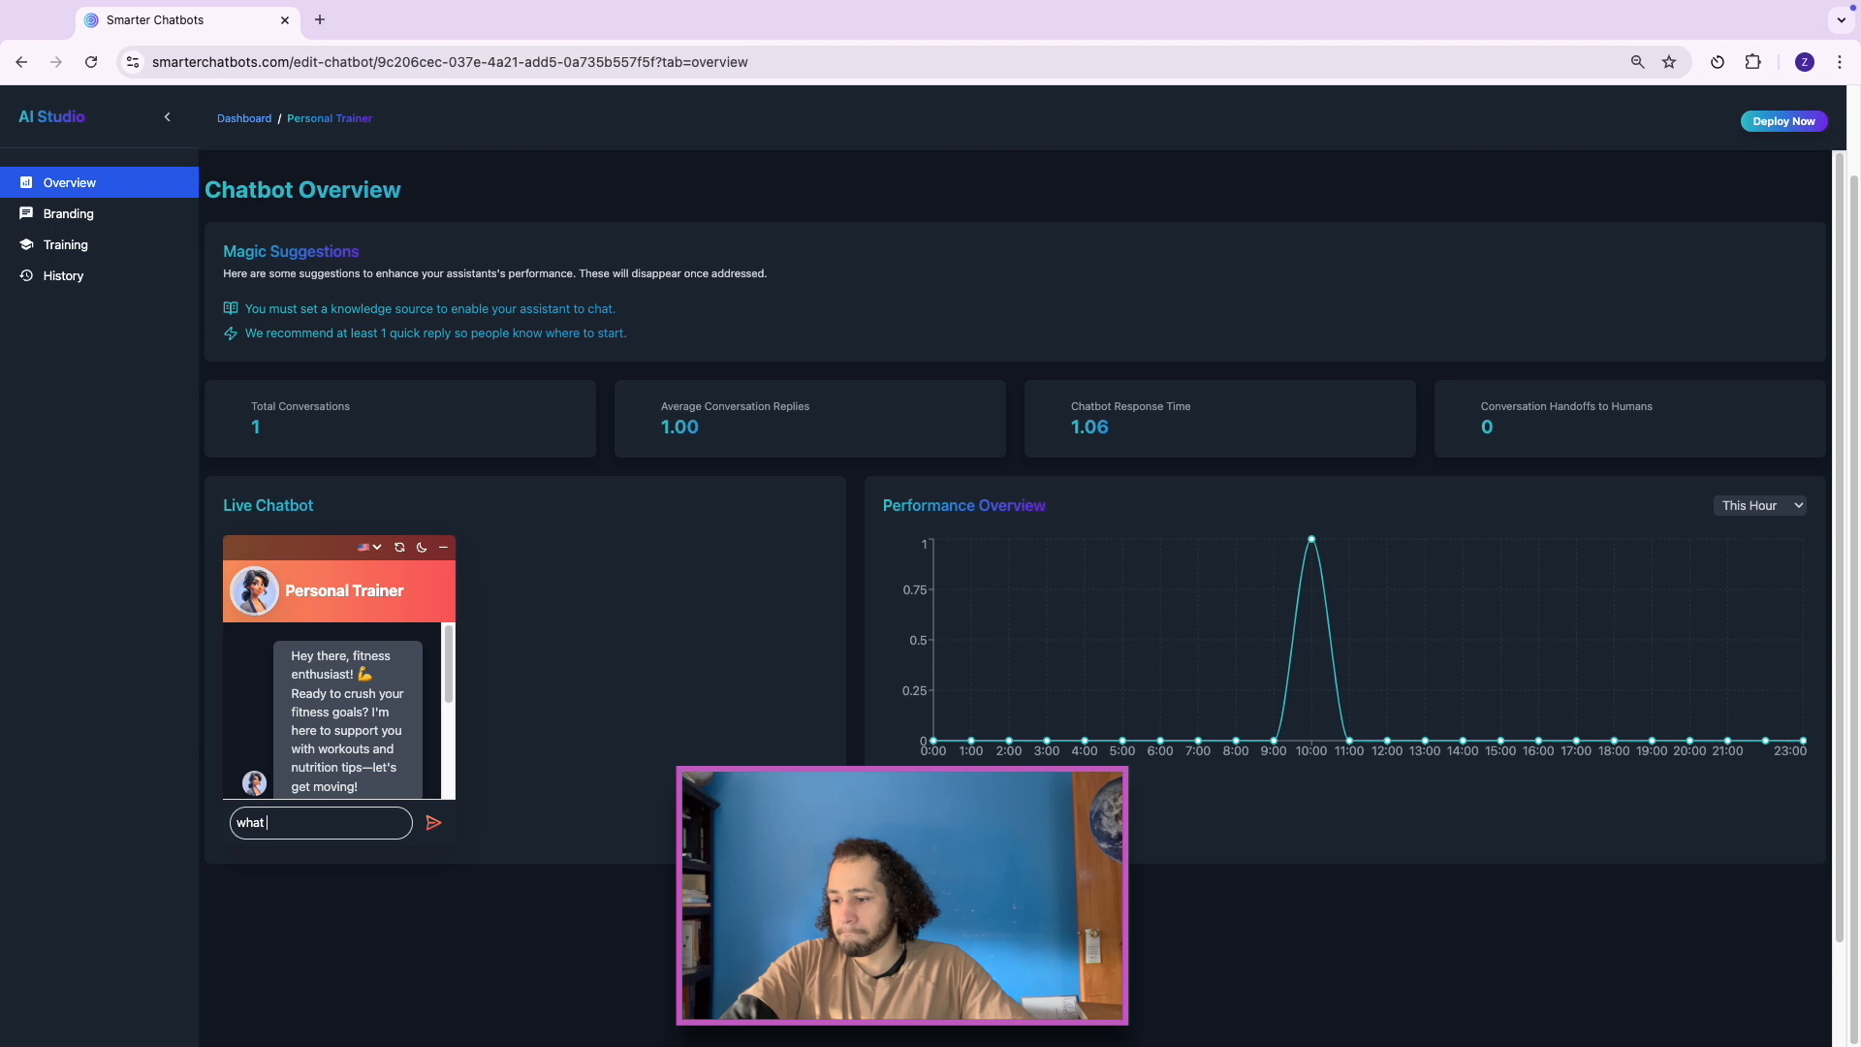
pyautogui.write(' are we doing tod')
pyautogui.write('ay workout wise?')
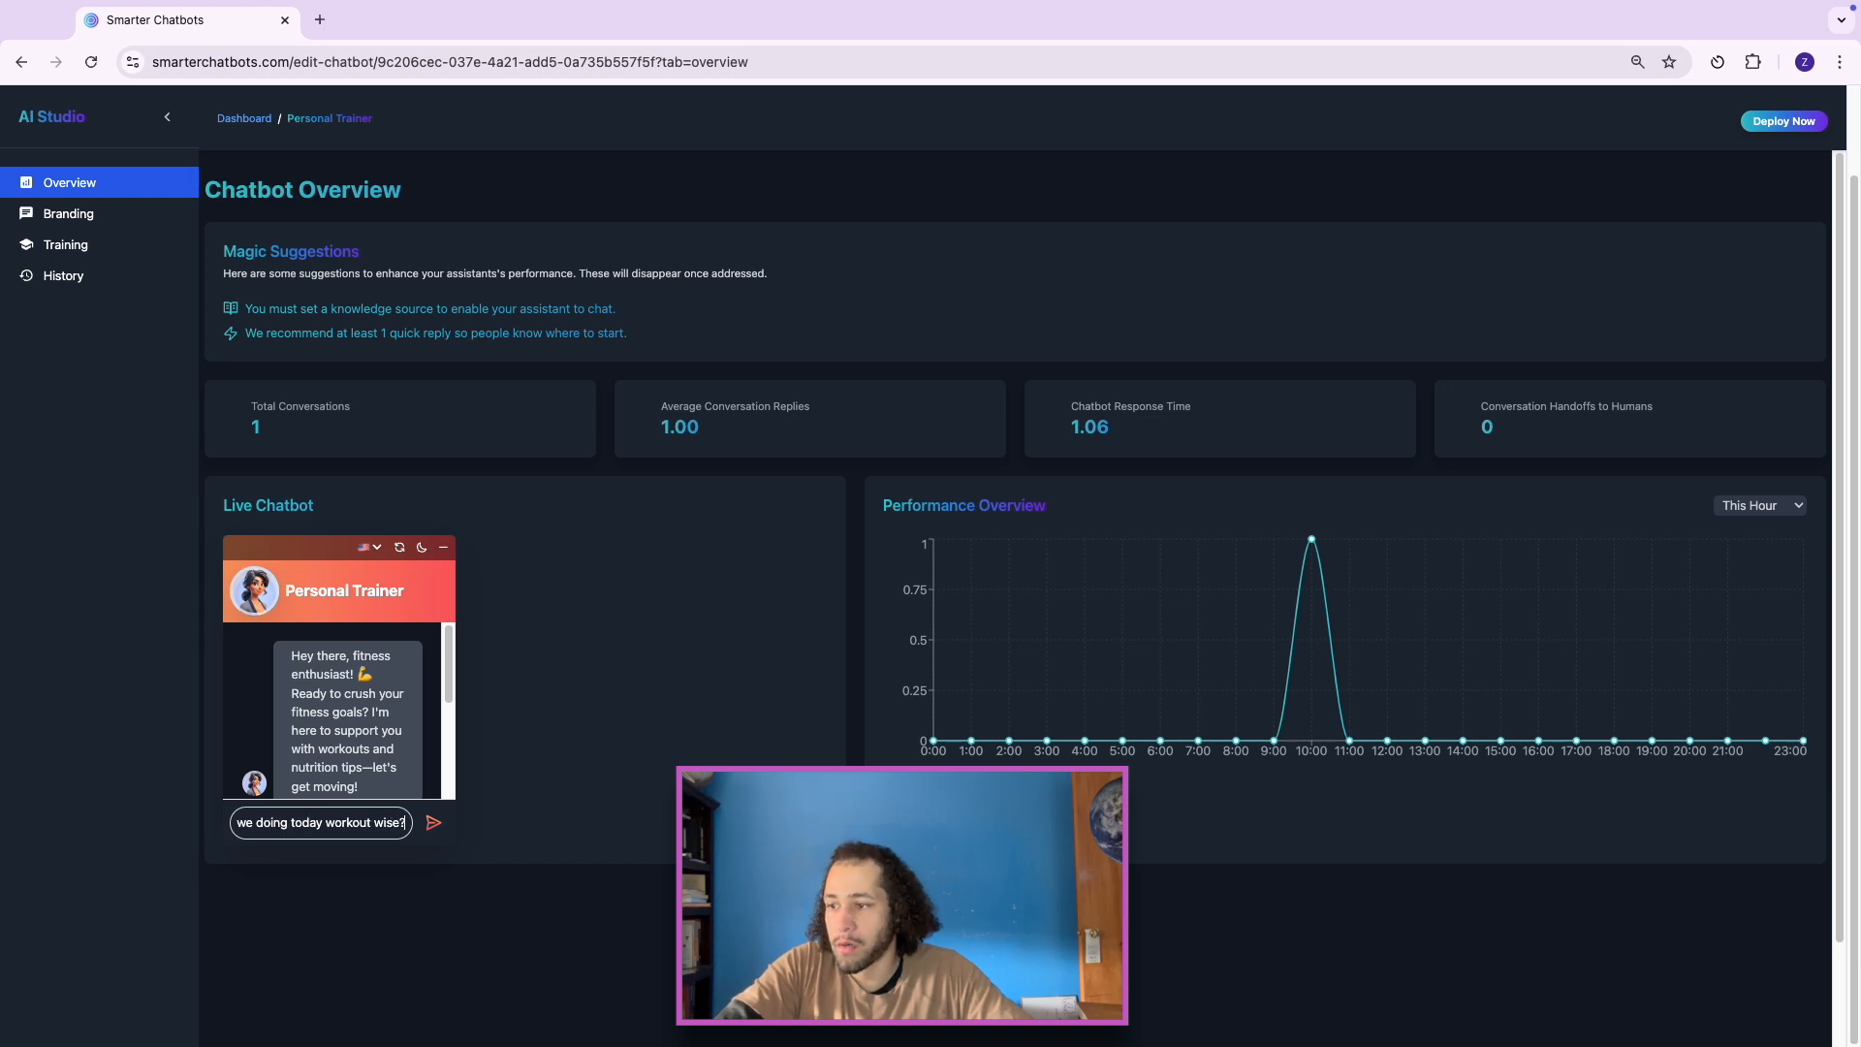
pyautogui.press('Return')
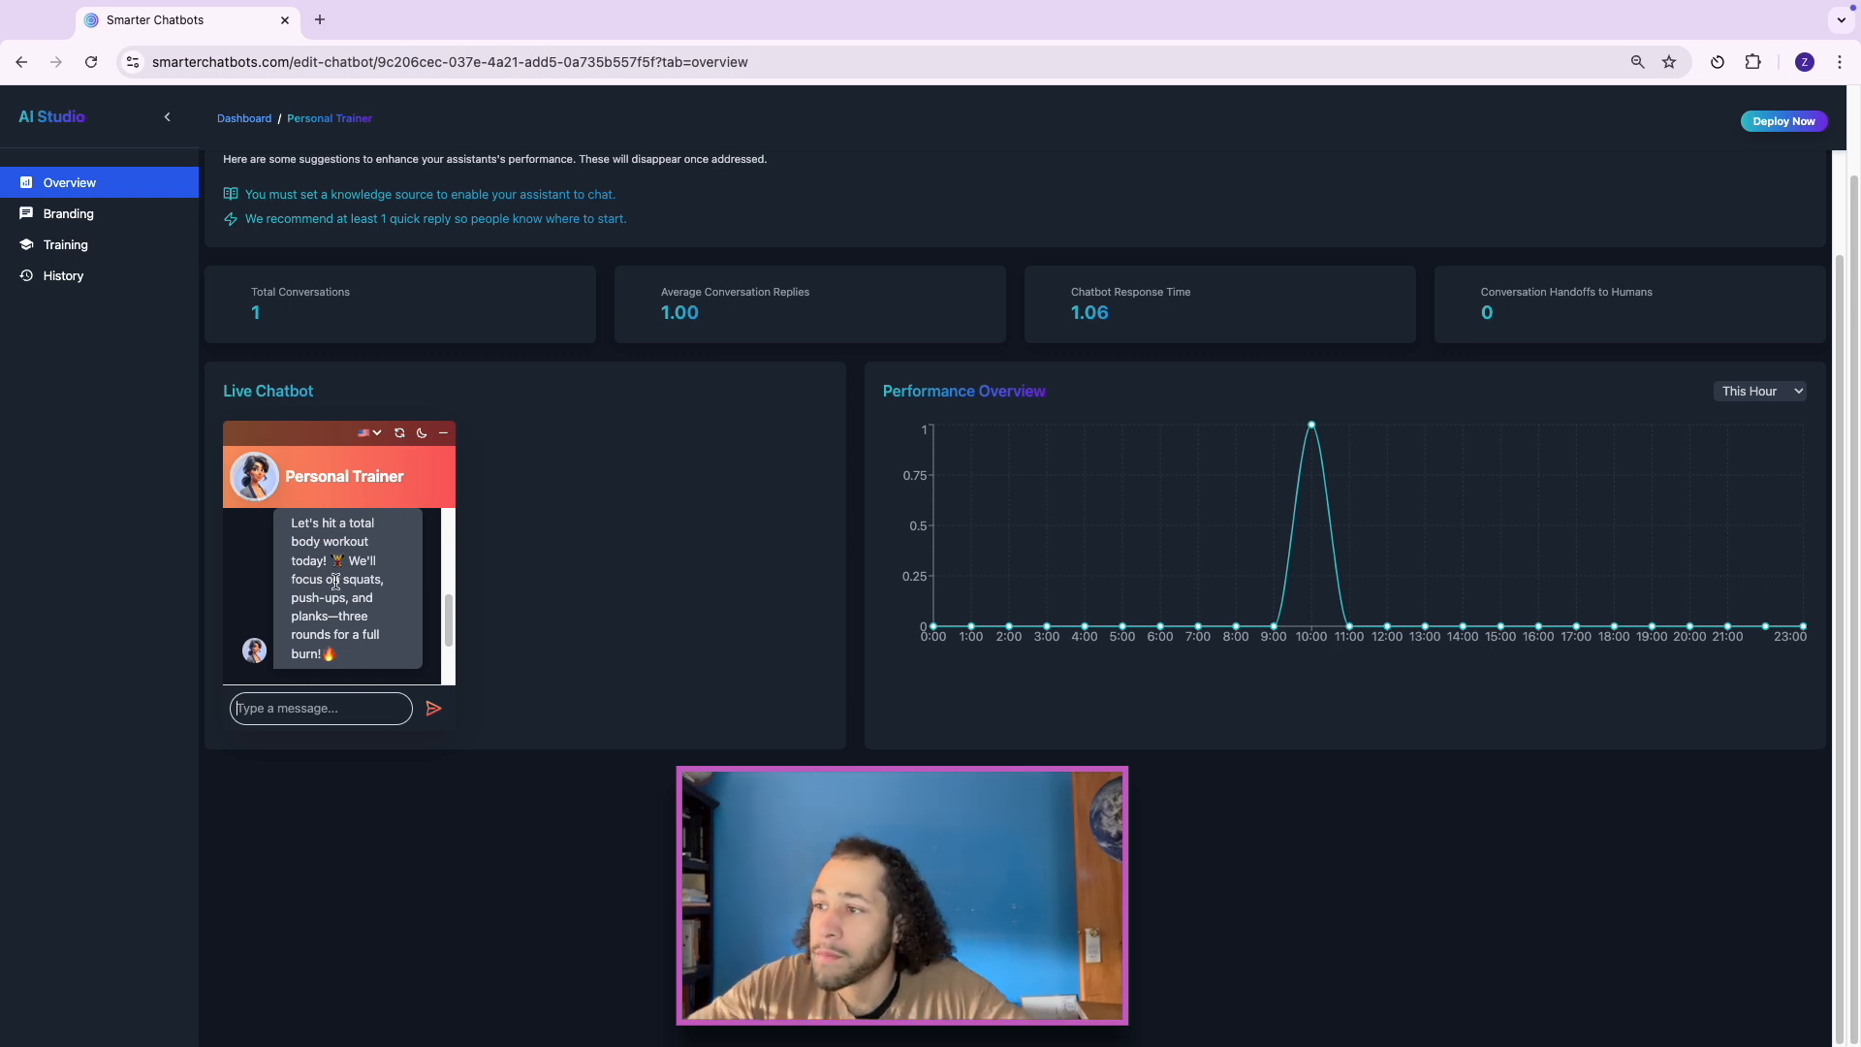
pyautogui.moveTo(330, 563)
pyautogui.mouseDown()
pyautogui.moveTo(349, 562)
pyautogui.moveTo(383, 635)
pyautogui.moveTo(361, 664)
pyautogui.mouseUp()
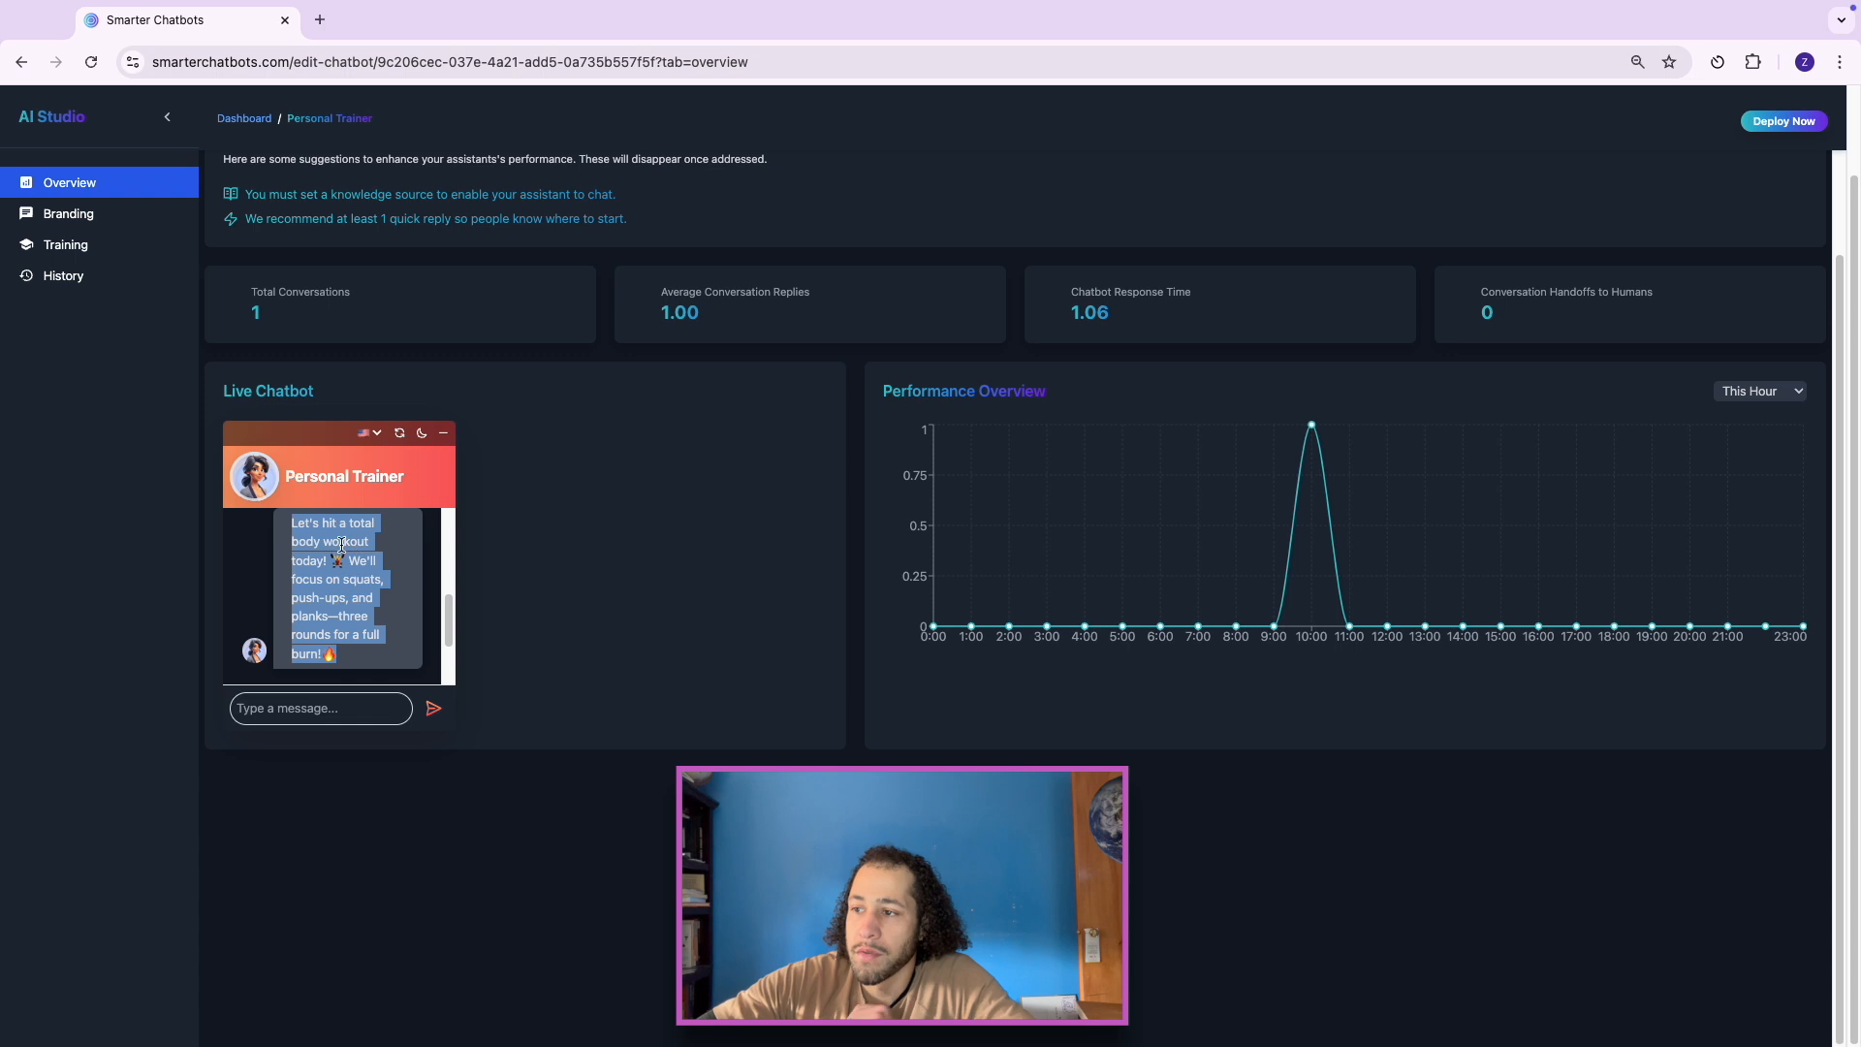
pyautogui.click(337, 598)
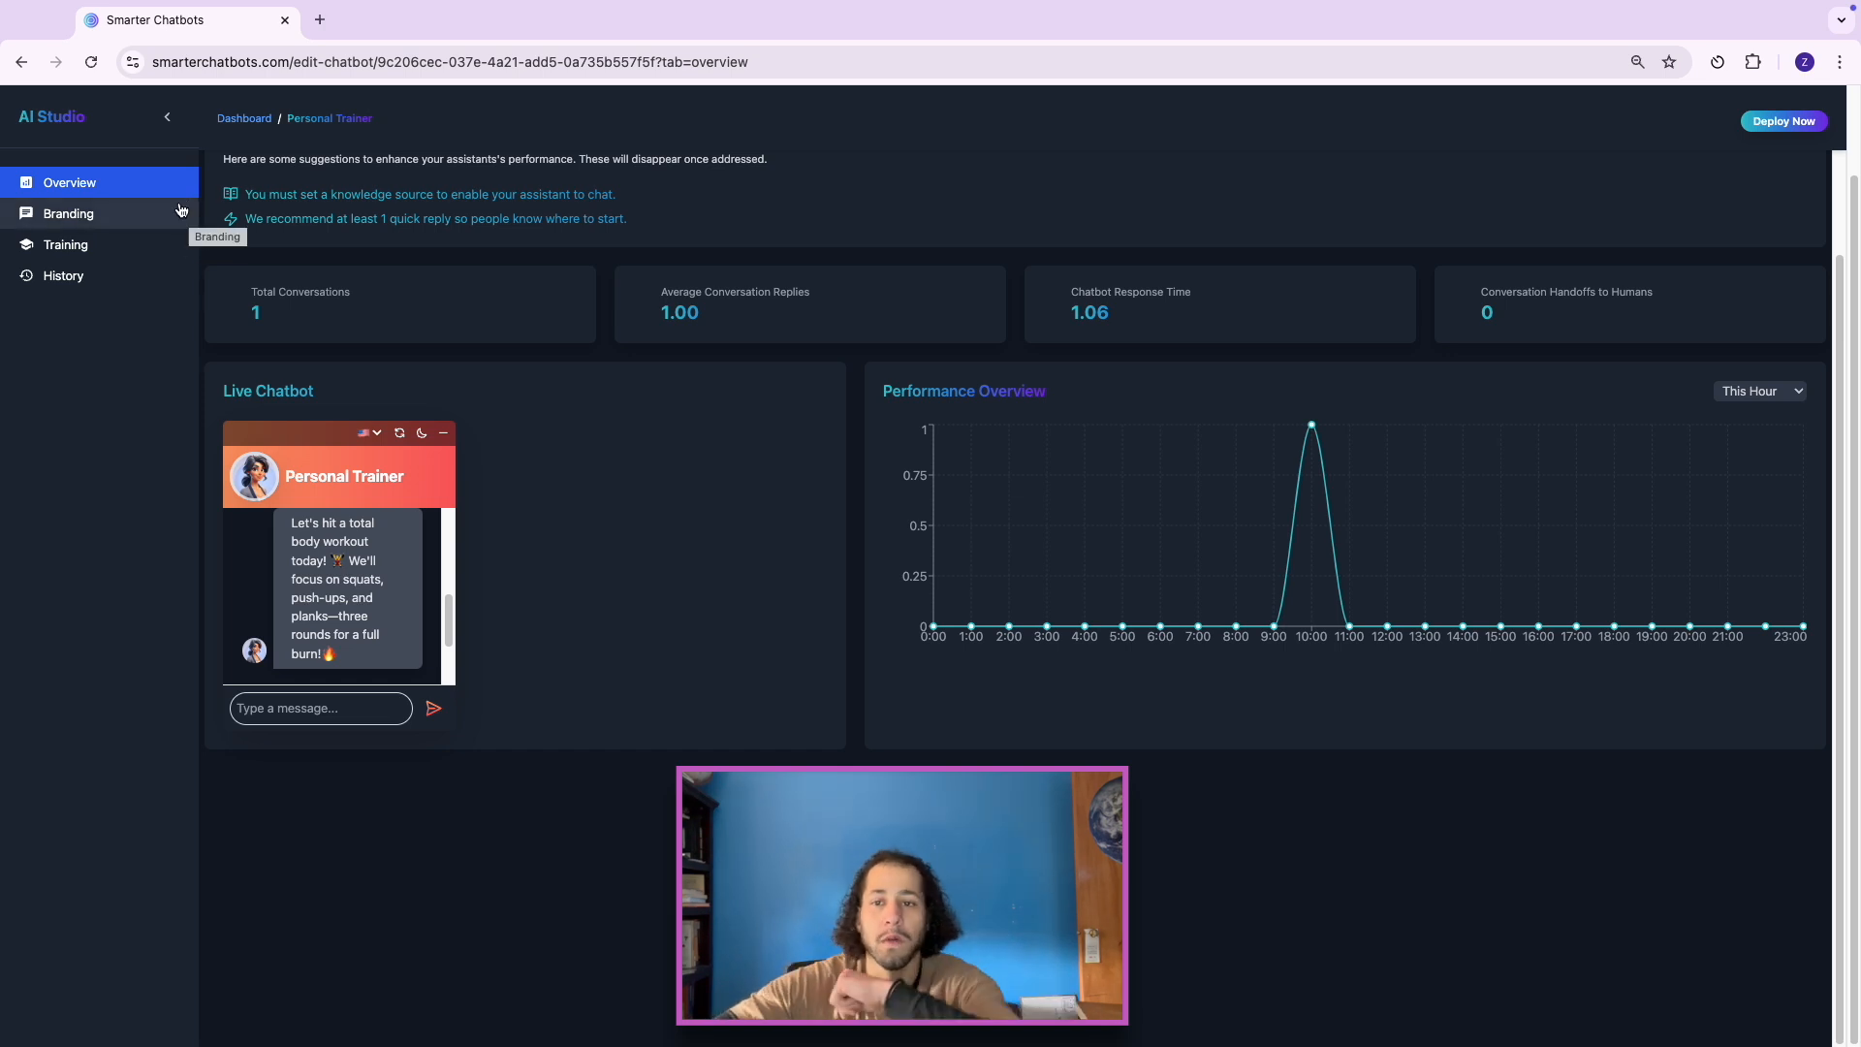
# Step: Follow the knowledge source suggestion by starting a new knowledge source in the training section and viewing the available source types
pyautogui.moveTo(245, 195); pyautogui.dragTo(603, 195)
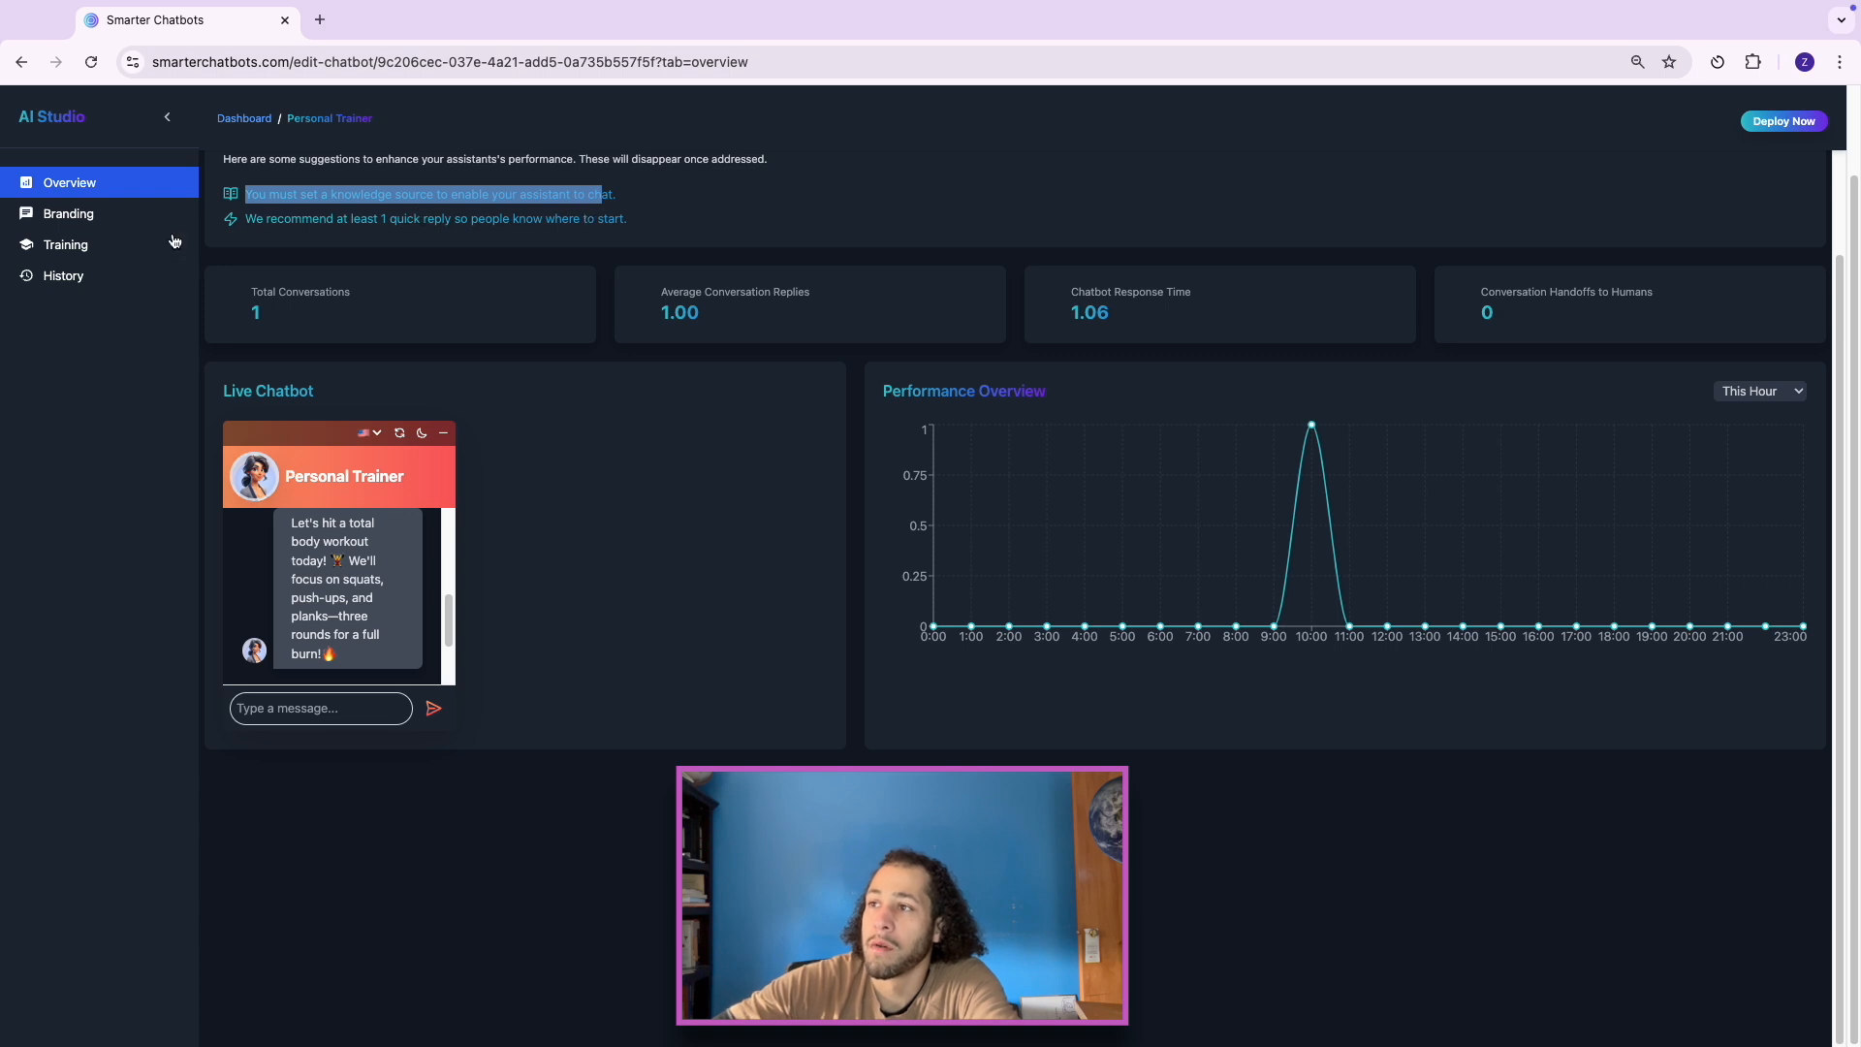
pyautogui.click(94, 248)
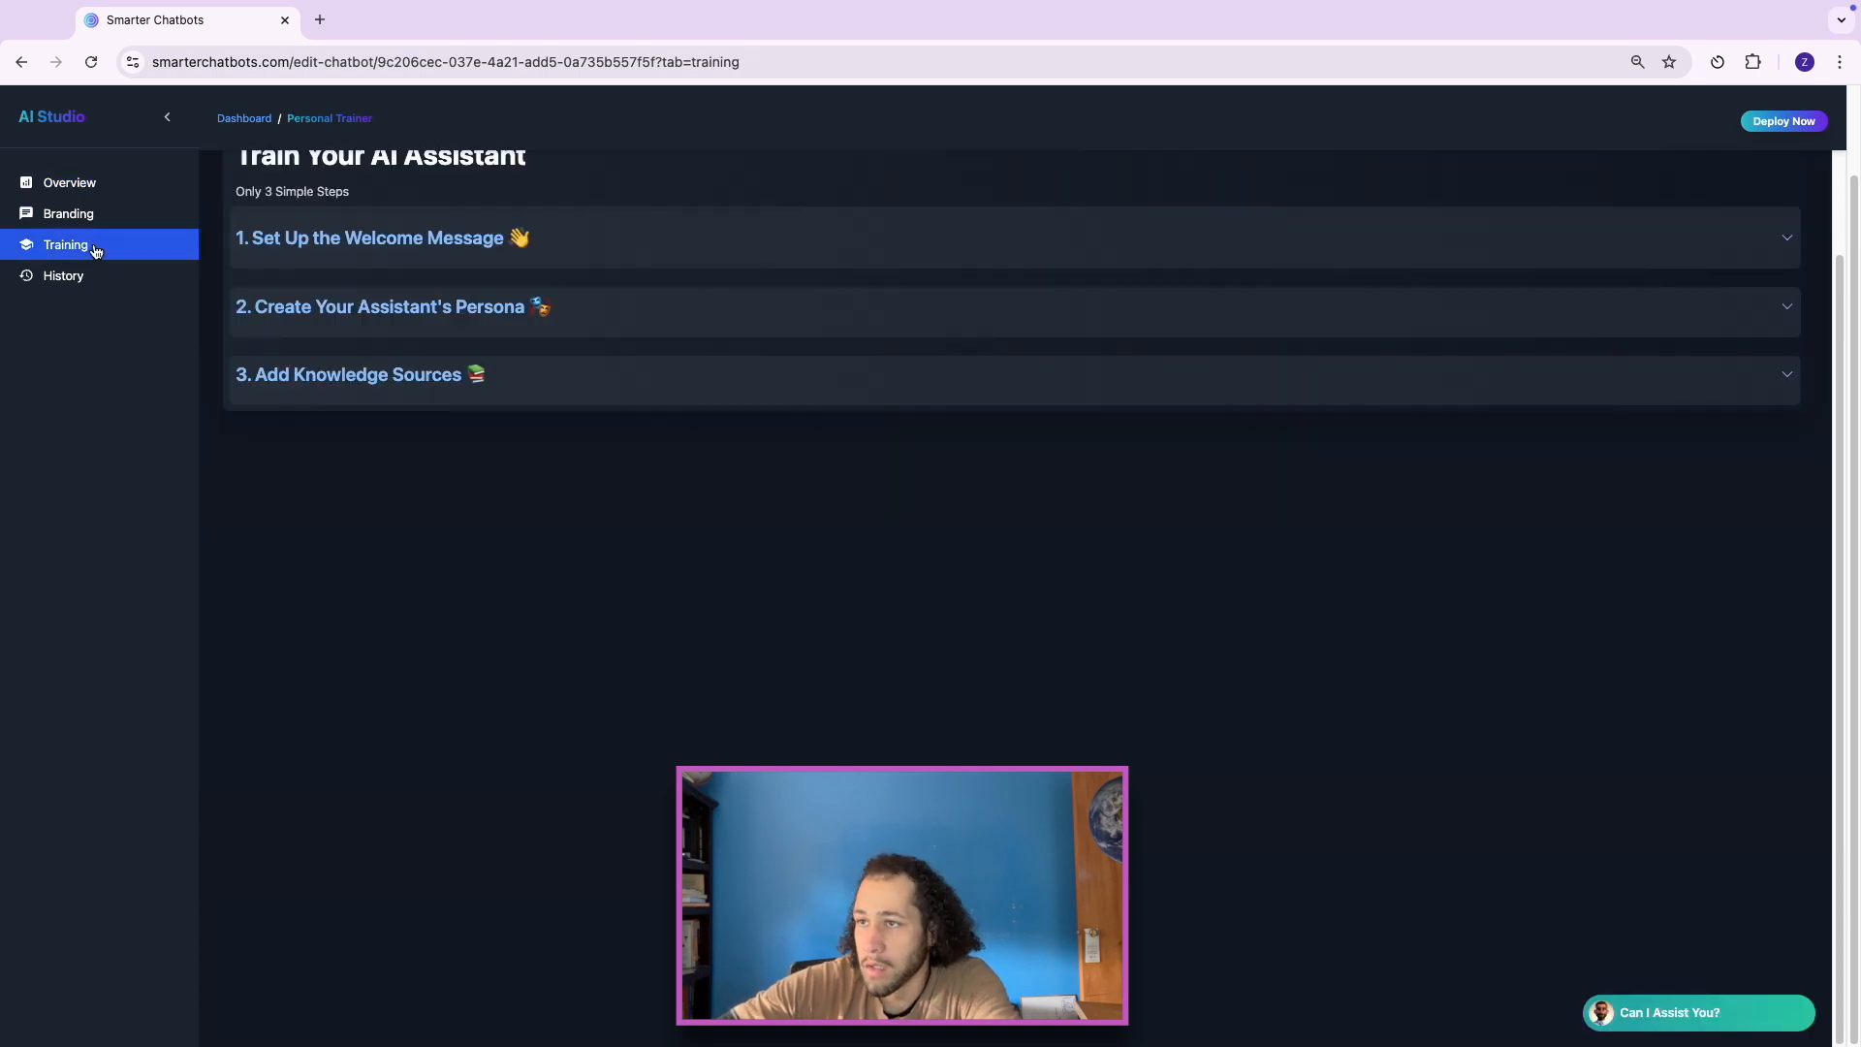
pyautogui.click(333, 376)
pyautogui.click(289, 435)
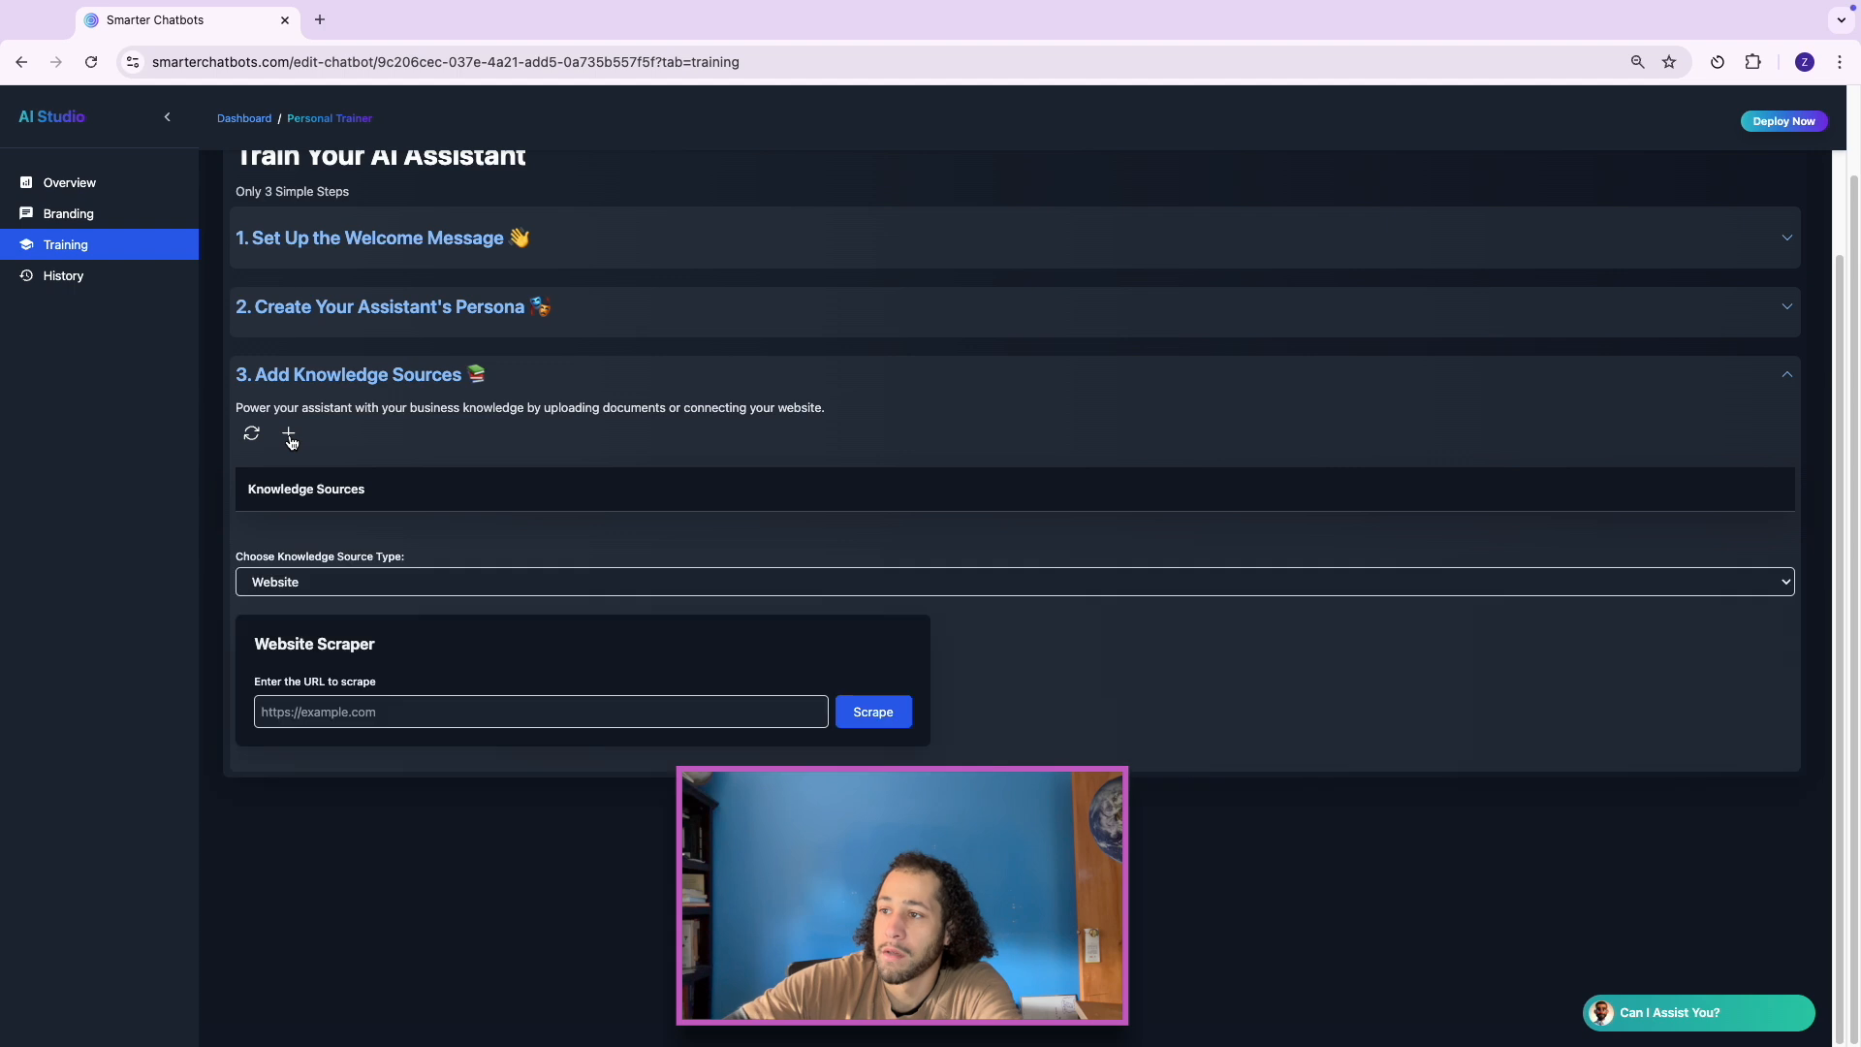
pyautogui.click(357, 578)
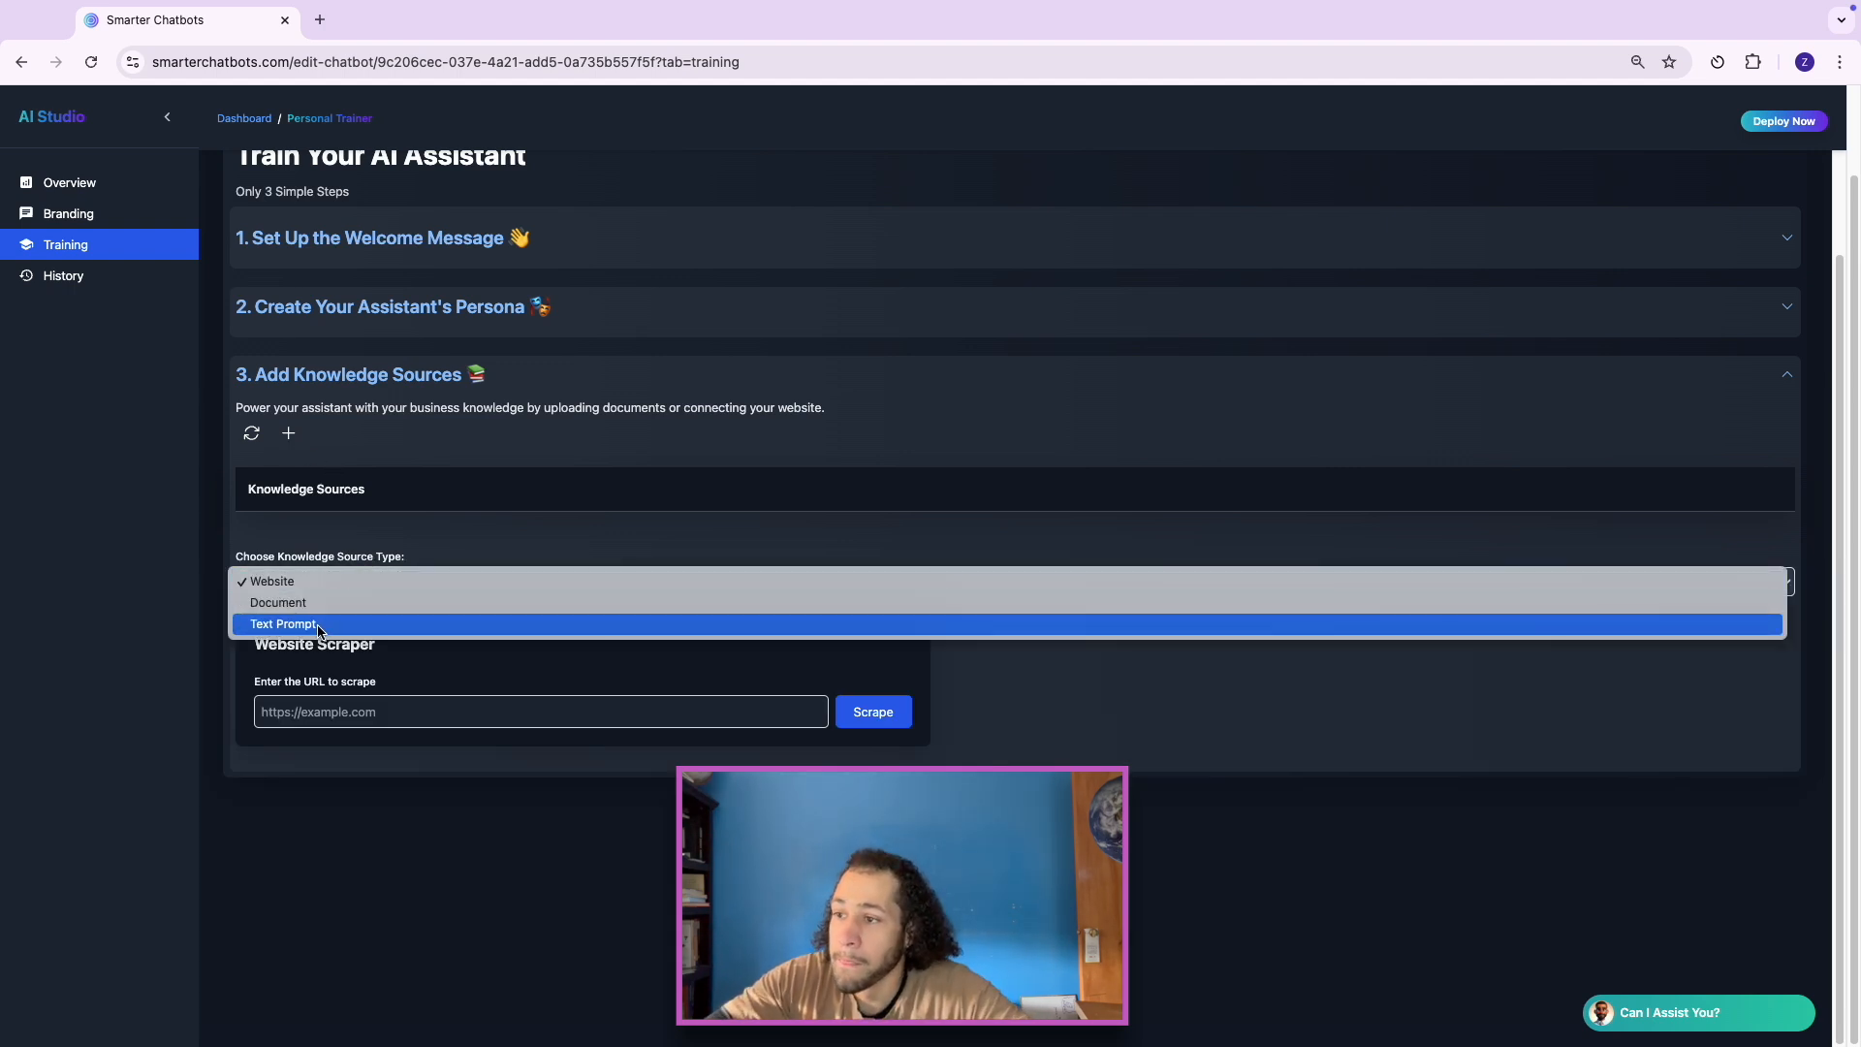
pyautogui.click(323, 539)
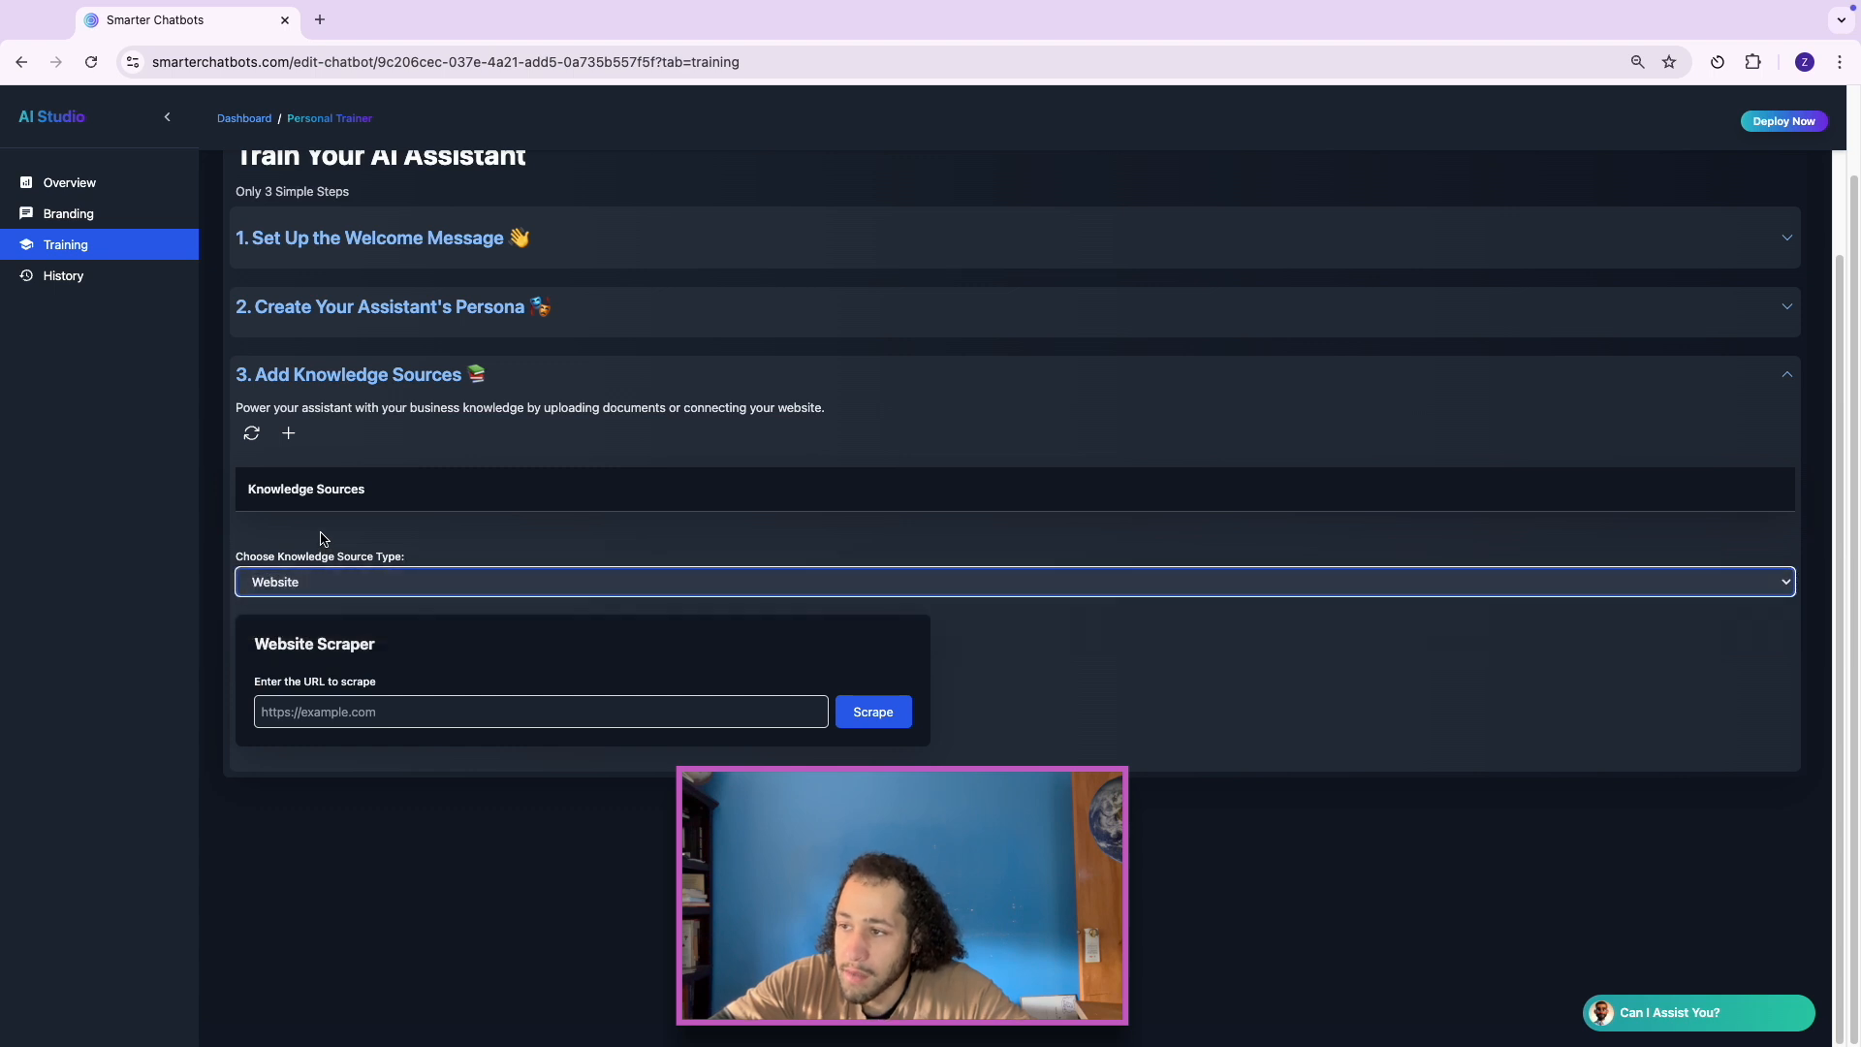
# Step: Search Google for "workout routine" in a new browser tab and look through the results for a suitable website
pyautogui.click(326, 26)
pyautogui.write('w')
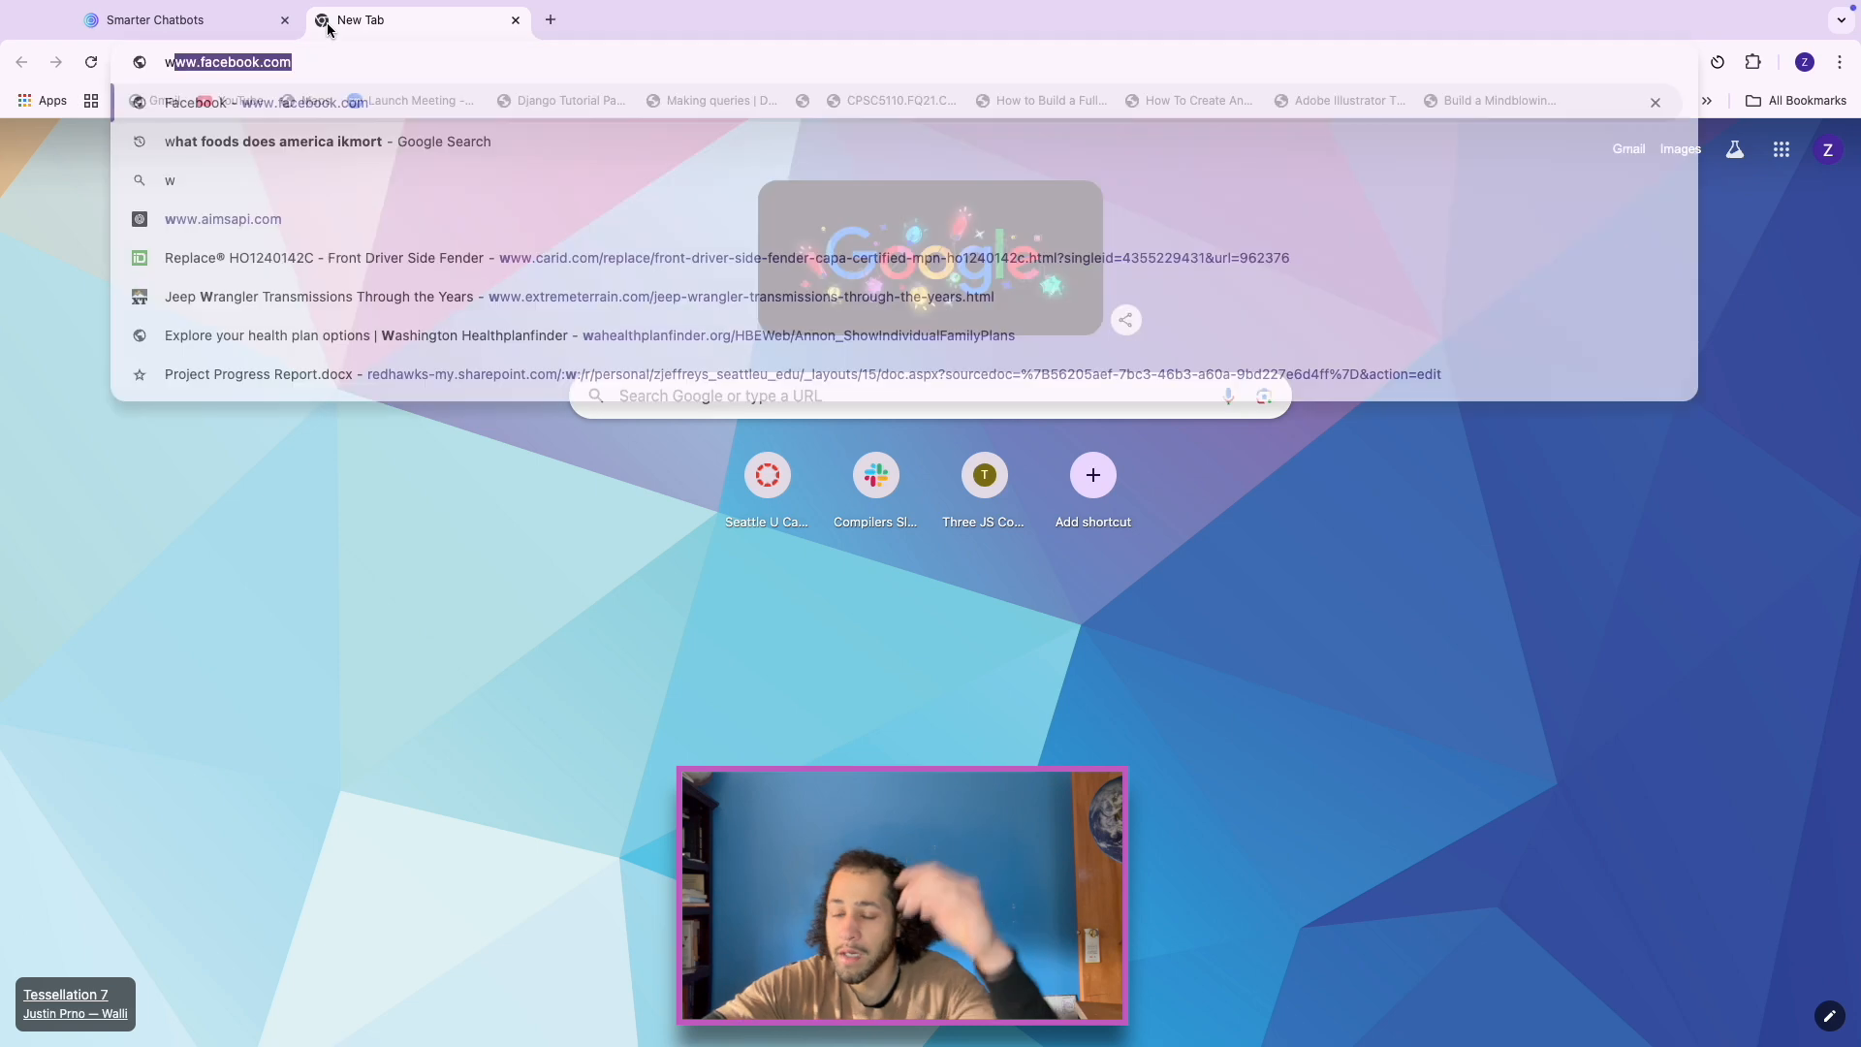
pyautogui.write('orkout routine')
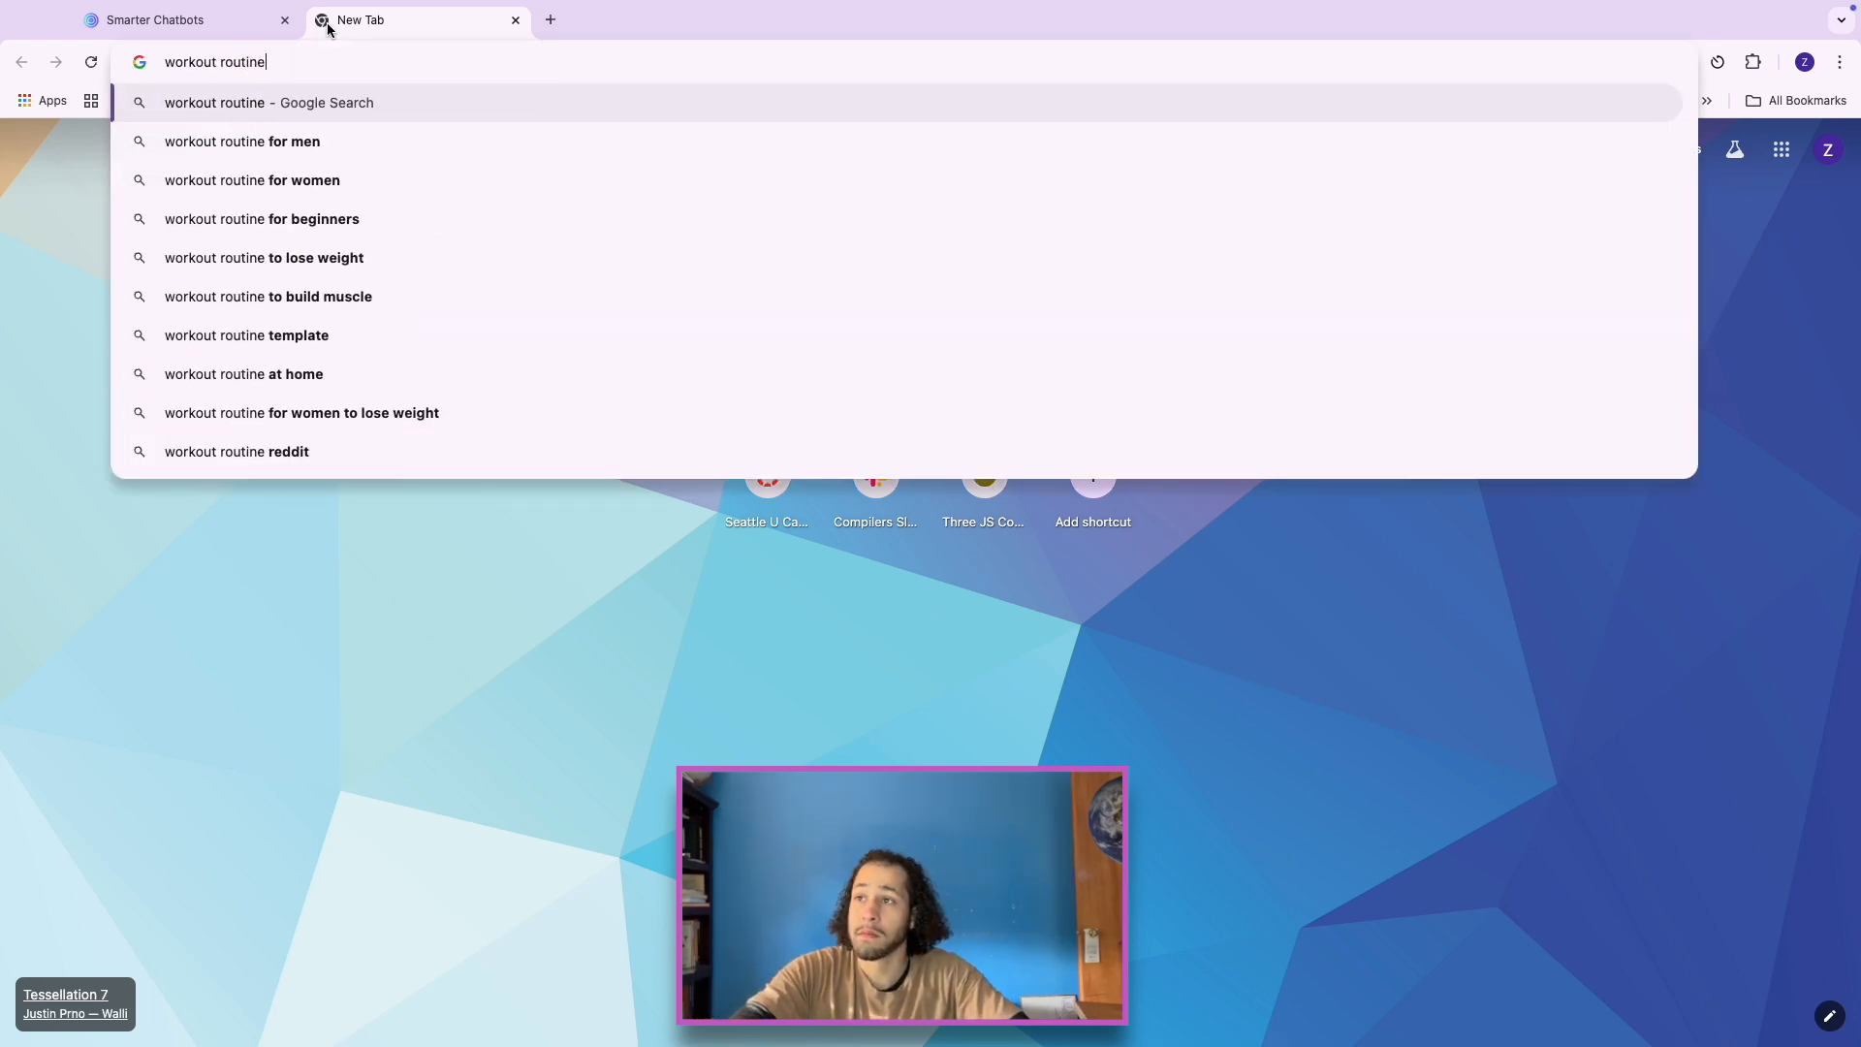
pyautogui.press('Return')
pyautogui.scroll(-8, 342, 302)
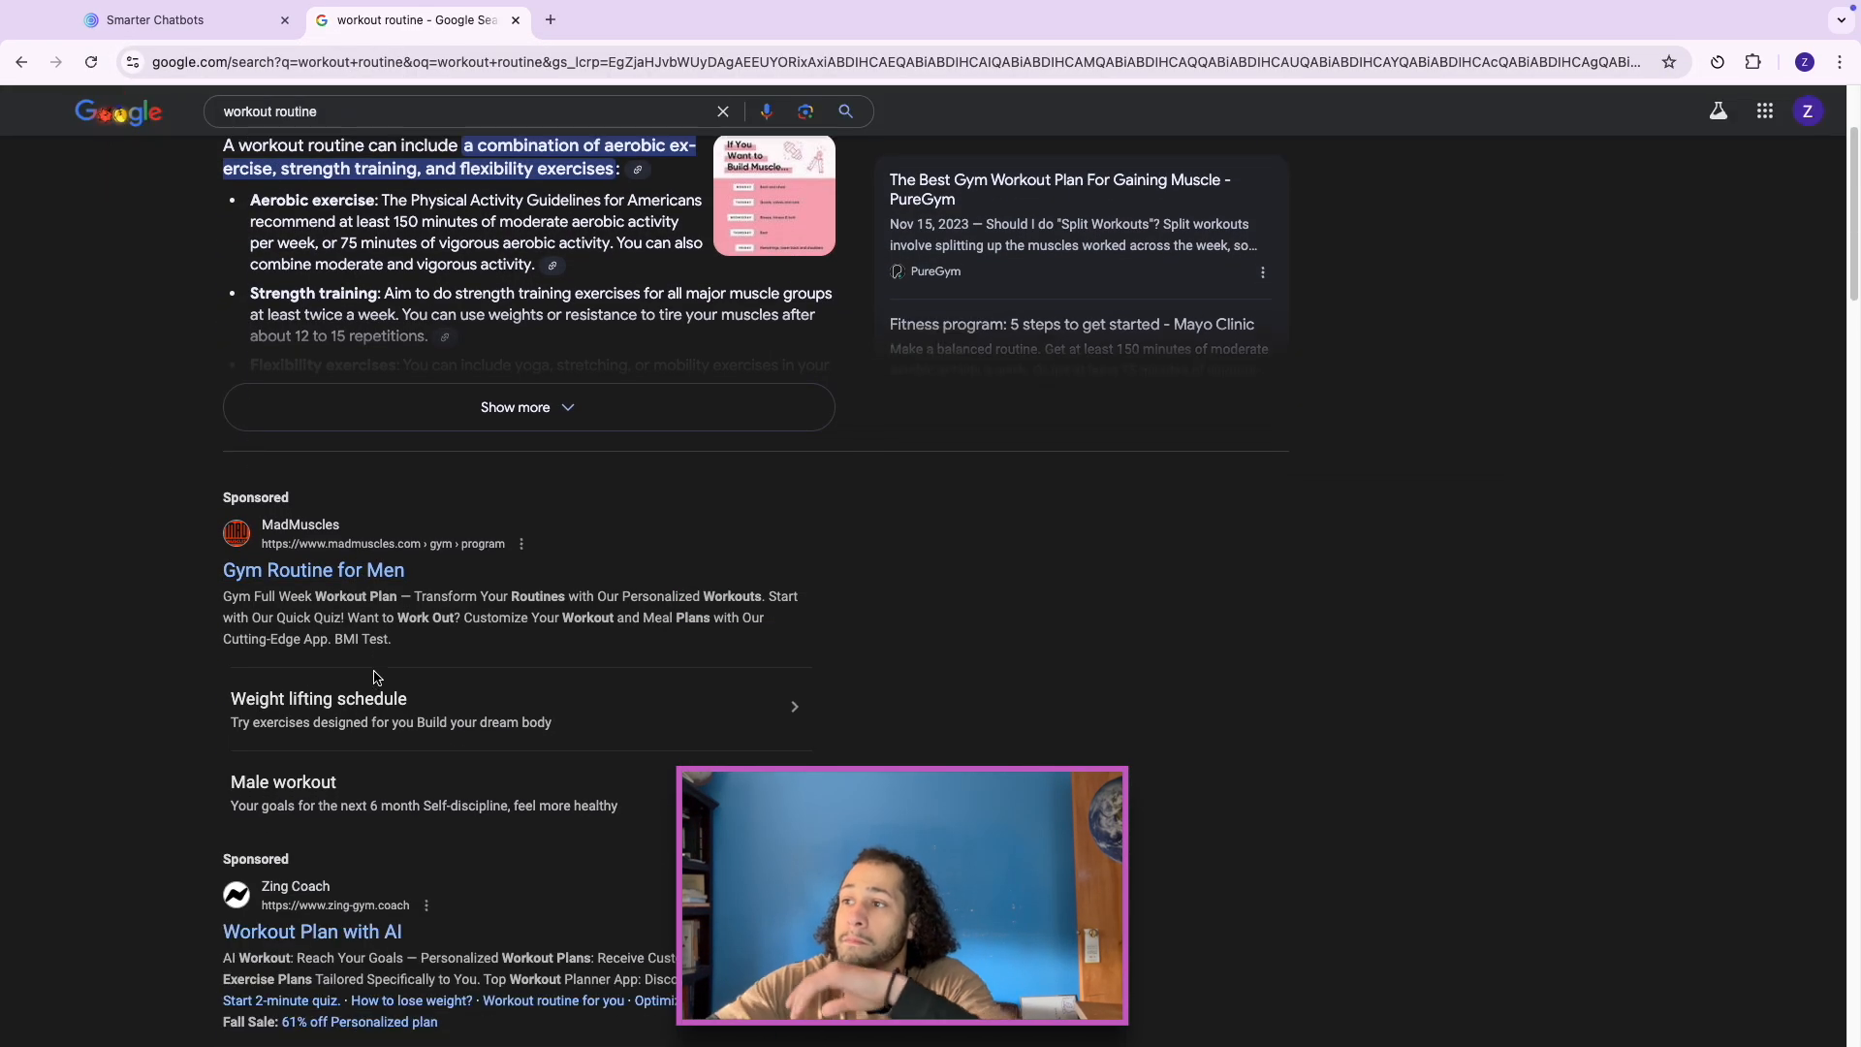
pyautogui.scroll(-8, 421, 603)
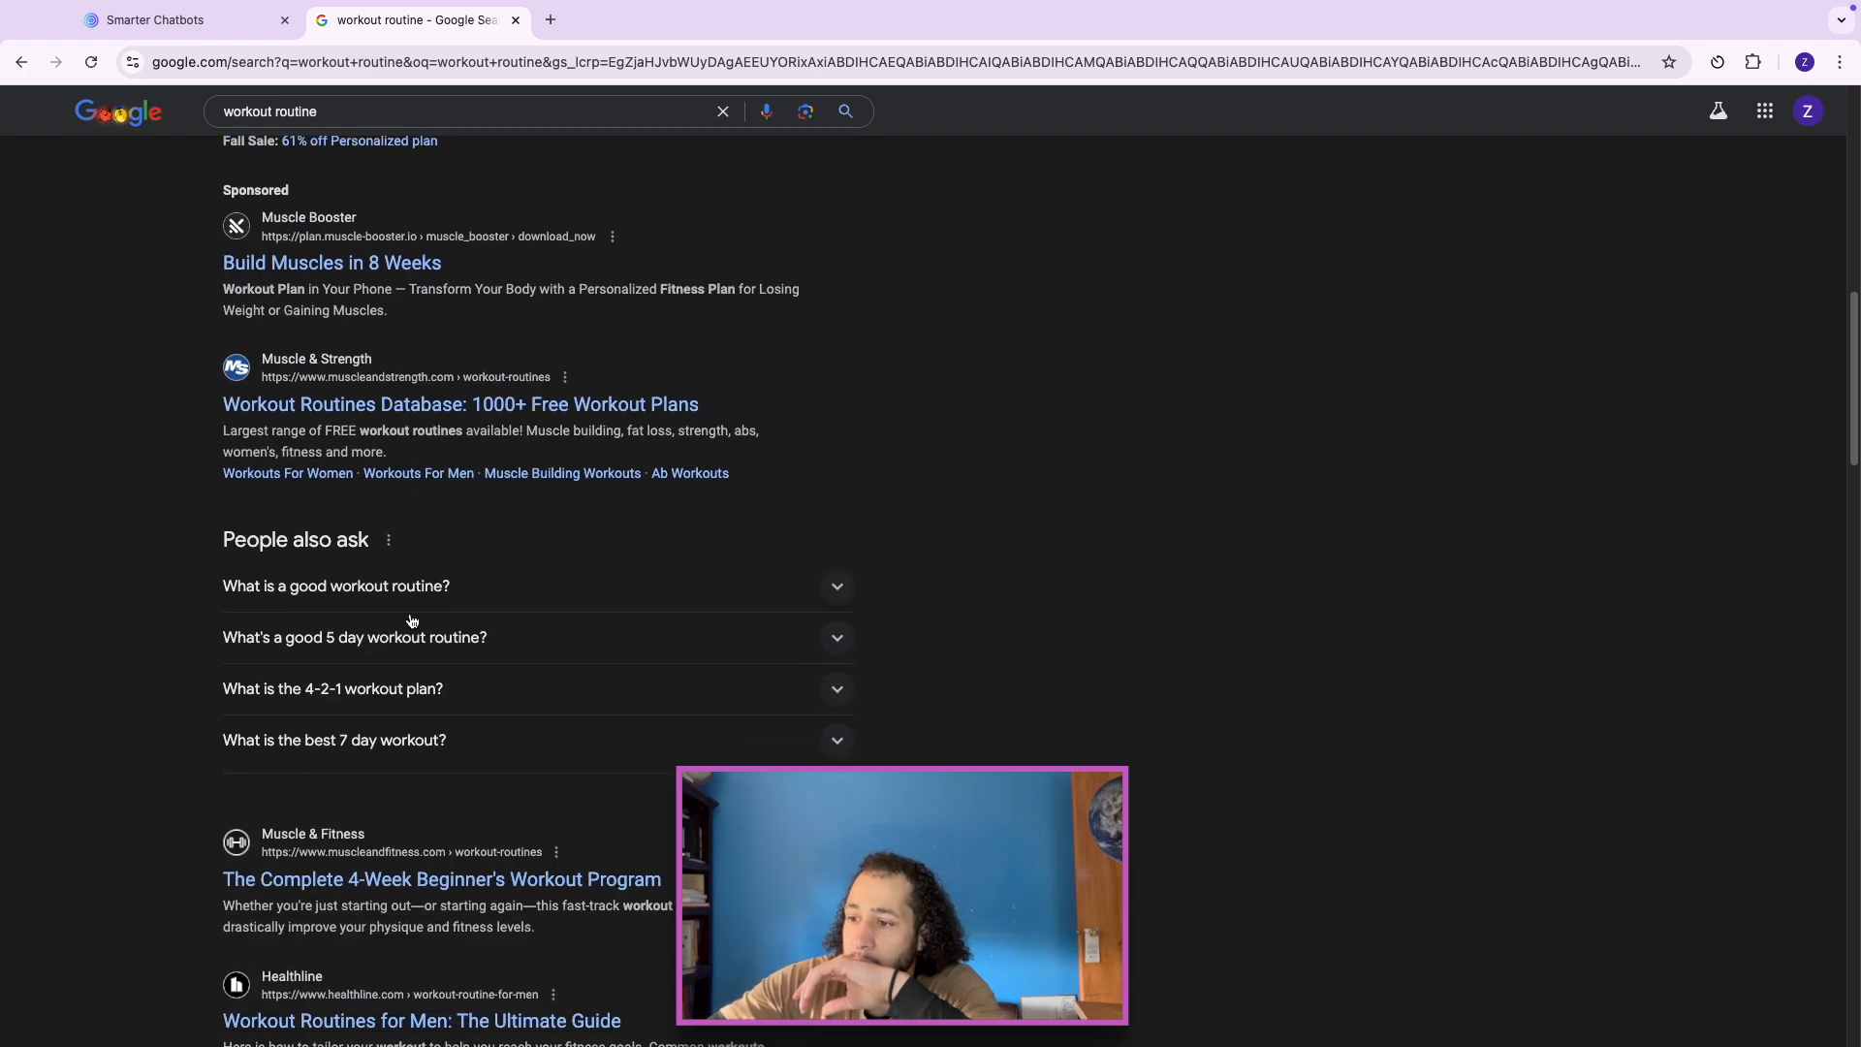
# Step: Open Healthline's "Workout Routines for Men: The Ultimate Guide" article and find its day-by-day full body routines
pyautogui.click(433, 618)
pyautogui.scroll(-15, 534, 460)
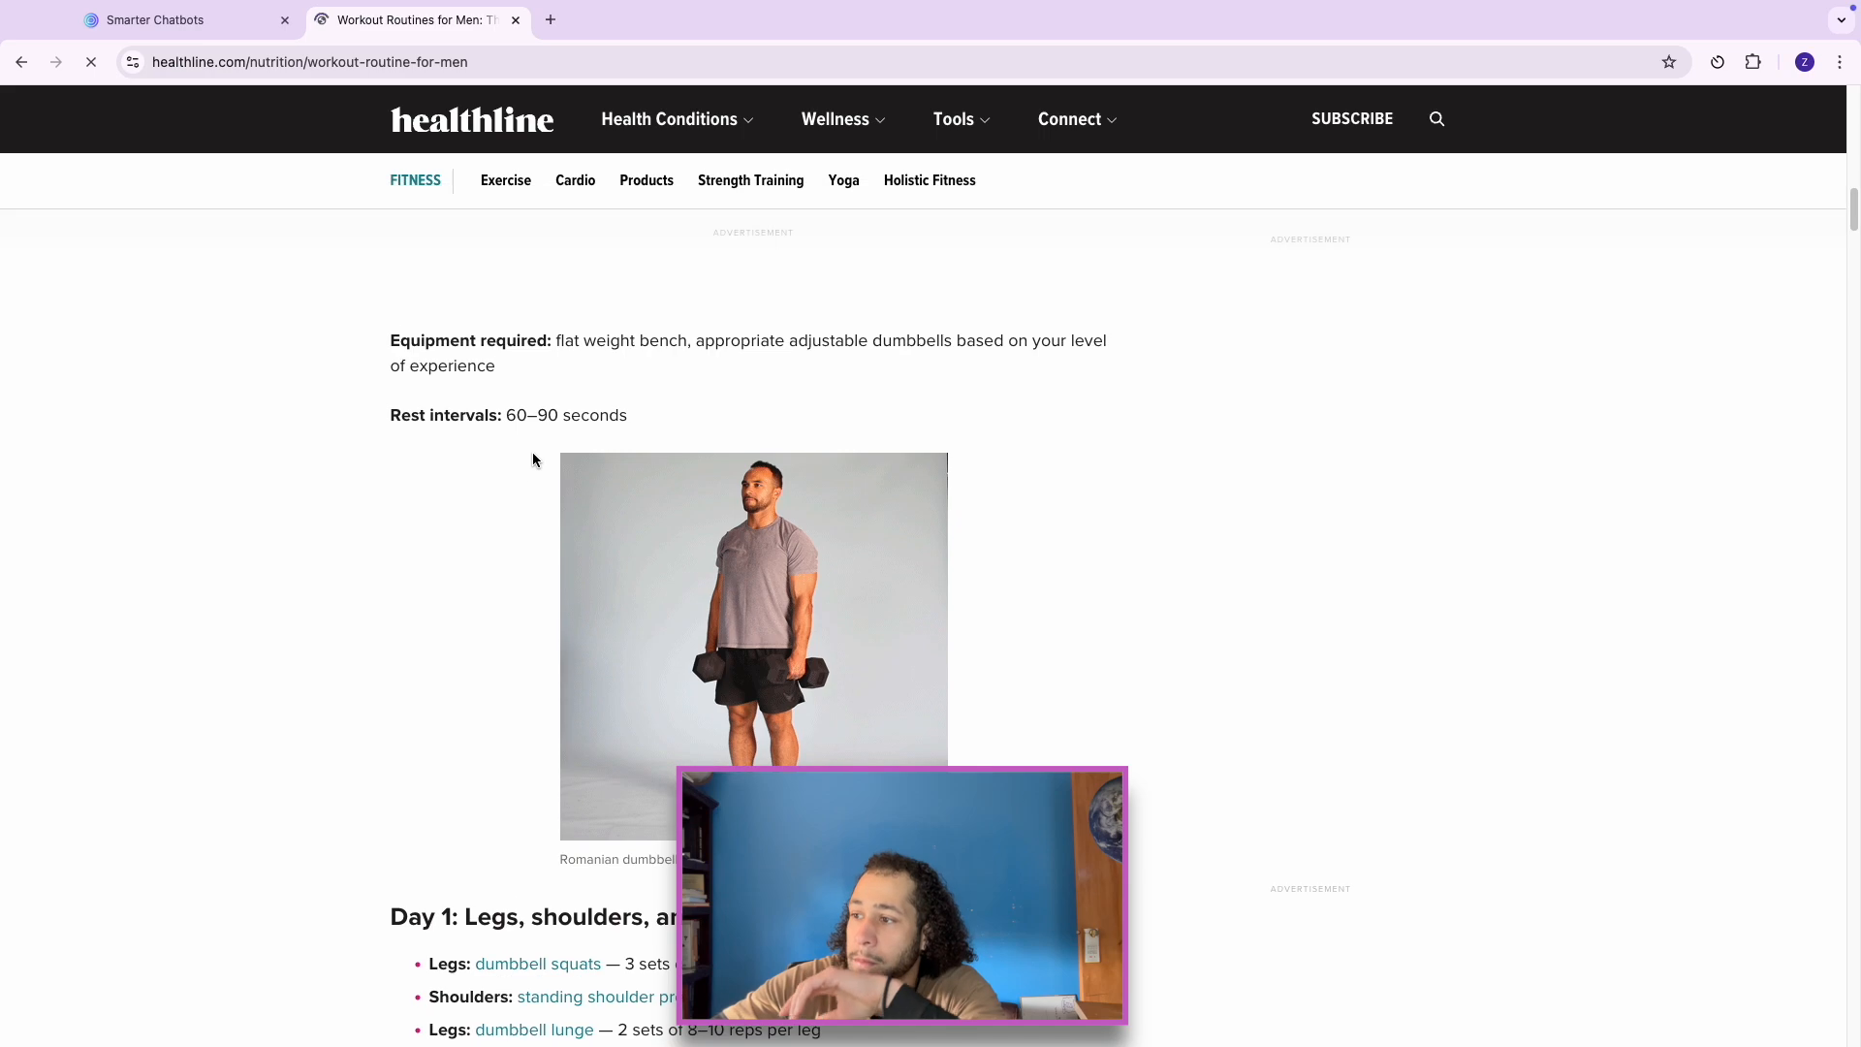
pyautogui.scroll(-20, 826, 508)
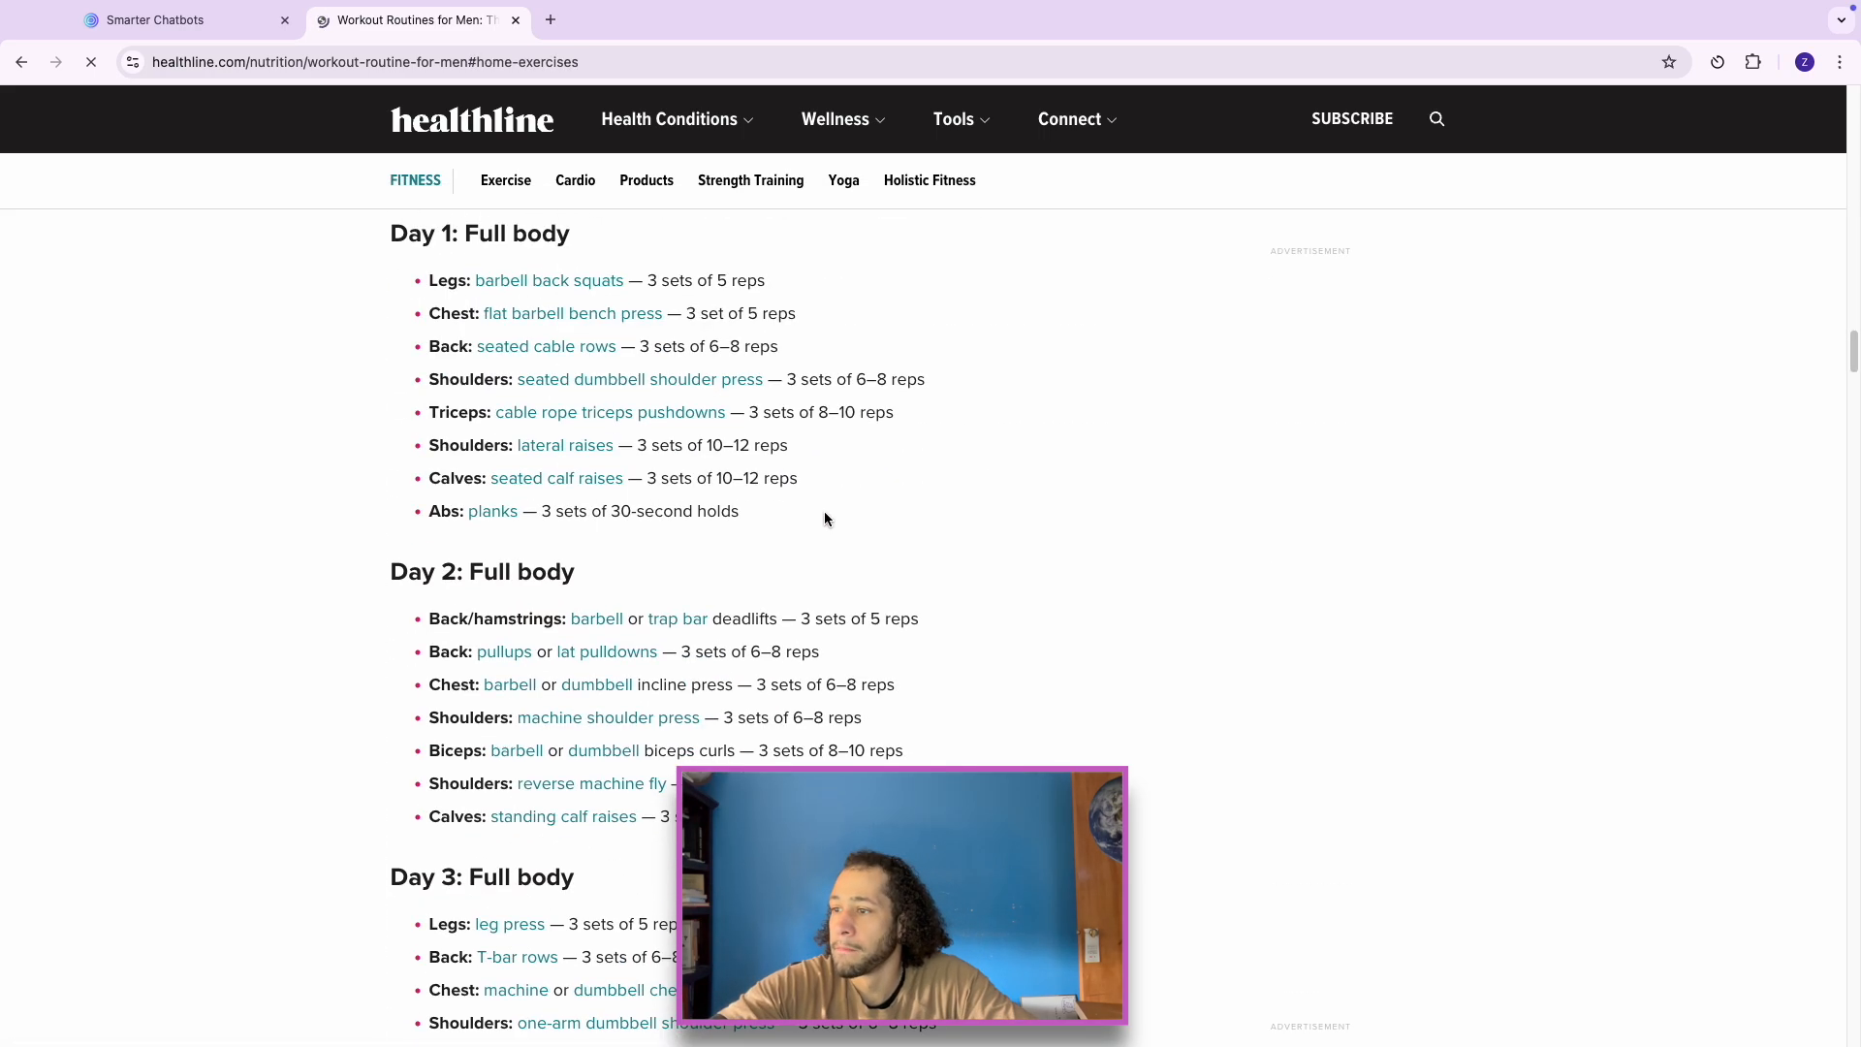
# Step: Look over the remaining routines in the Healthline article and copy the article's web address
pyautogui.scroll(-15, 784, 492)
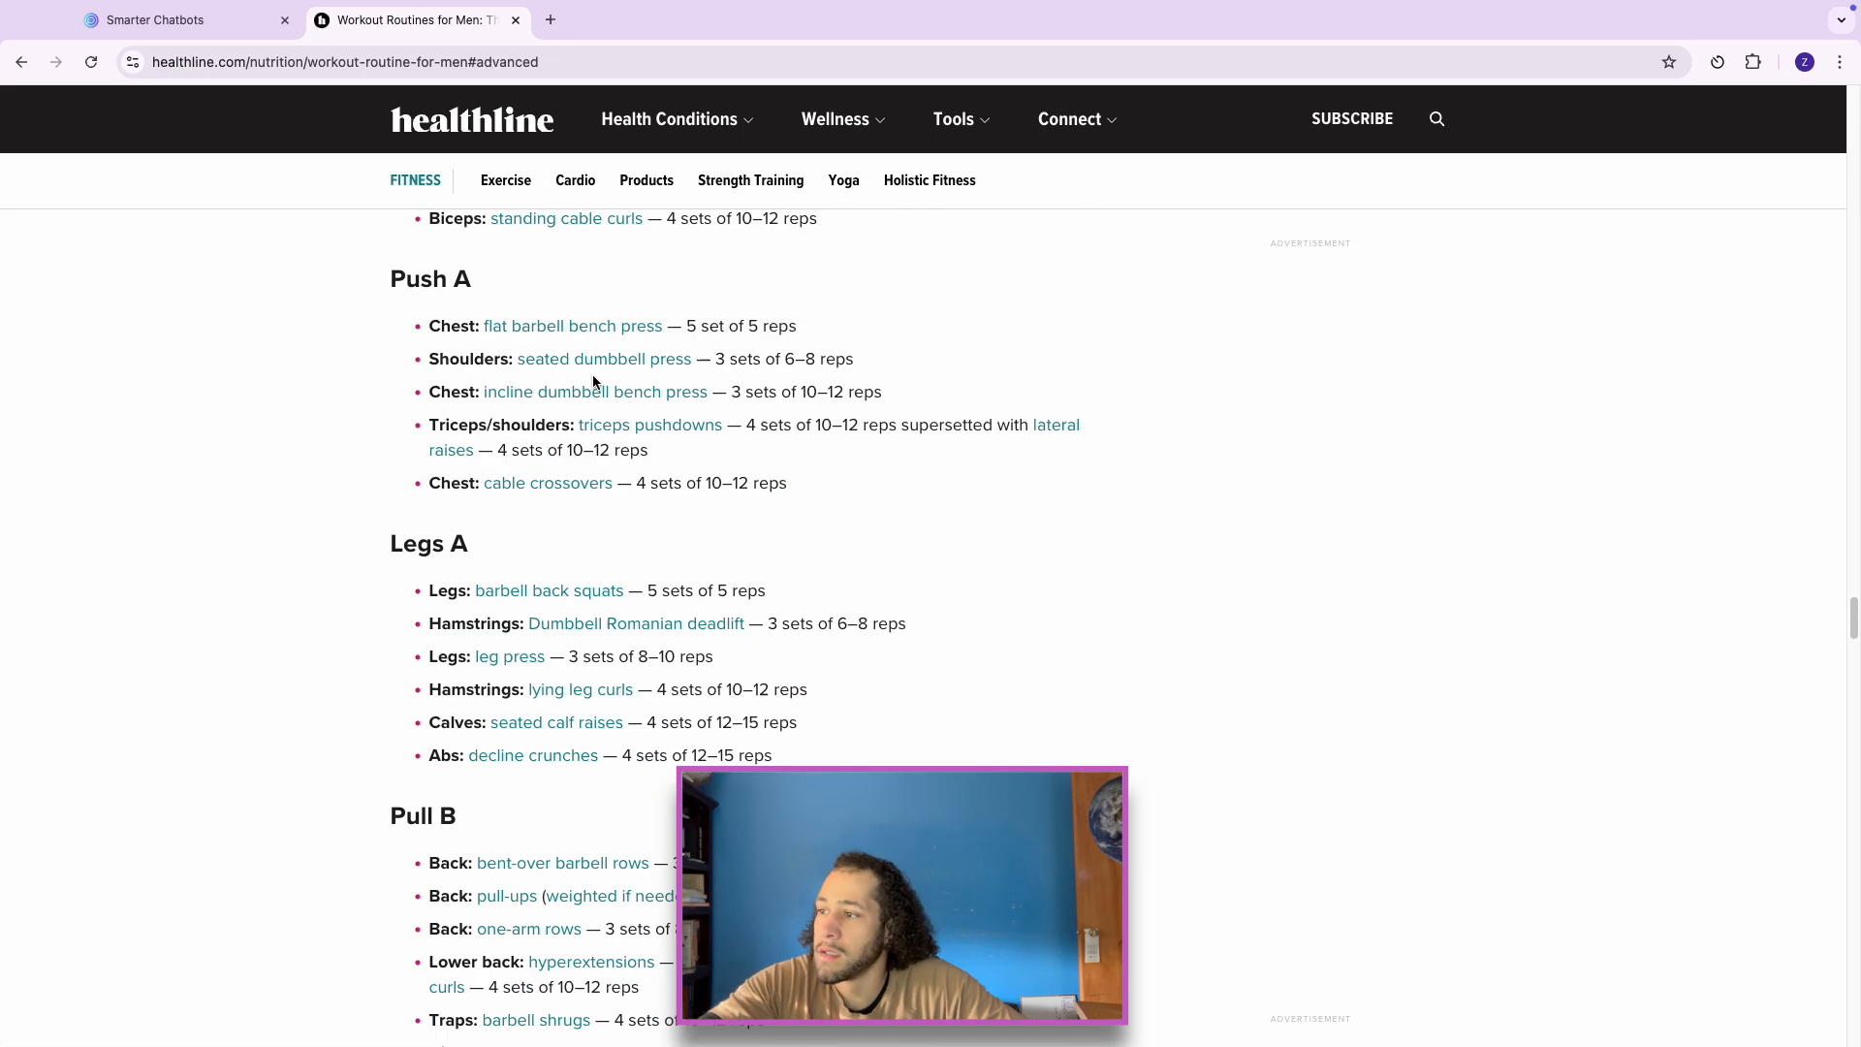
pyautogui.scroll(13, 783, 485)
pyautogui.click(370, 66)
pyautogui.press('super+c')
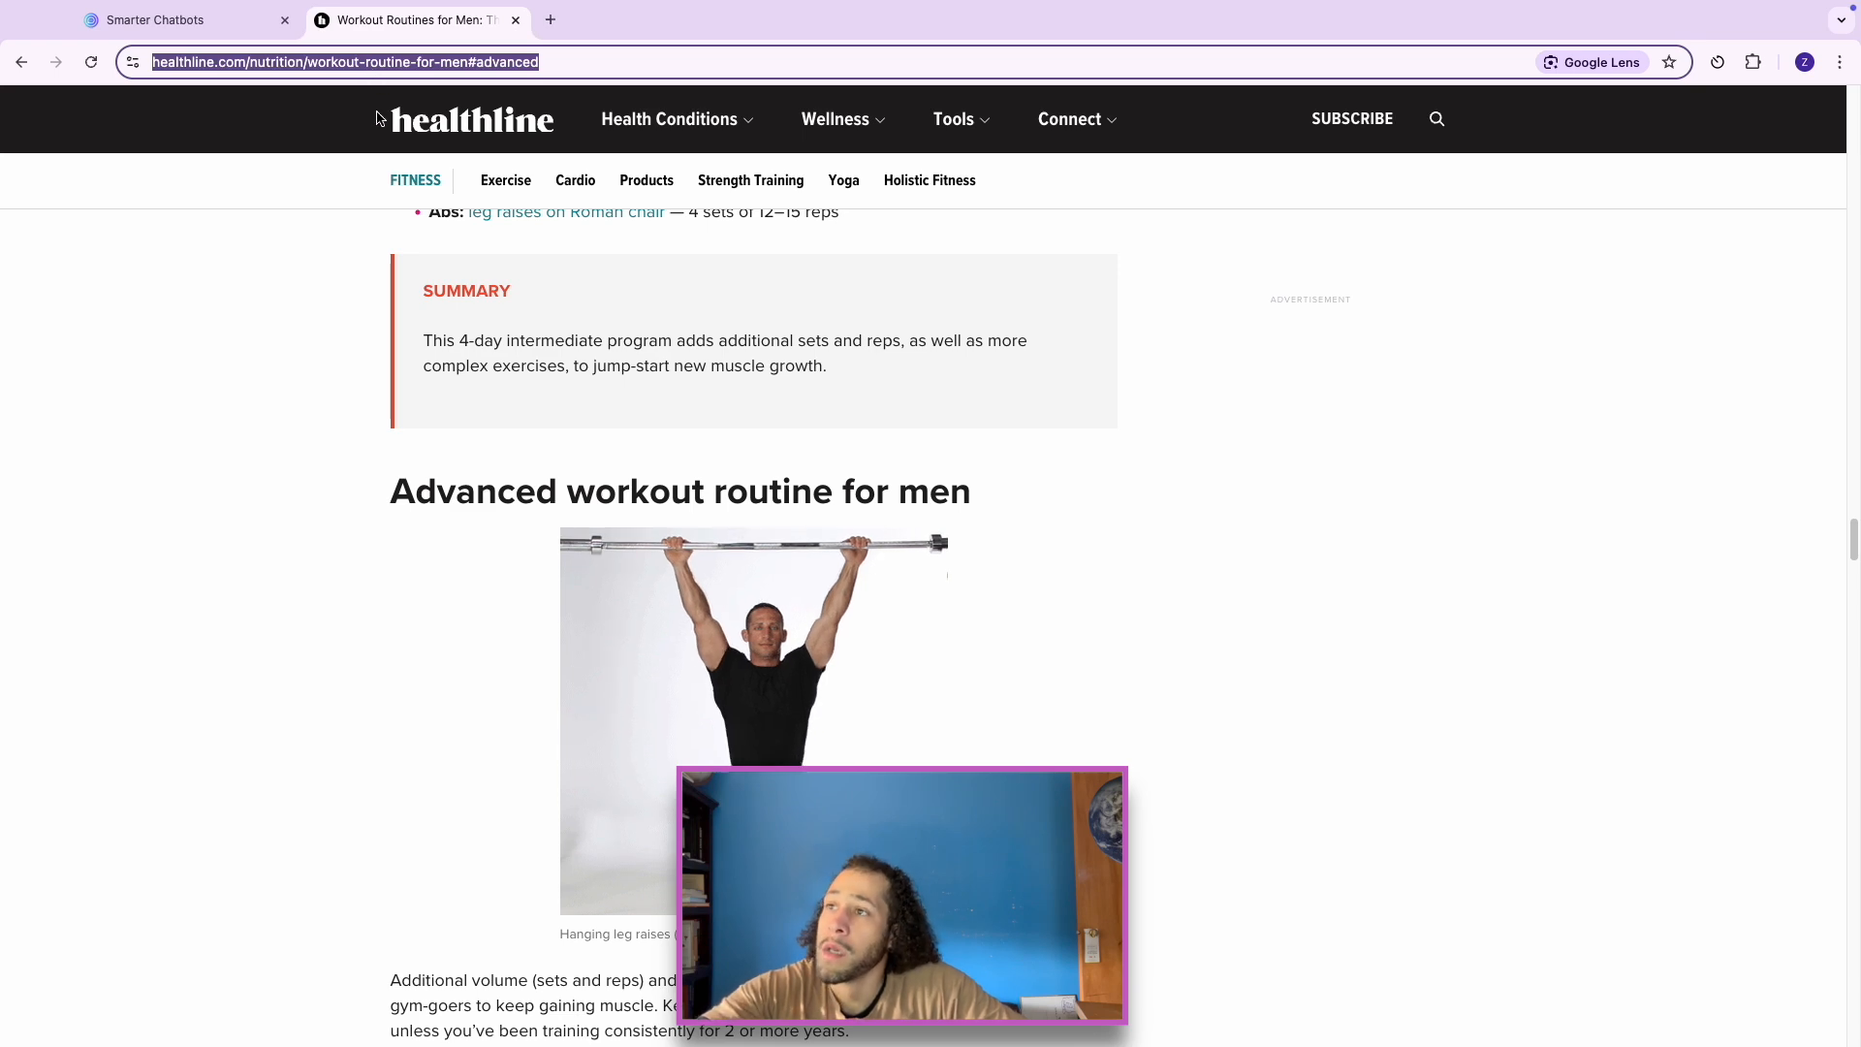
pyautogui.scroll(-8, 547, 249)
pyautogui.scroll(10, 547, 249)
pyautogui.click(156, 20)
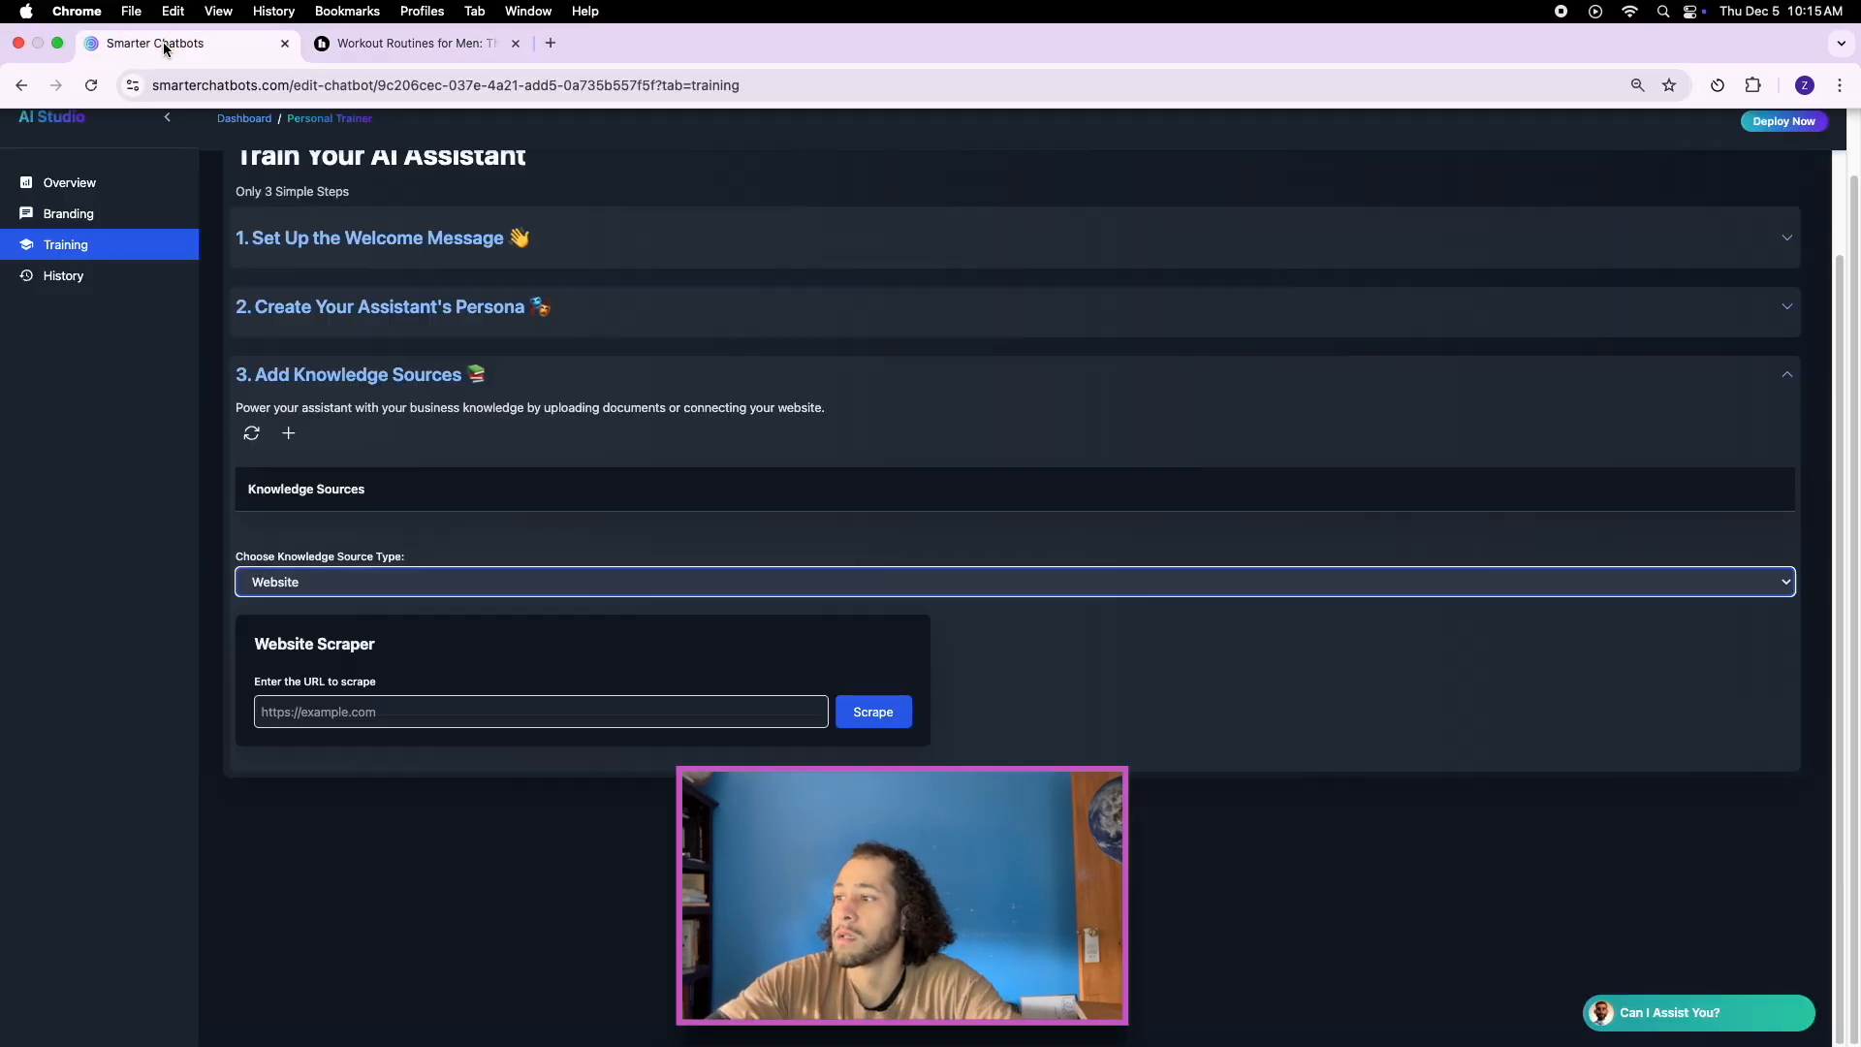
pyautogui.click(338, 713)
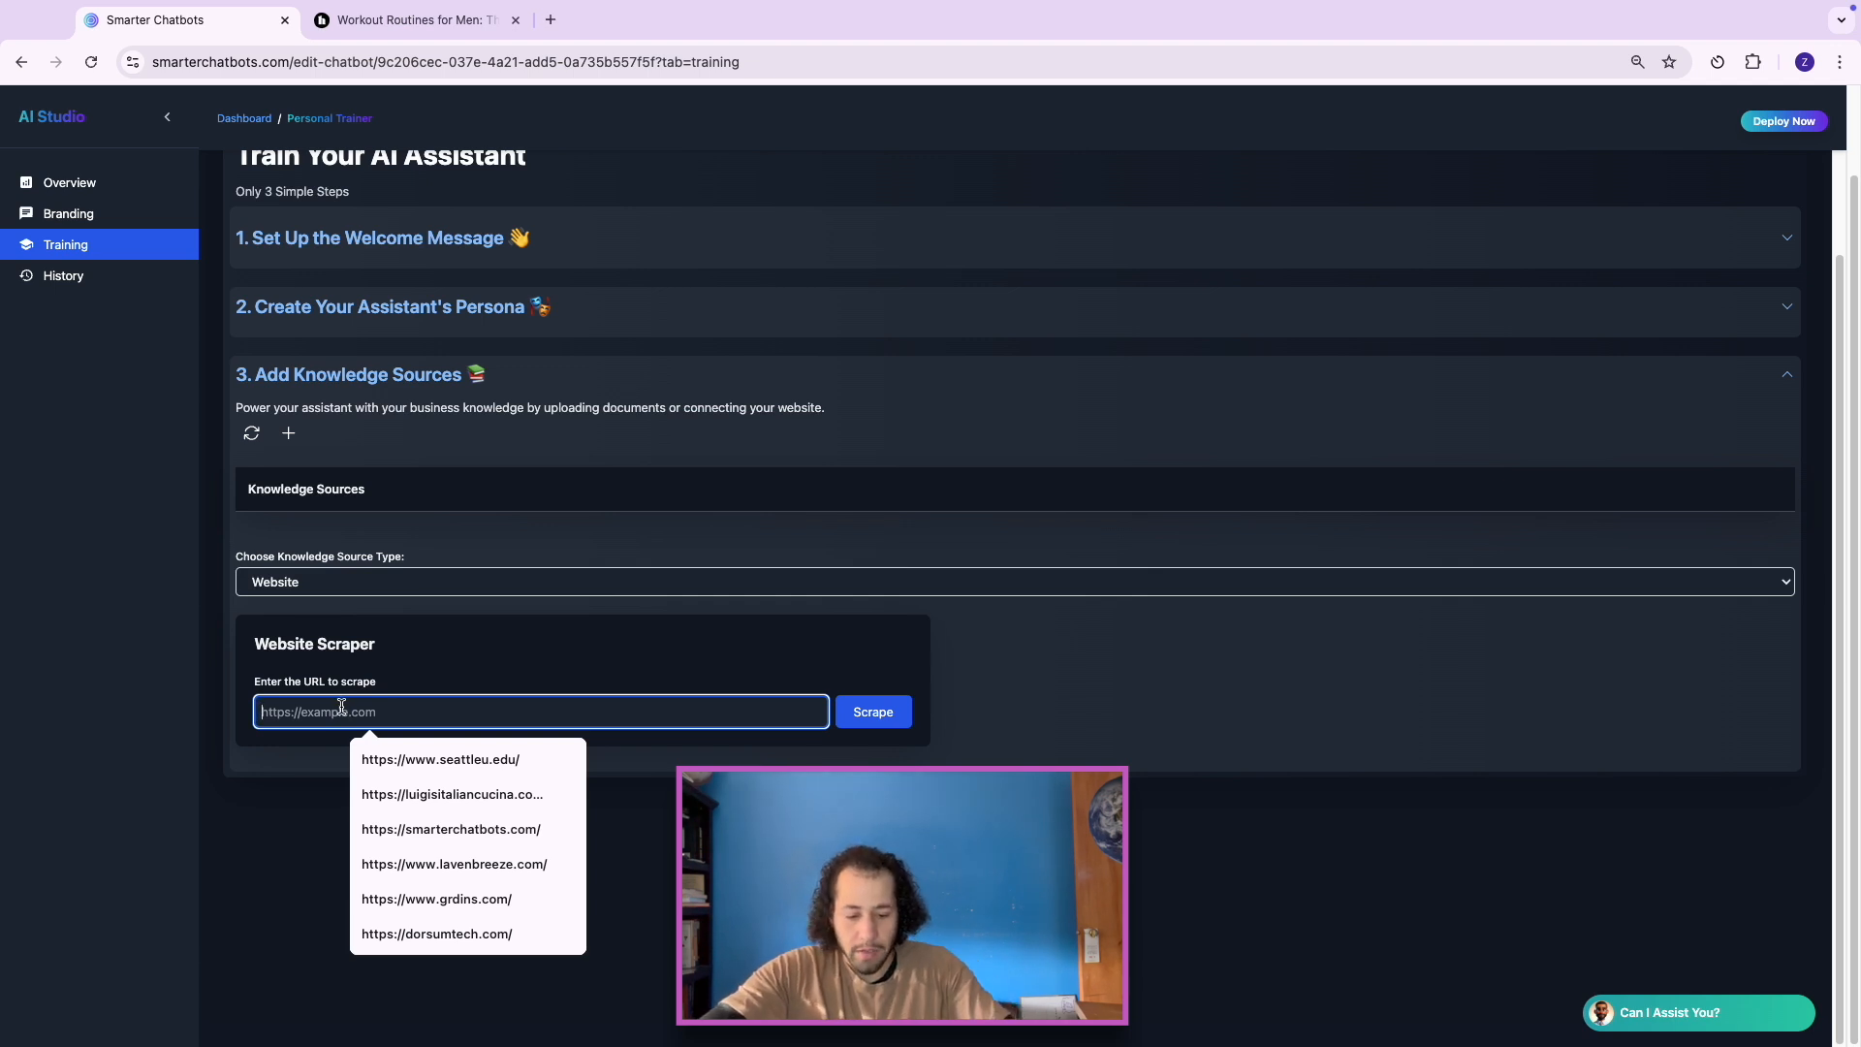
pyautogui.press('super+v')
pyautogui.click(897, 723)
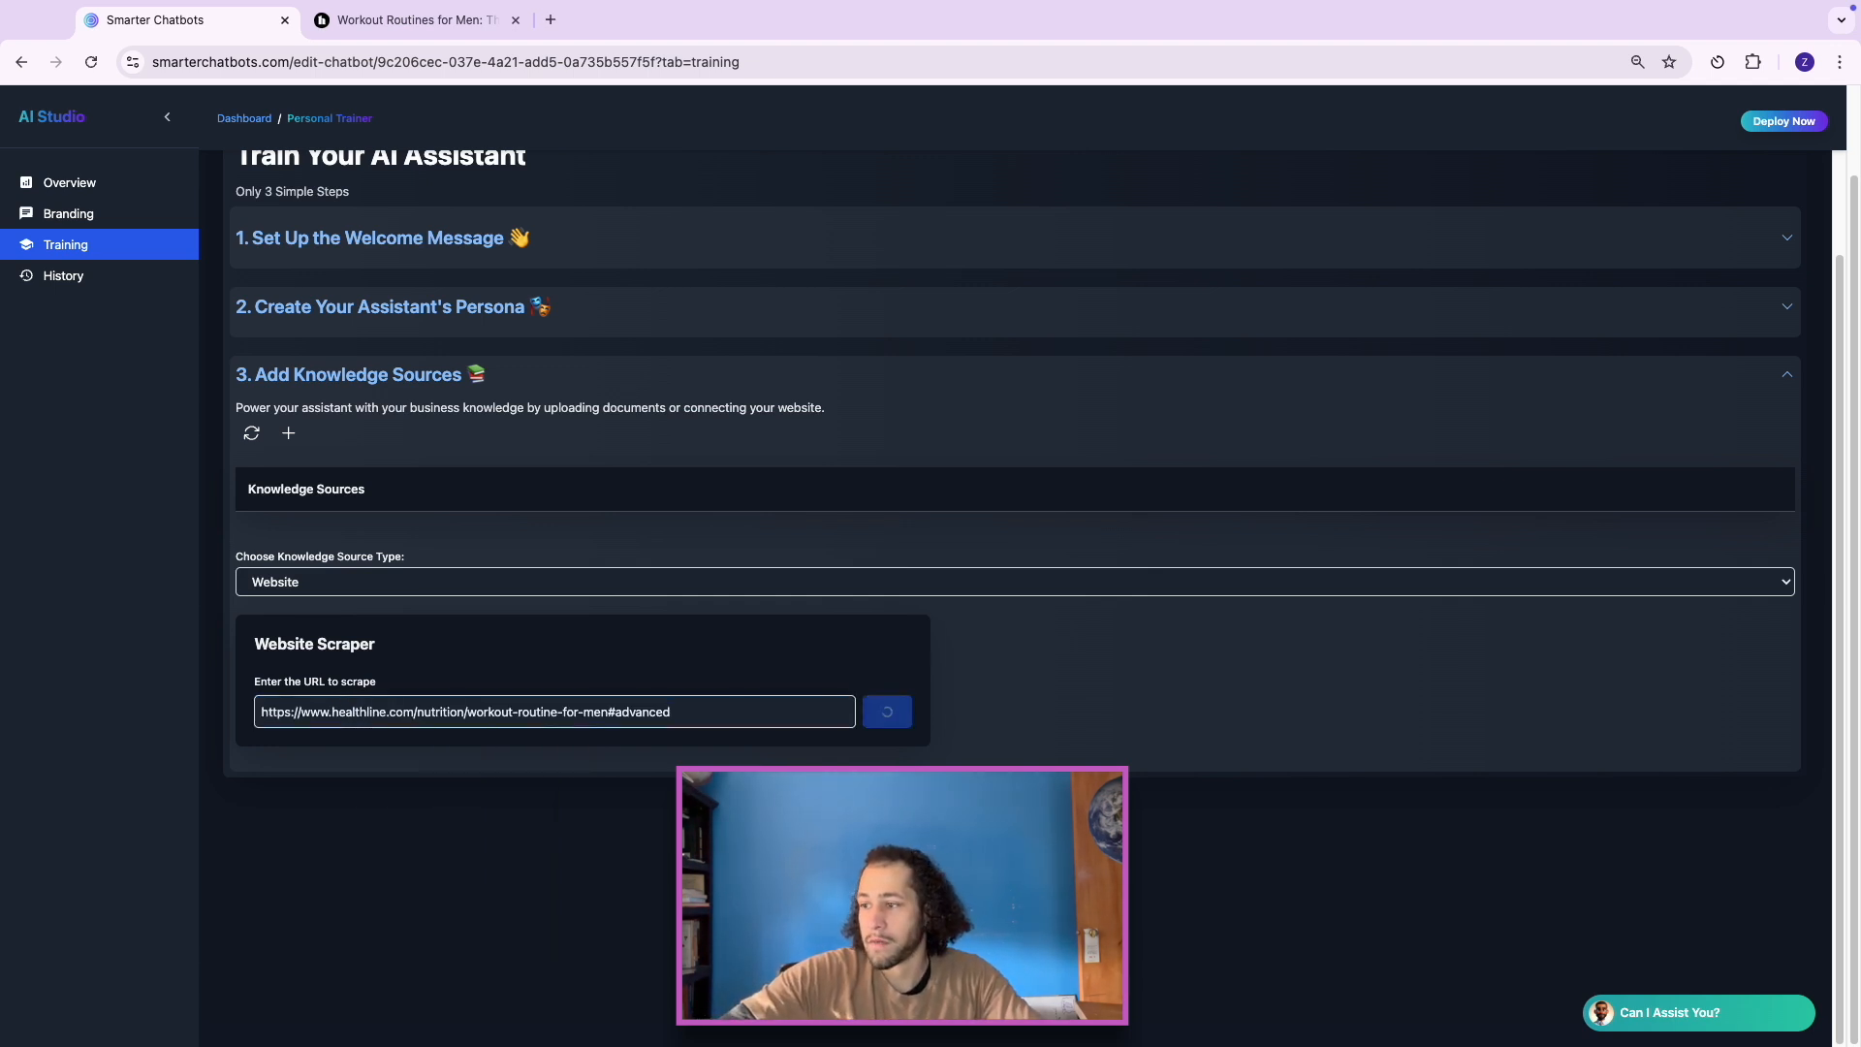
# Step: Delete the scraped social media links one after another, starting with the first YouTube link in the list
pyautogui.scroll(-3, 500, 696)
pyautogui.scroll(-1, 500, 696)
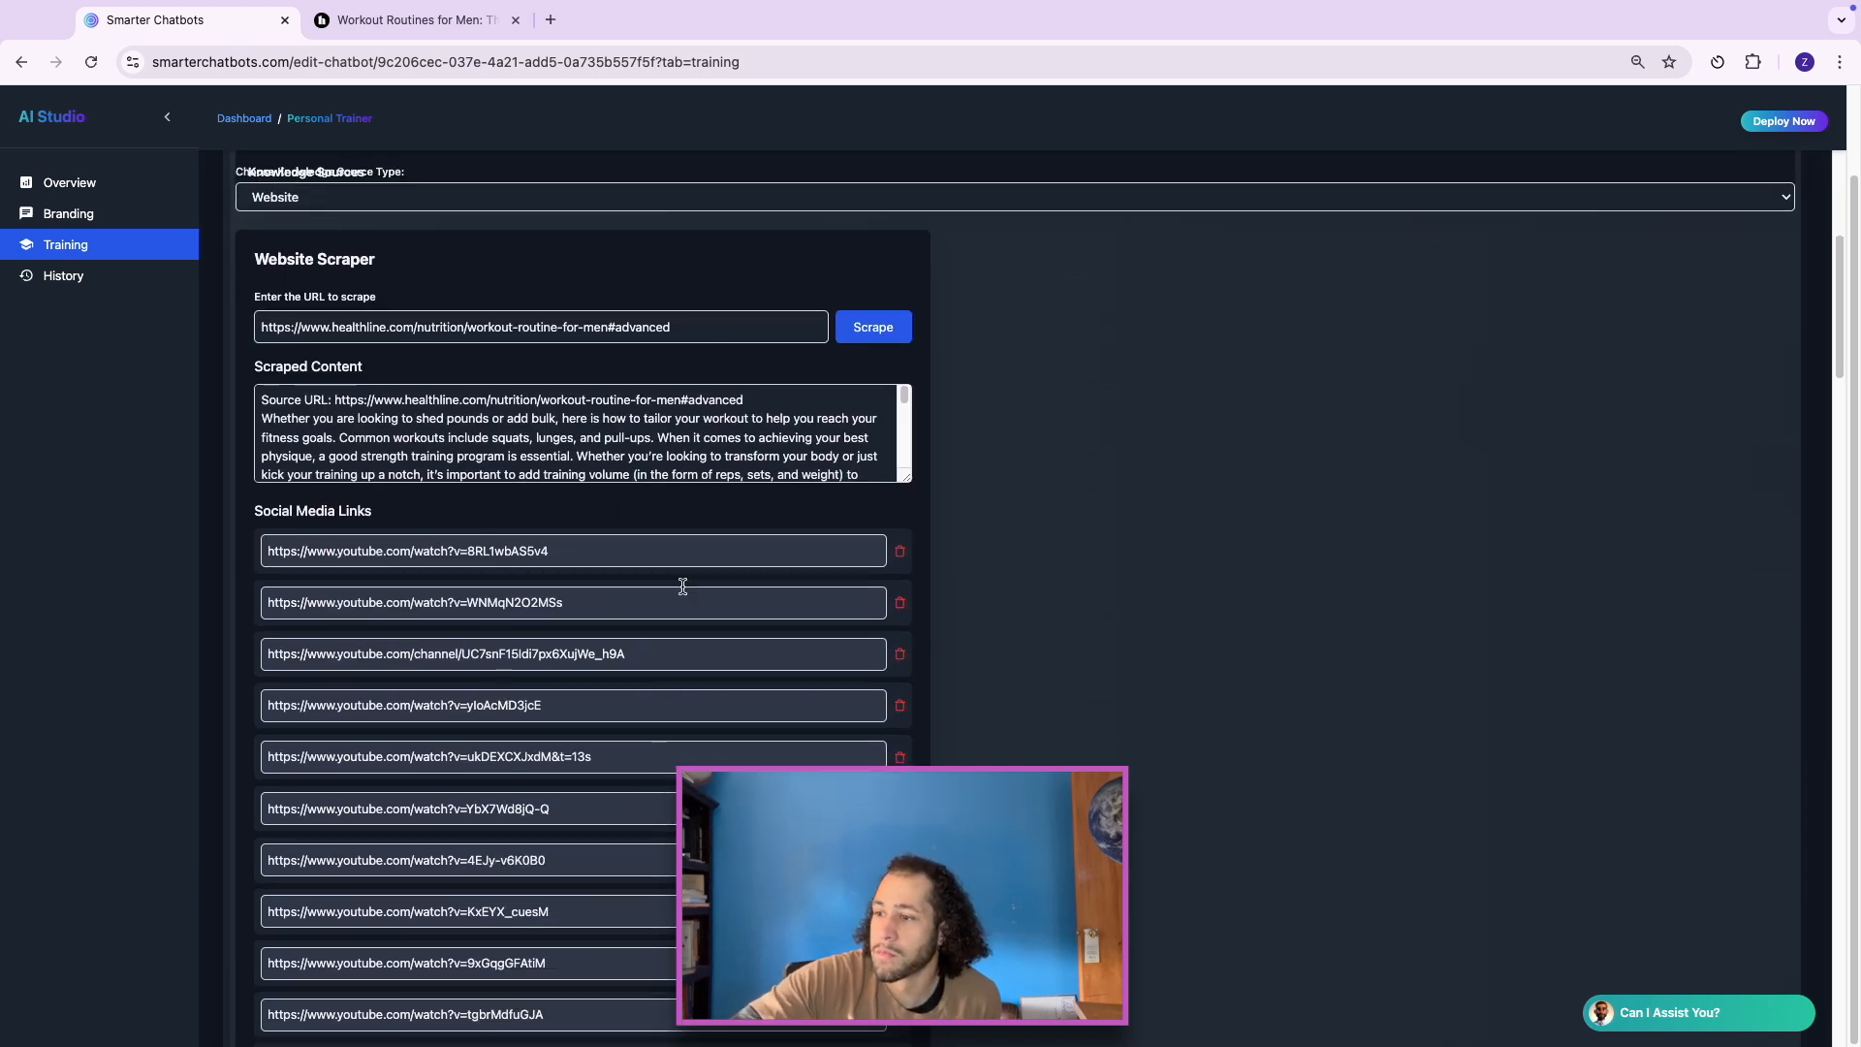
pyautogui.click(900, 552)
pyautogui.click(900, 553)
pyautogui.click(900, 552)
pyautogui.click(900, 552)
pyautogui.click(901, 553)
pyautogui.click(901, 553)
pyautogui.click(901, 553)
pyautogui.click(901, 553)
pyautogui.click(900, 552)
pyautogui.click(901, 553)
pyautogui.click(901, 552)
pyautogui.click(901, 553)
pyautogui.click(901, 553)
pyautogui.click(900, 552)
pyautogui.click(901, 552)
pyautogui.click(901, 552)
pyautogui.click(900, 553)
pyautogui.click(900, 553)
pyautogui.click(901, 553)
pyautogui.click(900, 552)
pyautogui.click(900, 552)
pyautogui.click(900, 553)
pyautogui.click(901, 552)
pyautogui.click(900, 552)
pyautogui.click(900, 552)
pyautogui.click(901, 553)
pyautogui.click(900, 553)
pyautogui.click(901, 553)
pyautogui.click(901, 553)
pyautogui.click(901, 552)
pyautogui.click(900, 553)
pyautogui.click(900, 553)
pyautogui.click(901, 553)
pyautogui.click(901, 552)
pyautogui.click(901, 553)
pyautogui.click(900, 553)
# Step: Enlarge the scraped content text box so that much more of the article text is shown
pyautogui.scroll(-10, 746, 436)
pyautogui.moveTo(909, 479); pyautogui.dragTo(913, 1043)
pyautogui.scroll(3, 702, 623)
pyautogui.scroll(-1, 610, 675)
pyautogui.scroll(1, 611, 676)
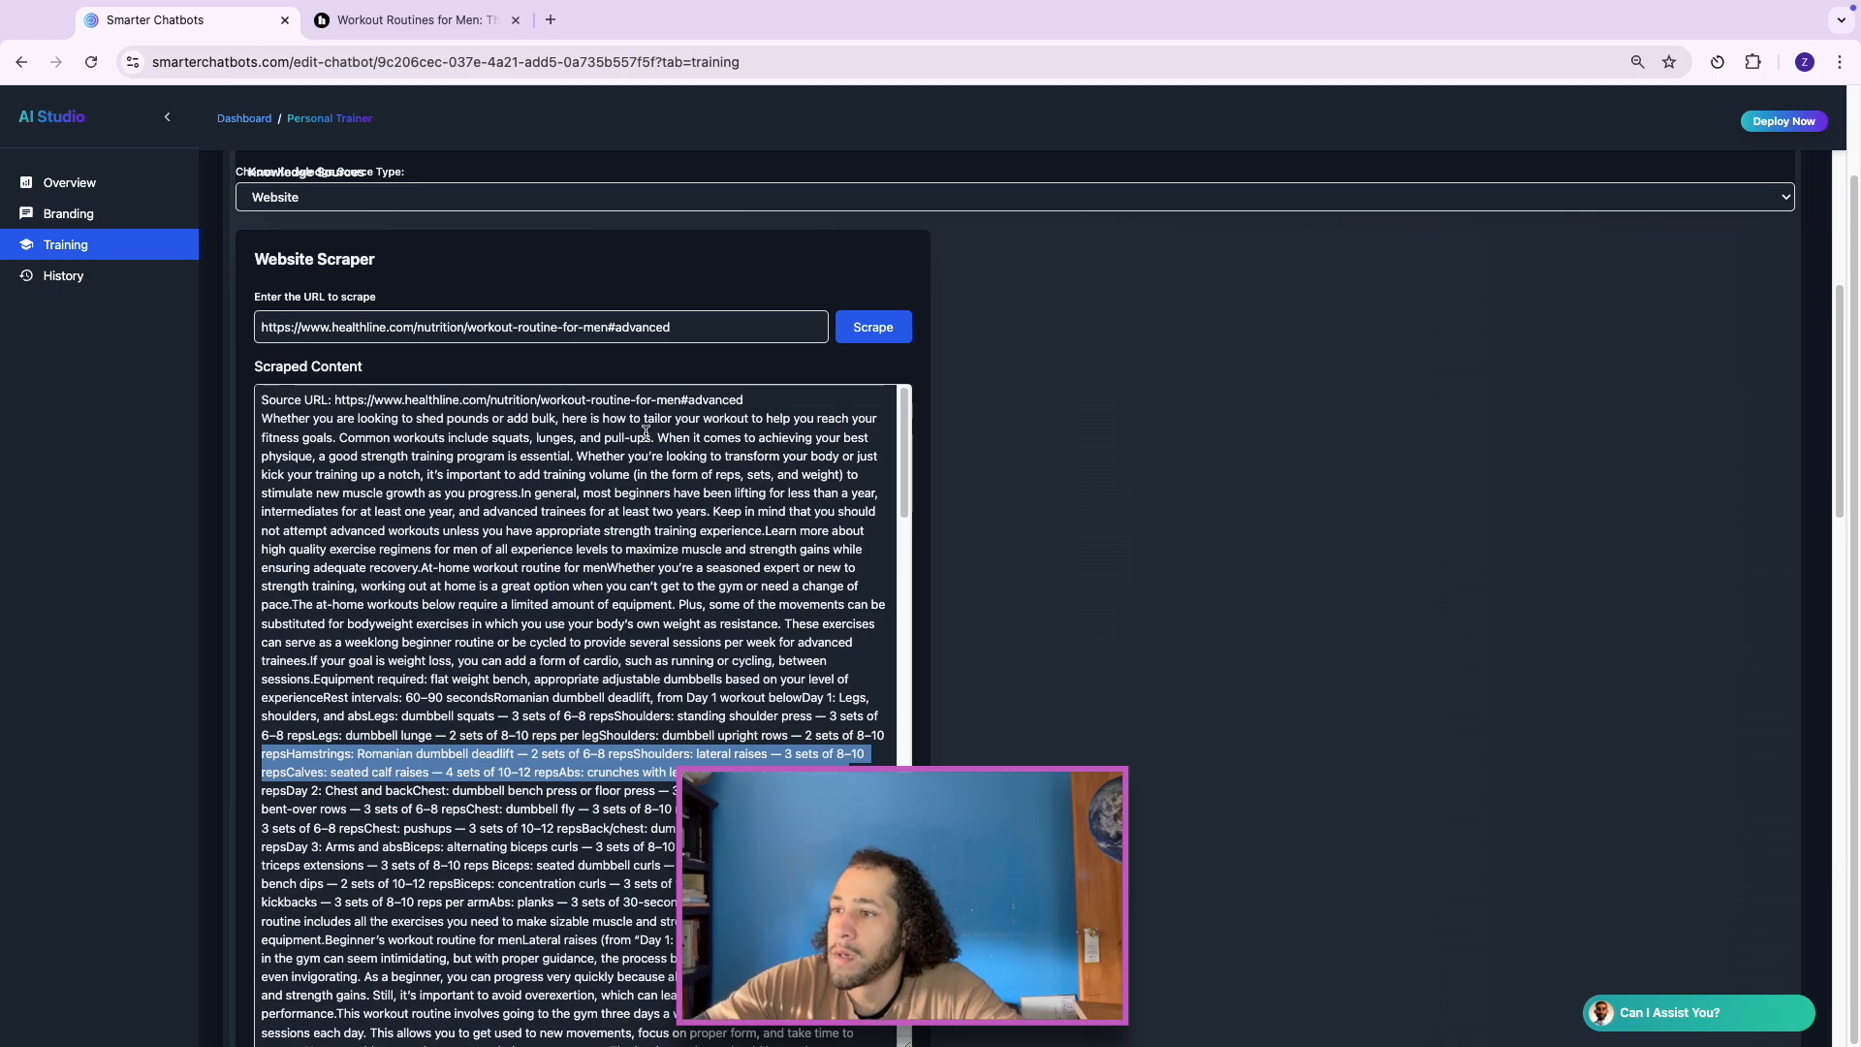
# Step: Review the scraped article text and highlight the social media links listed at its end
pyautogui.scroll(-6, 492, 553)
pyautogui.scroll(-15, 491, 553)
pyautogui.scroll(3, 591, 732)
pyautogui.moveTo(263, 494); pyautogui.dragTo(588, 757)
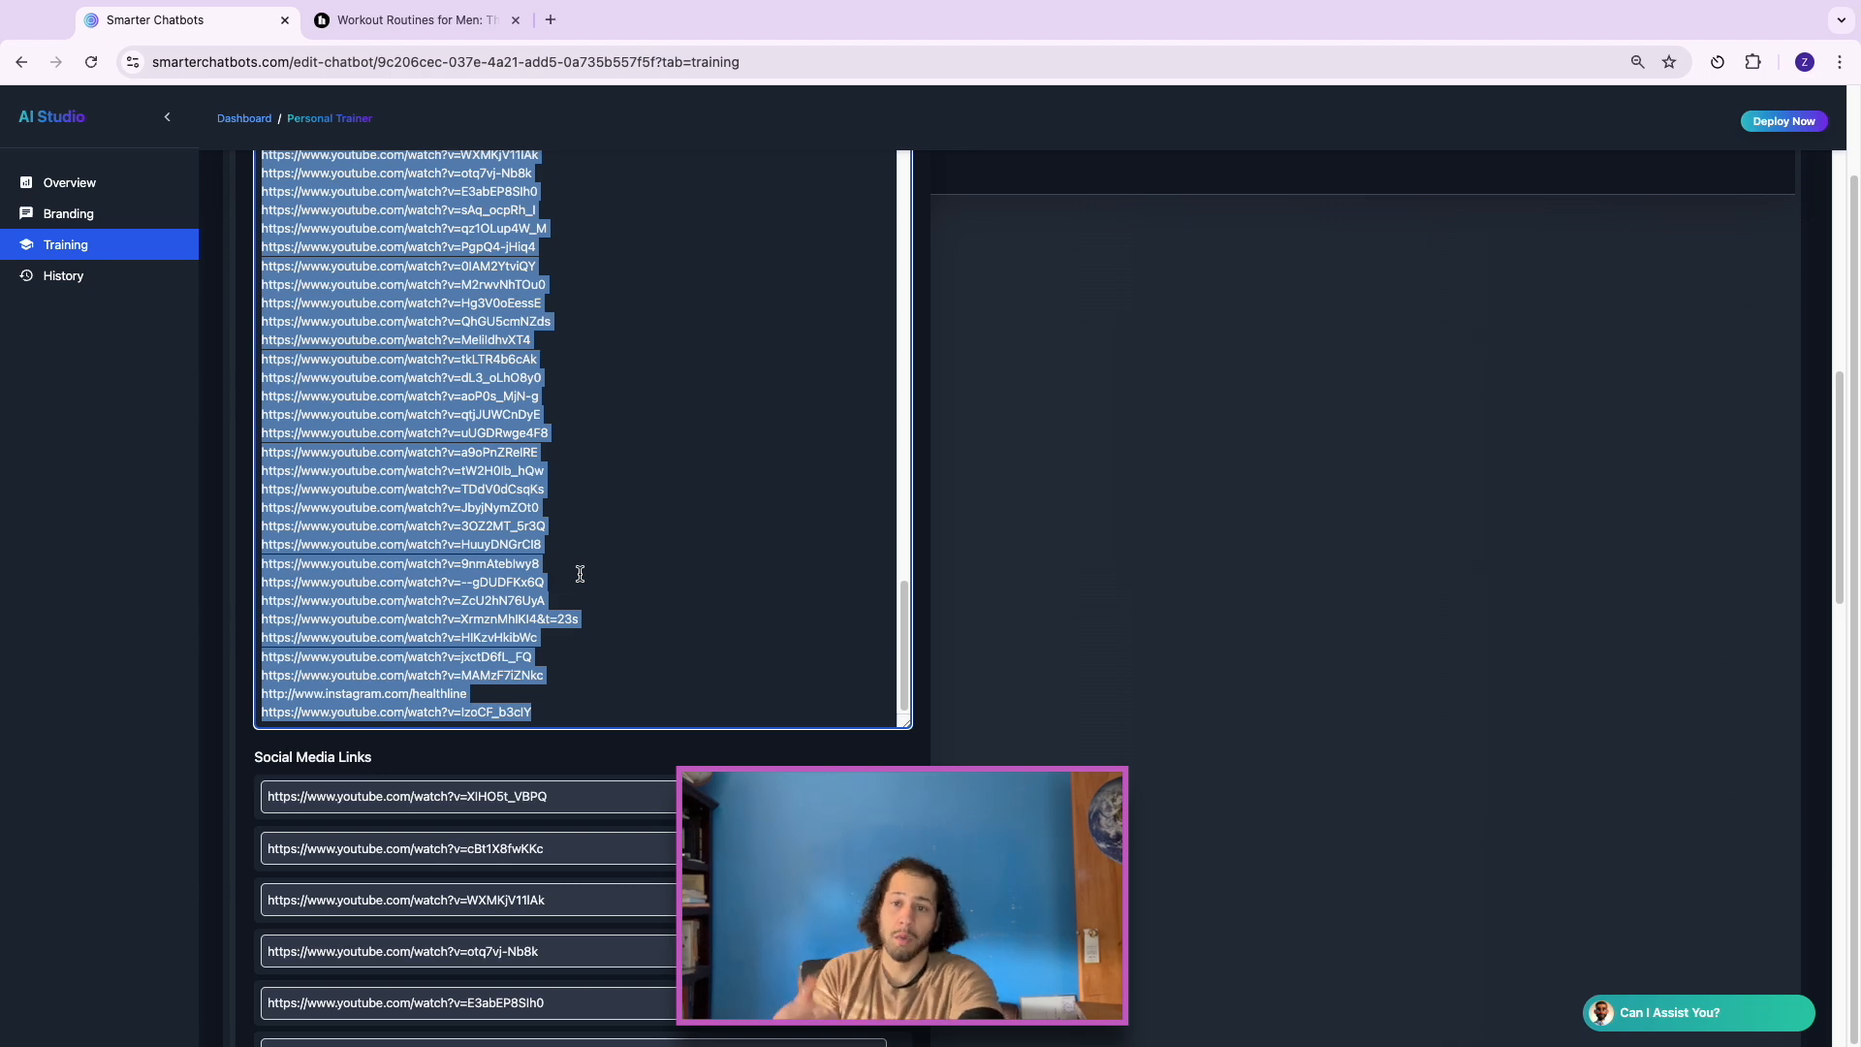
pyautogui.scroll(3, 578, 578)
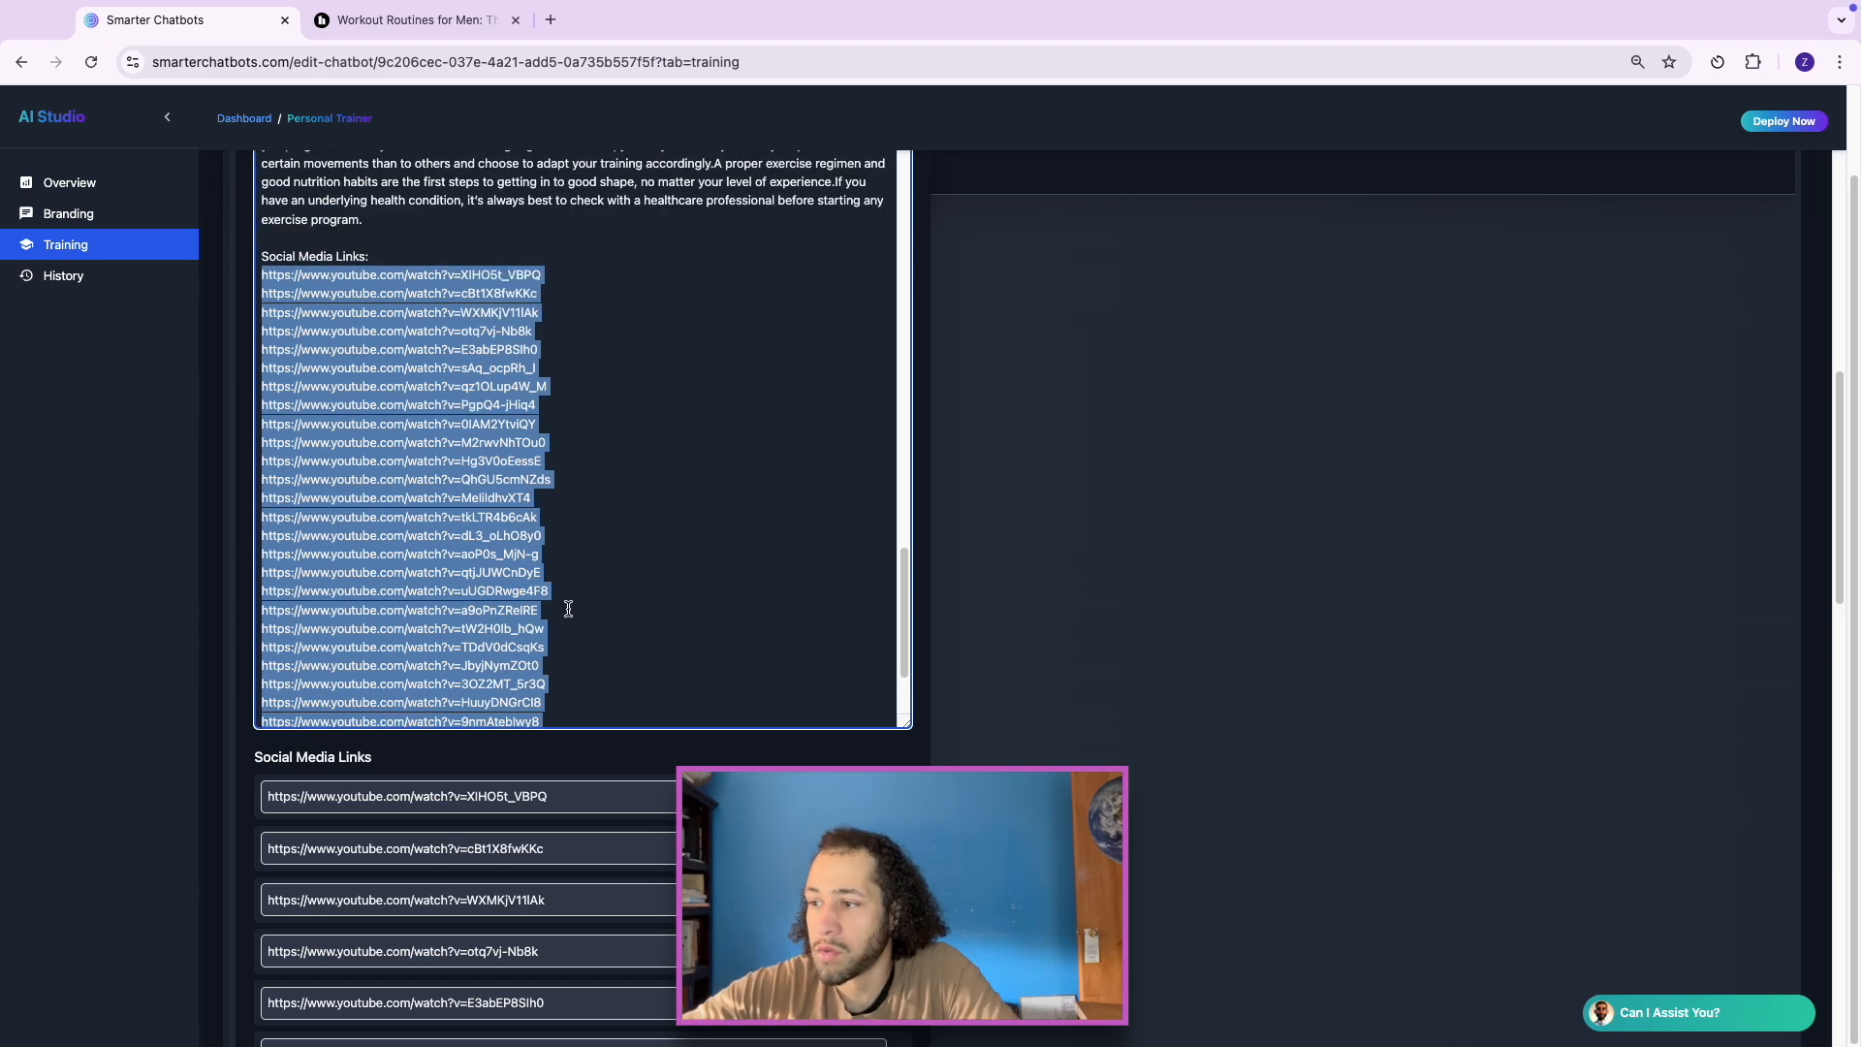
pyautogui.click(570, 461)
# Step: Delete all remaining social media links from the end of the list upward and save the scraped data
pyautogui.scroll(-15, 577, 652)
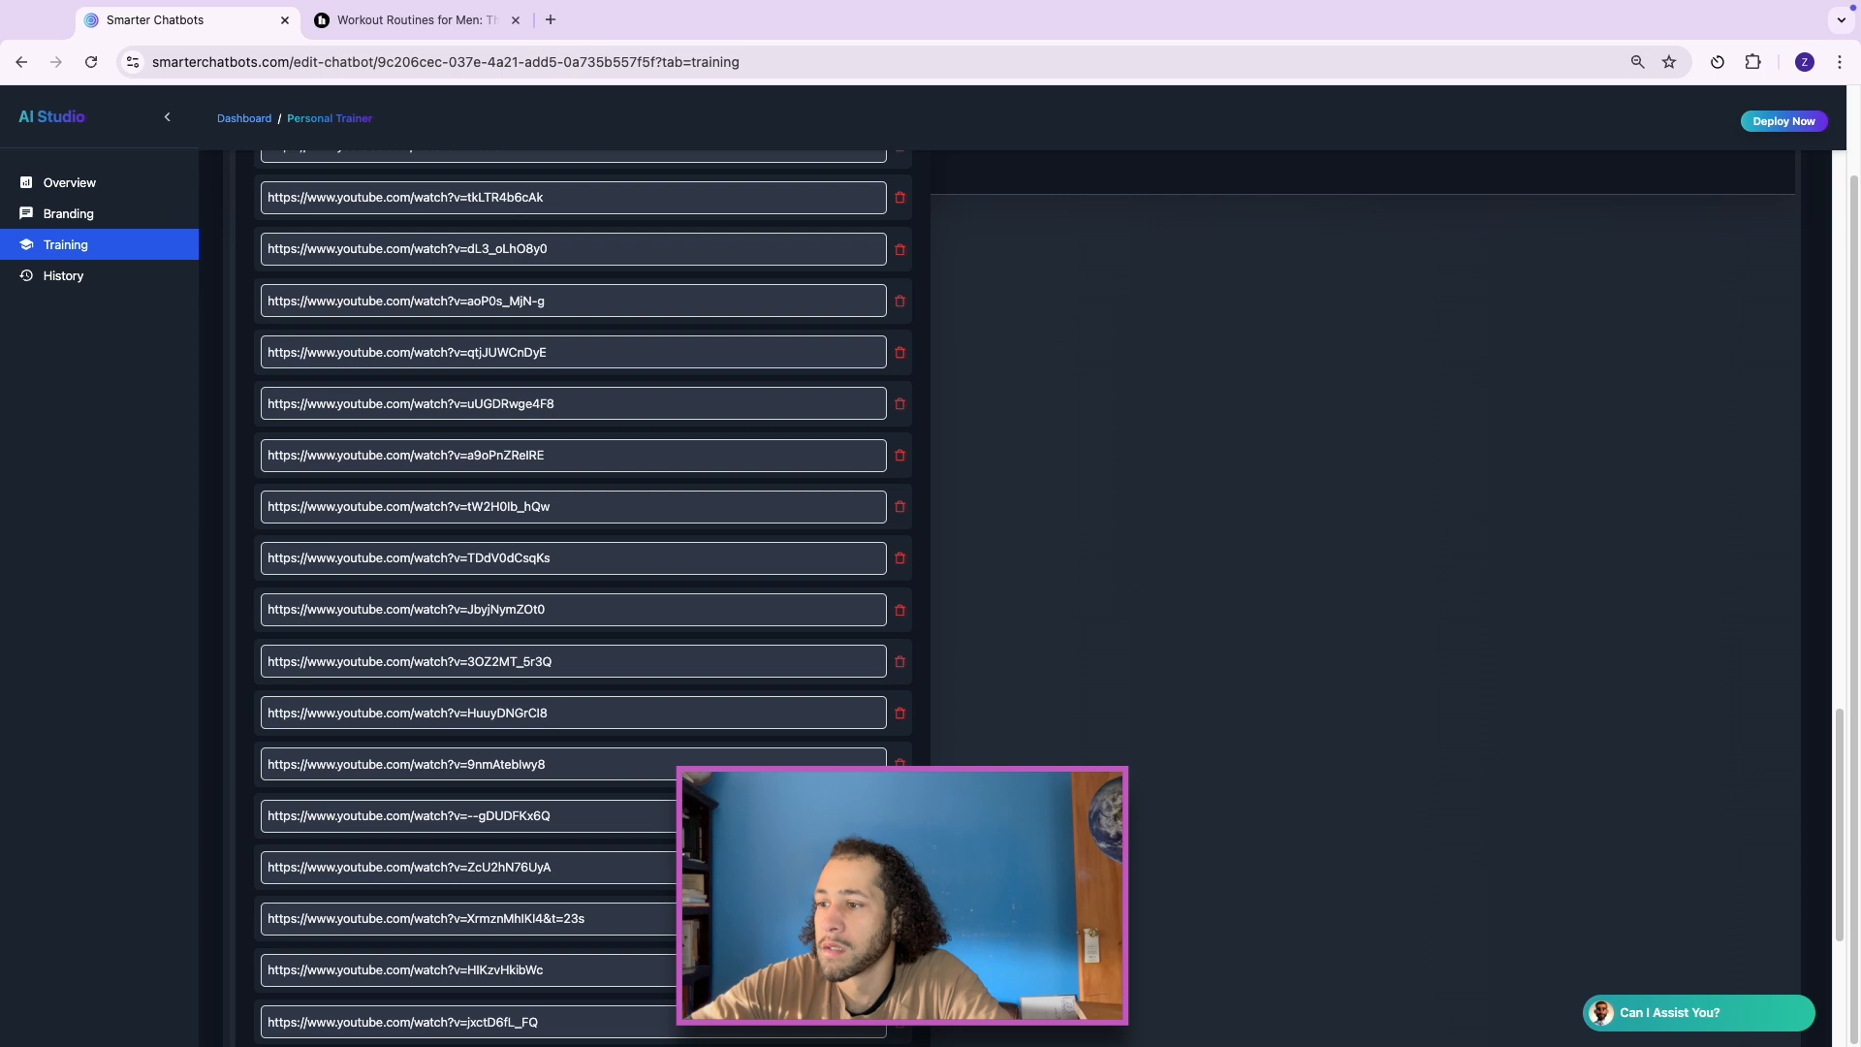
pyautogui.scroll(-4, 577, 582)
pyautogui.scroll(1, 577, 484)
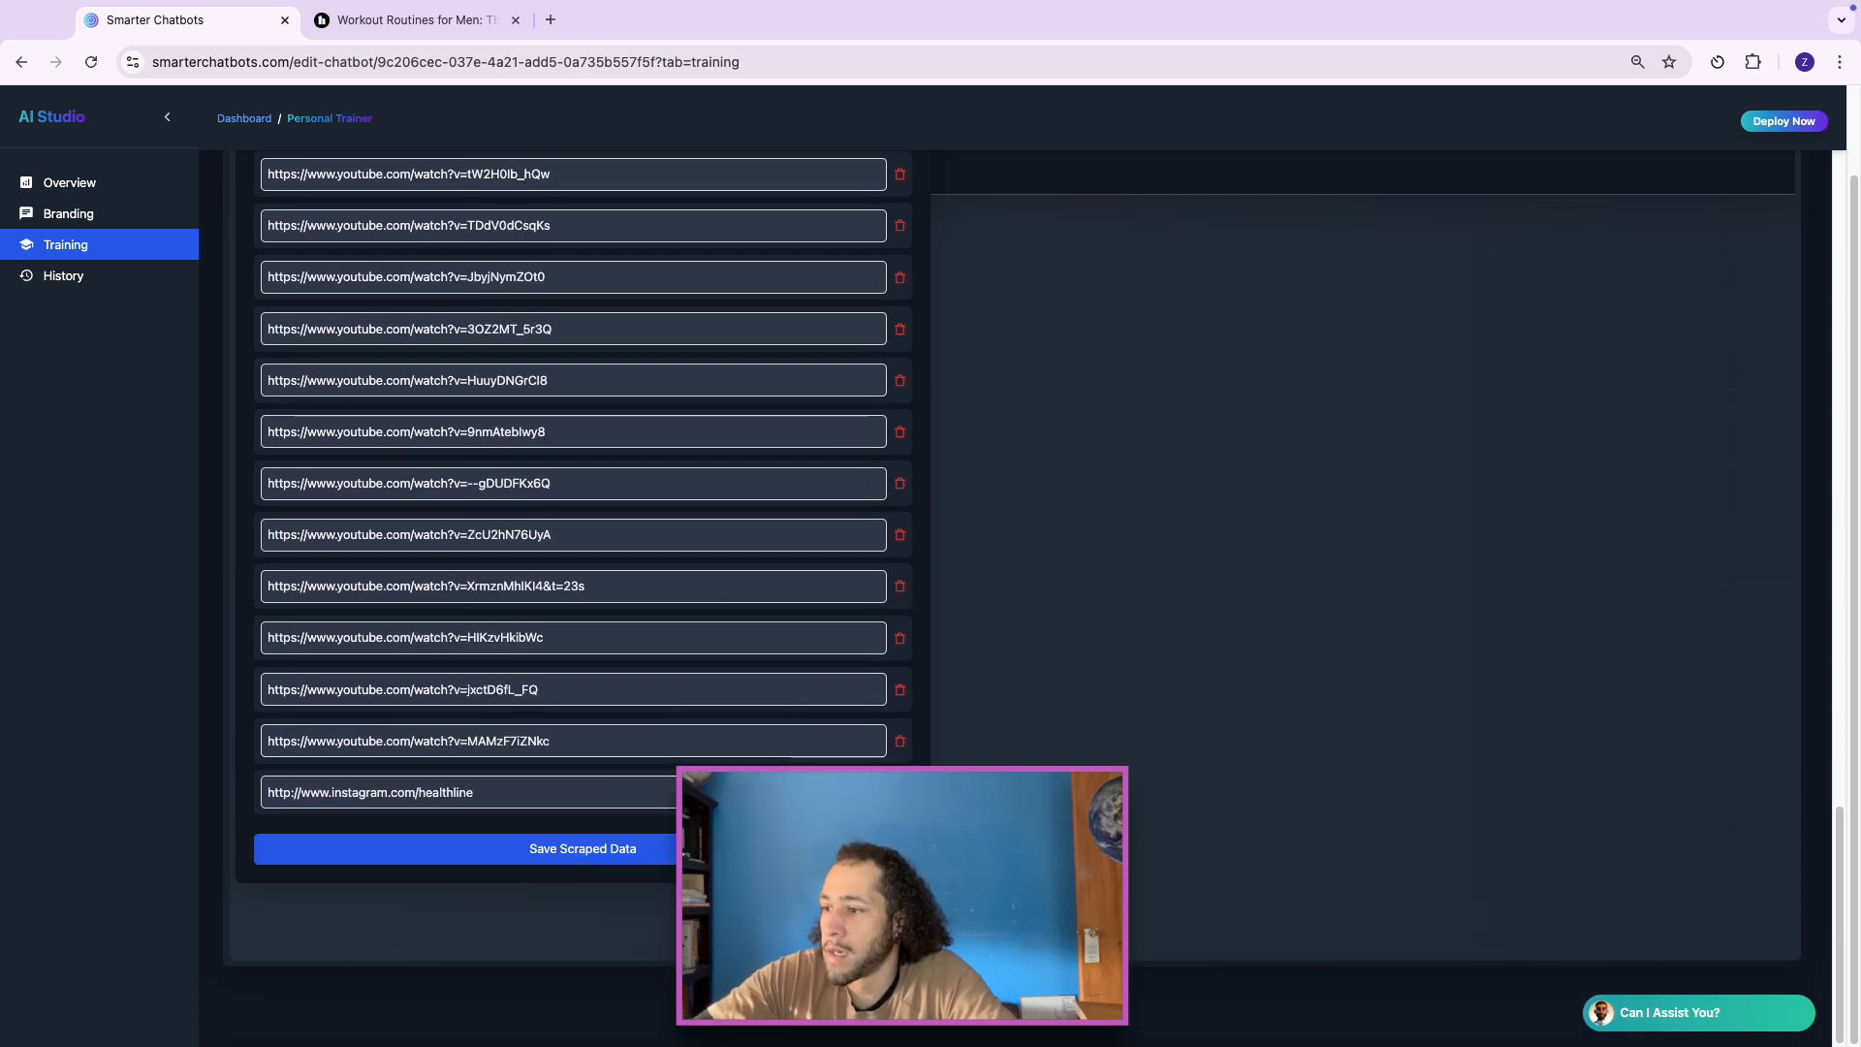
pyautogui.click(899, 793)
pyautogui.click(899, 793)
pyautogui.click(899, 793)
pyautogui.click(899, 793)
pyautogui.click(900, 793)
pyautogui.click(899, 793)
pyautogui.click(899, 793)
pyautogui.click(900, 793)
pyautogui.click(900, 793)
pyautogui.click(900, 793)
pyautogui.click(900, 793)
pyautogui.click(900, 793)
pyautogui.click(899, 793)
pyautogui.click(899, 793)
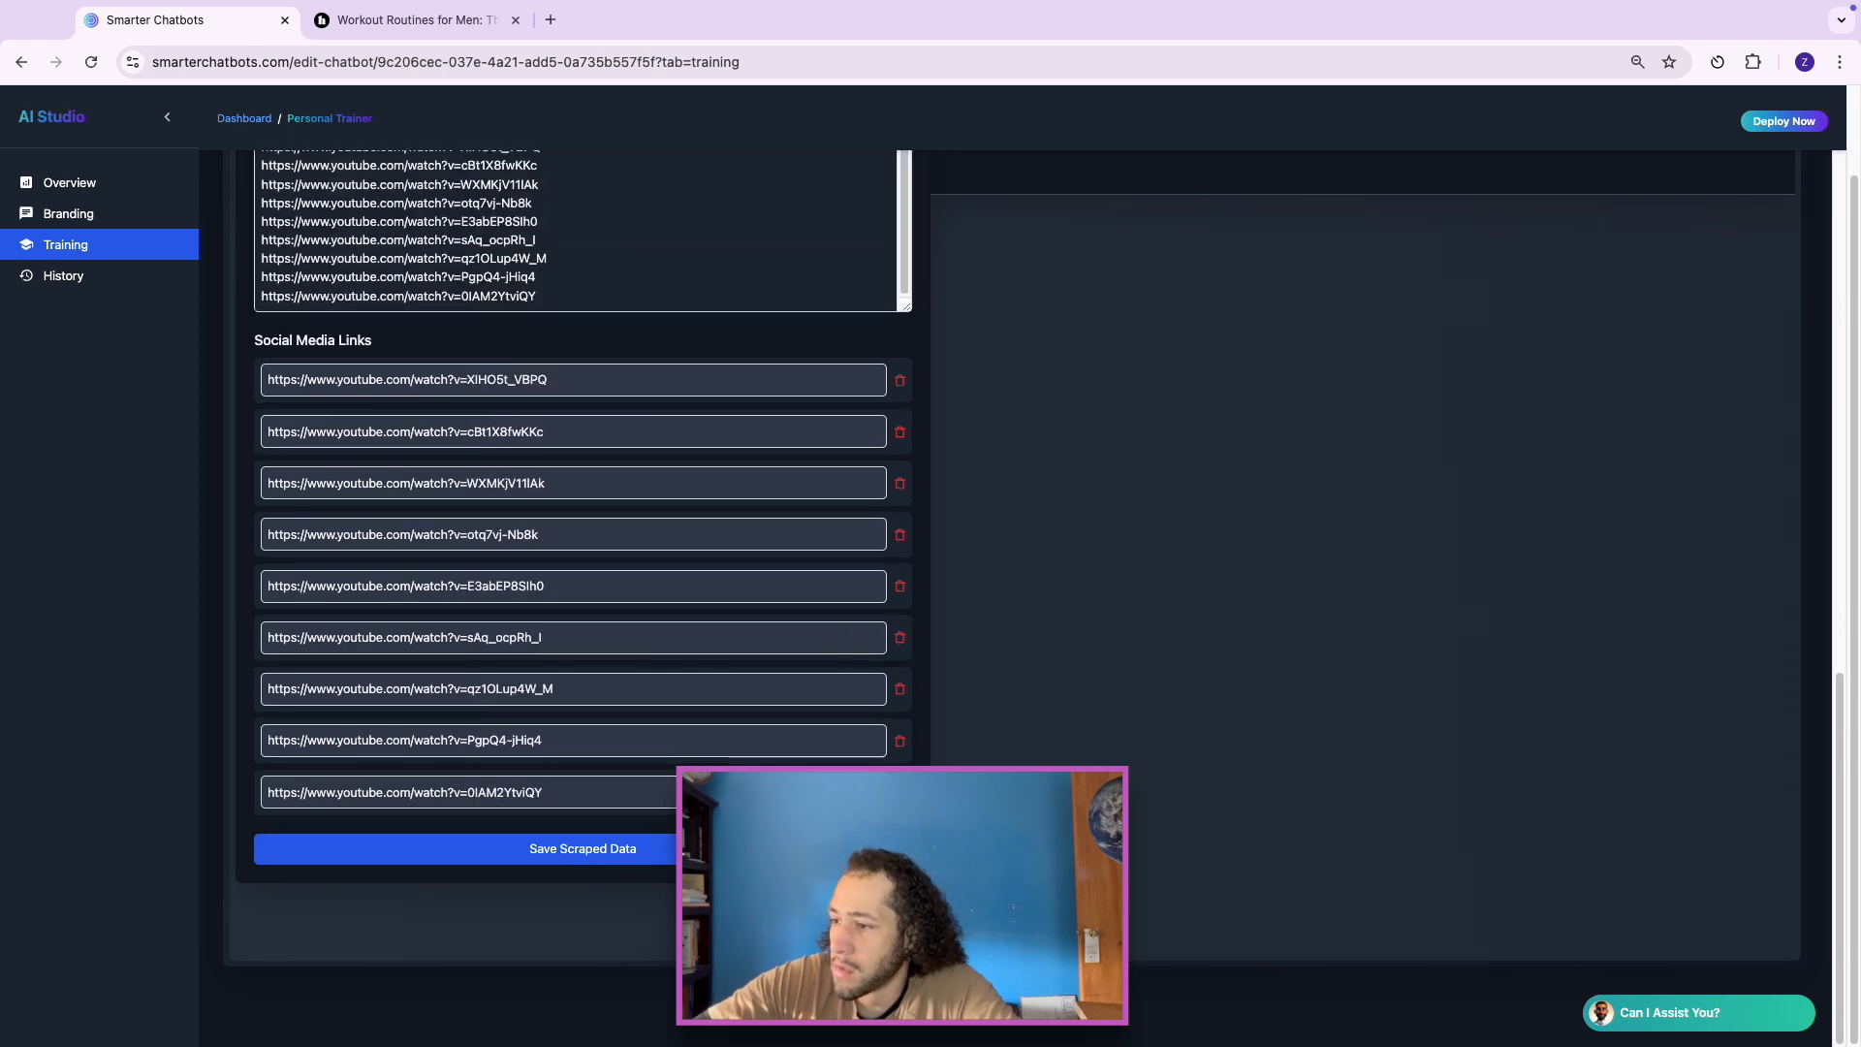
pyautogui.click(900, 793)
pyautogui.click(900, 793)
pyautogui.click(900, 793)
pyautogui.click(900, 793)
pyautogui.click(899, 793)
pyautogui.click(899, 793)
pyautogui.click(900, 793)
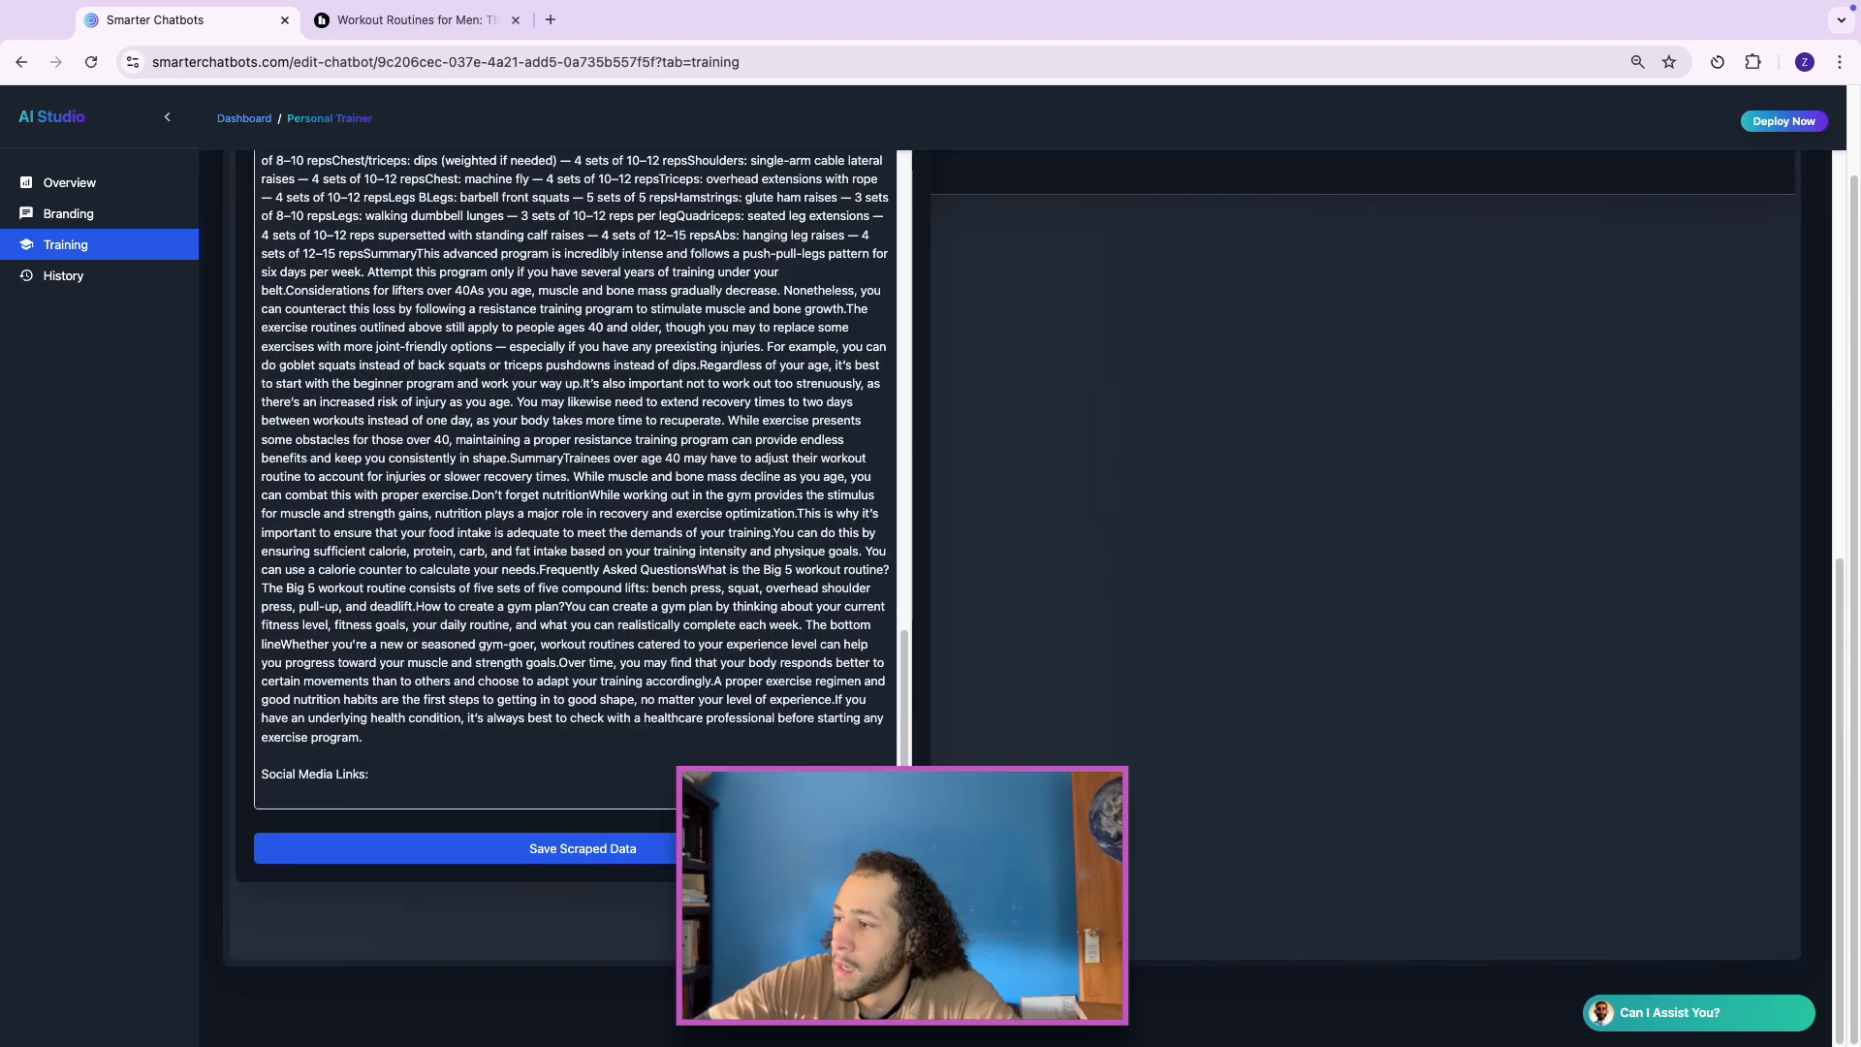
pyautogui.click(824, 849)
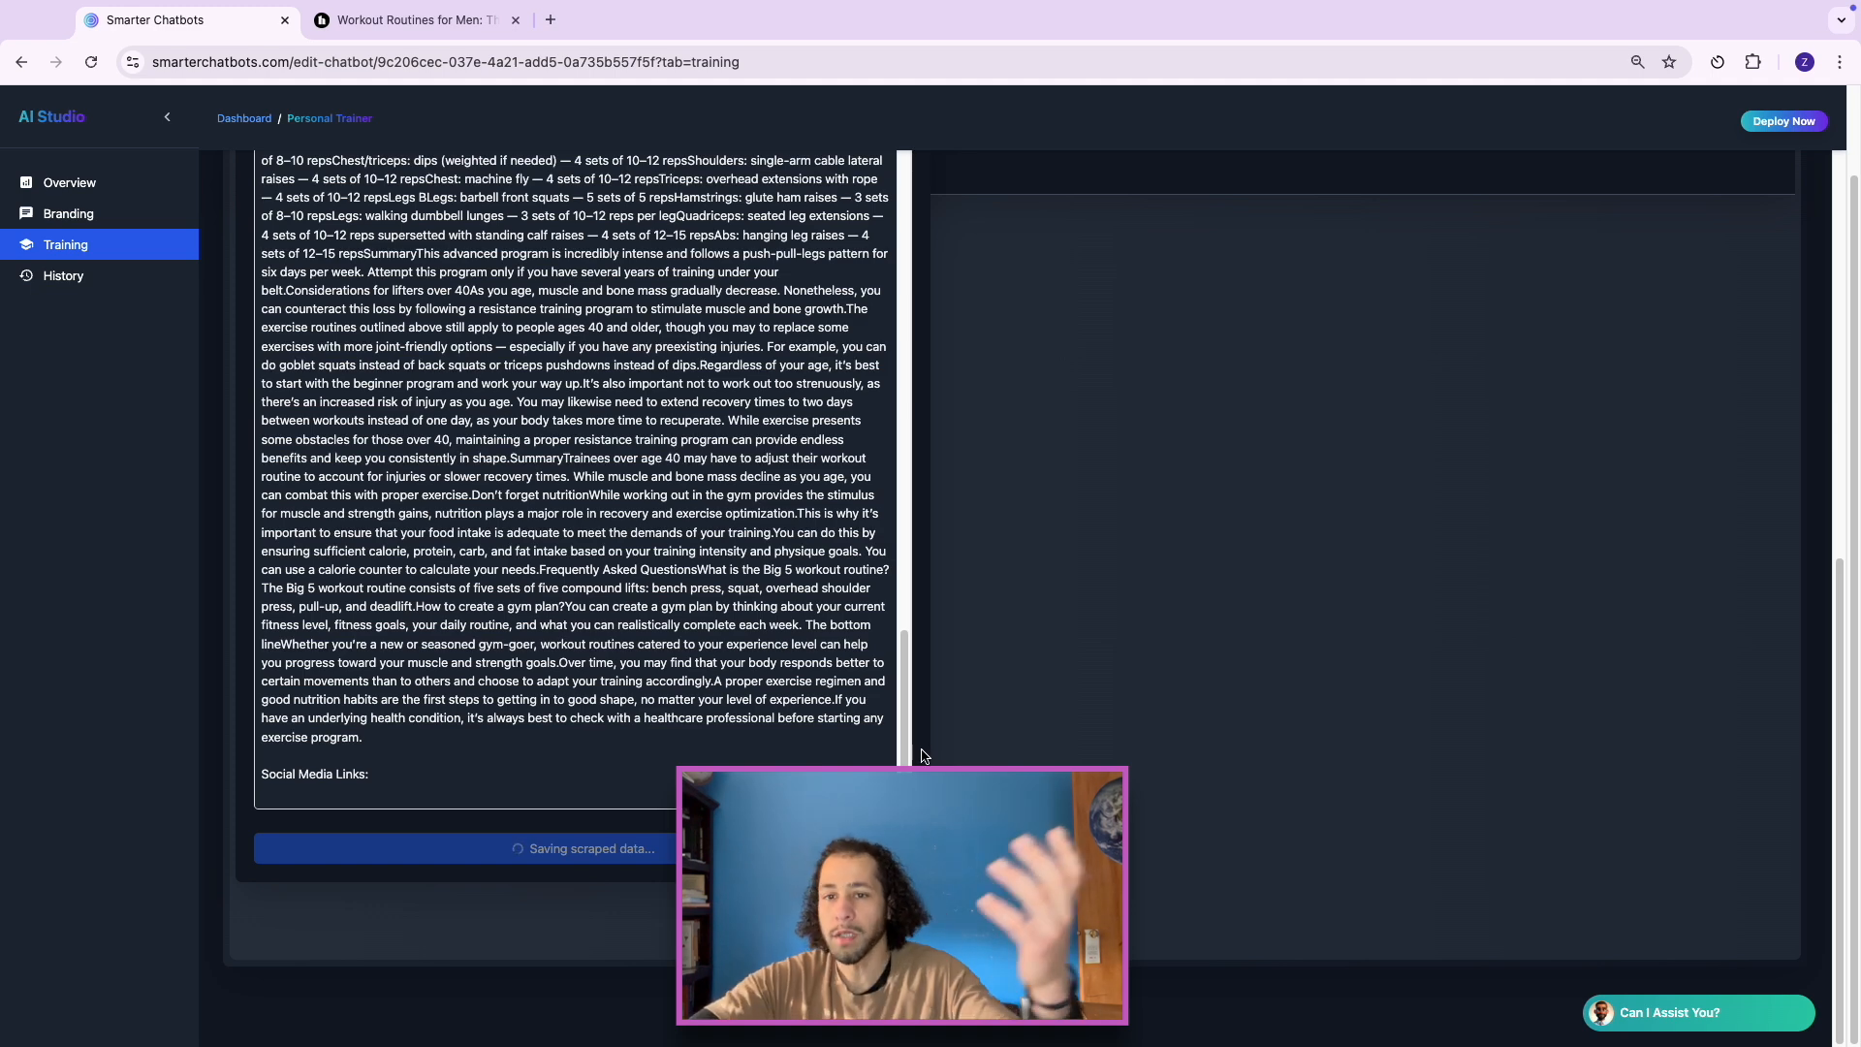
# Step: Ask the live Personal Trainer chatbot on the overview page "hey what are we doing today" and read its reply
pyautogui.click(101, 183)
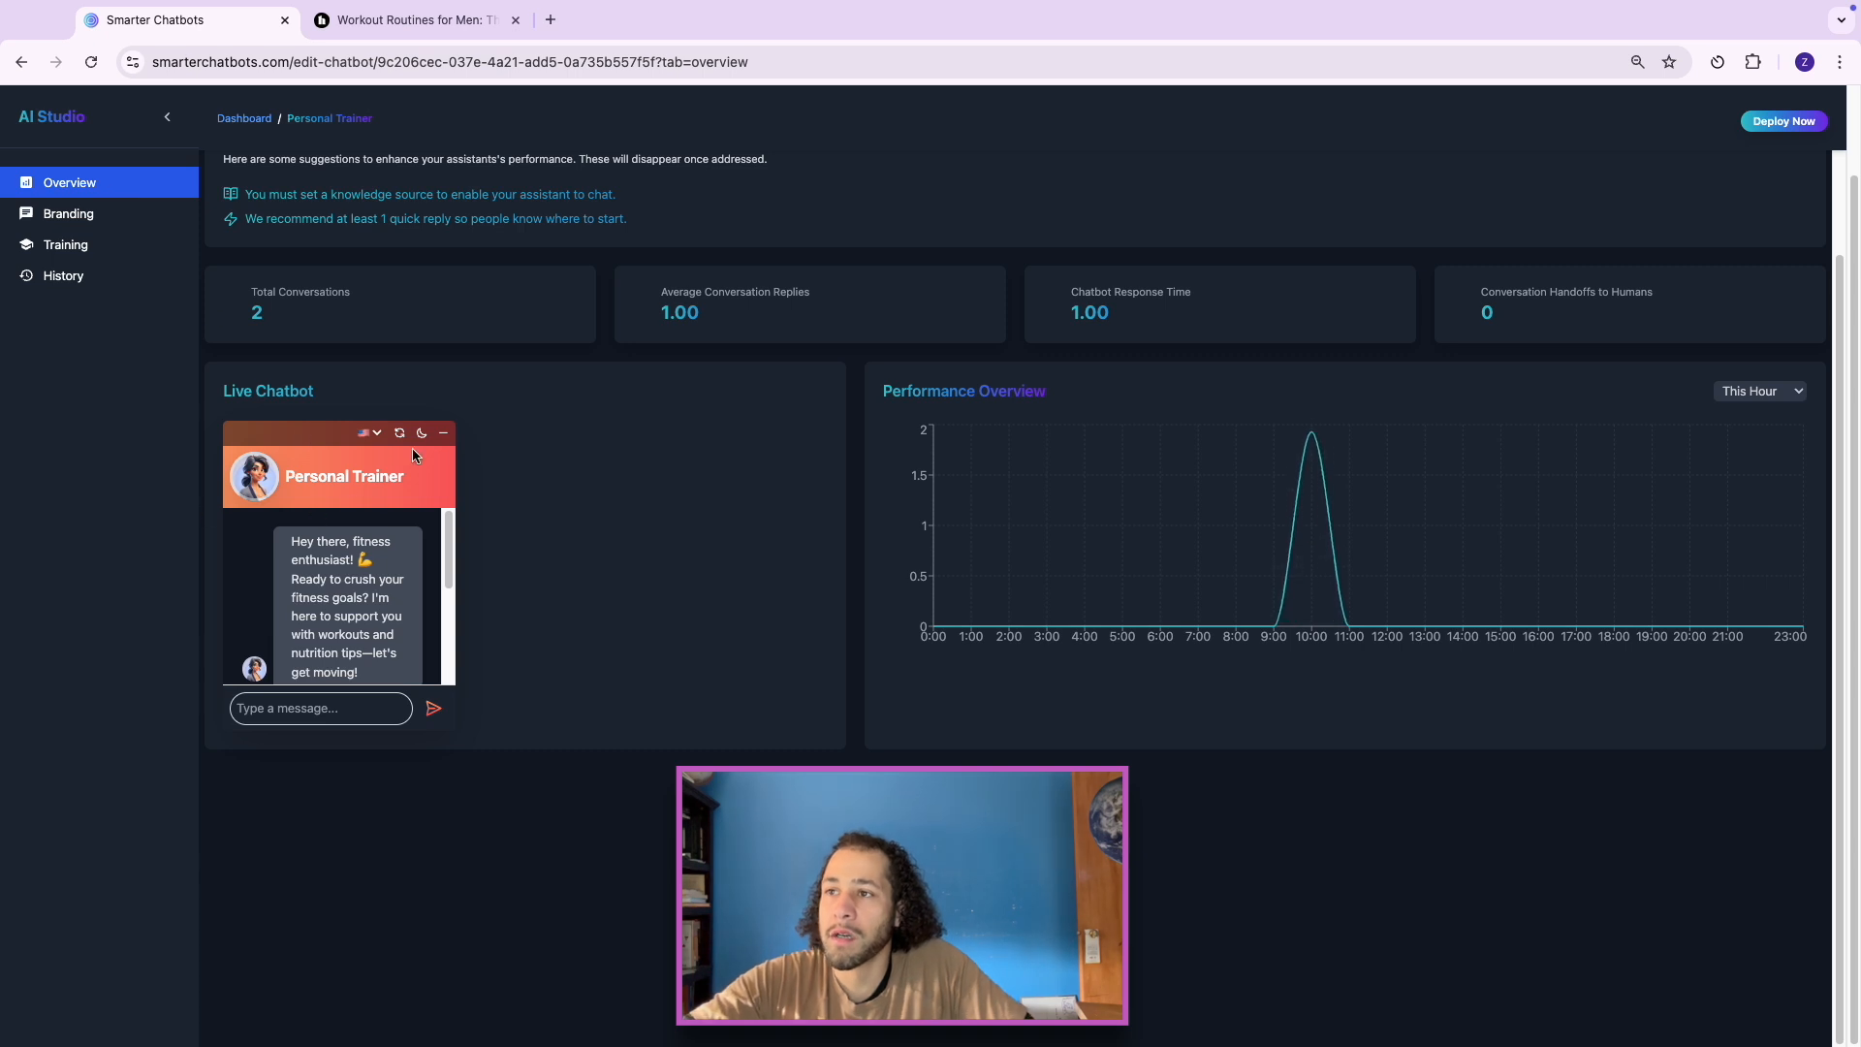
pyautogui.scroll(-3, 338, 672)
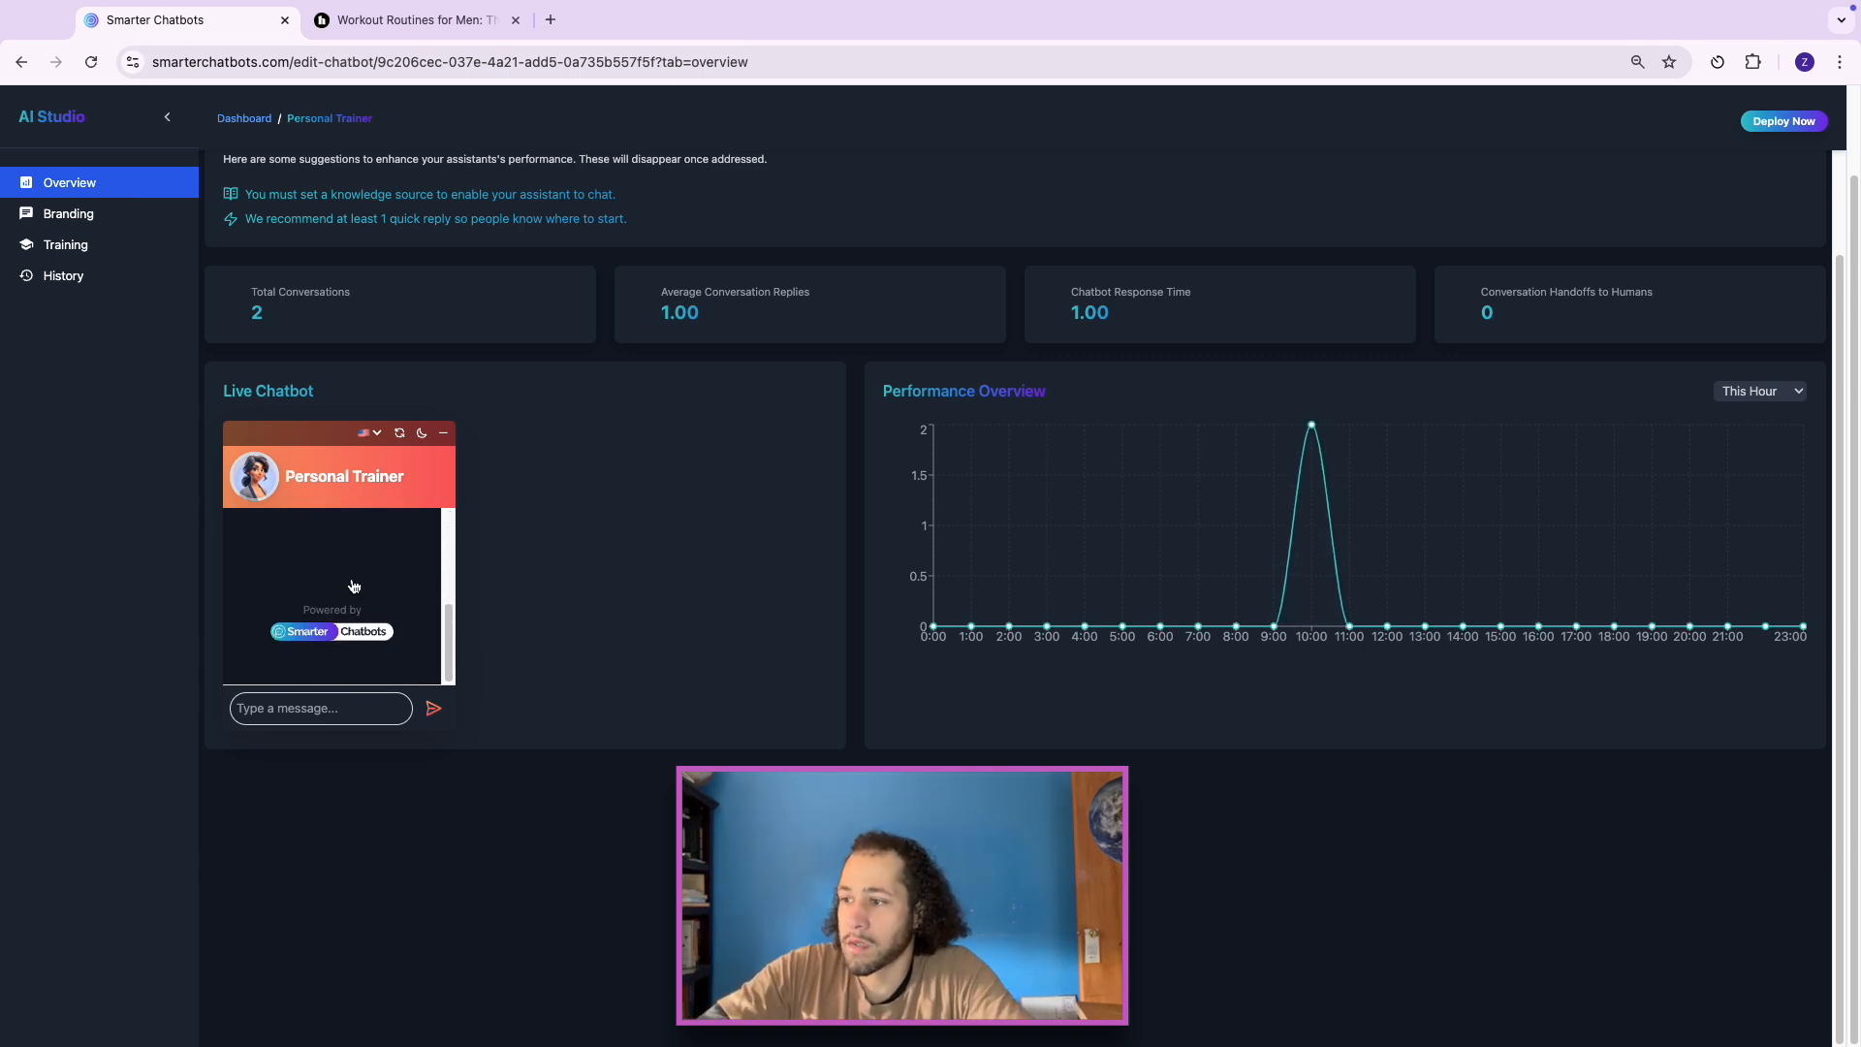
pyautogui.scroll(3, 353, 594)
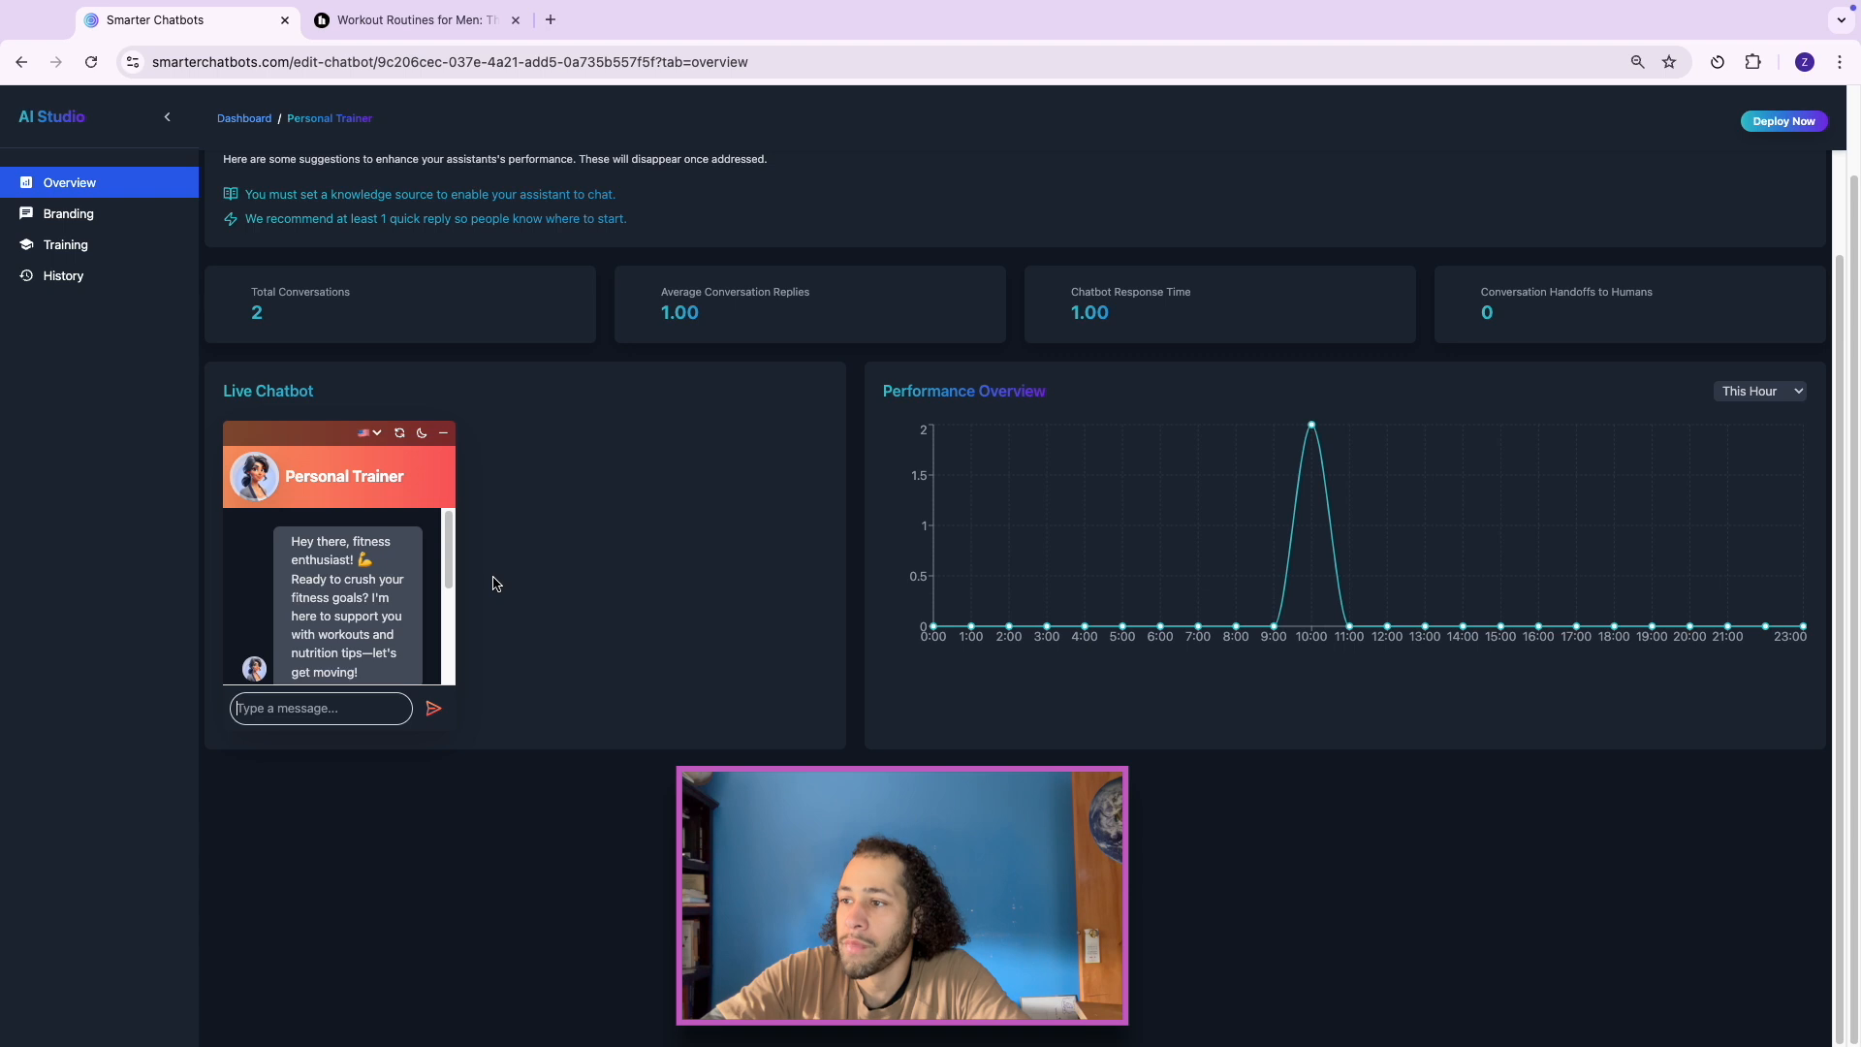
pyautogui.write('hey ')
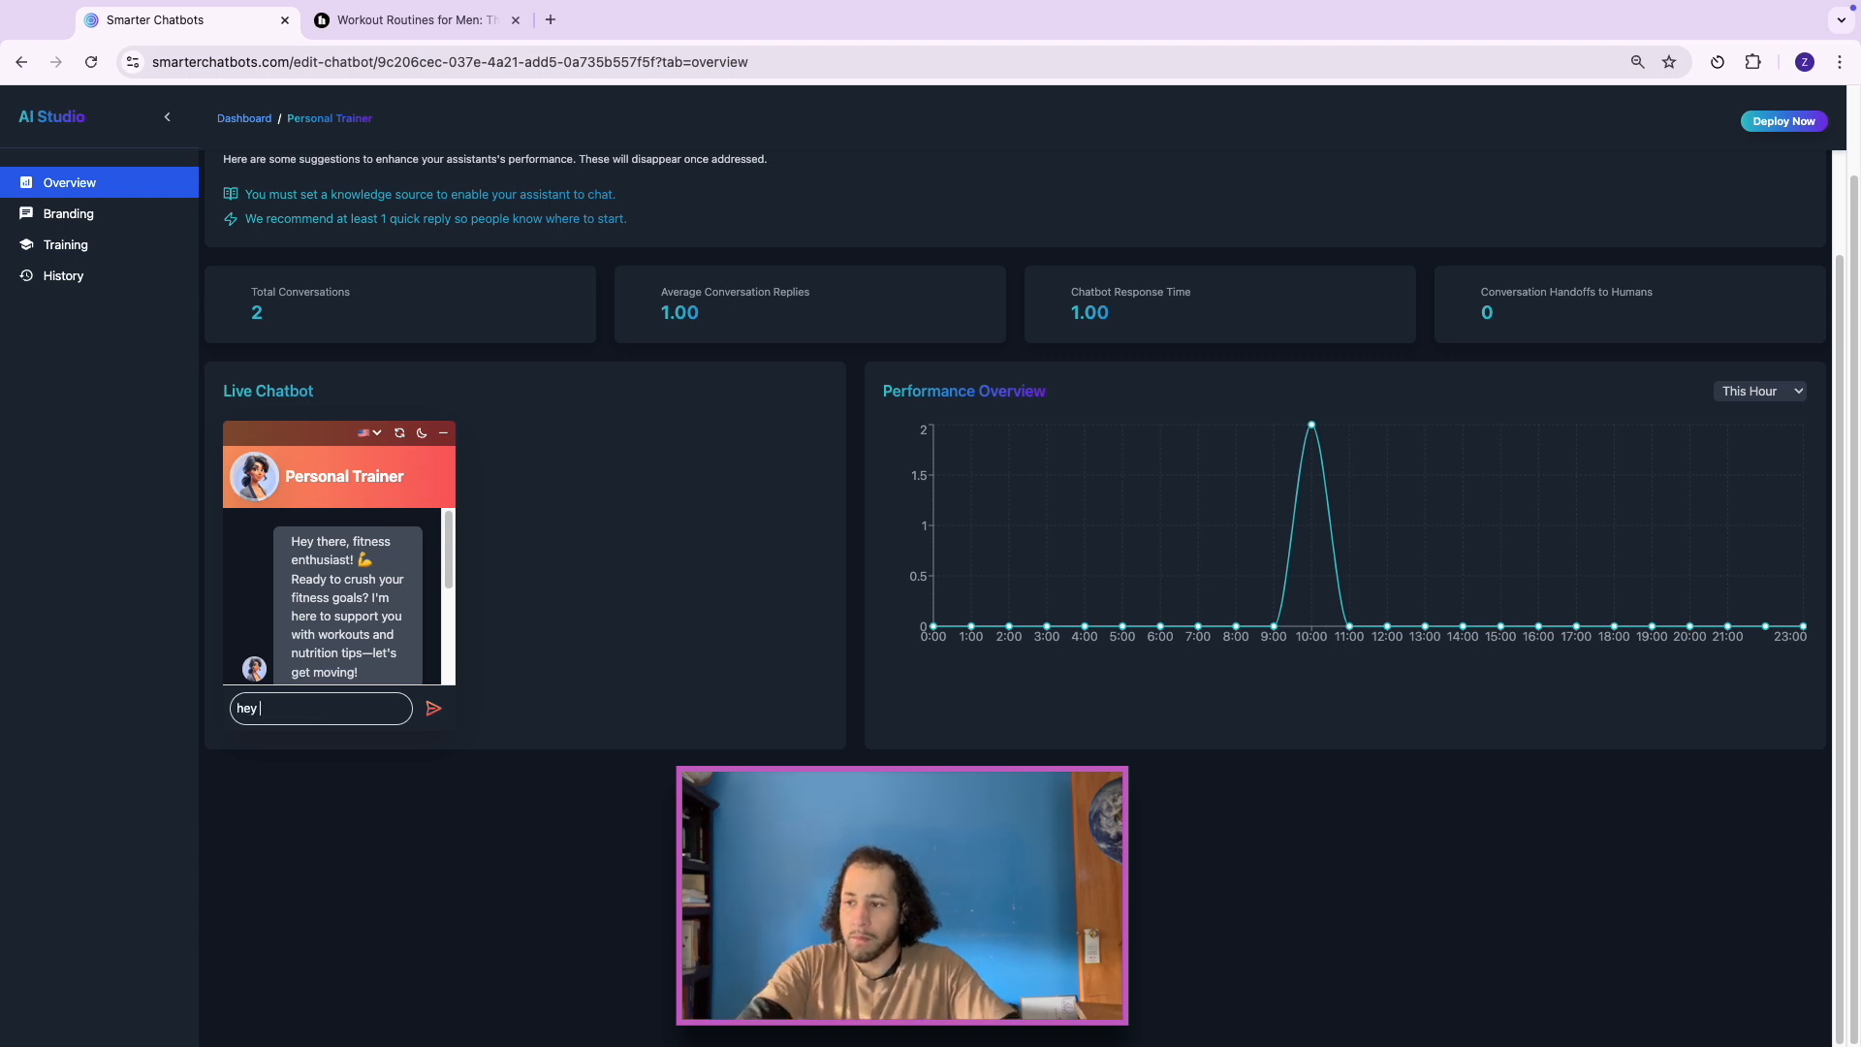
pyautogui.write('what are we doing t')
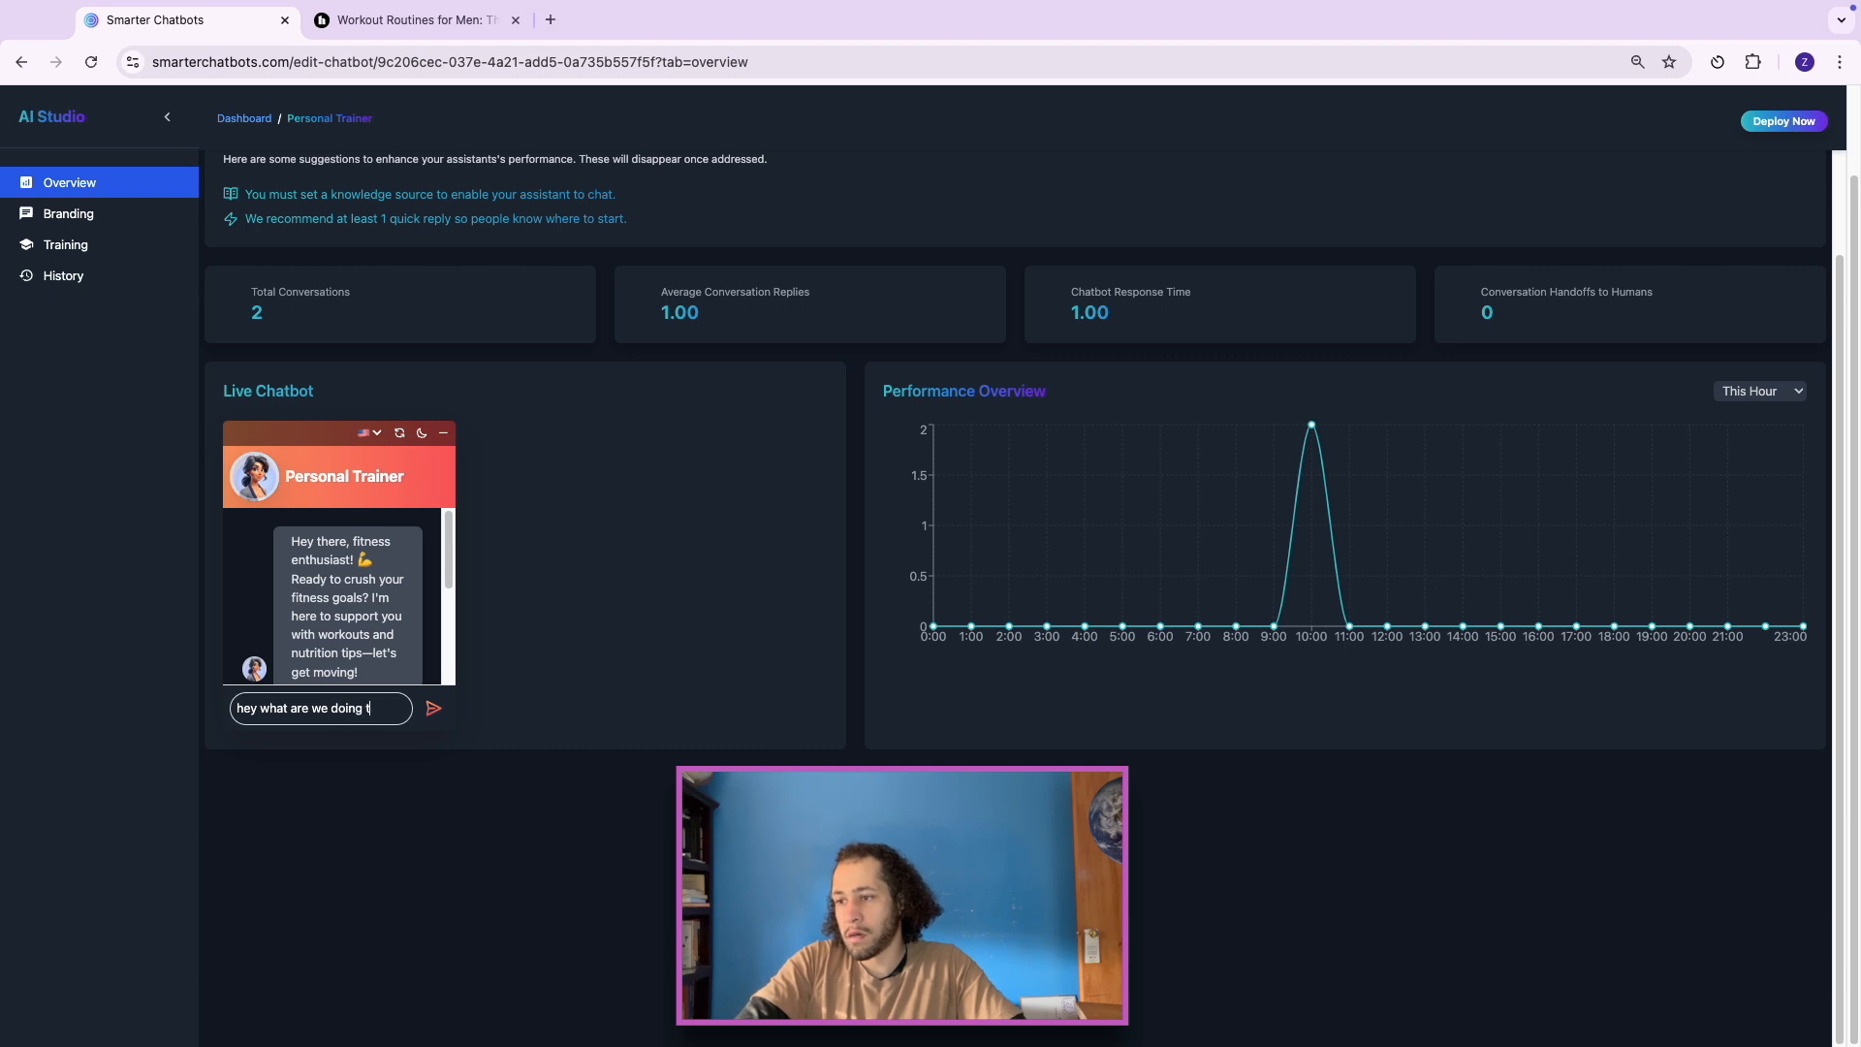
pyautogui.write('oday')
pyautogui.press('Return')
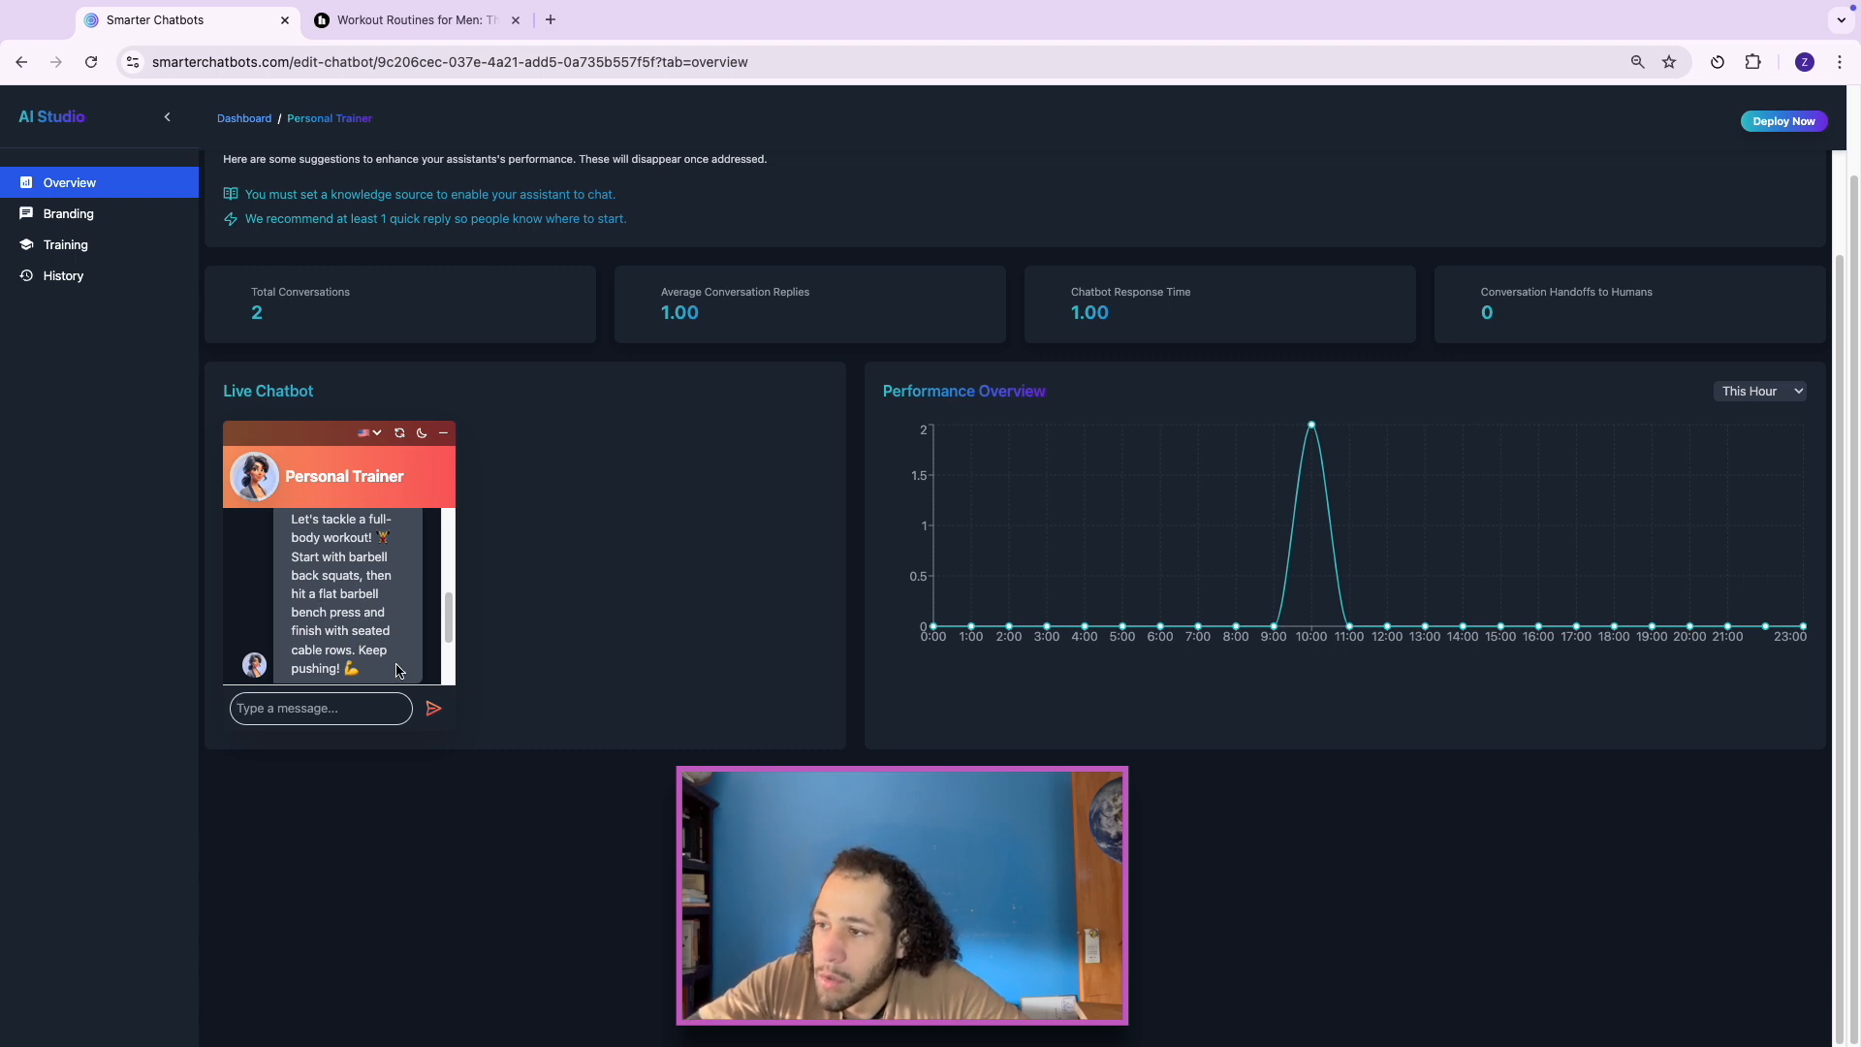
pyautogui.scroll(-2, 388, 639)
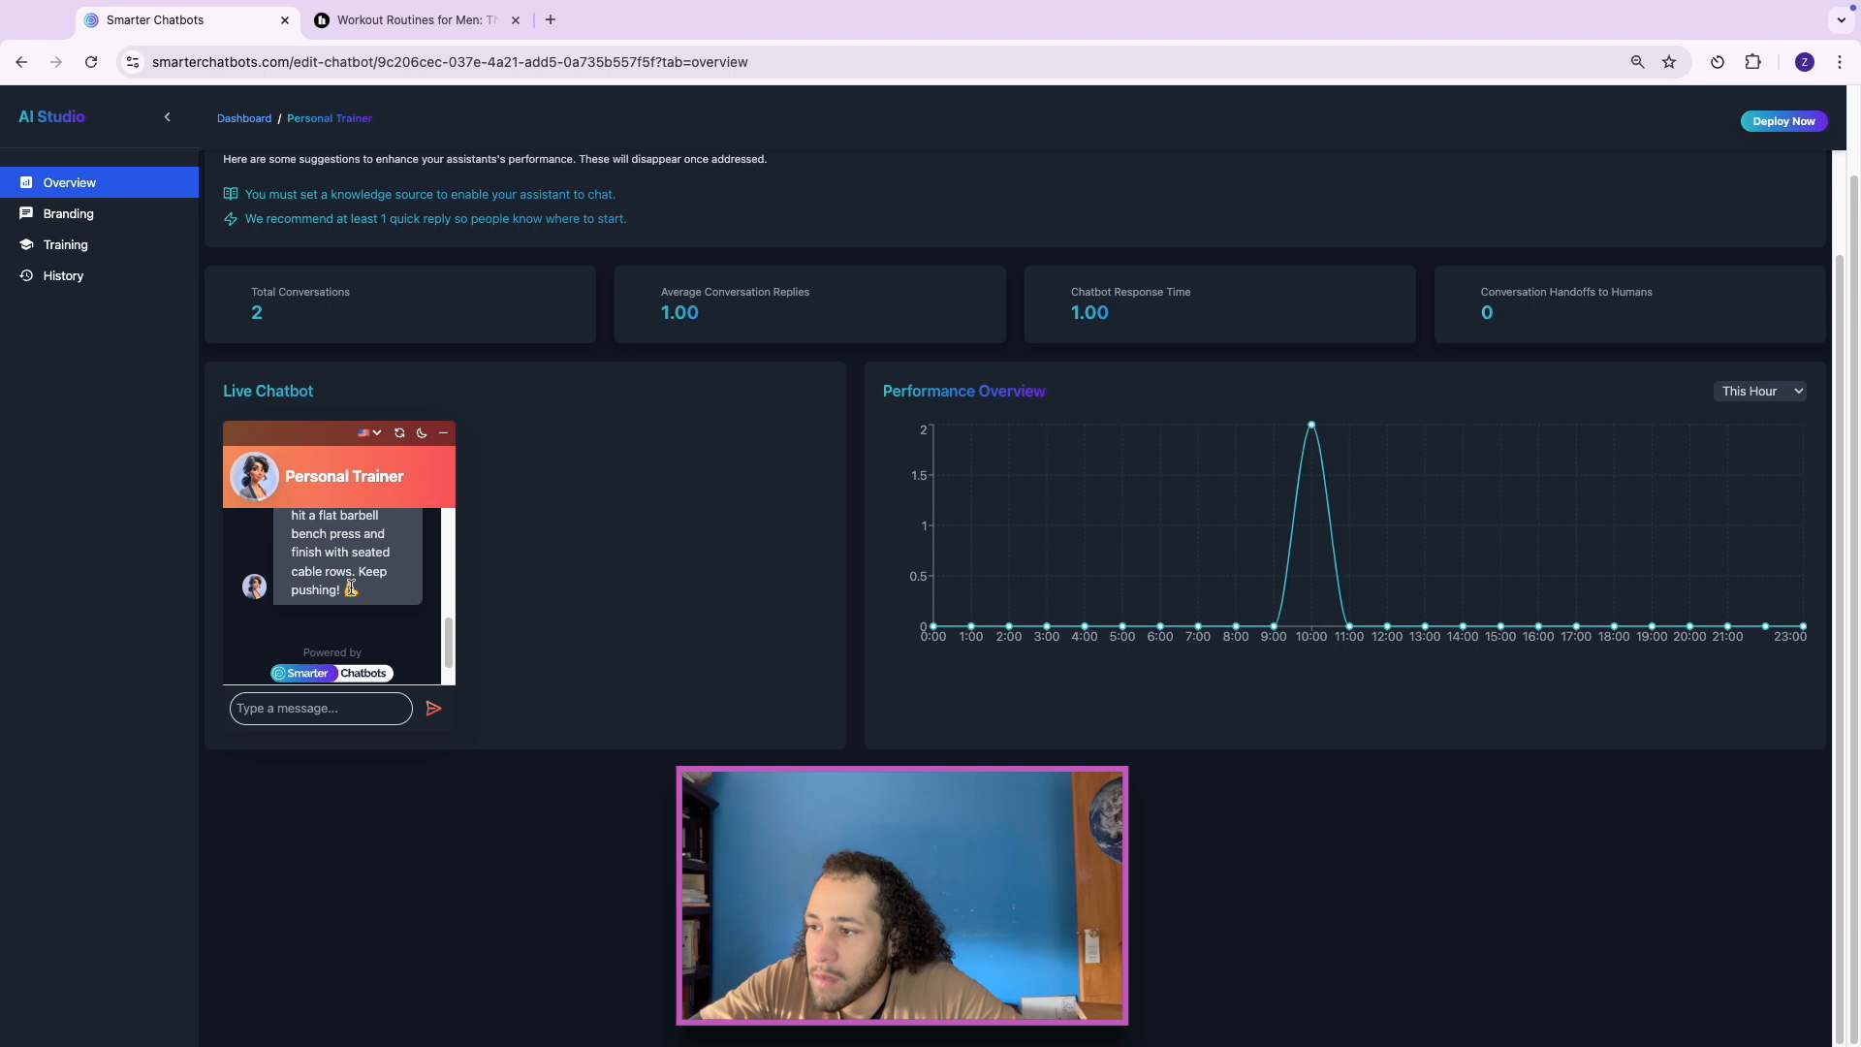
pyautogui.scroll(3, 350, 588)
pyautogui.scroll(-1, 357, 660)
pyautogui.scroll(-1, 360, 653)
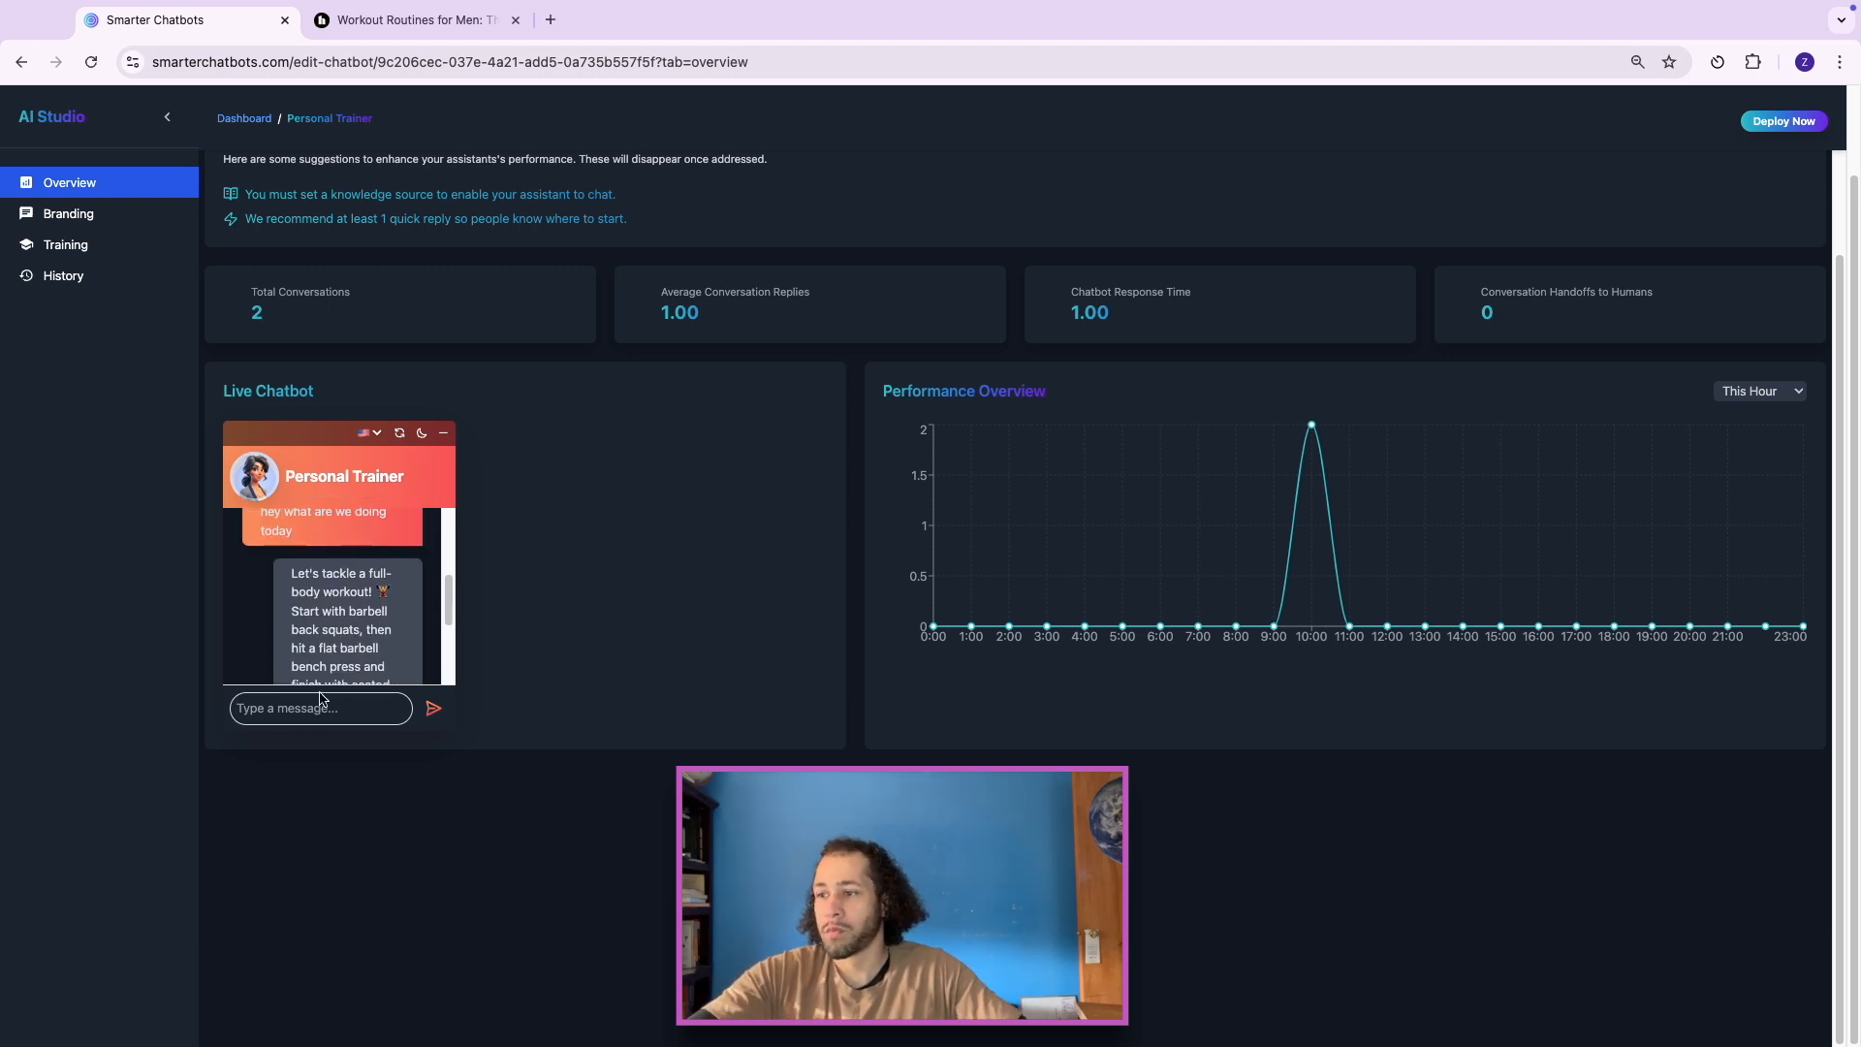
pyautogui.write('i finished my bar')
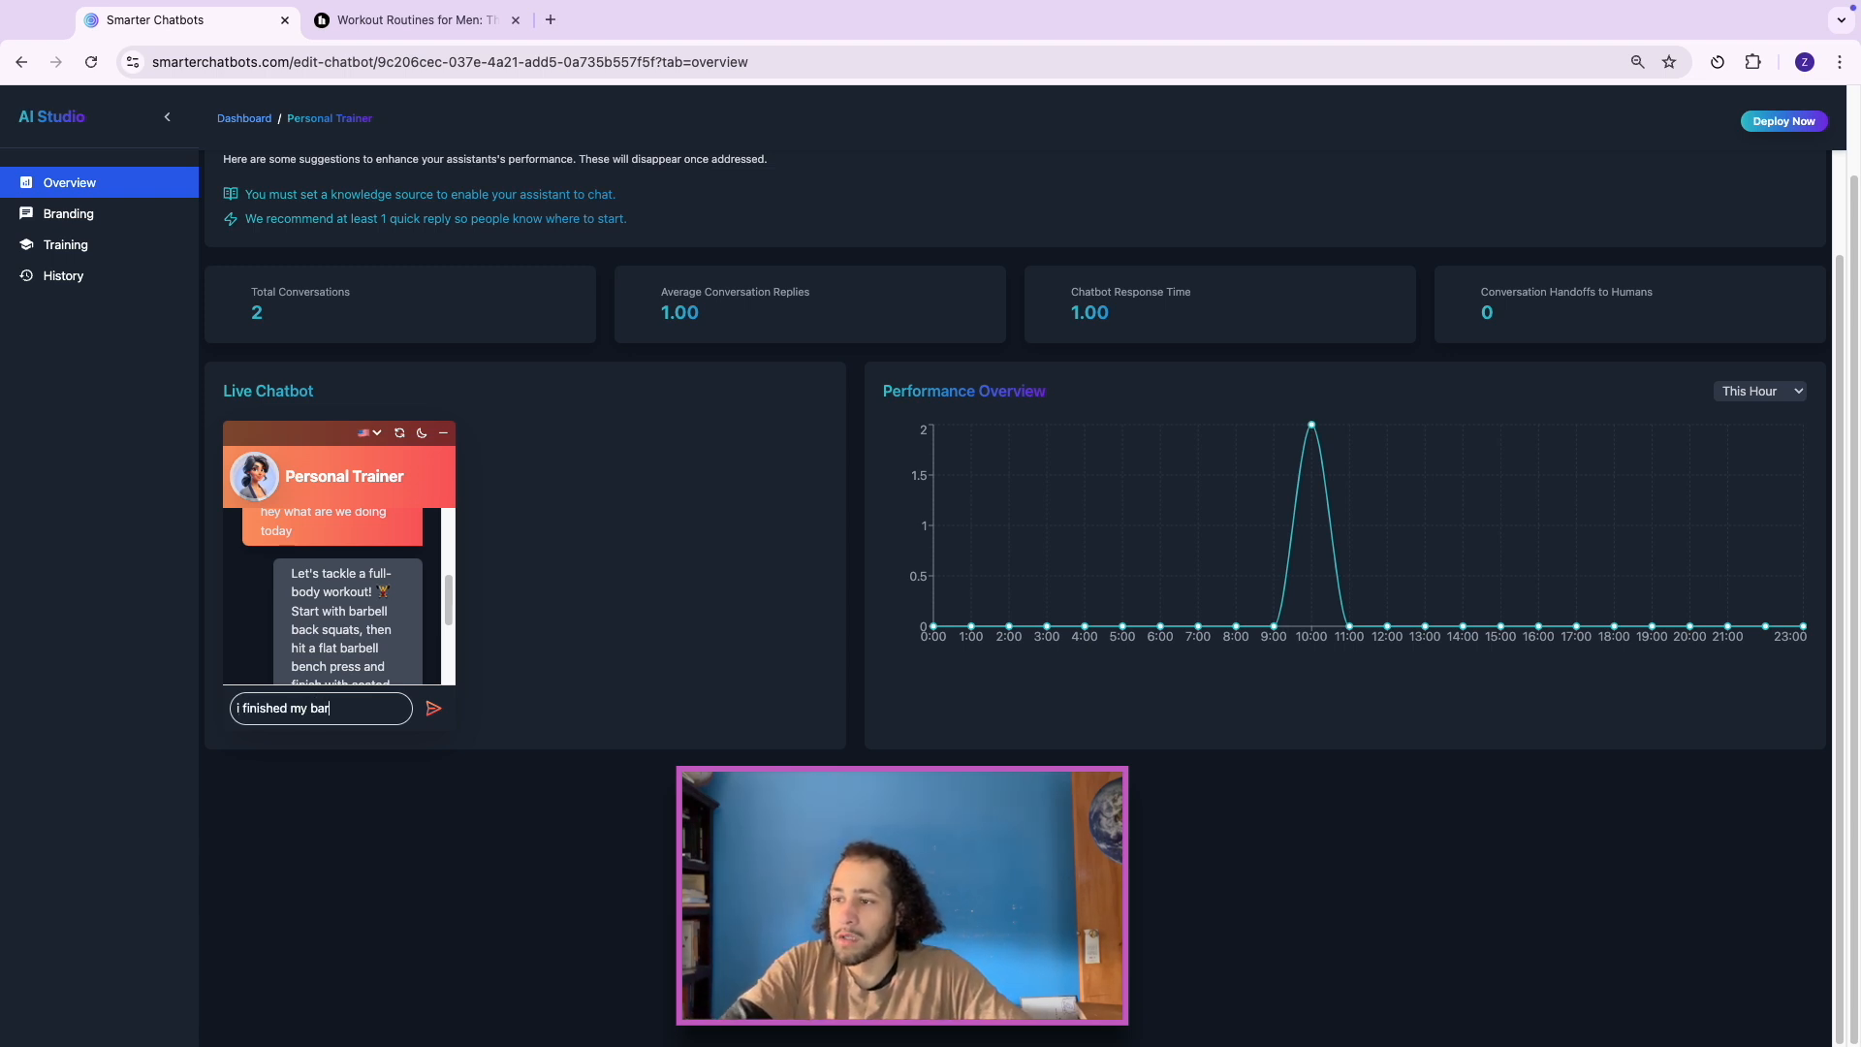
pyautogui.write('bell back s')
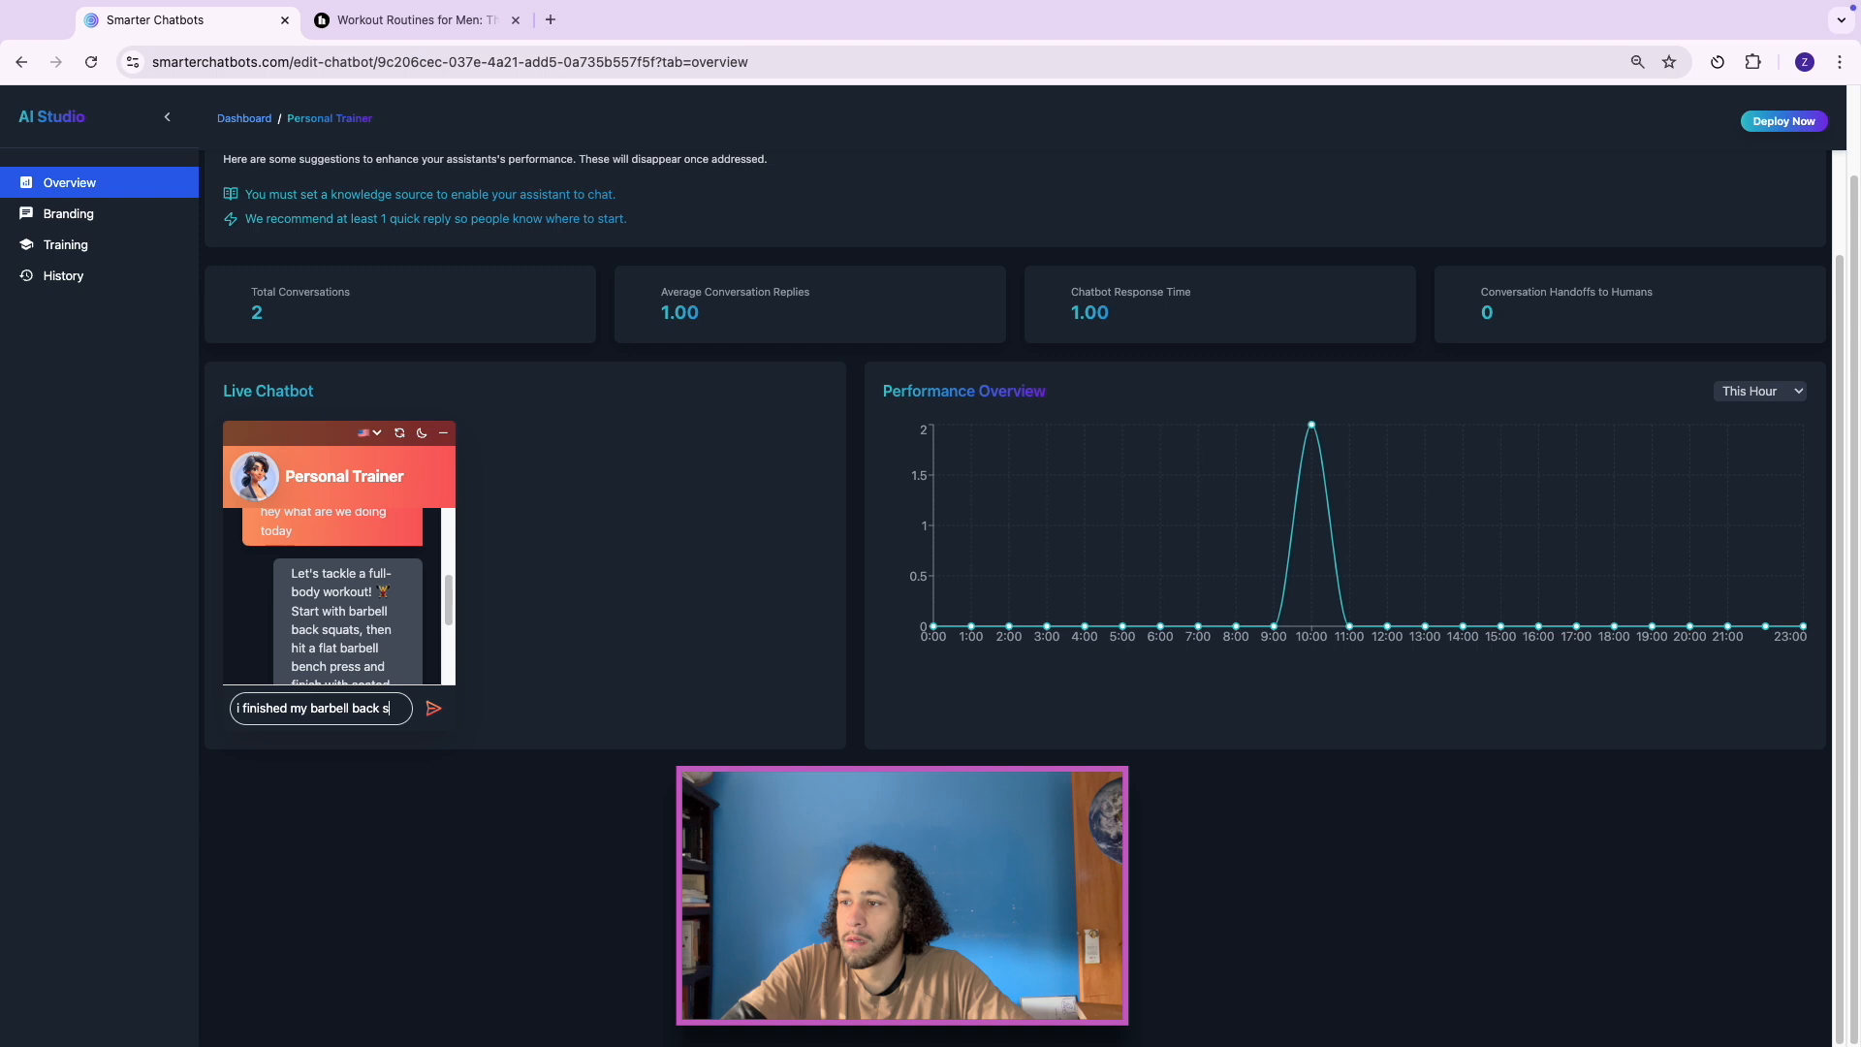
pyautogui.write('quats')
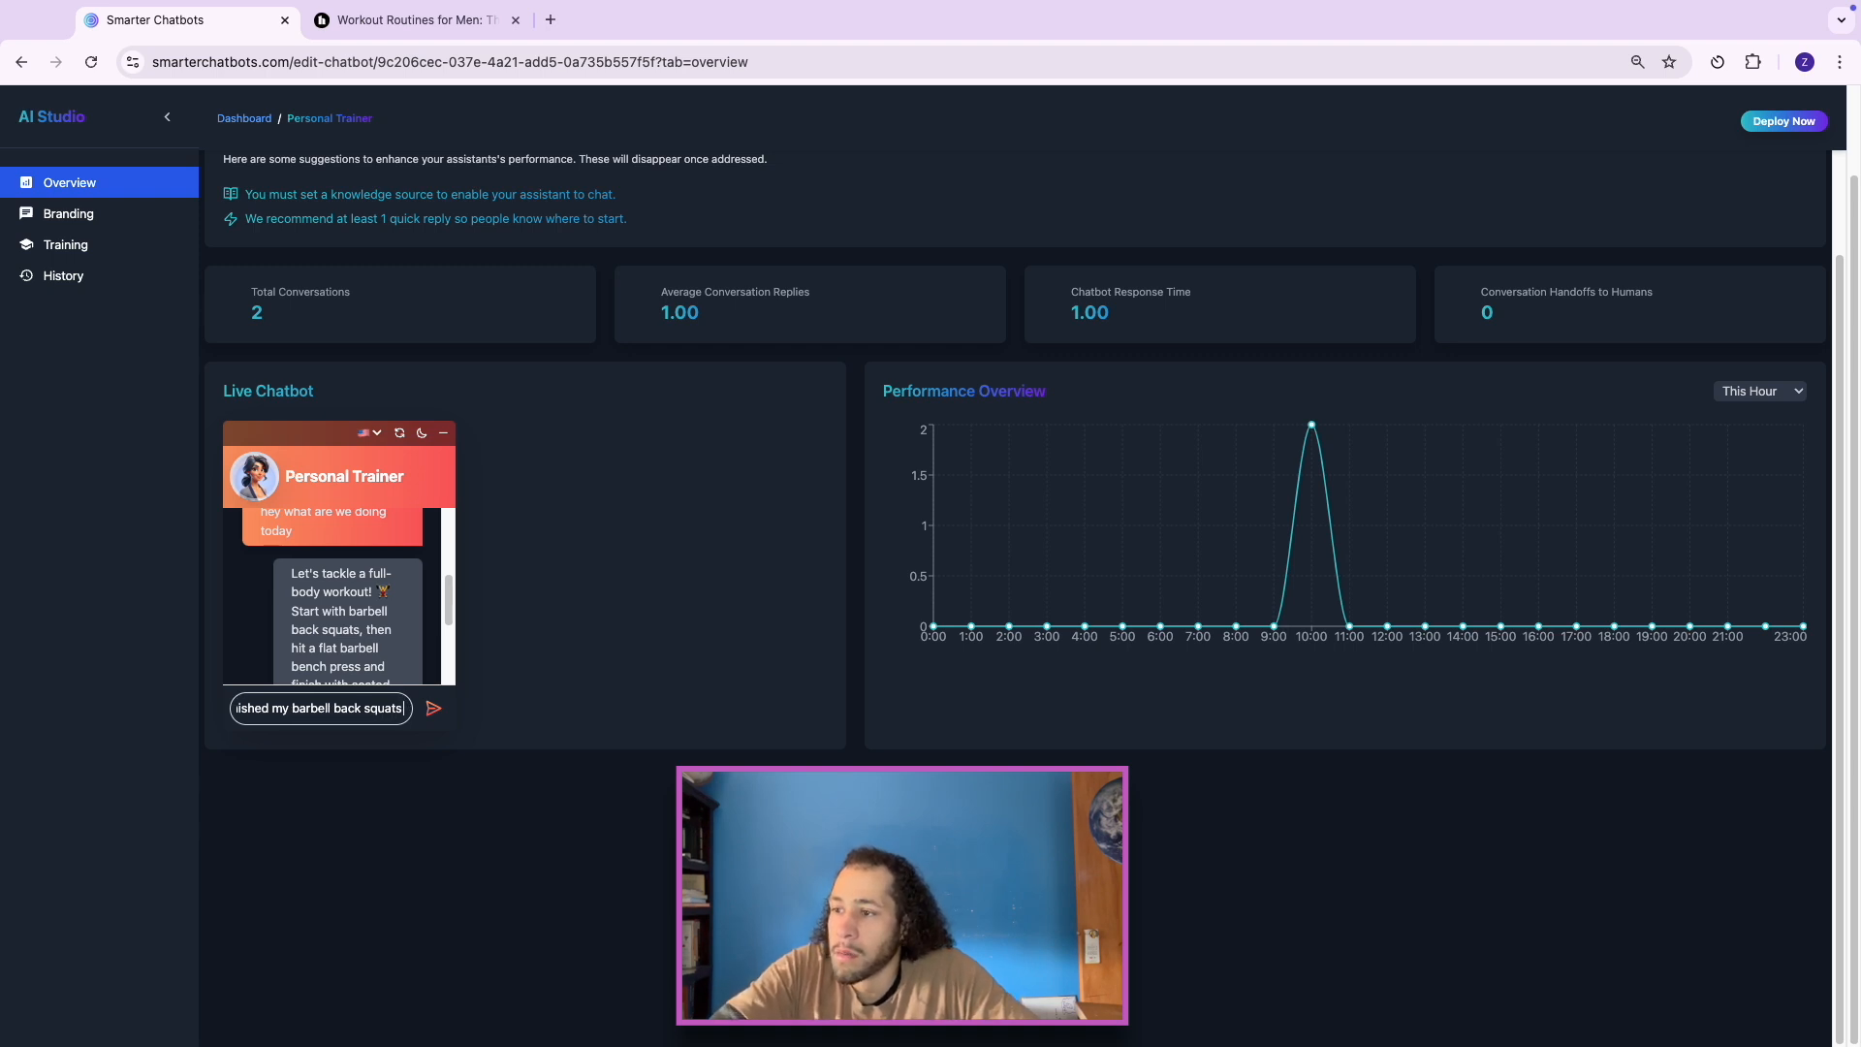
# Step: Ask the chatbot "what is a barbell back squat?" in place of the drafted message and read through its answer
pyautogui.press('super+a')
pyautogui.write('what ')
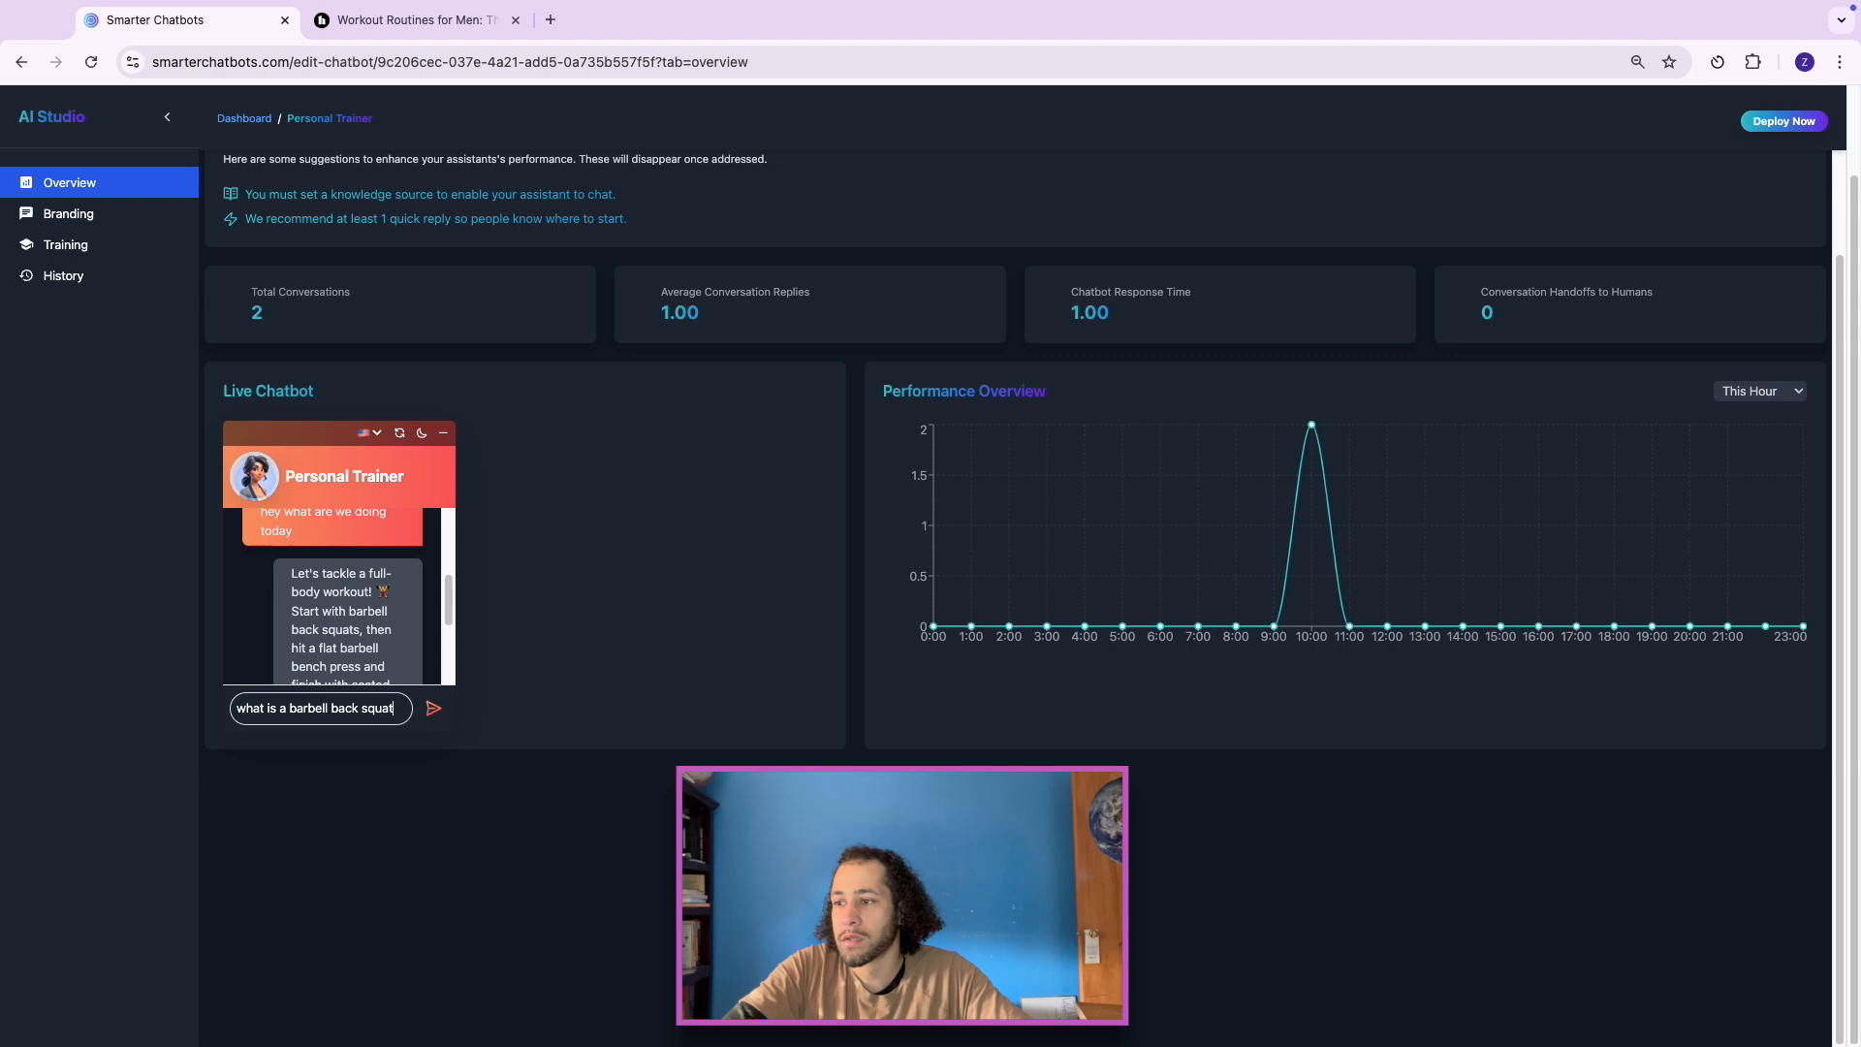
pyautogui.write('is a barbell back squat?')
pyautogui.press('Return')
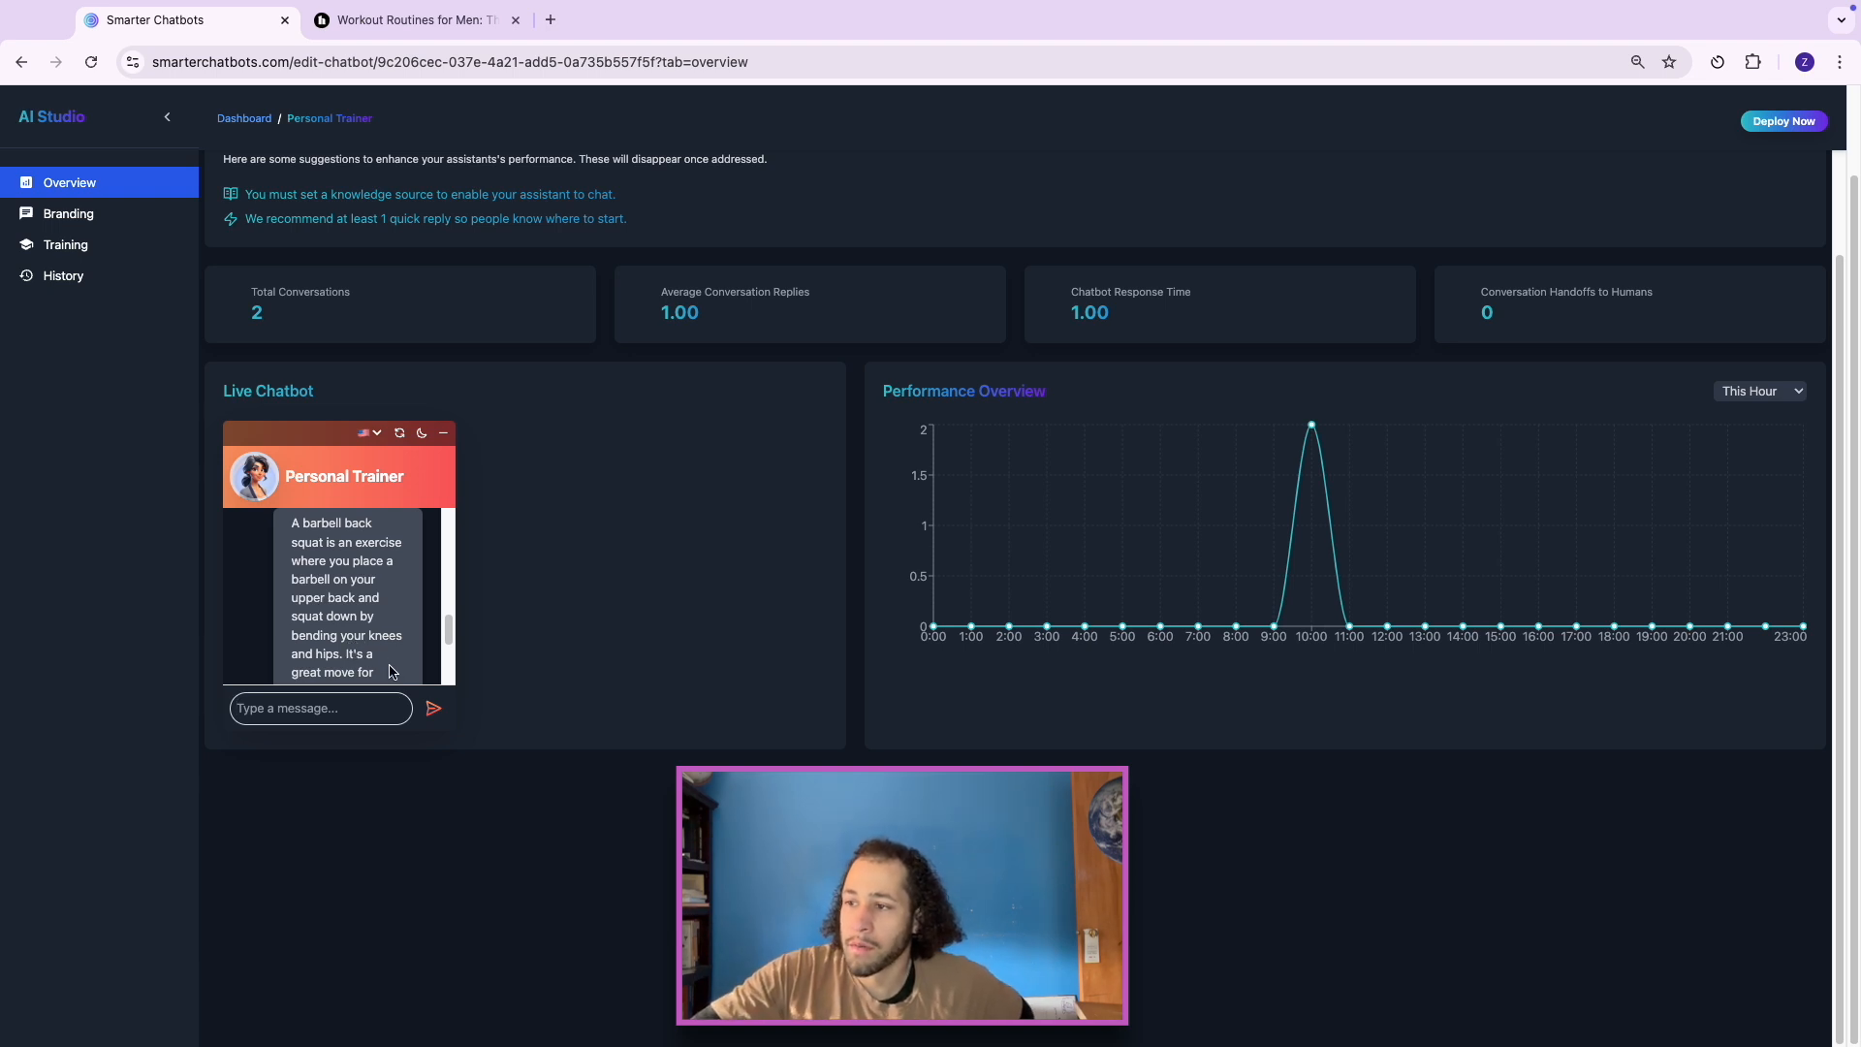
pyautogui.scroll(-1, 378, 660)
pyautogui.scroll(-2, 372, 653)
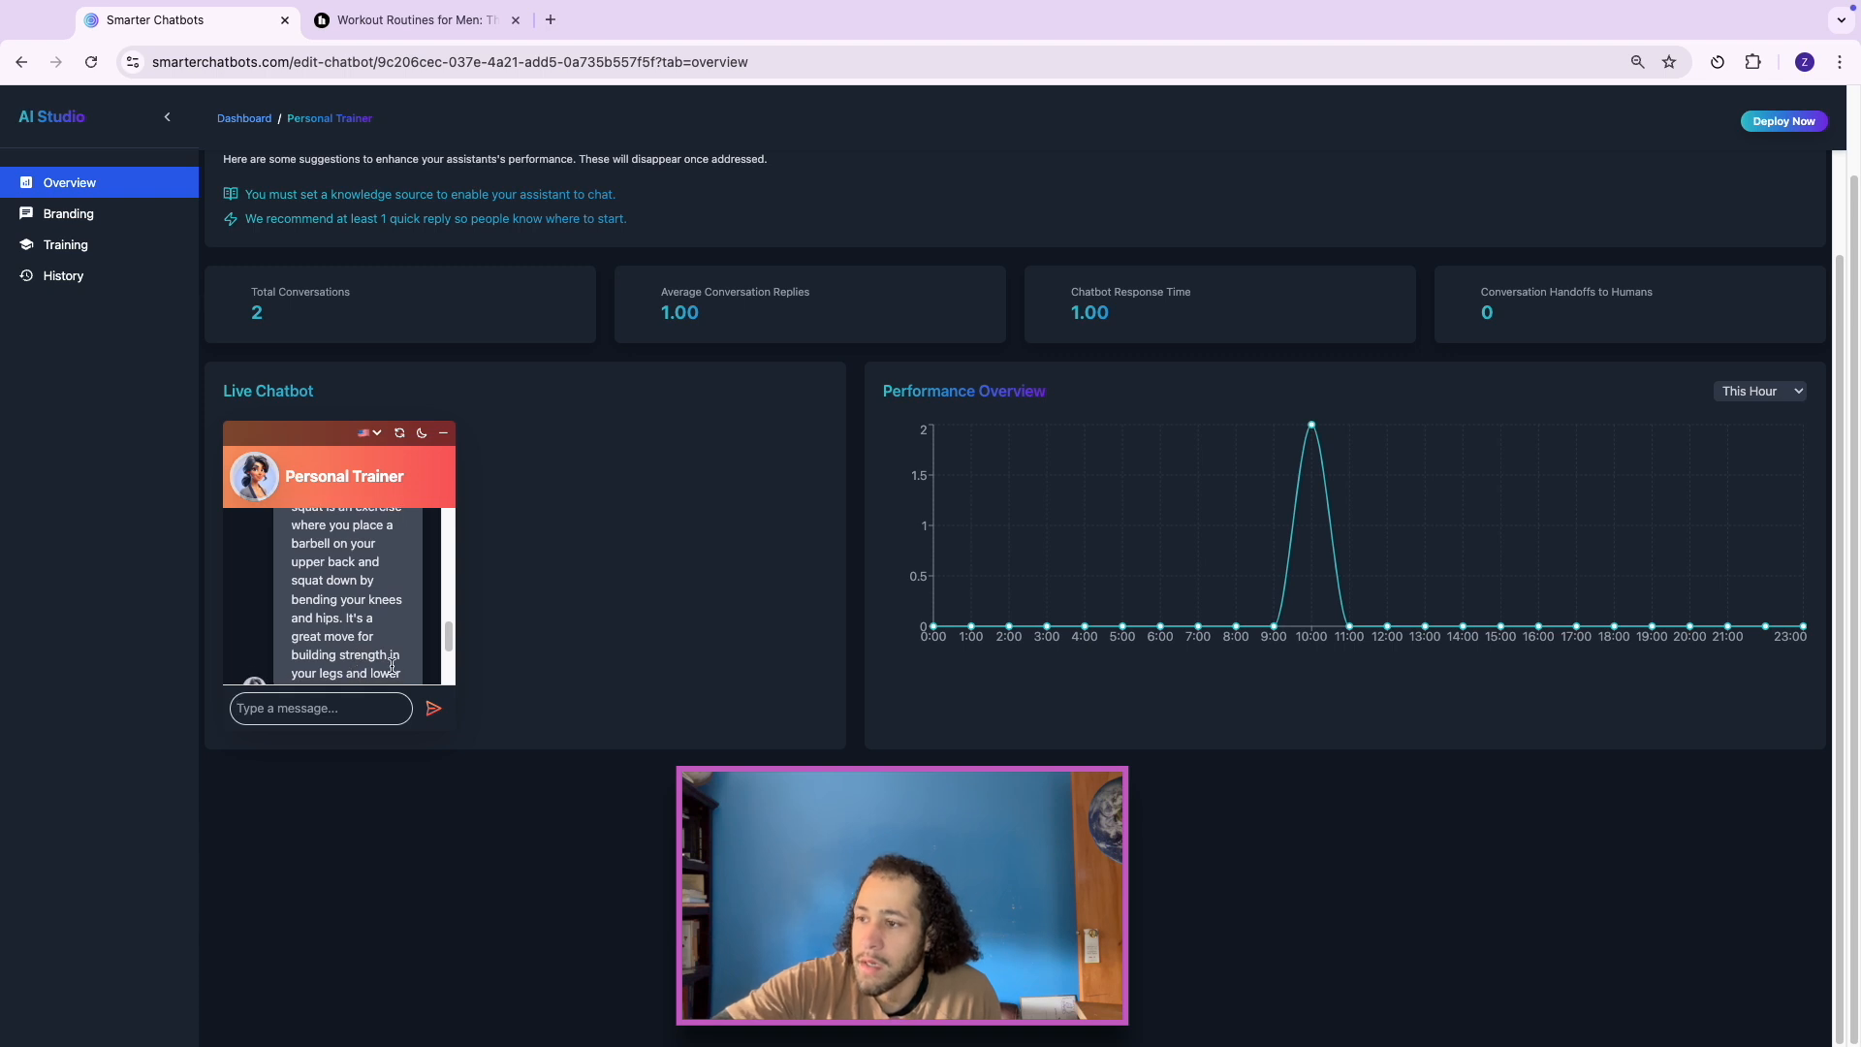
pyautogui.scroll(-2, 392, 665)
pyautogui.moveTo(363, 620); pyautogui.dragTo(310, 552)
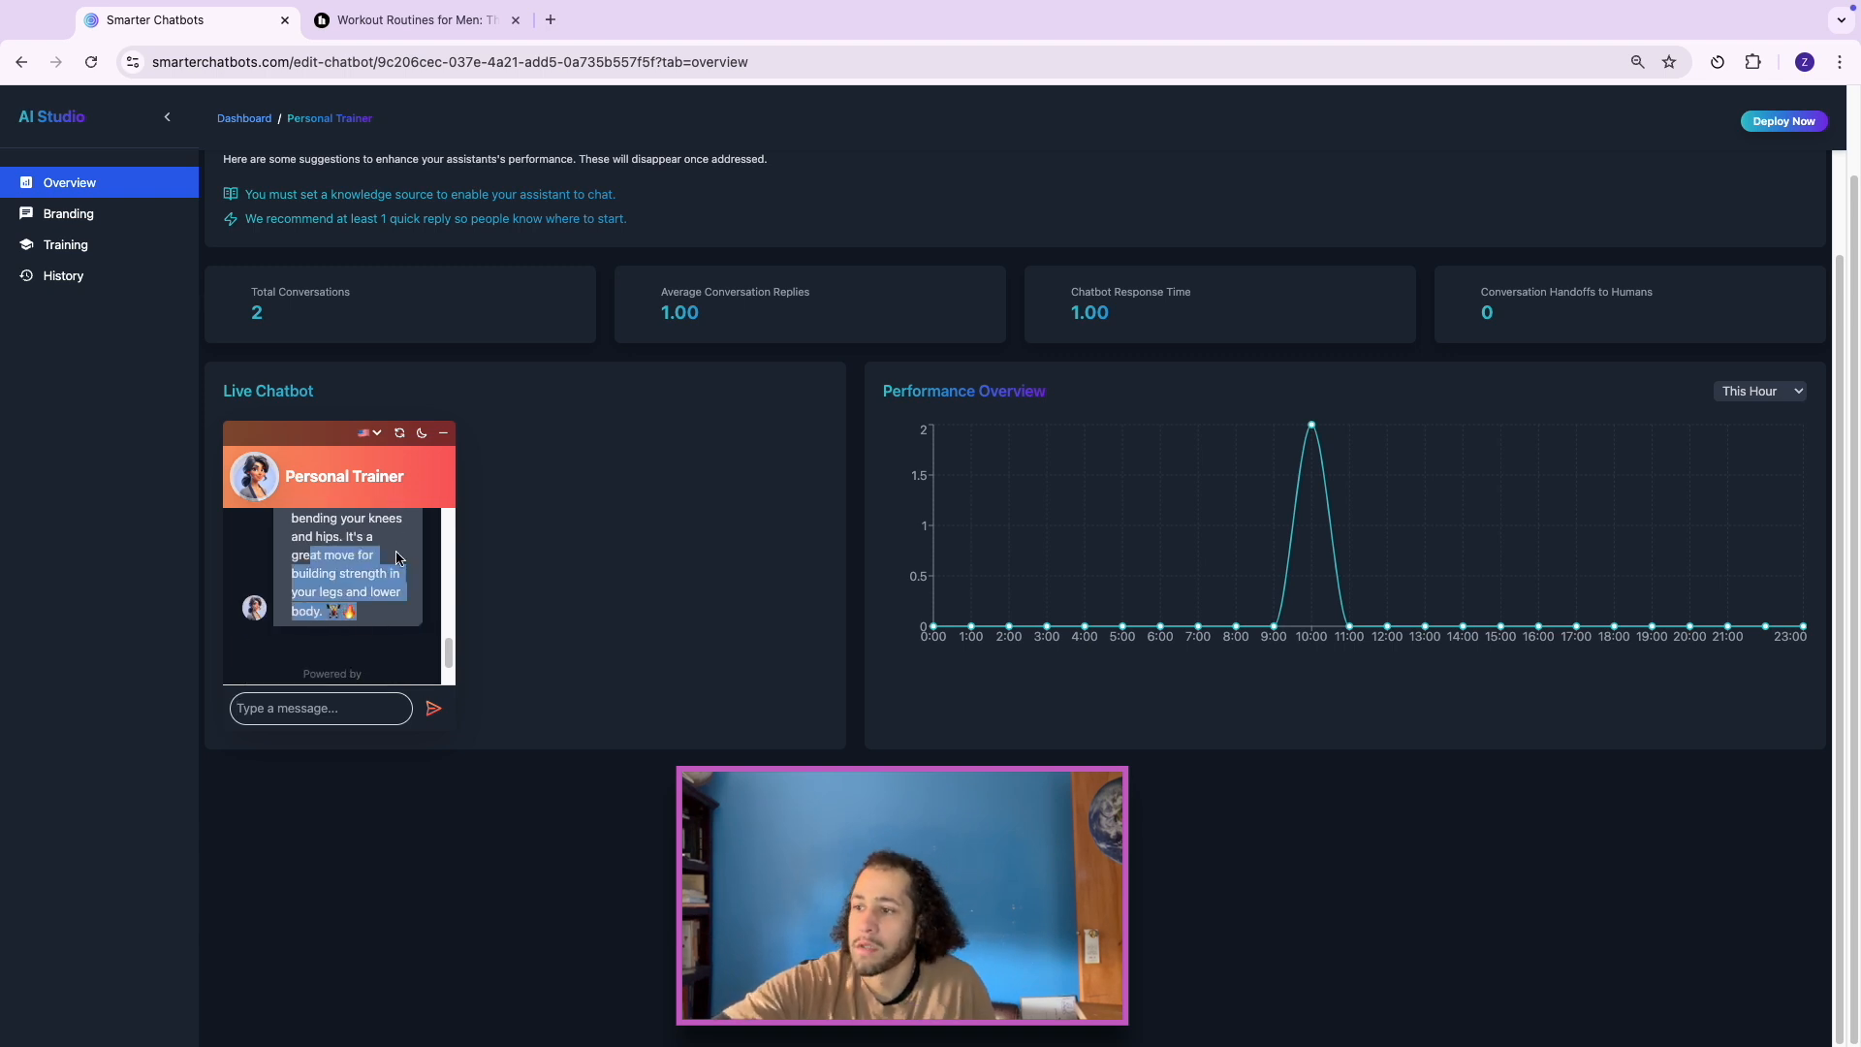
pyautogui.scroll(5, 380, 601)
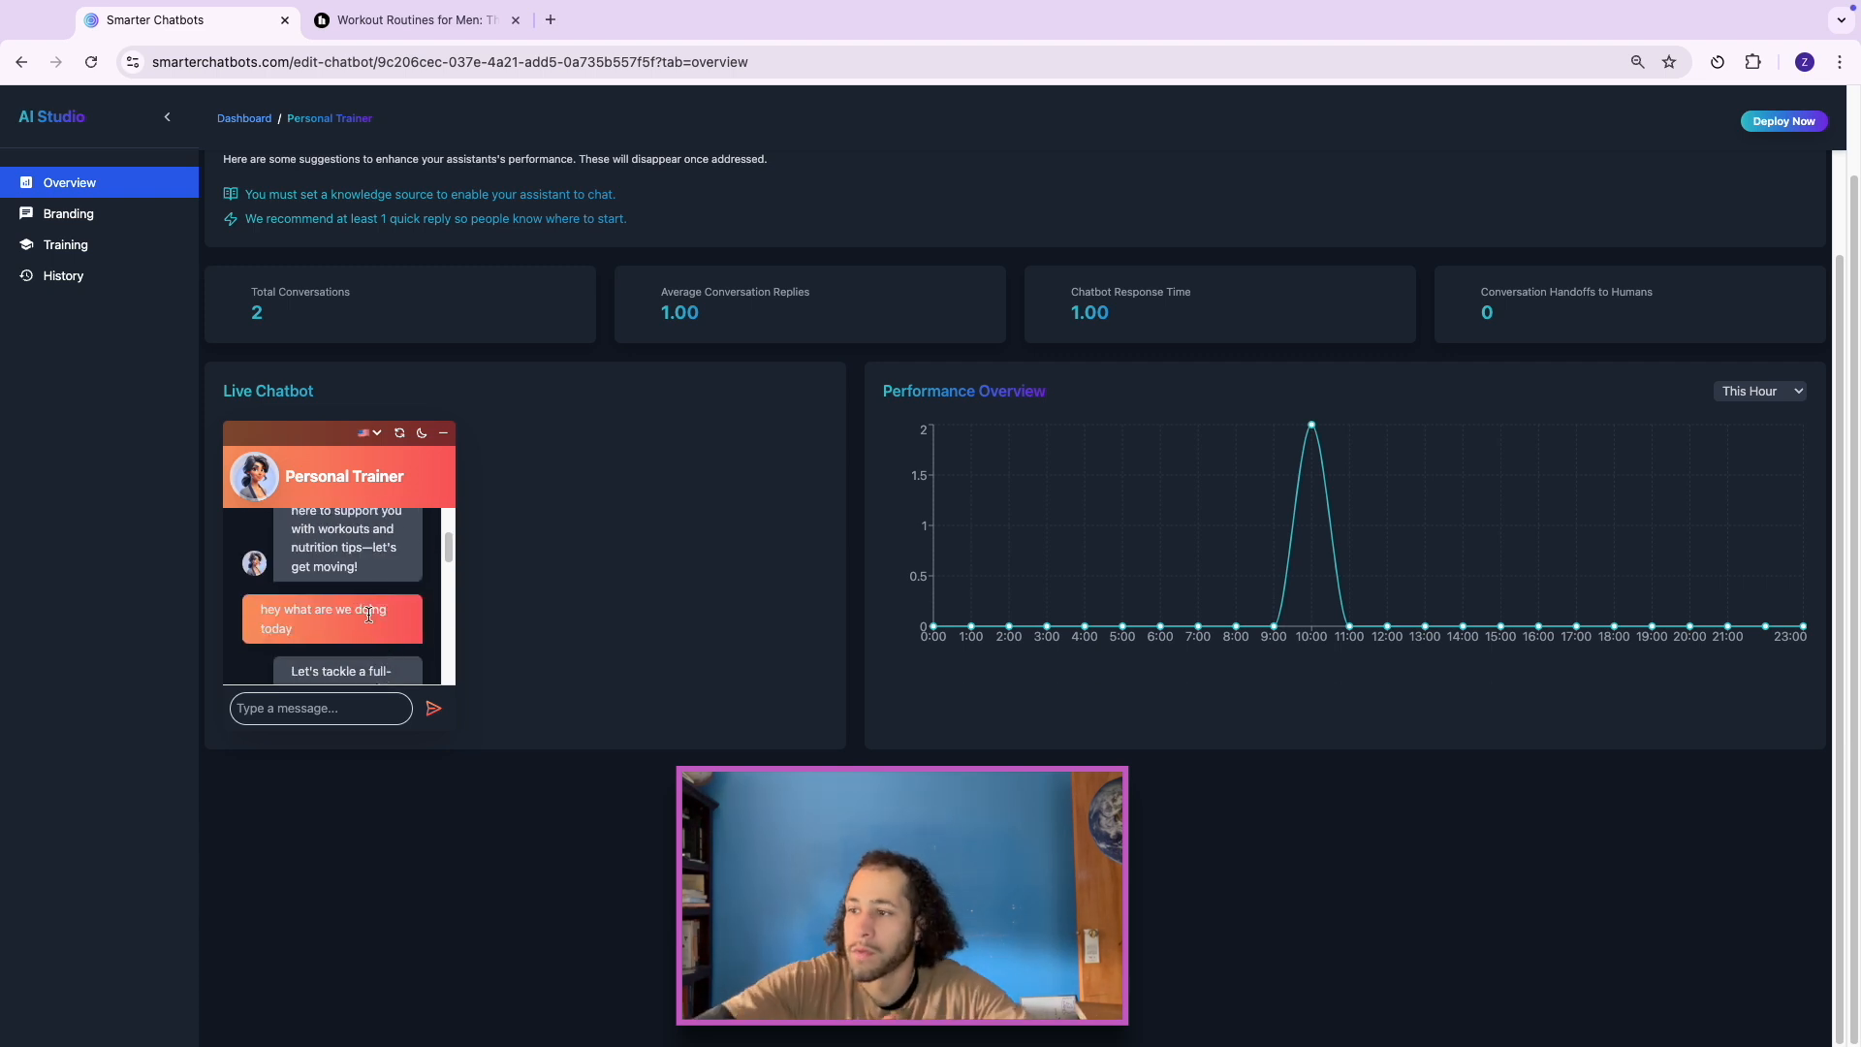
pyautogui.scroll(-6, 359, 630)
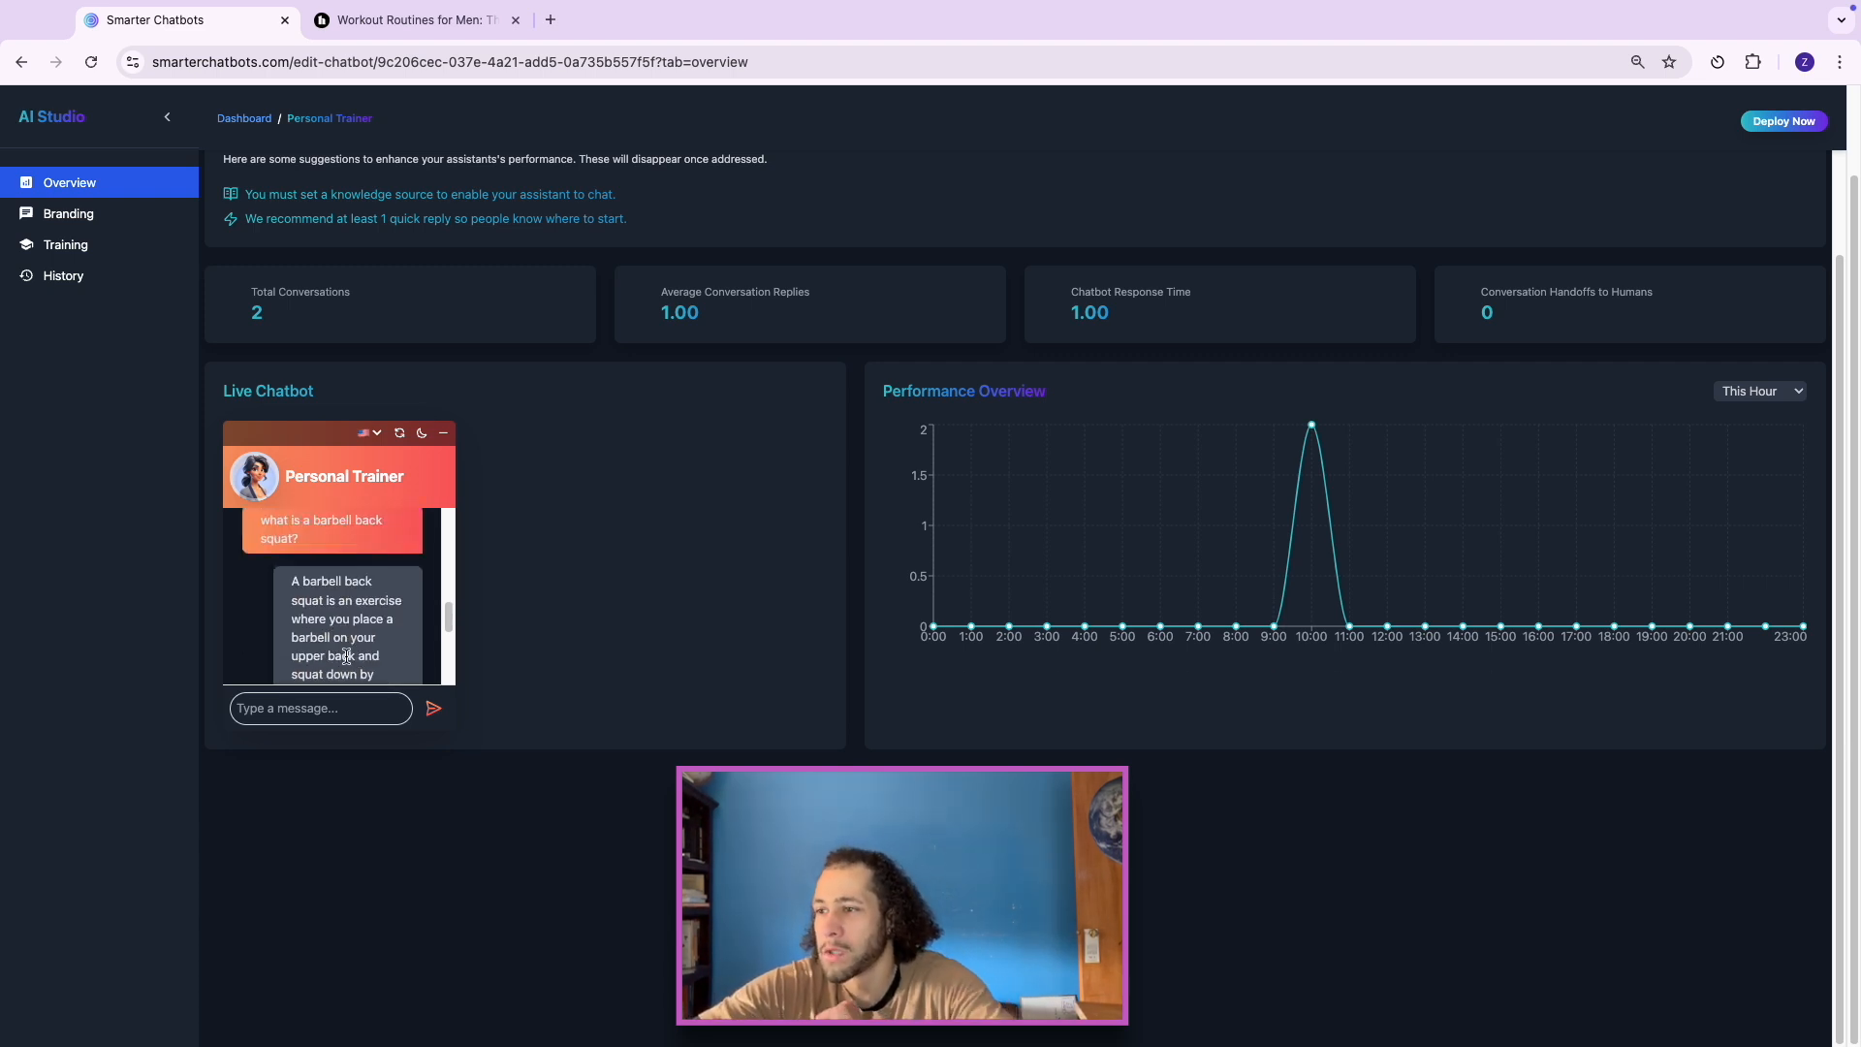
# Step: Send the chatbot the follow-up message "so finished that whats next"
pyautogui.click(336, 708)
pyautogui.write('so finishe')
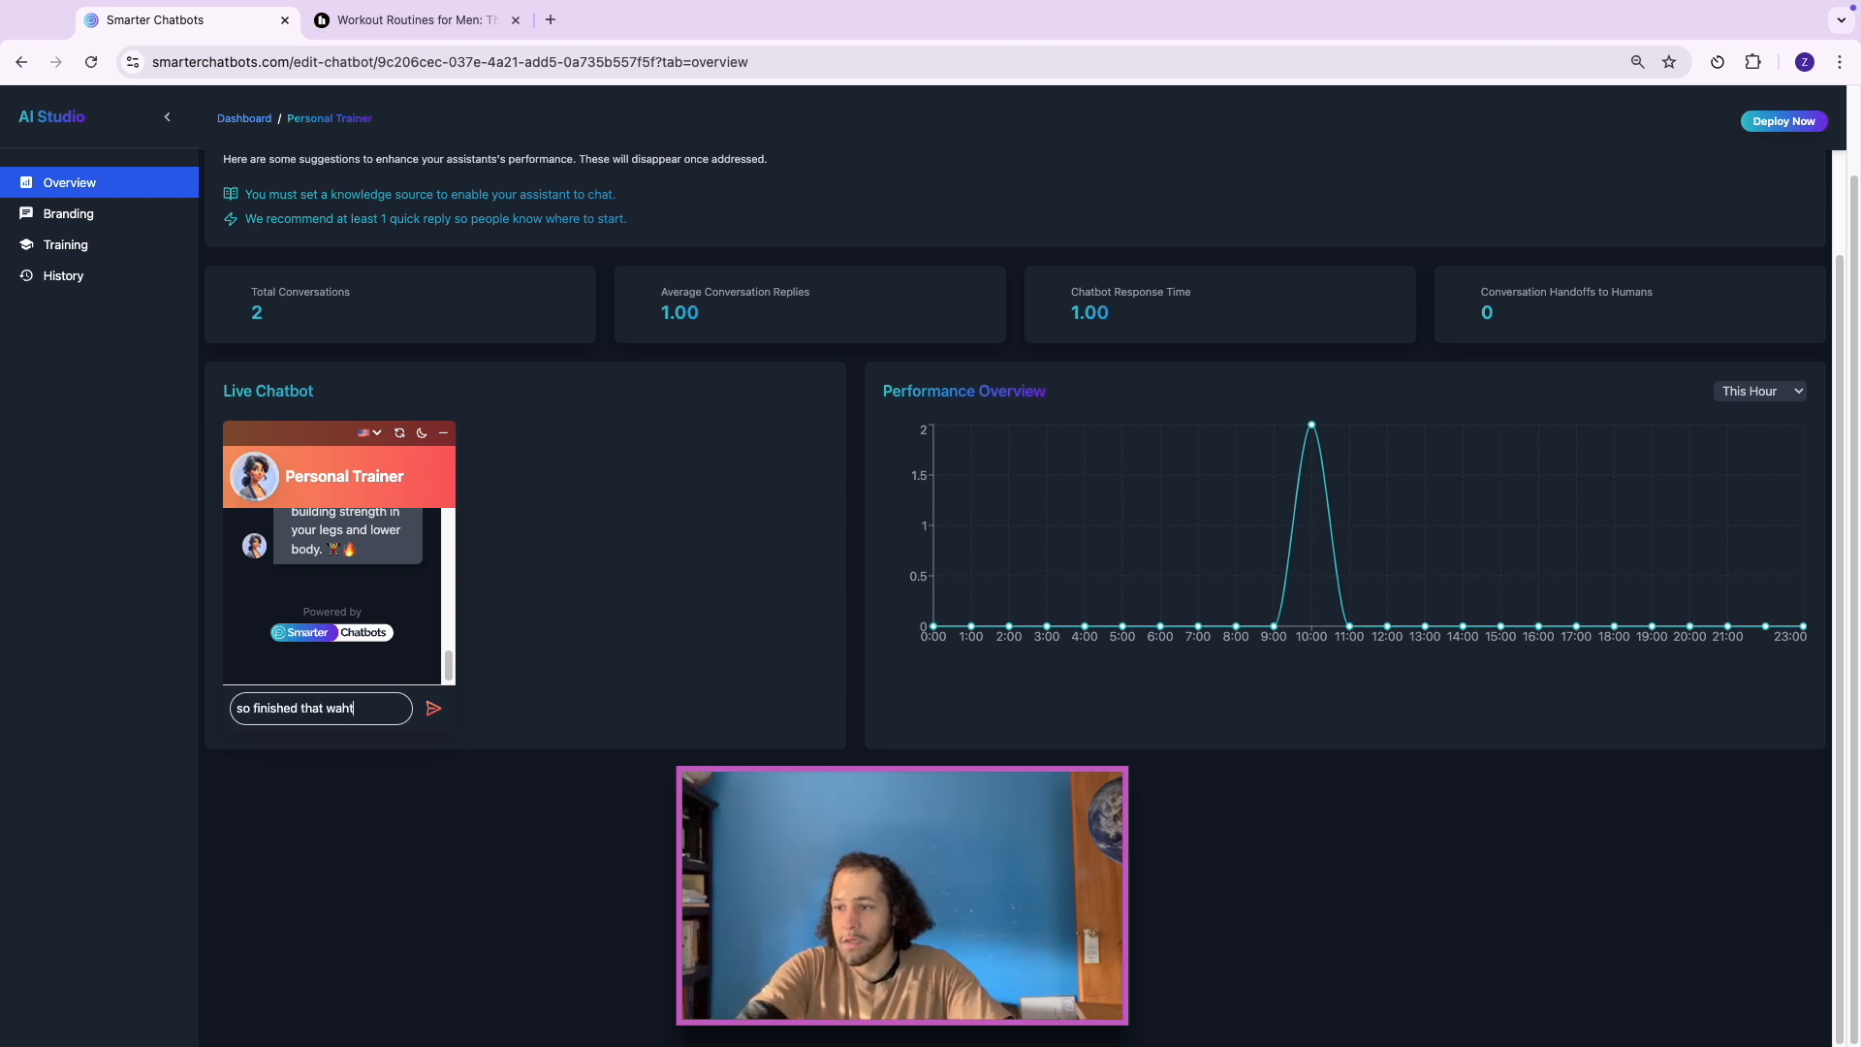
pyautogui.write('d that whats nex')
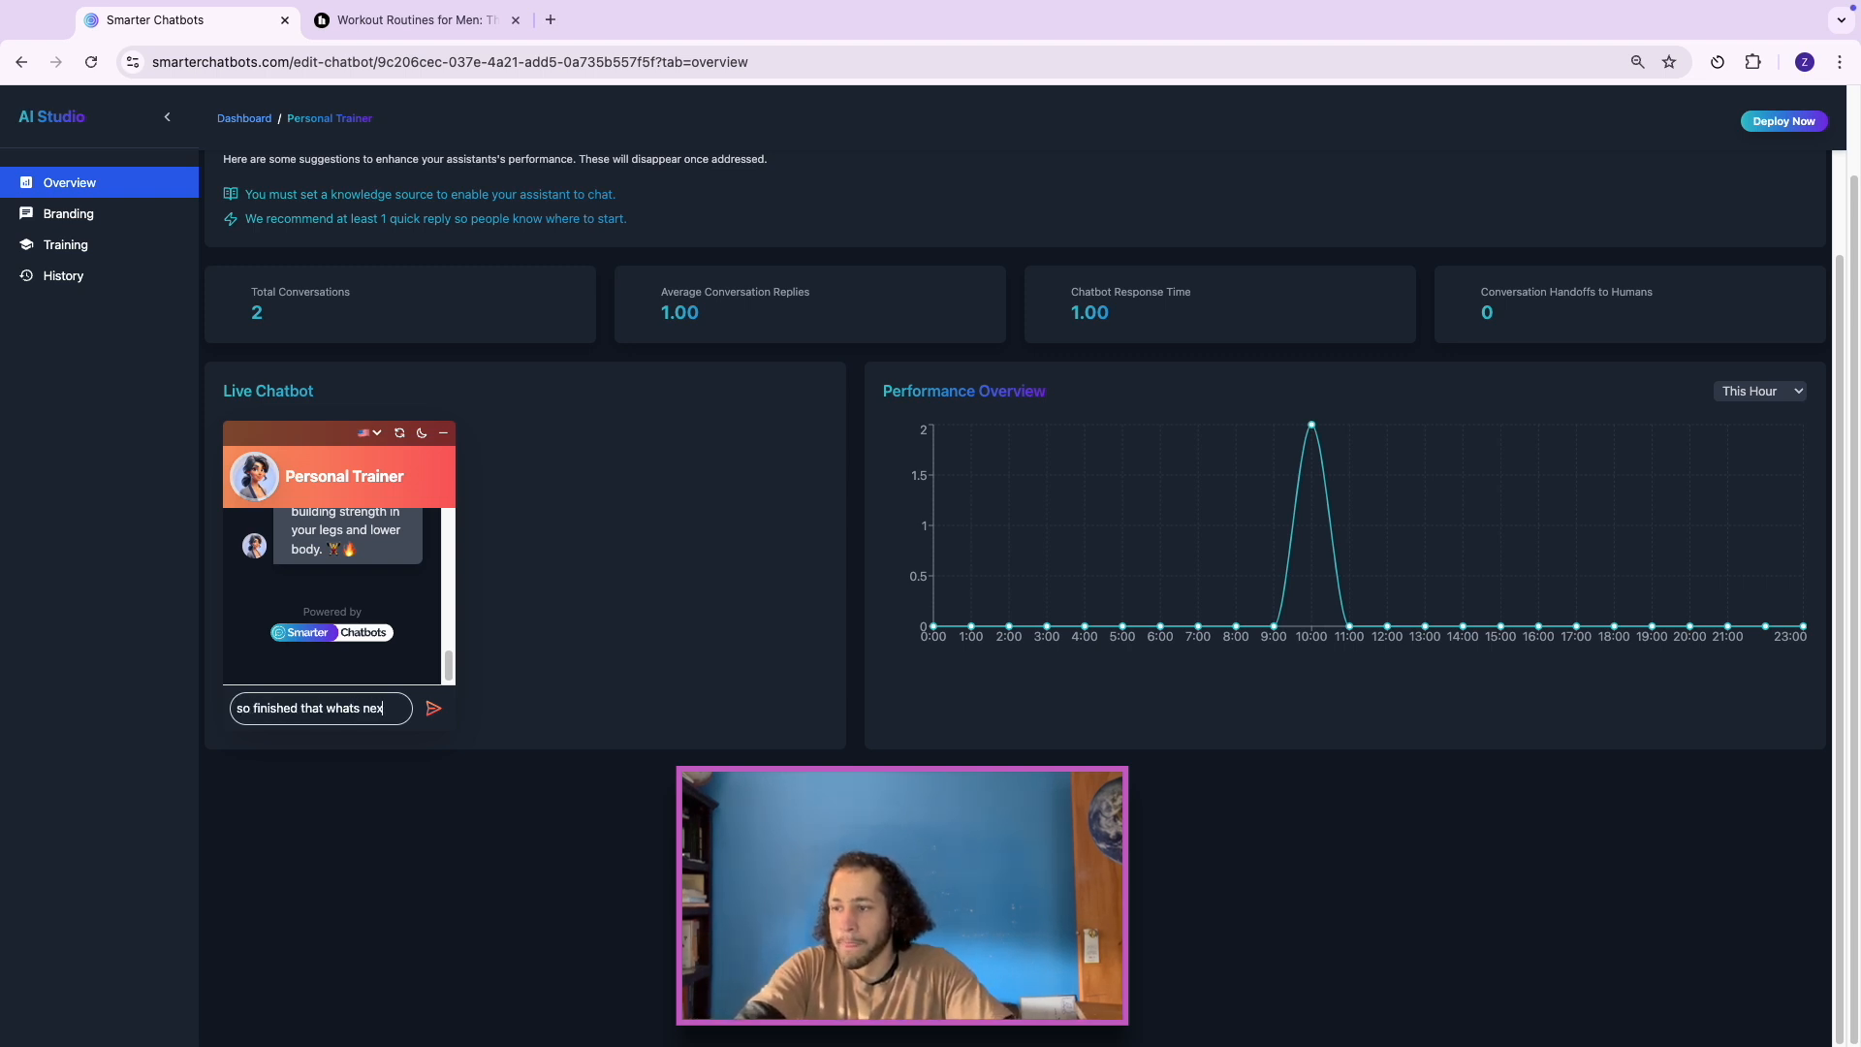
pyautogui.write('t')
pyautogui.press('Return')
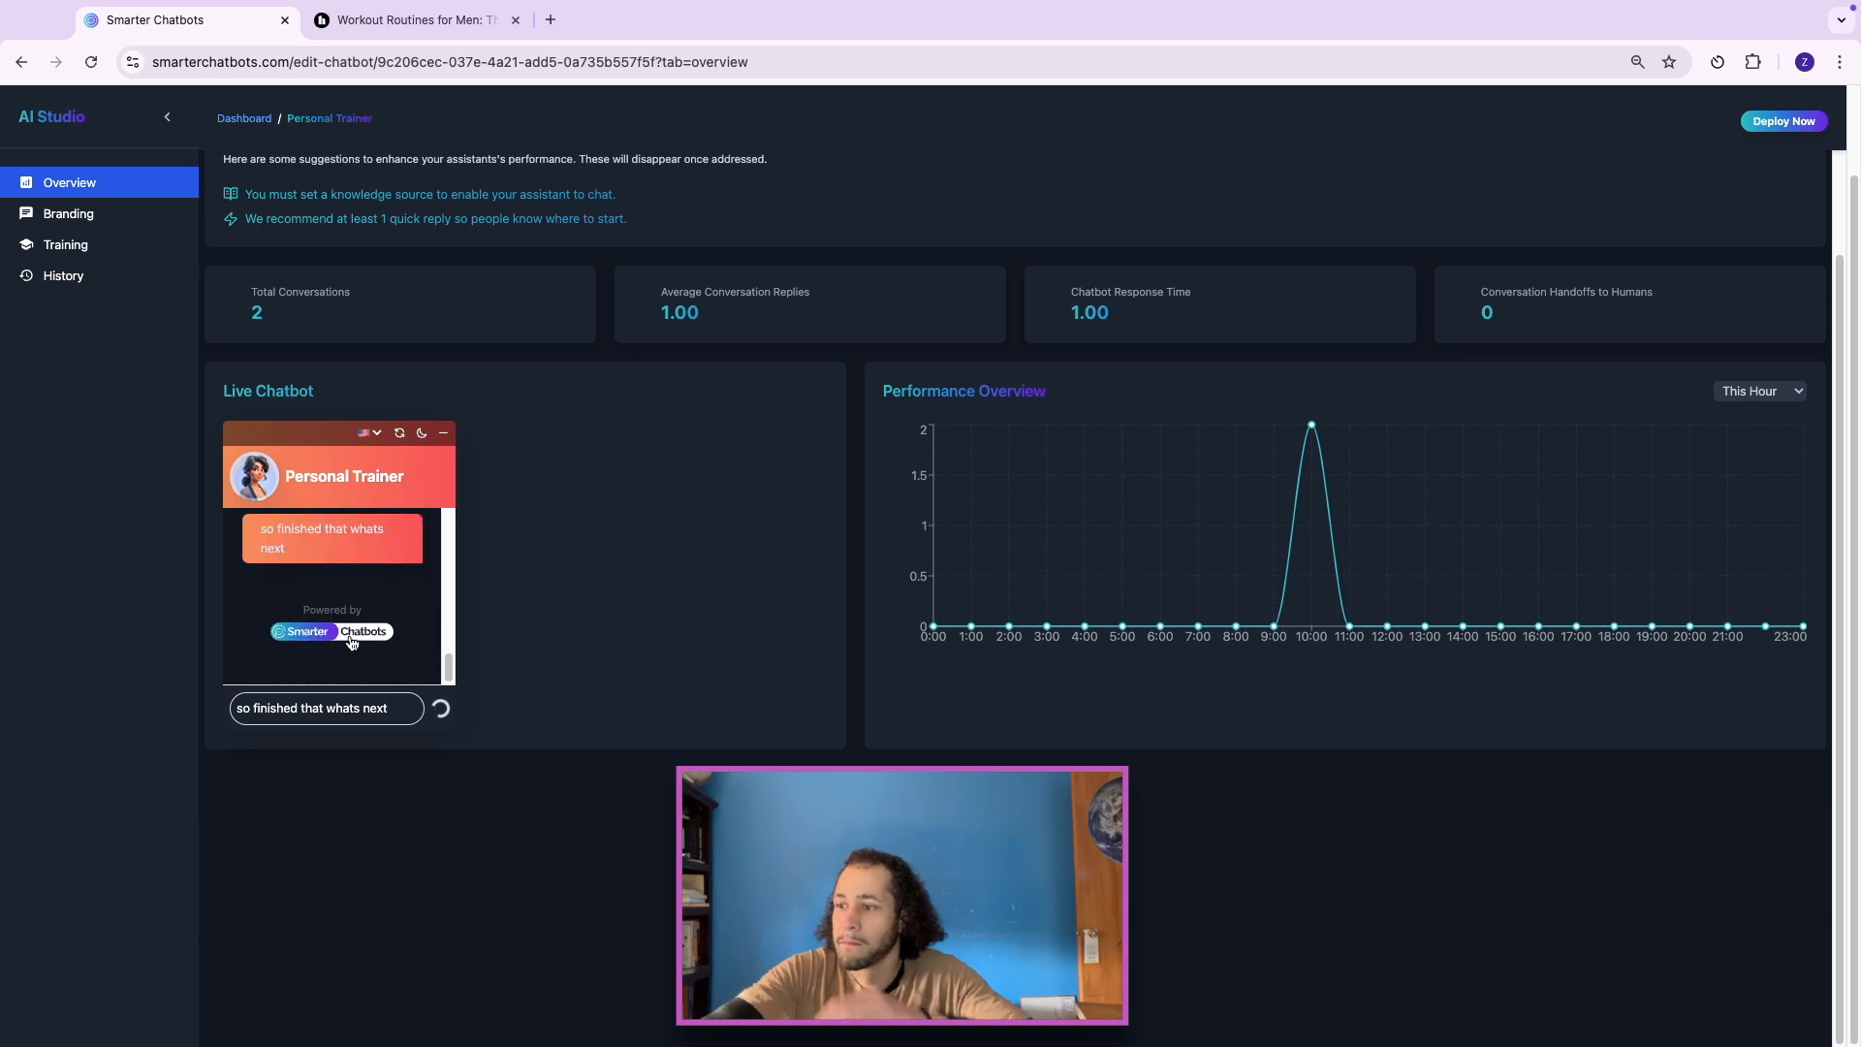
# Step: Ask the live Personal Trainer chatbot "how many. reps?" and highlight its reply
pyautogui.write('how many. reps')
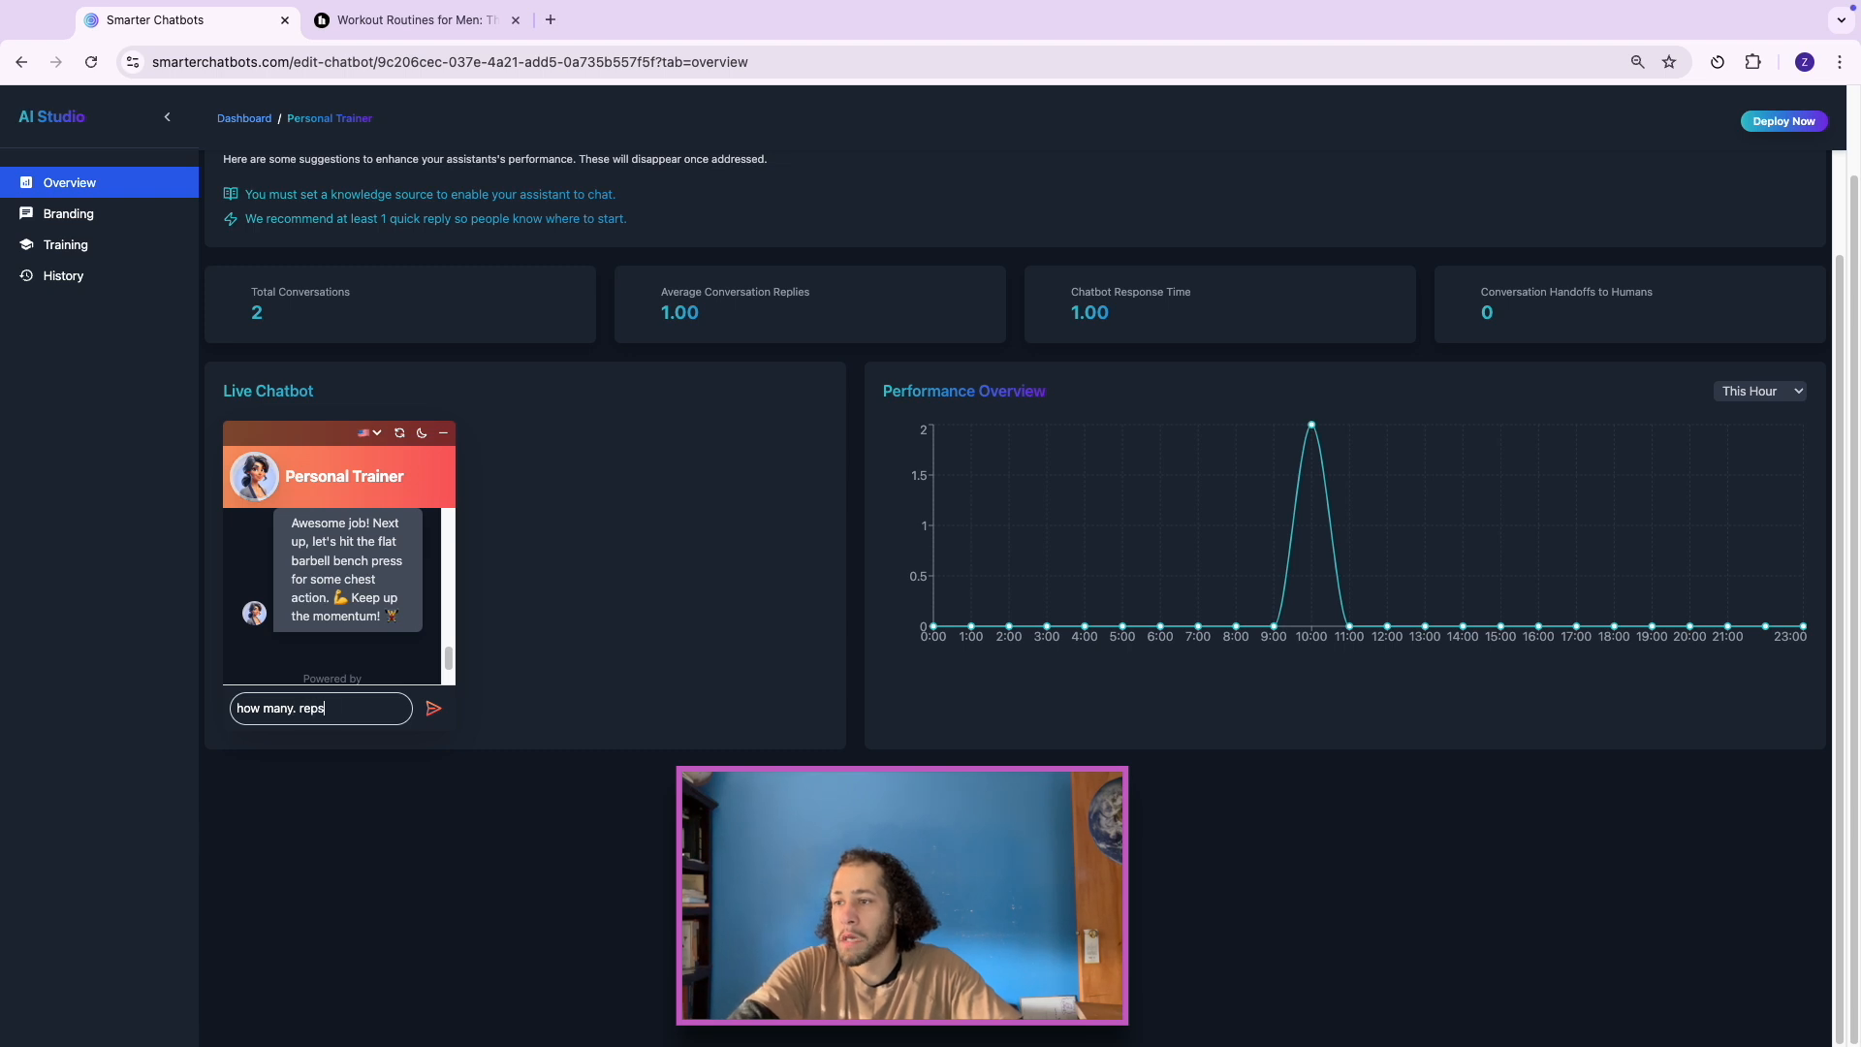
pyautogui.write('?')
pyautogui.press('Return')
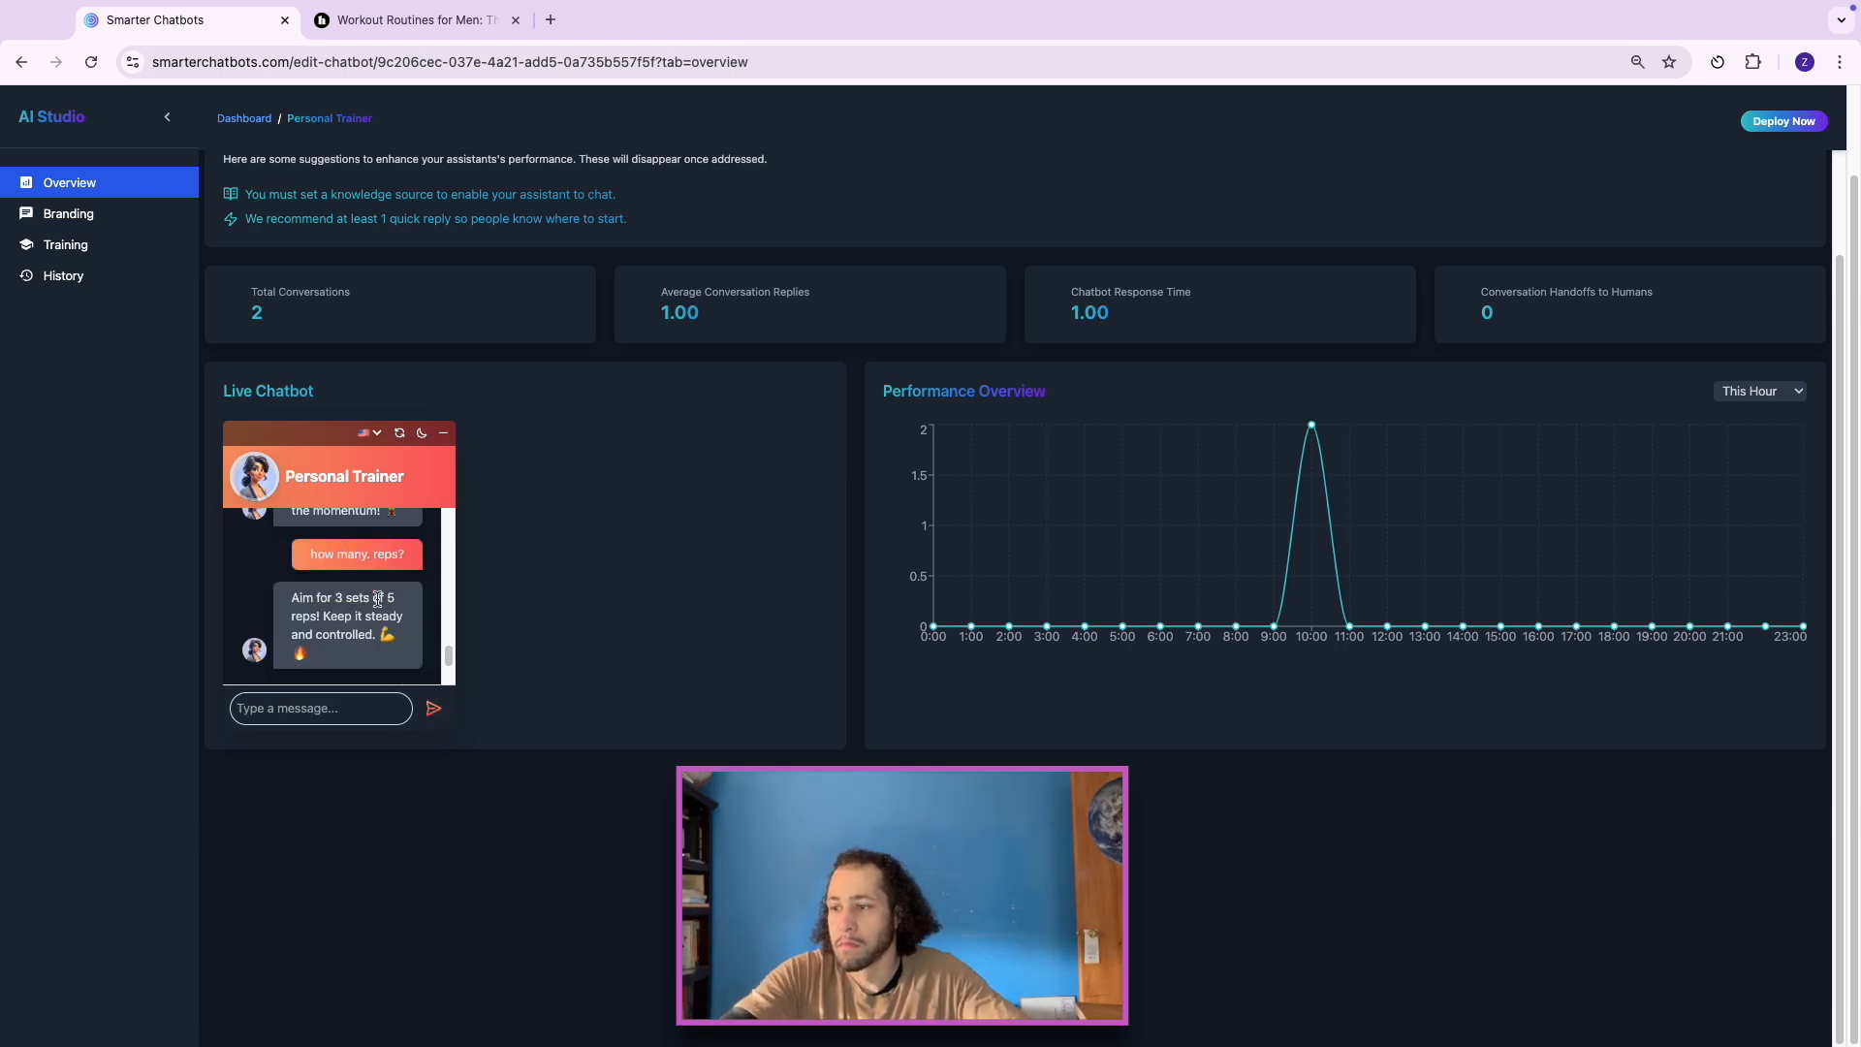
pyautogui.moveTo(292, 526); pyautogui.dragTo(417, 566)
# Step: Check the chatbot's sets and reps against the day-by-day routines in the Healthline workout article
pyautogui.click(415, 19)
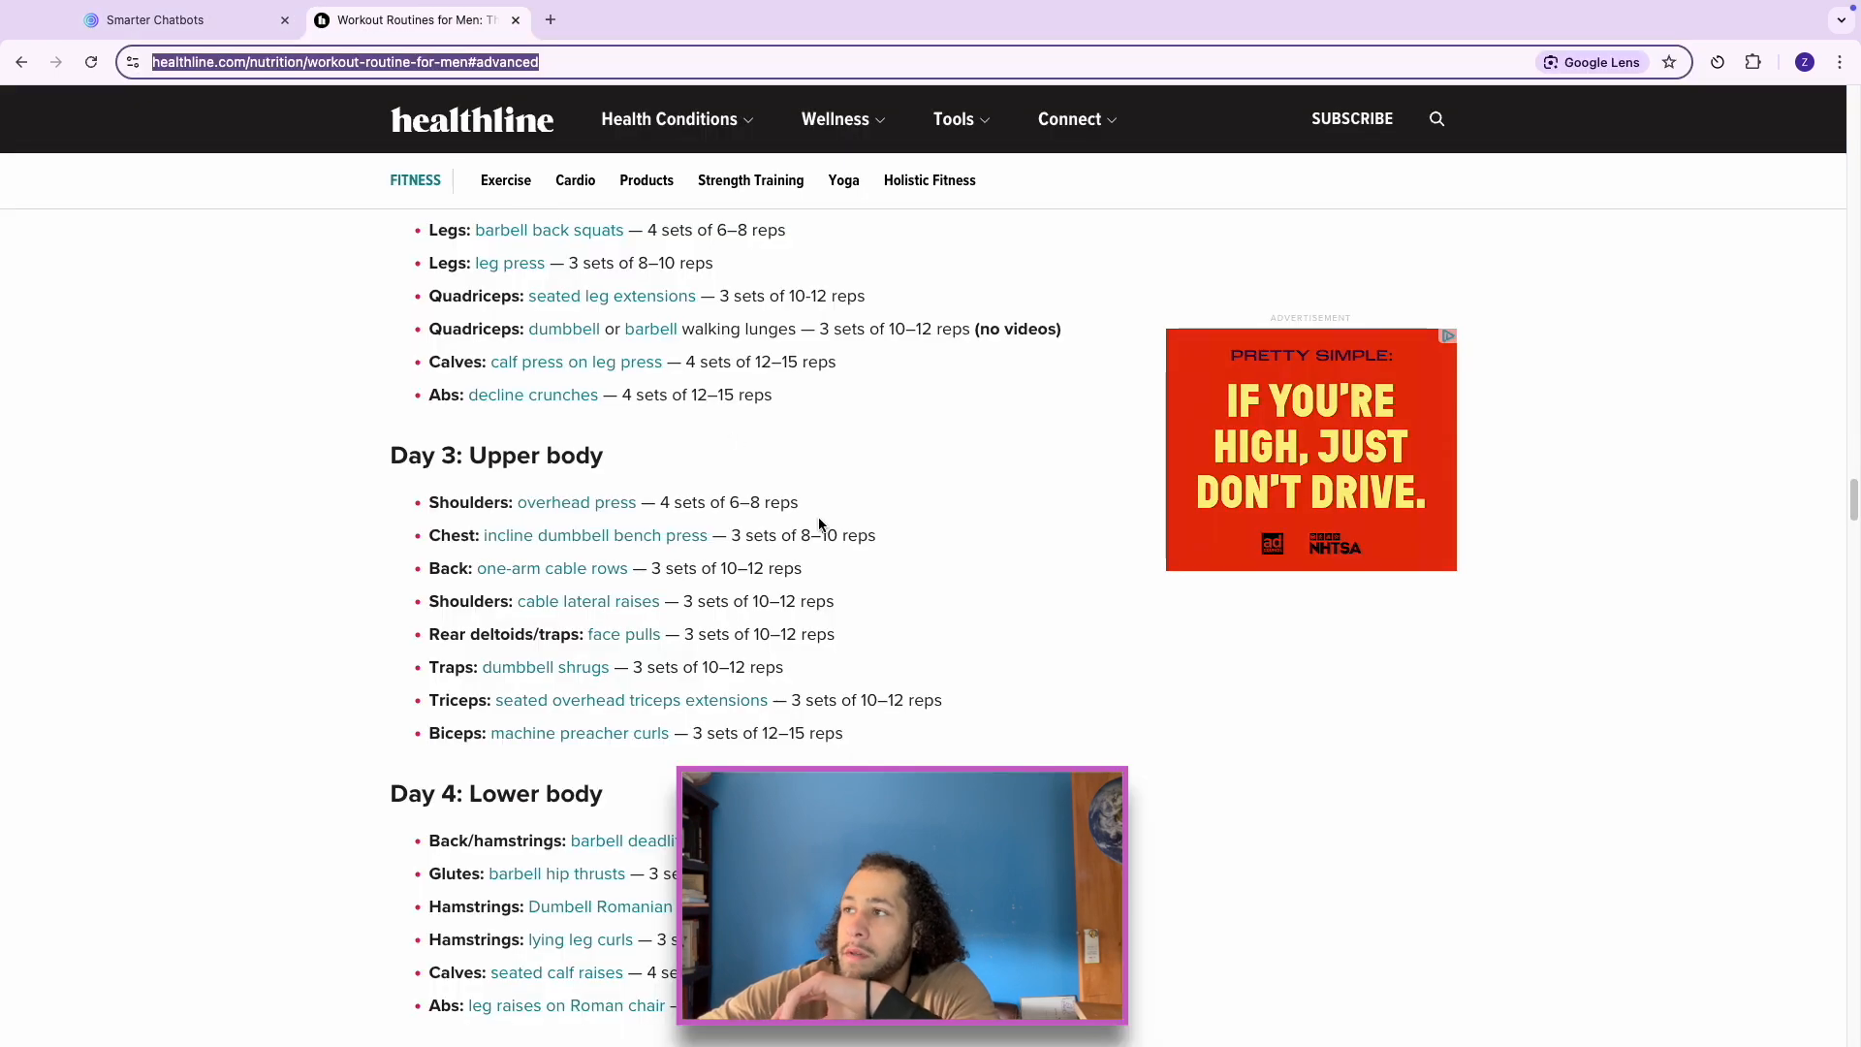
pyautogui.scroll(12, 471, 474)
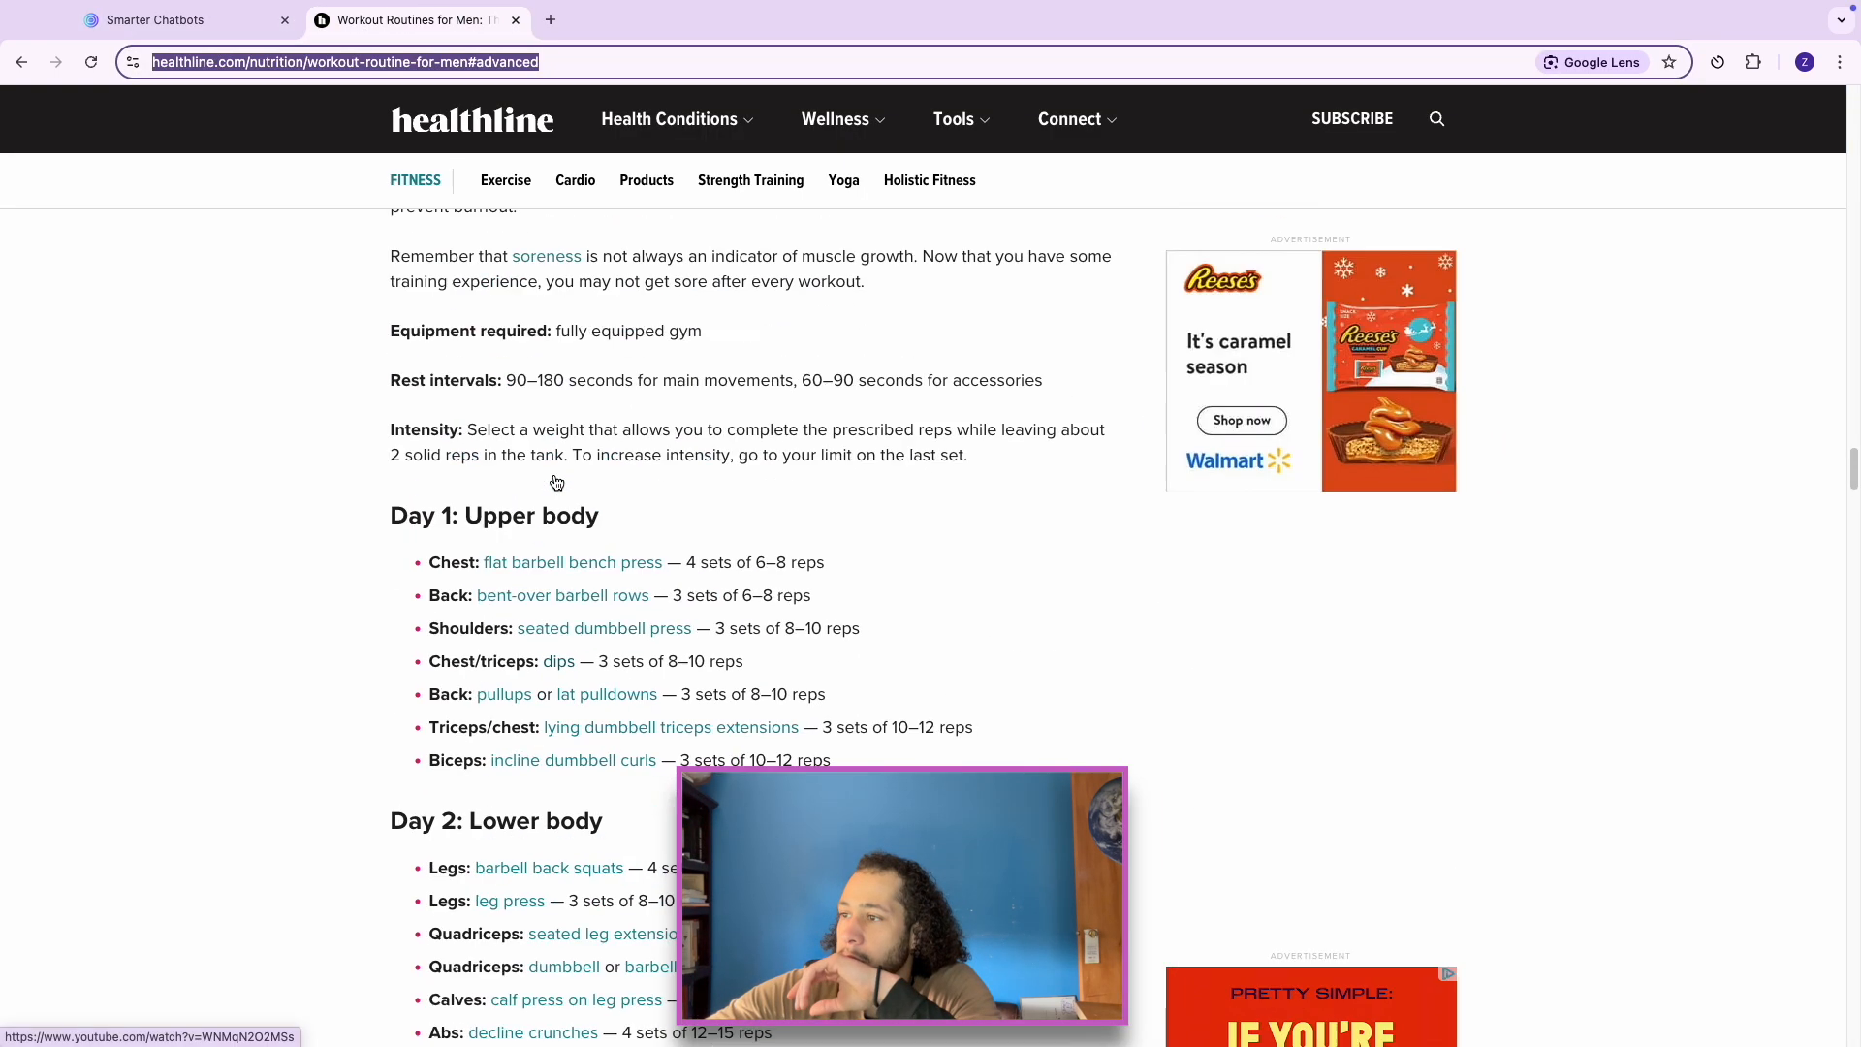
pyautogui.scroll(-8, 610, 499)
pyautogui.click(179, 21)
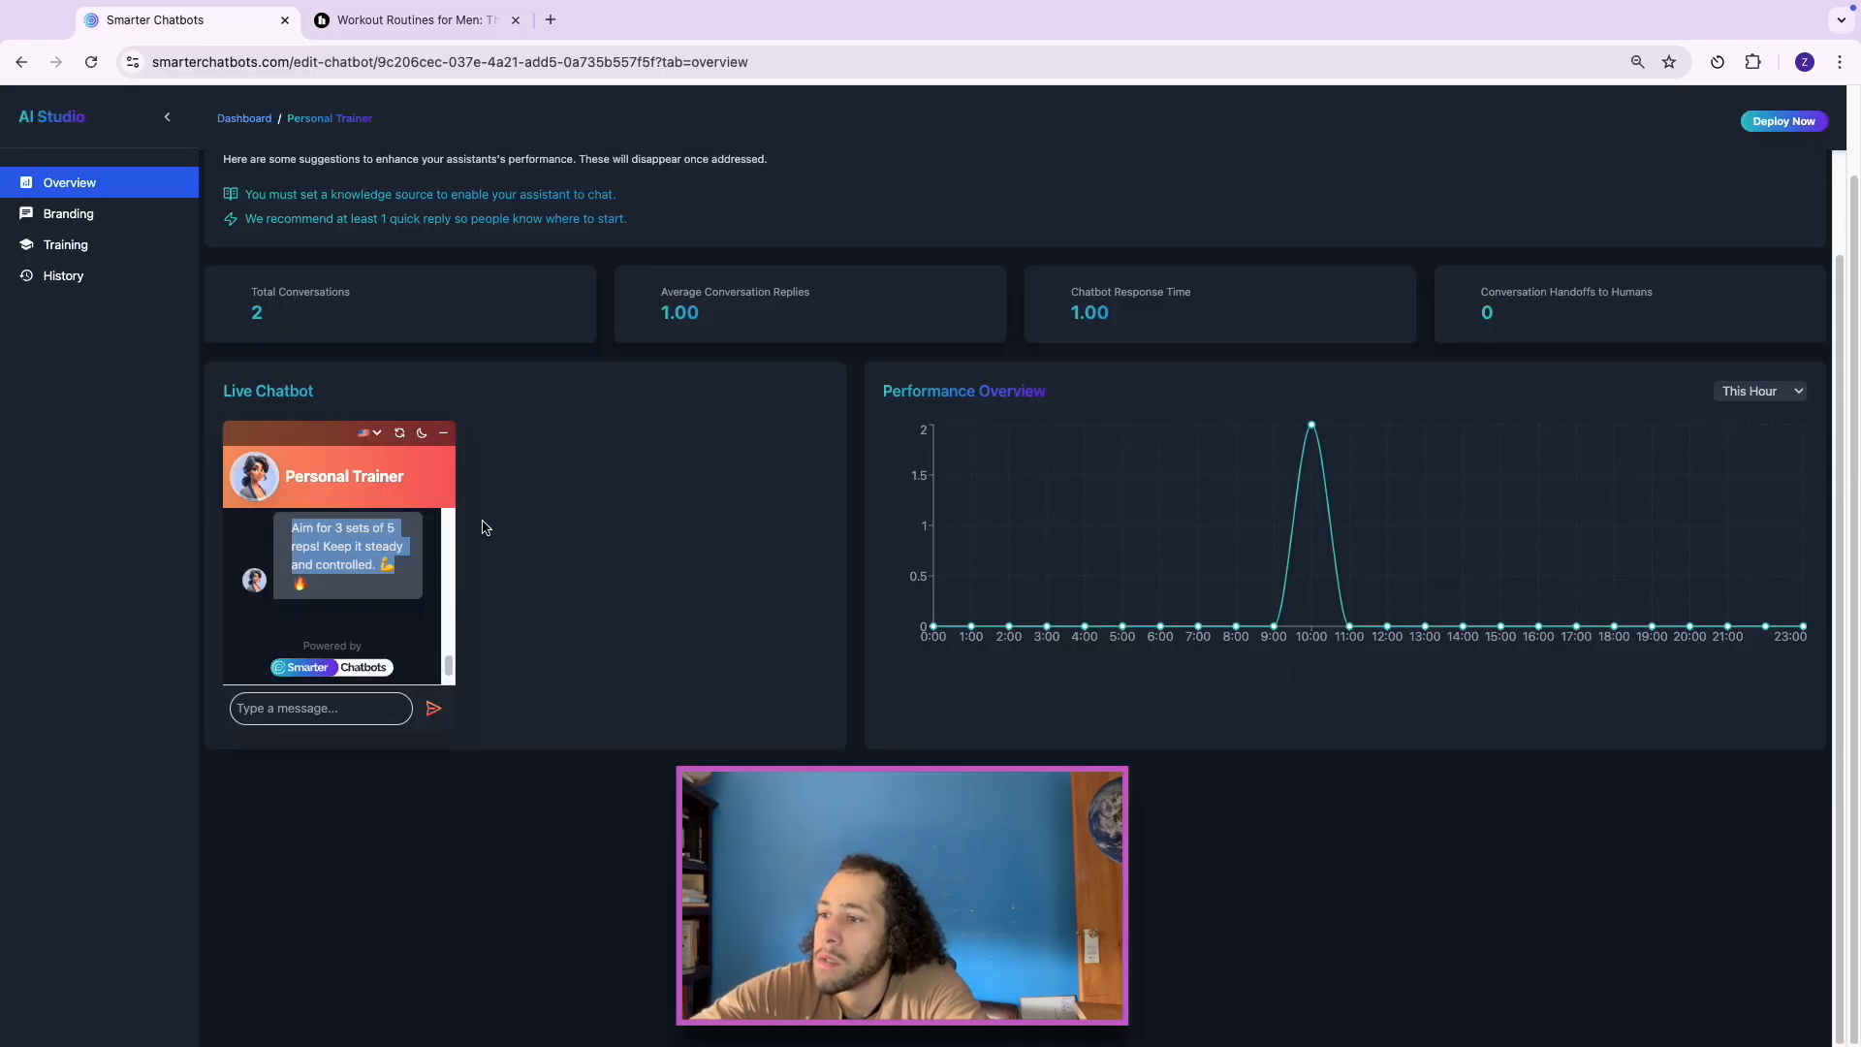
# Step: Add the persona response style "I provided you a workout routine for me. Each Day starting from day one walk me through my workout for that day."
pyautogui.click(80, 252)
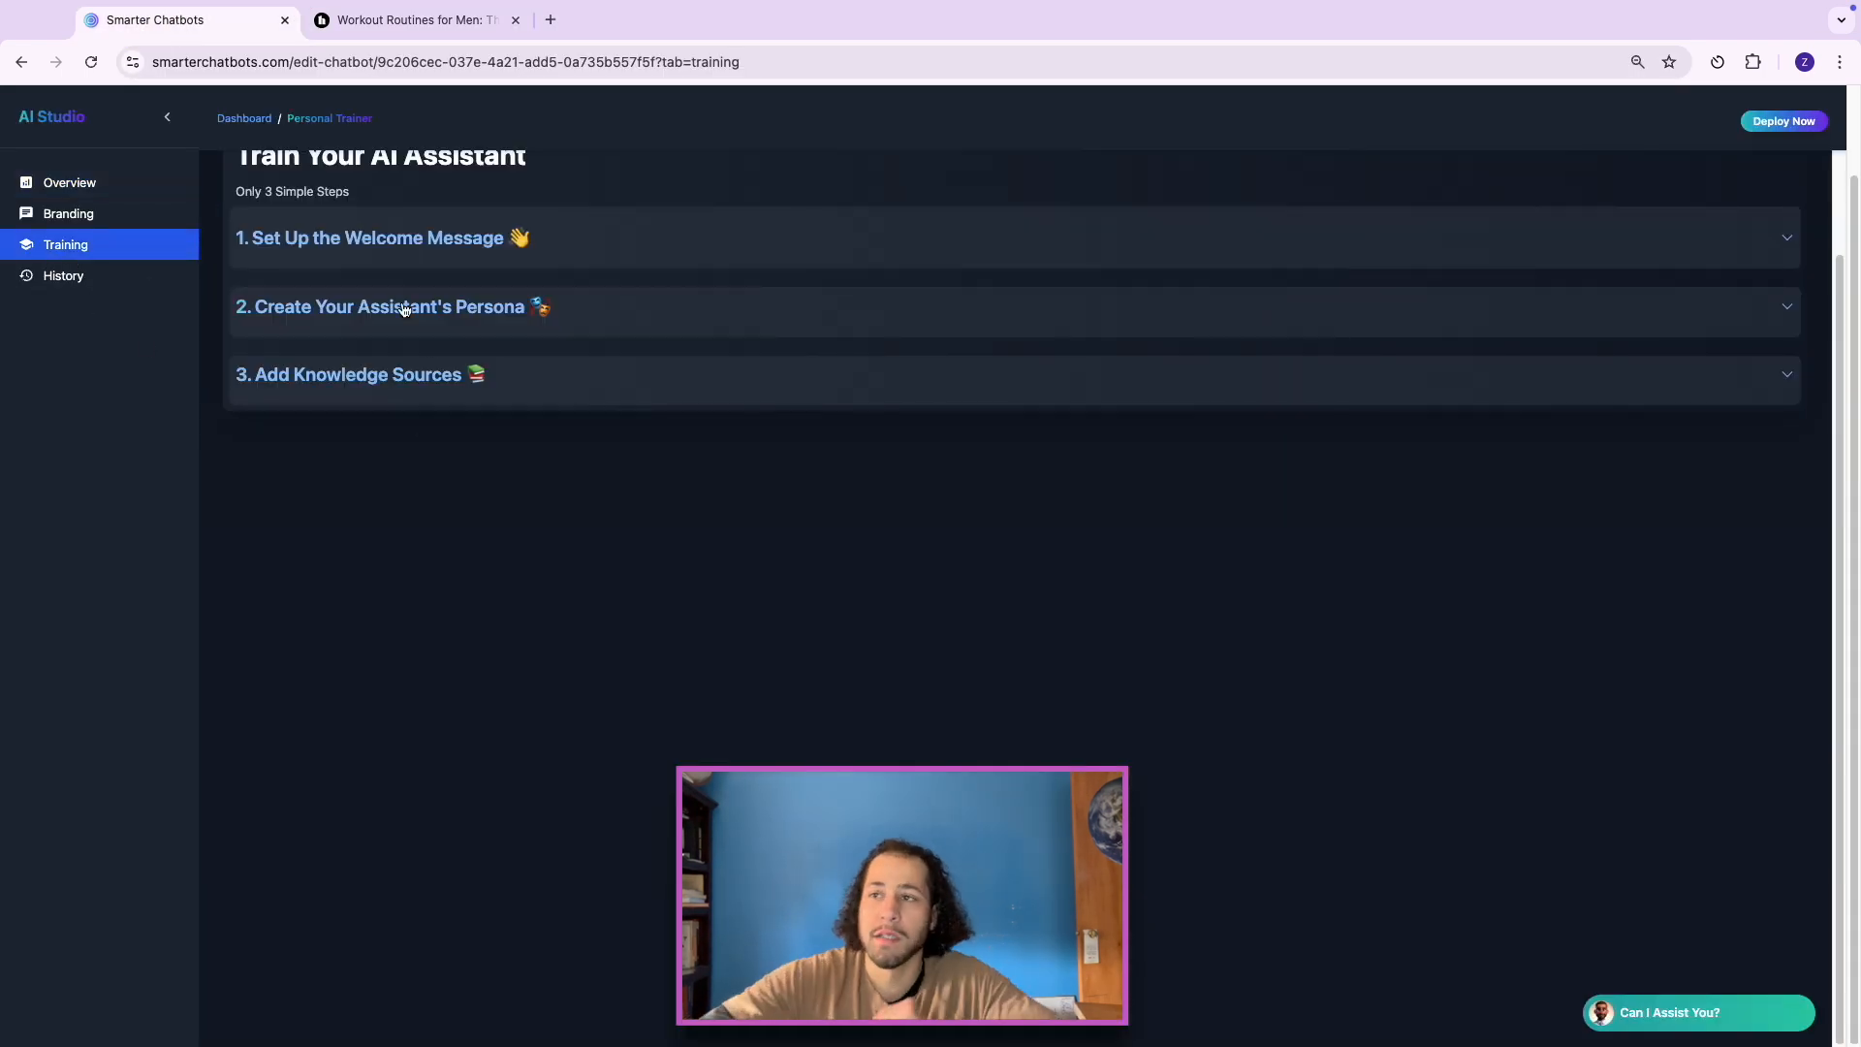
pyautogui.click(307, 310)
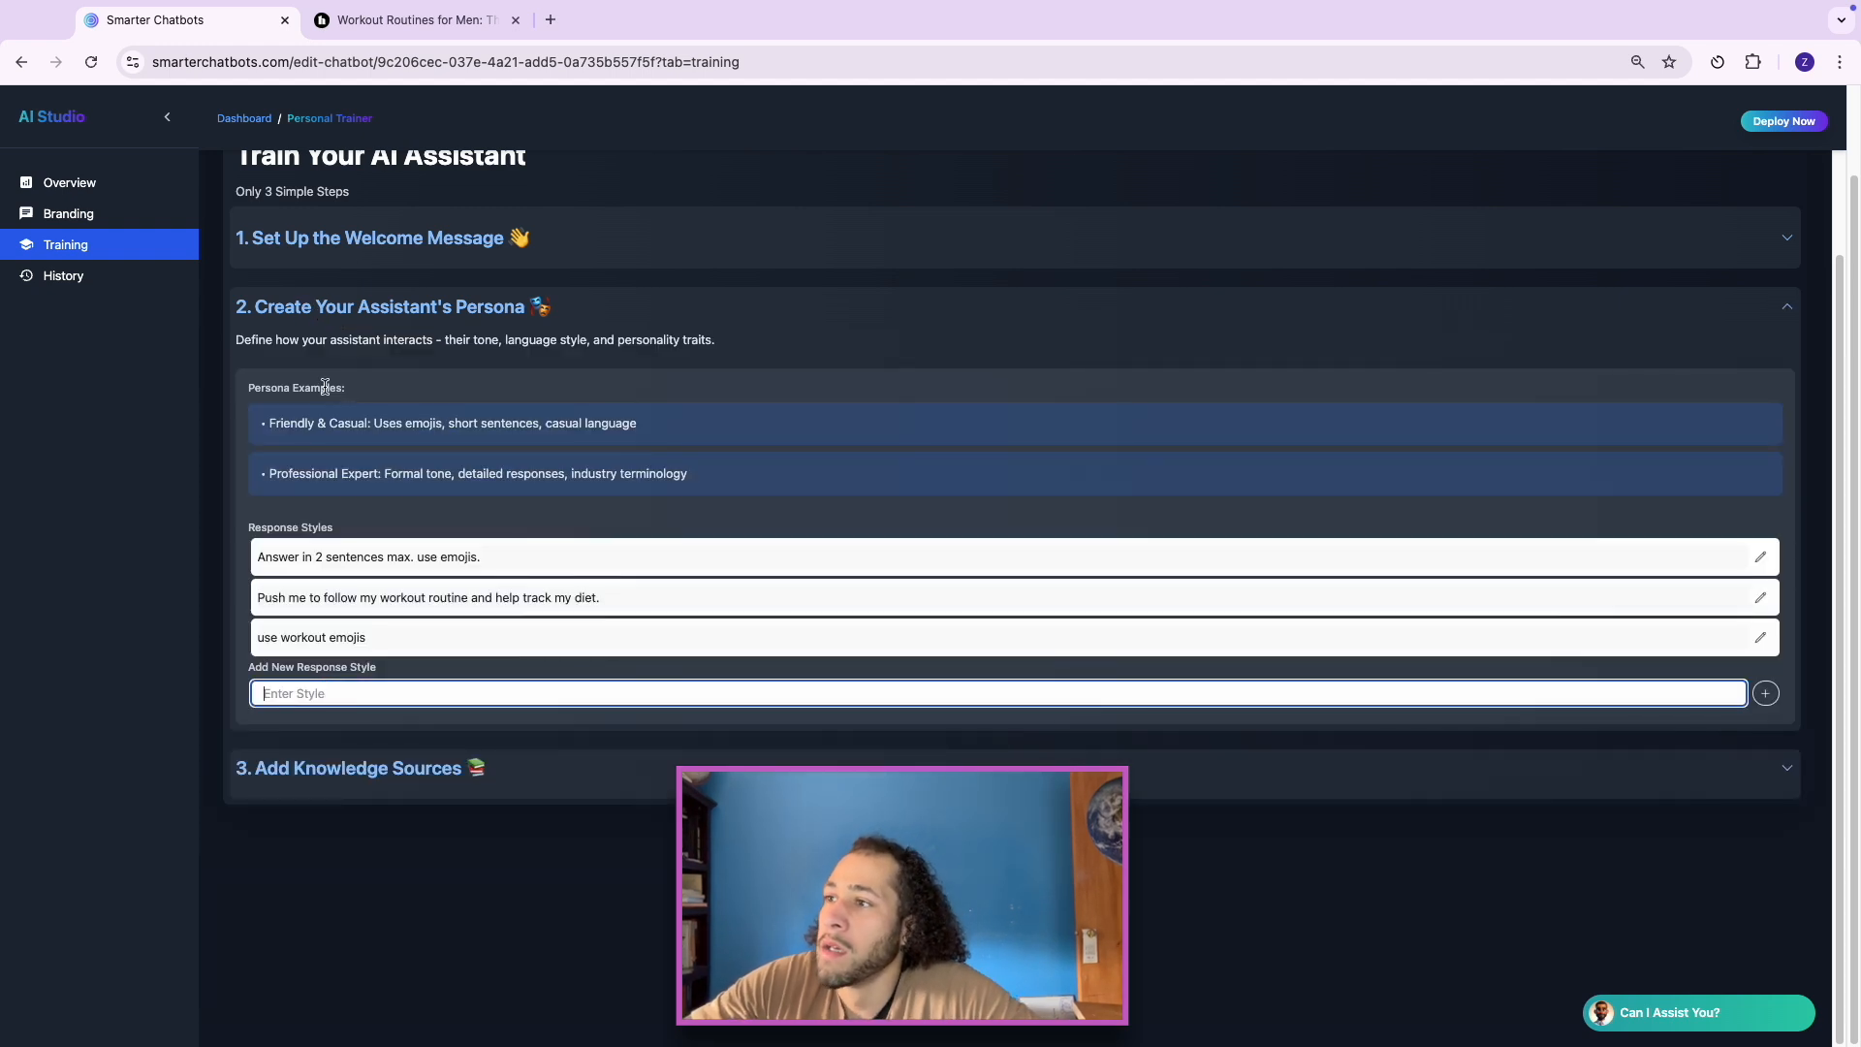
pyautogui.click(414, 22)
pyautogui.scroll(20, 694, 515)
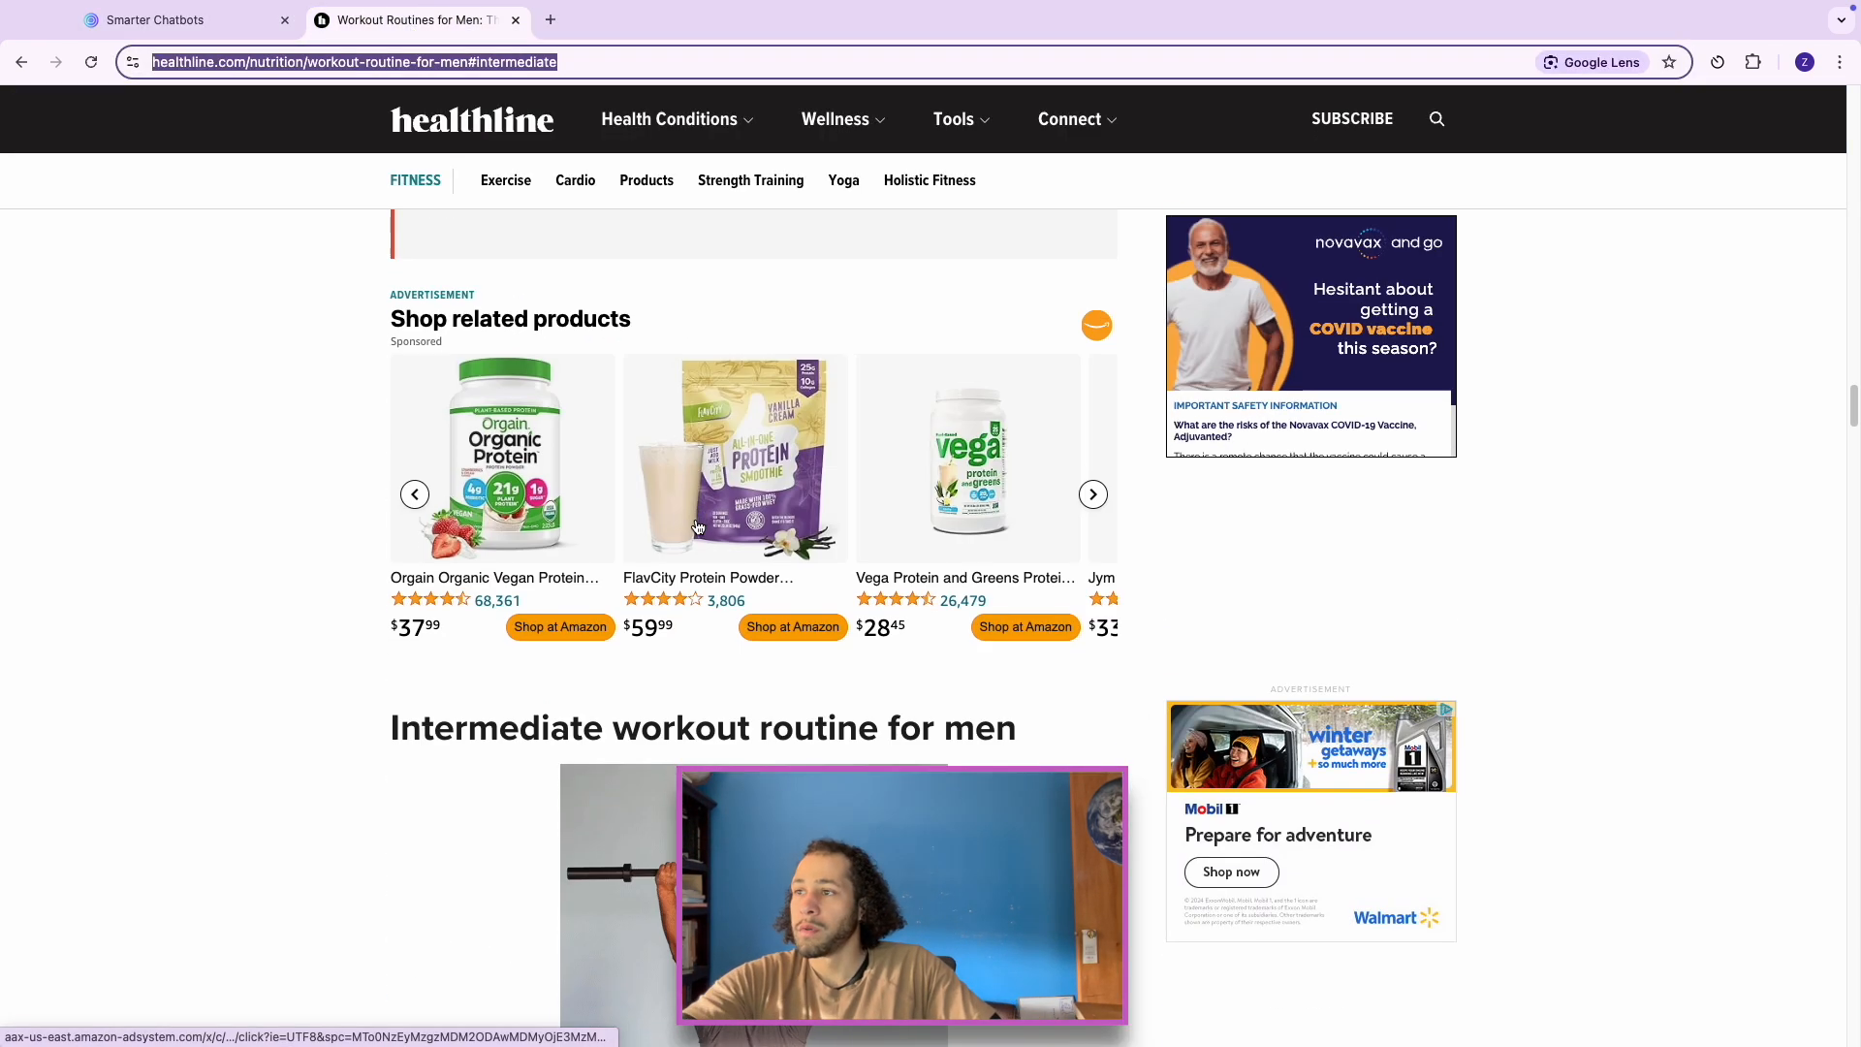
pyautogui.scroll(20, 696, 523)
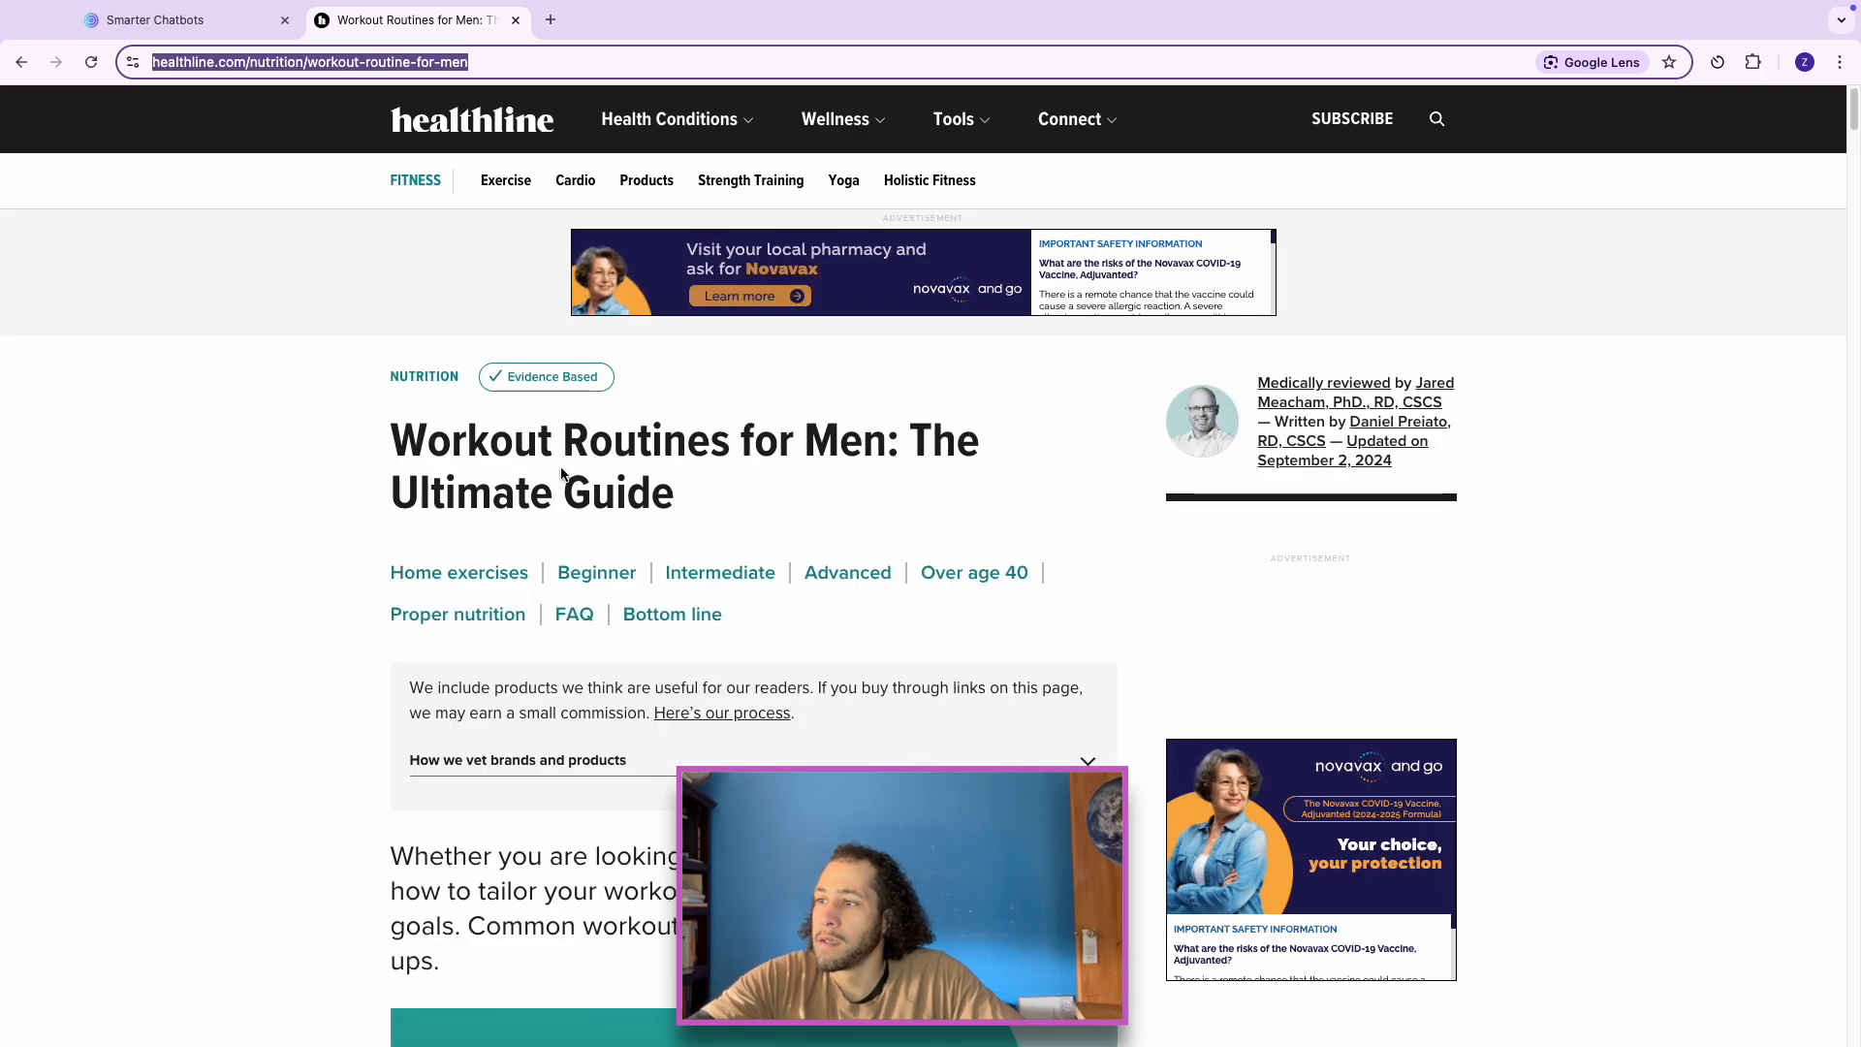
pyautogui.scroll(-2, 511, 577)
pyautogui.click(229, 20)
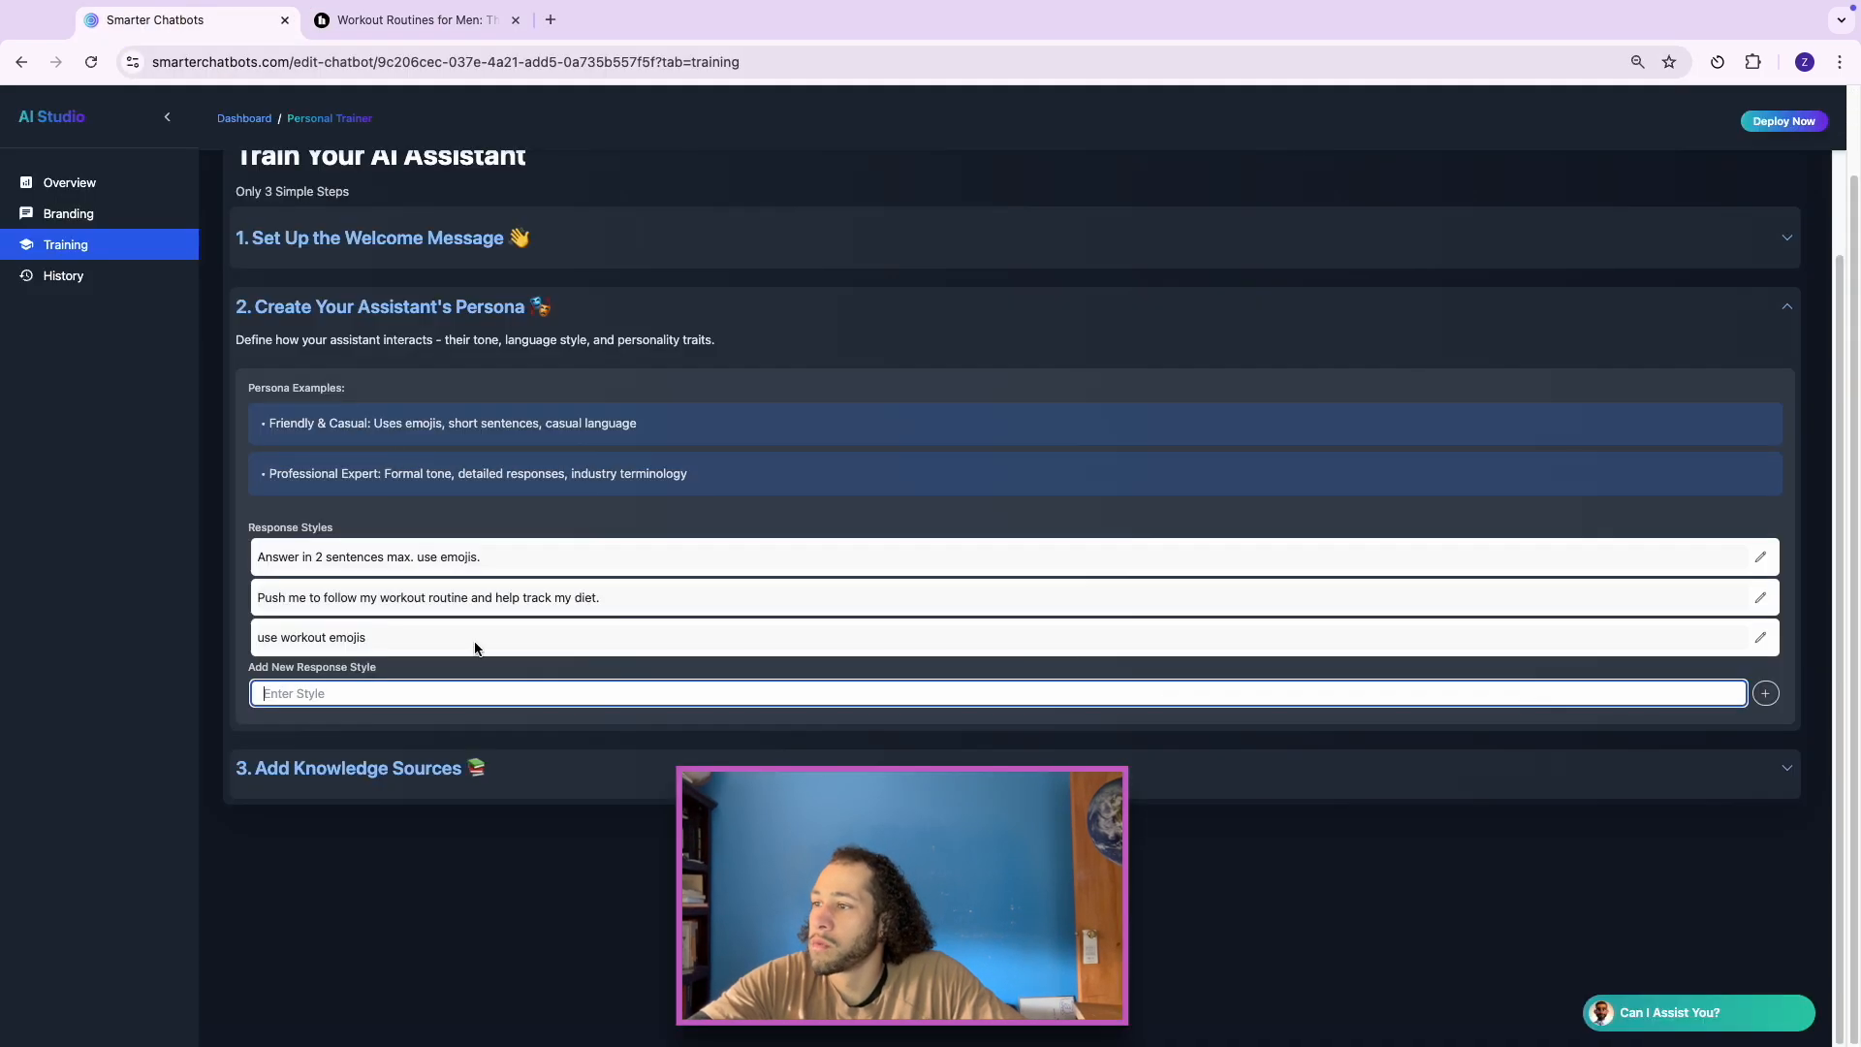
pyautogui.write('I p')
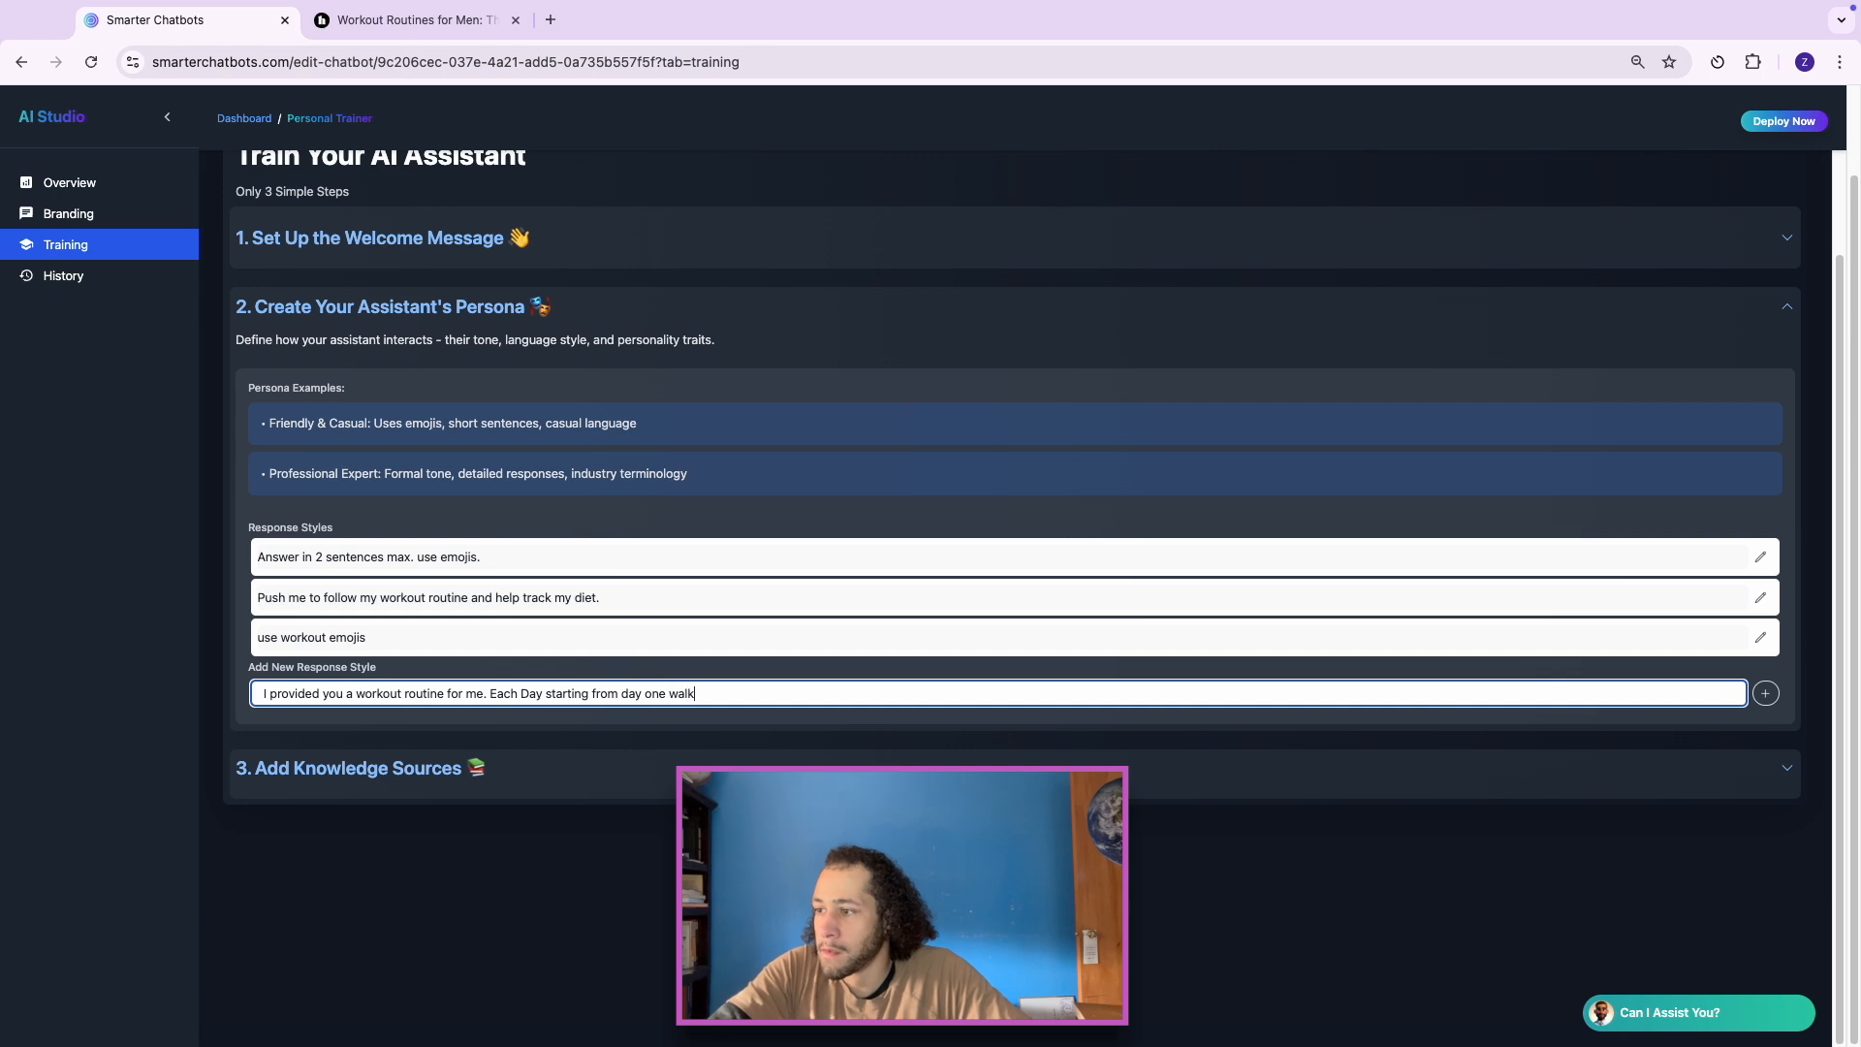
pyautogui.write('y workout for that day.')
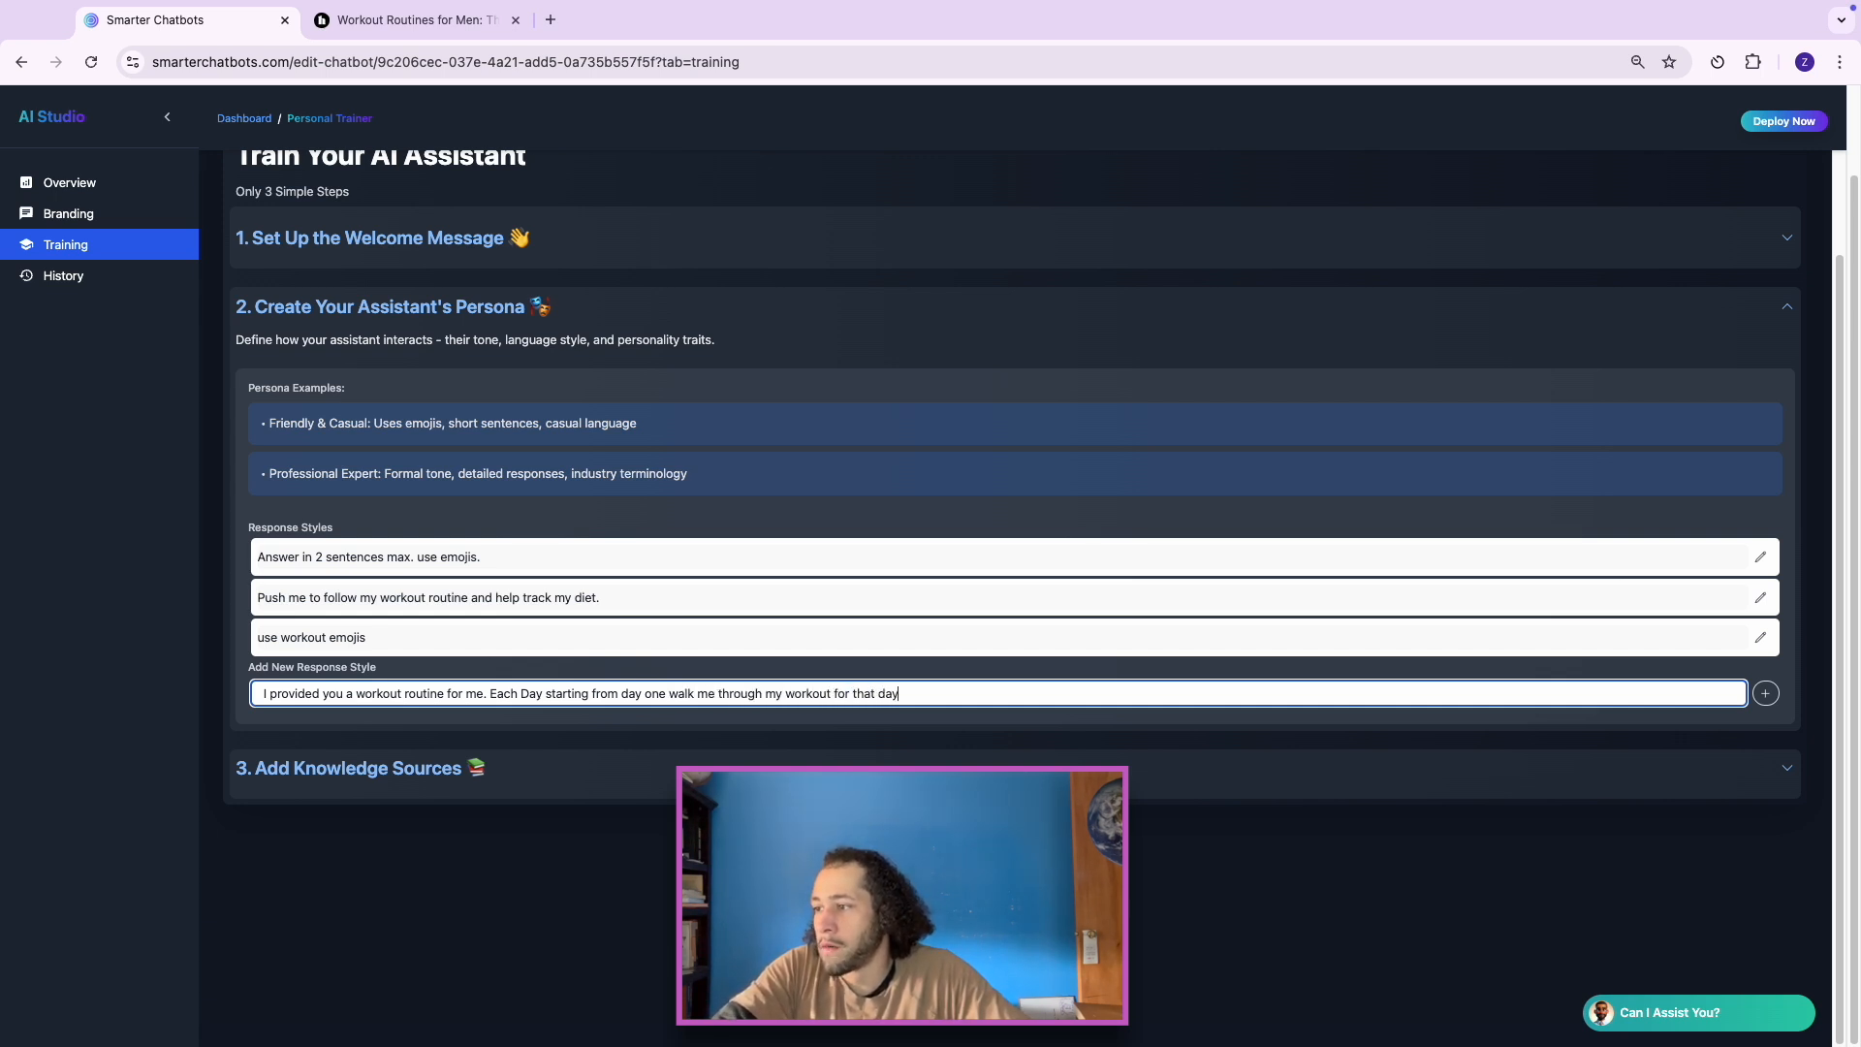
pyautogui.click(1766, 693)
# Step: Send the live chatbot on the overview page the message "todays thursday" and read its reply
pyautogui.click(72, 184)
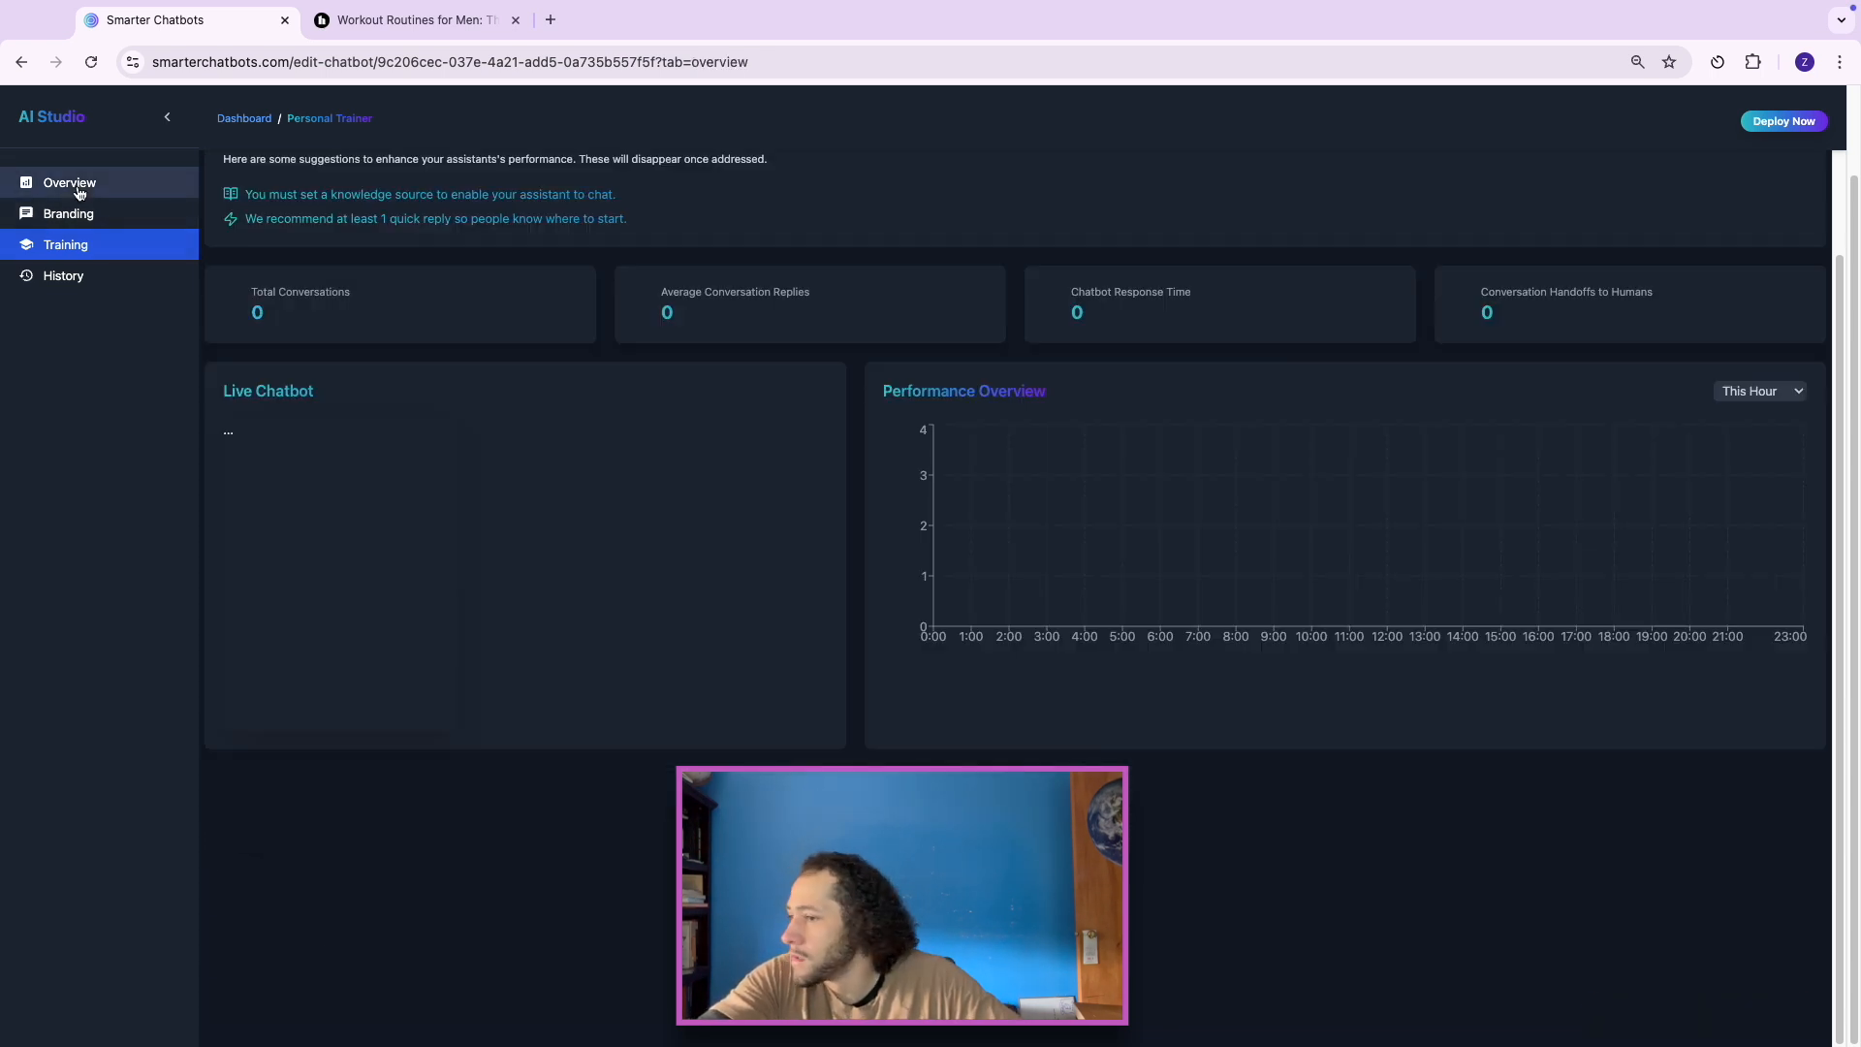
pyautogui.click(315, 716)
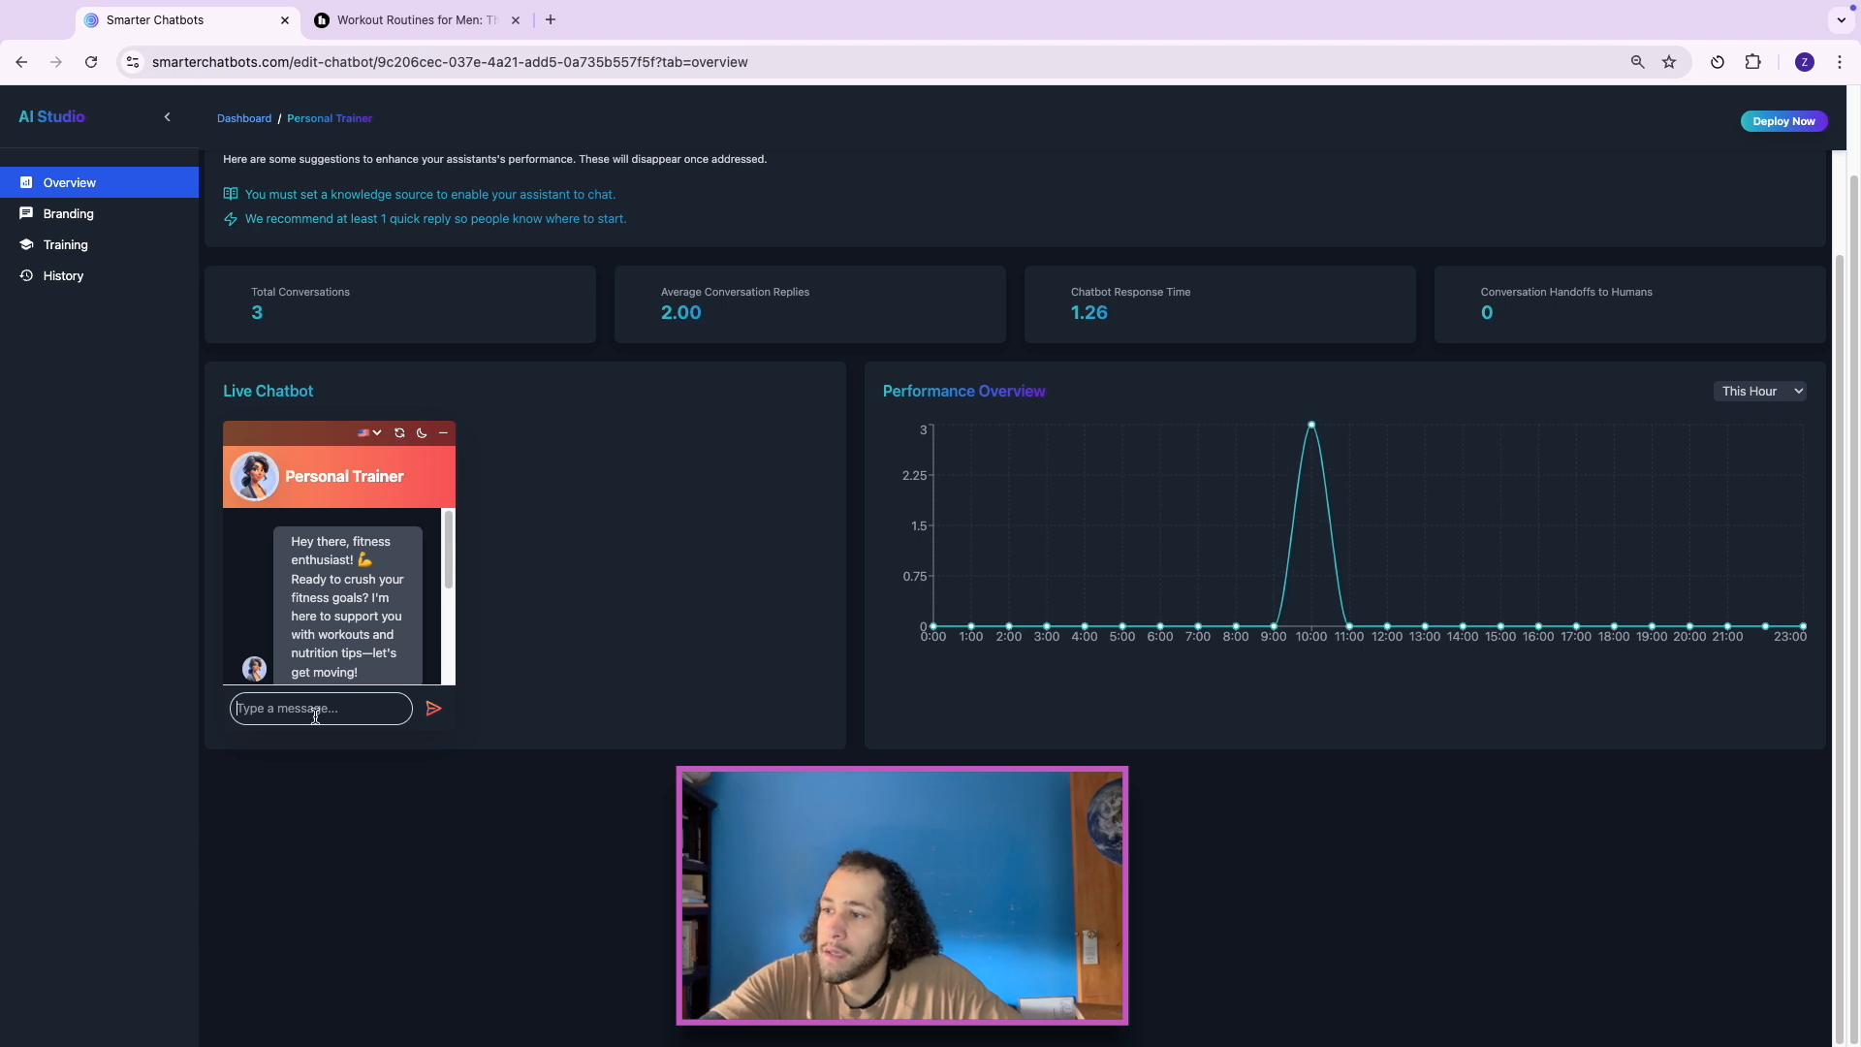
pyautogui.write('todays monda')
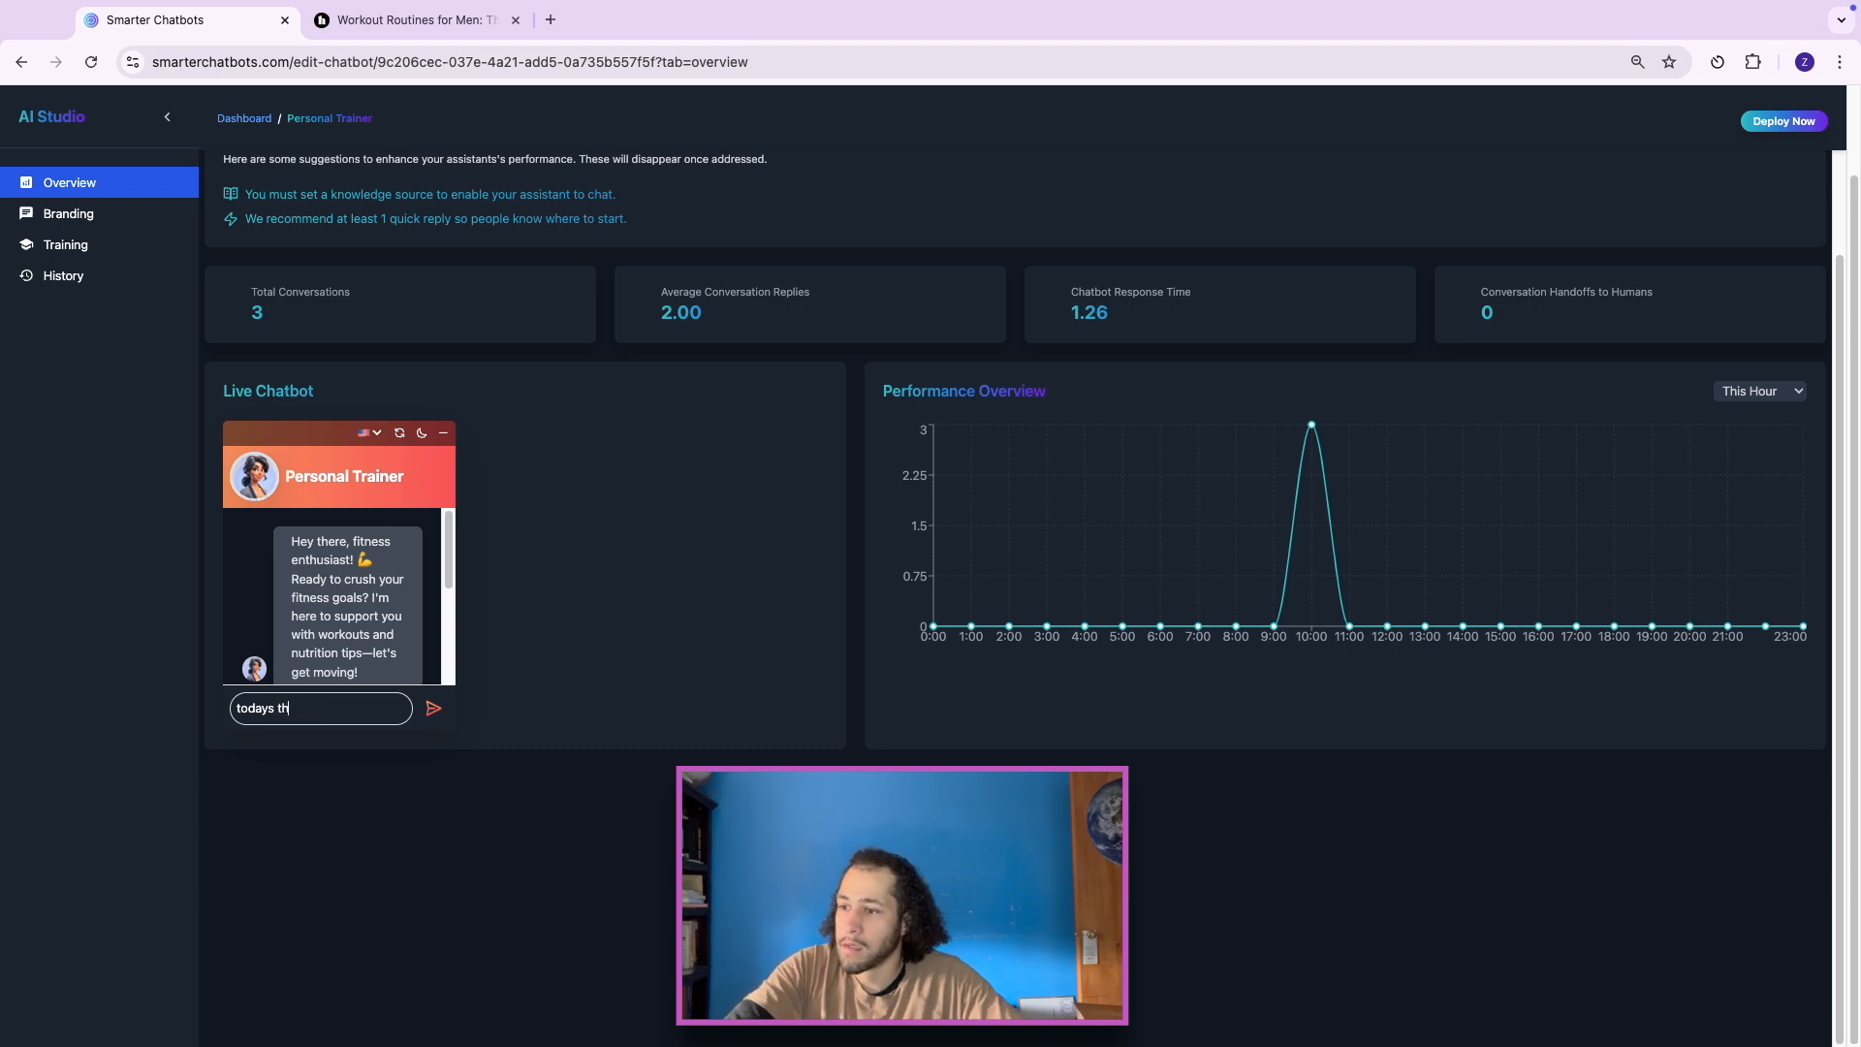
pyautogui.press('Return')
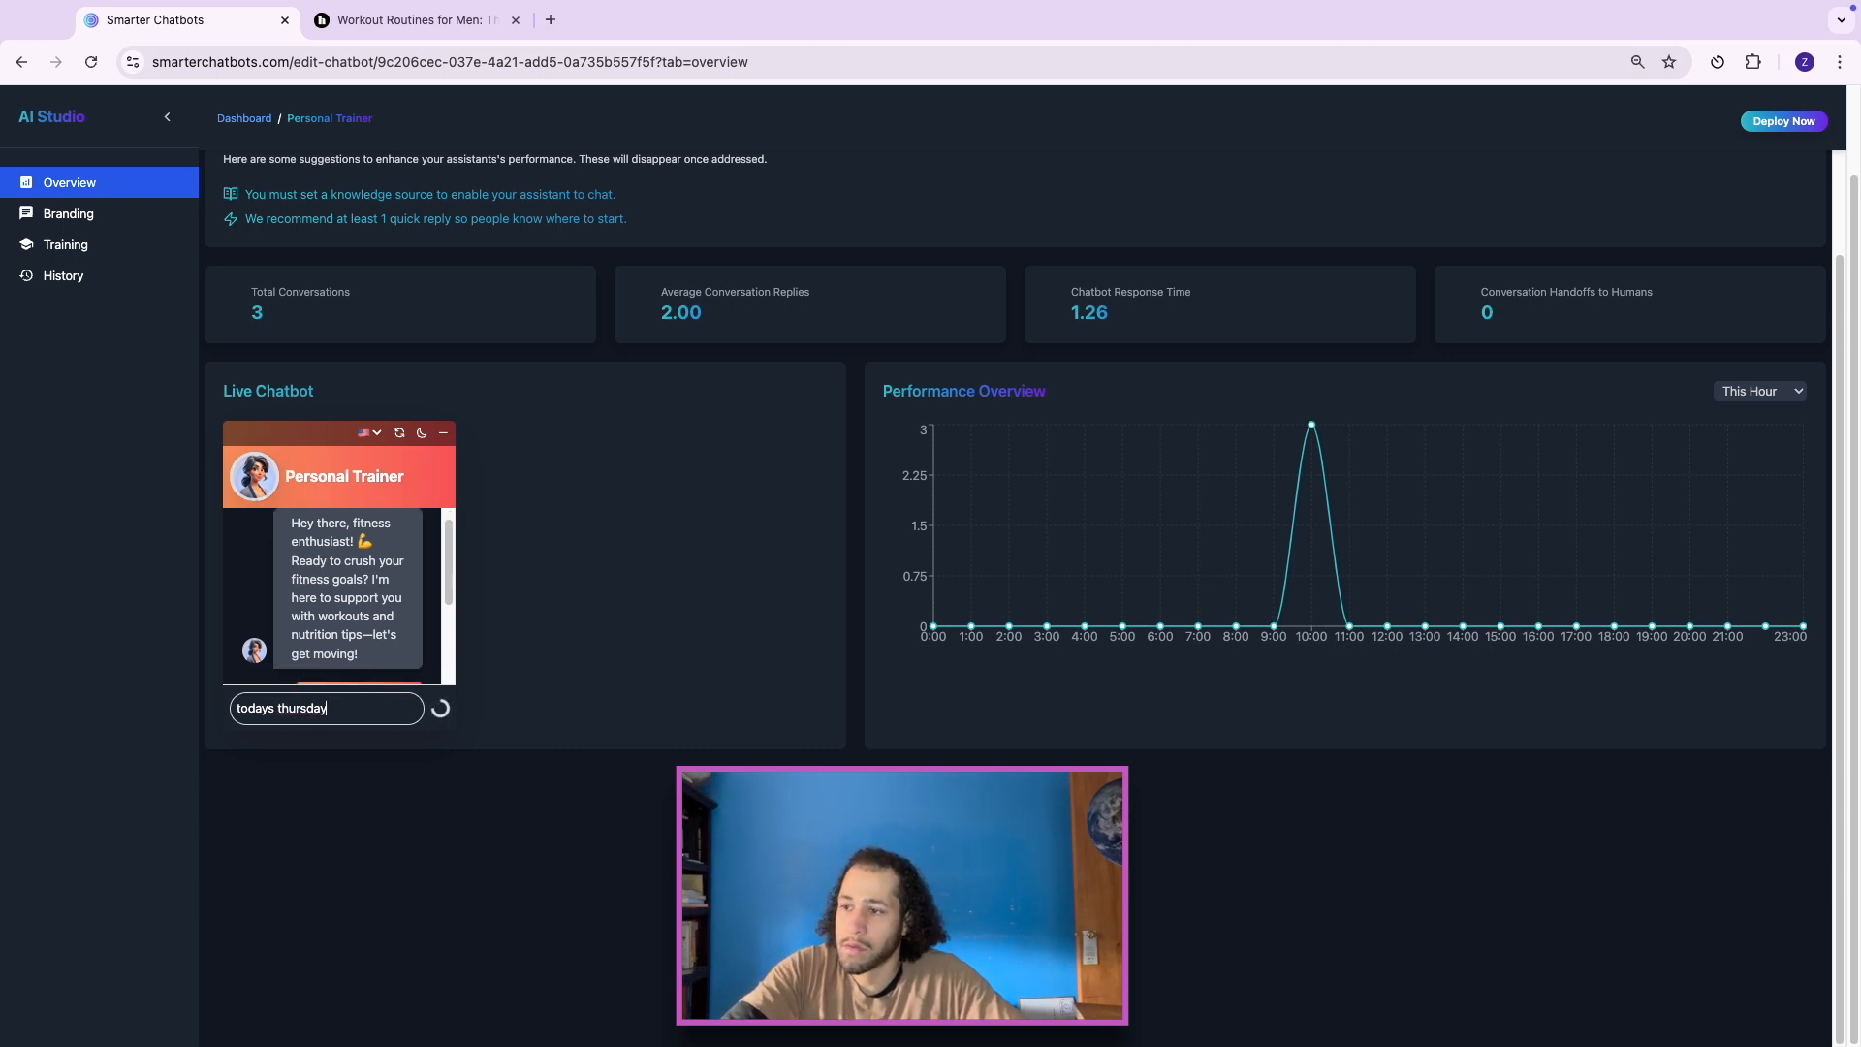
pyautogui.rightClick(334, 643)
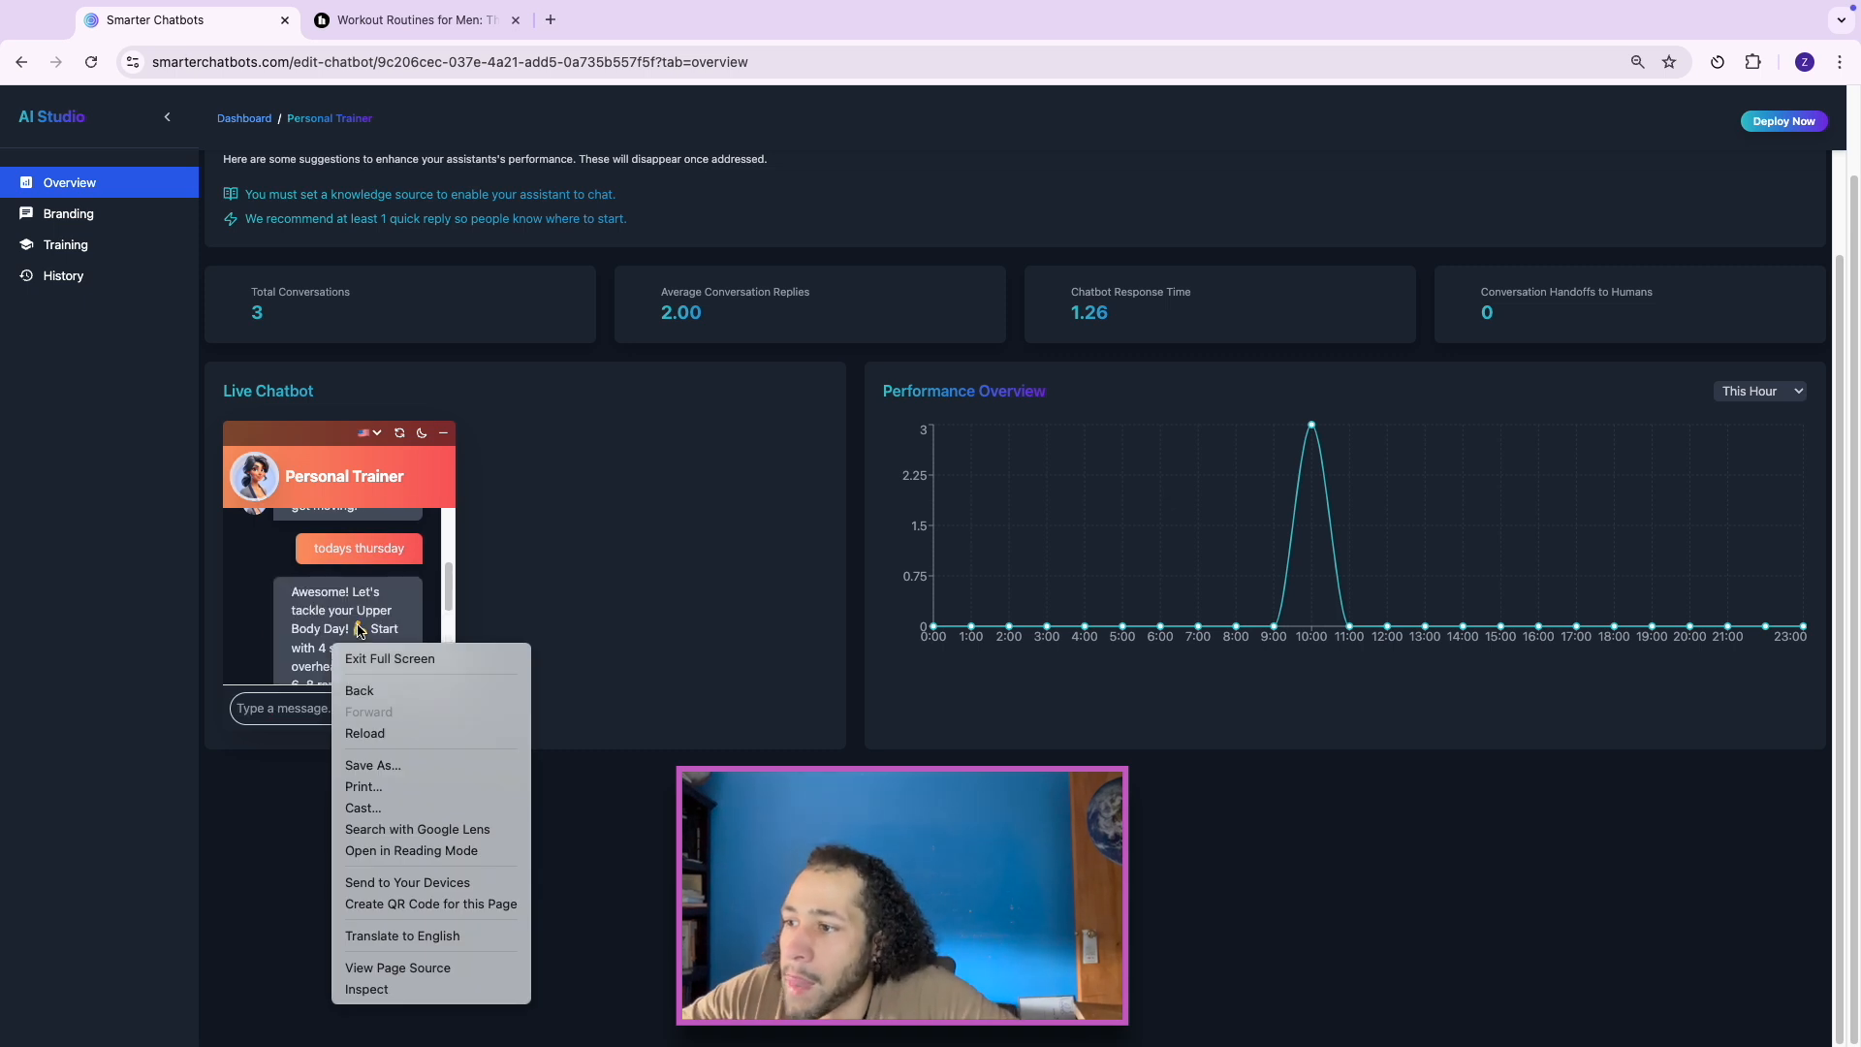
pyautogui.click(337, 534)
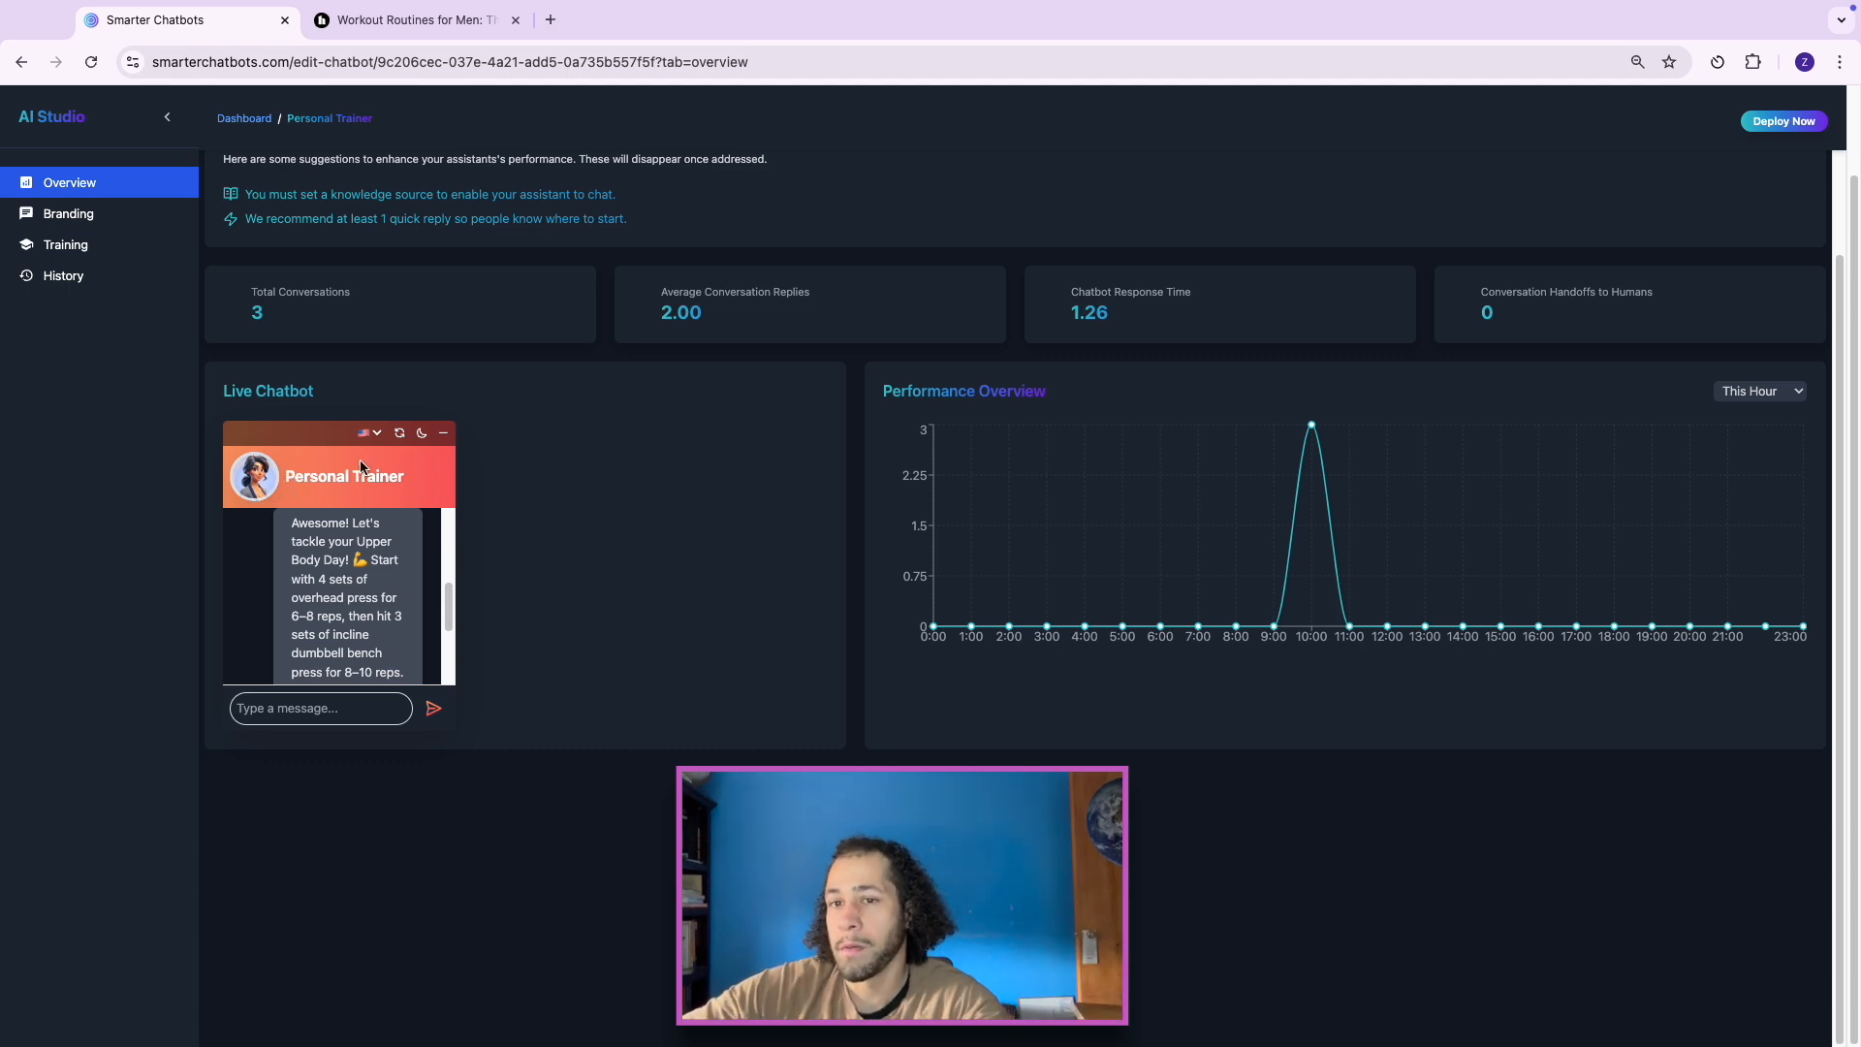
# Step: Review the Magic Suggestions for the chatbot on the overview page, highlighting the quick reply recommendation
pyautogui.scroll(2, 844, 307)
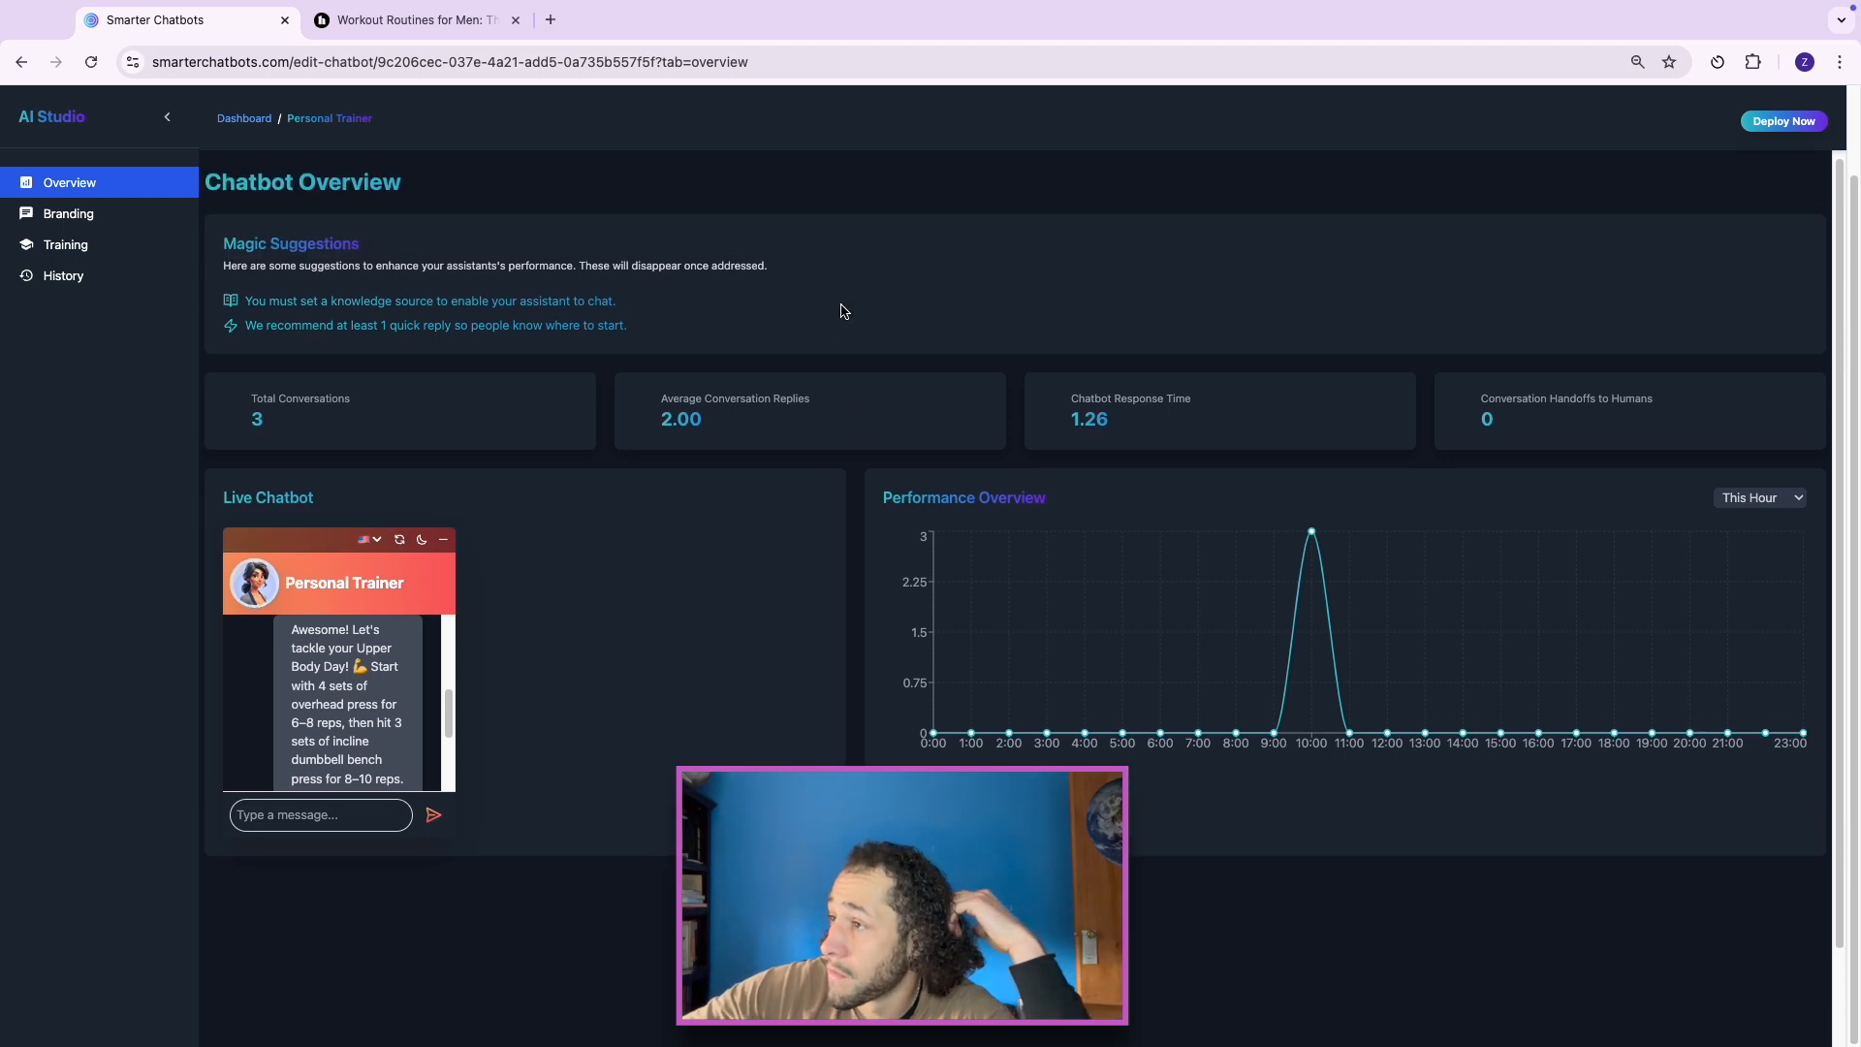
pyautogui.moveTo(244, 332); pyautogui.dragTo(578, 490)
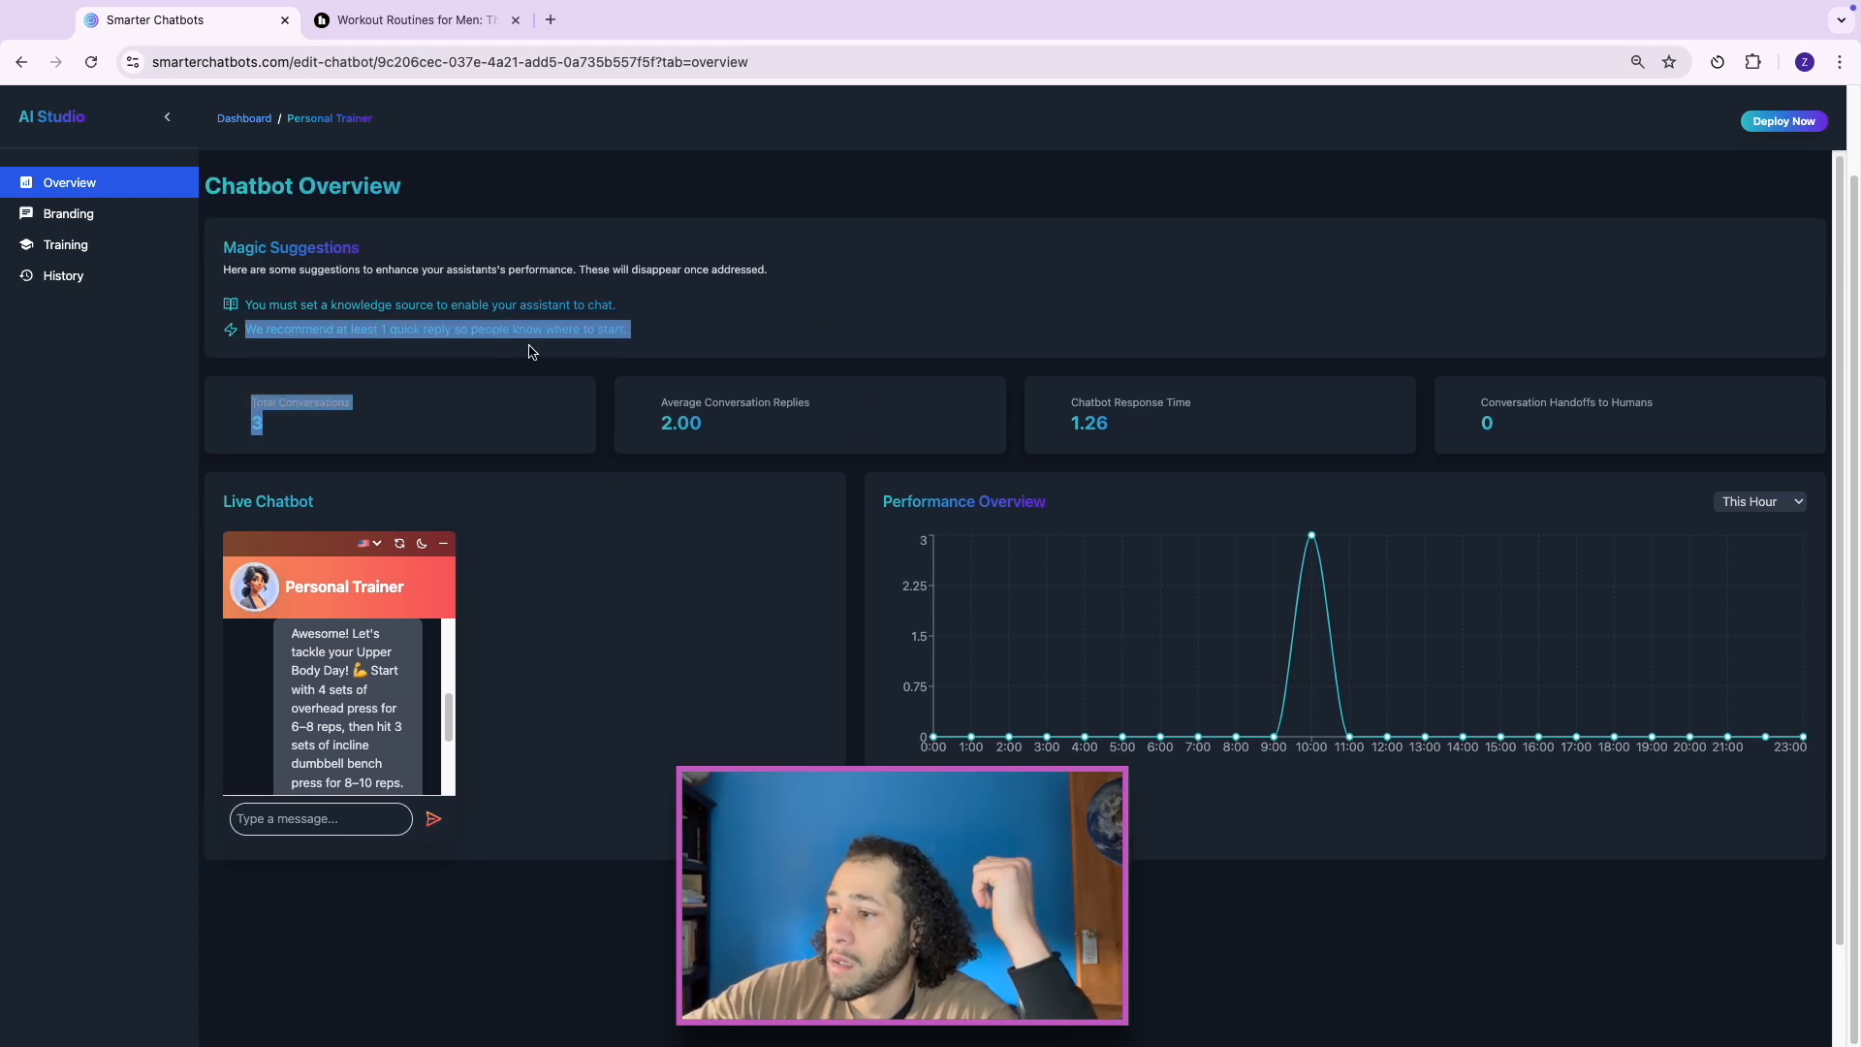
pyautogui.click(430, 361)
pyautogui.scroll(-2, 430, 361)
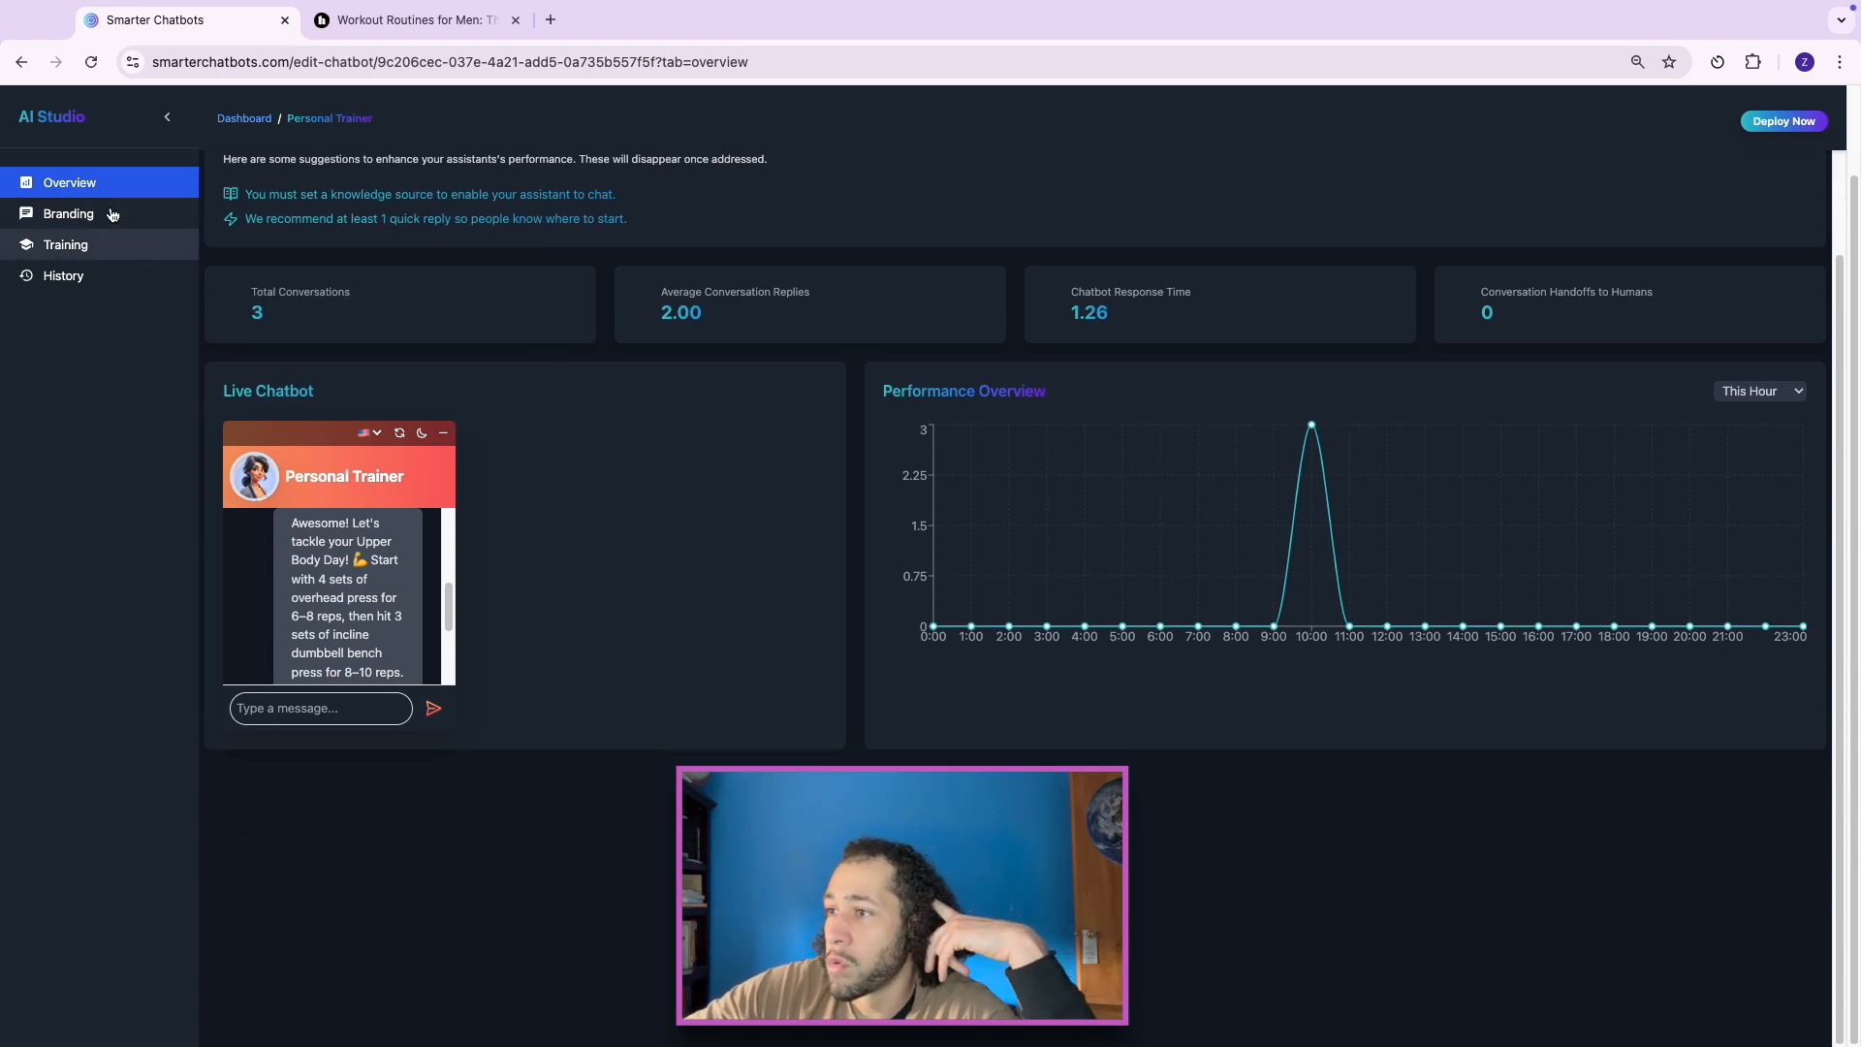
# Step: Open the chatbot's deployment options and examine the website widget's style snippet and body code
pyautogui.scroll(2, 278, 275)
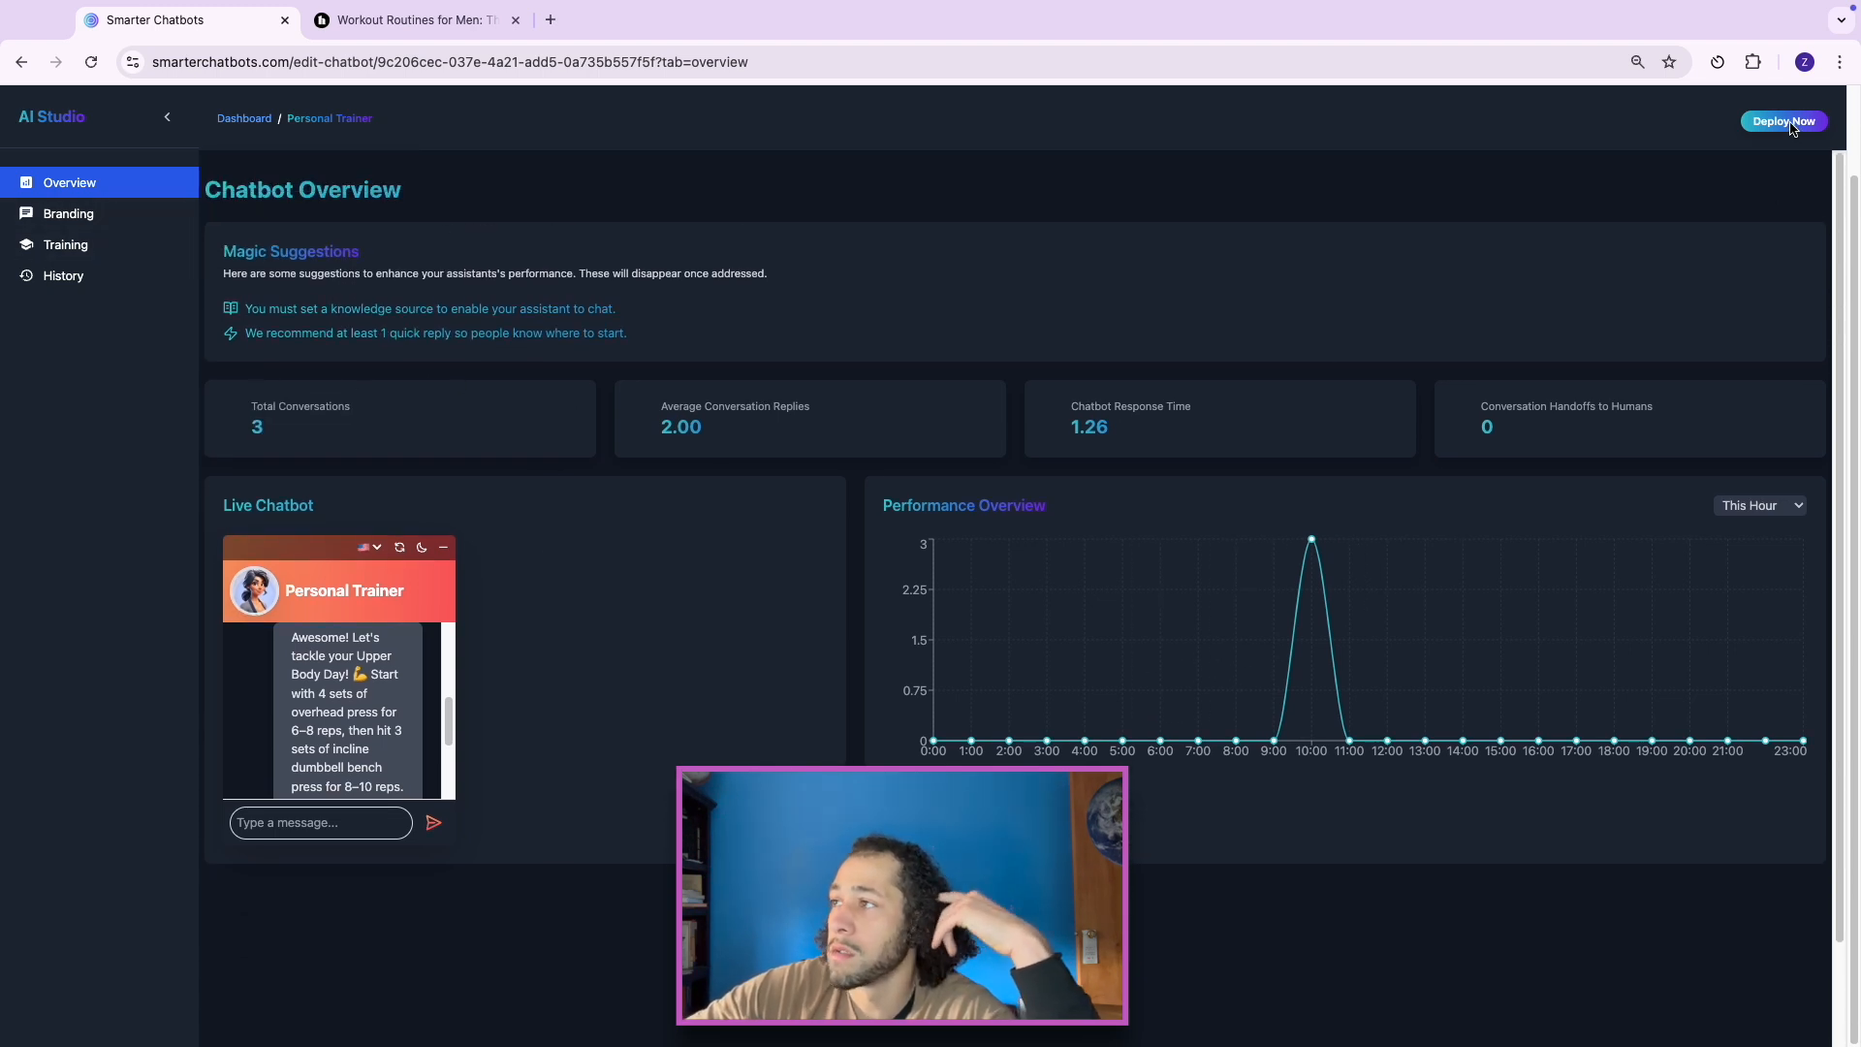
pyautogui.scroll(2, 1792, 129)
pyautogui.click(1785, 219)
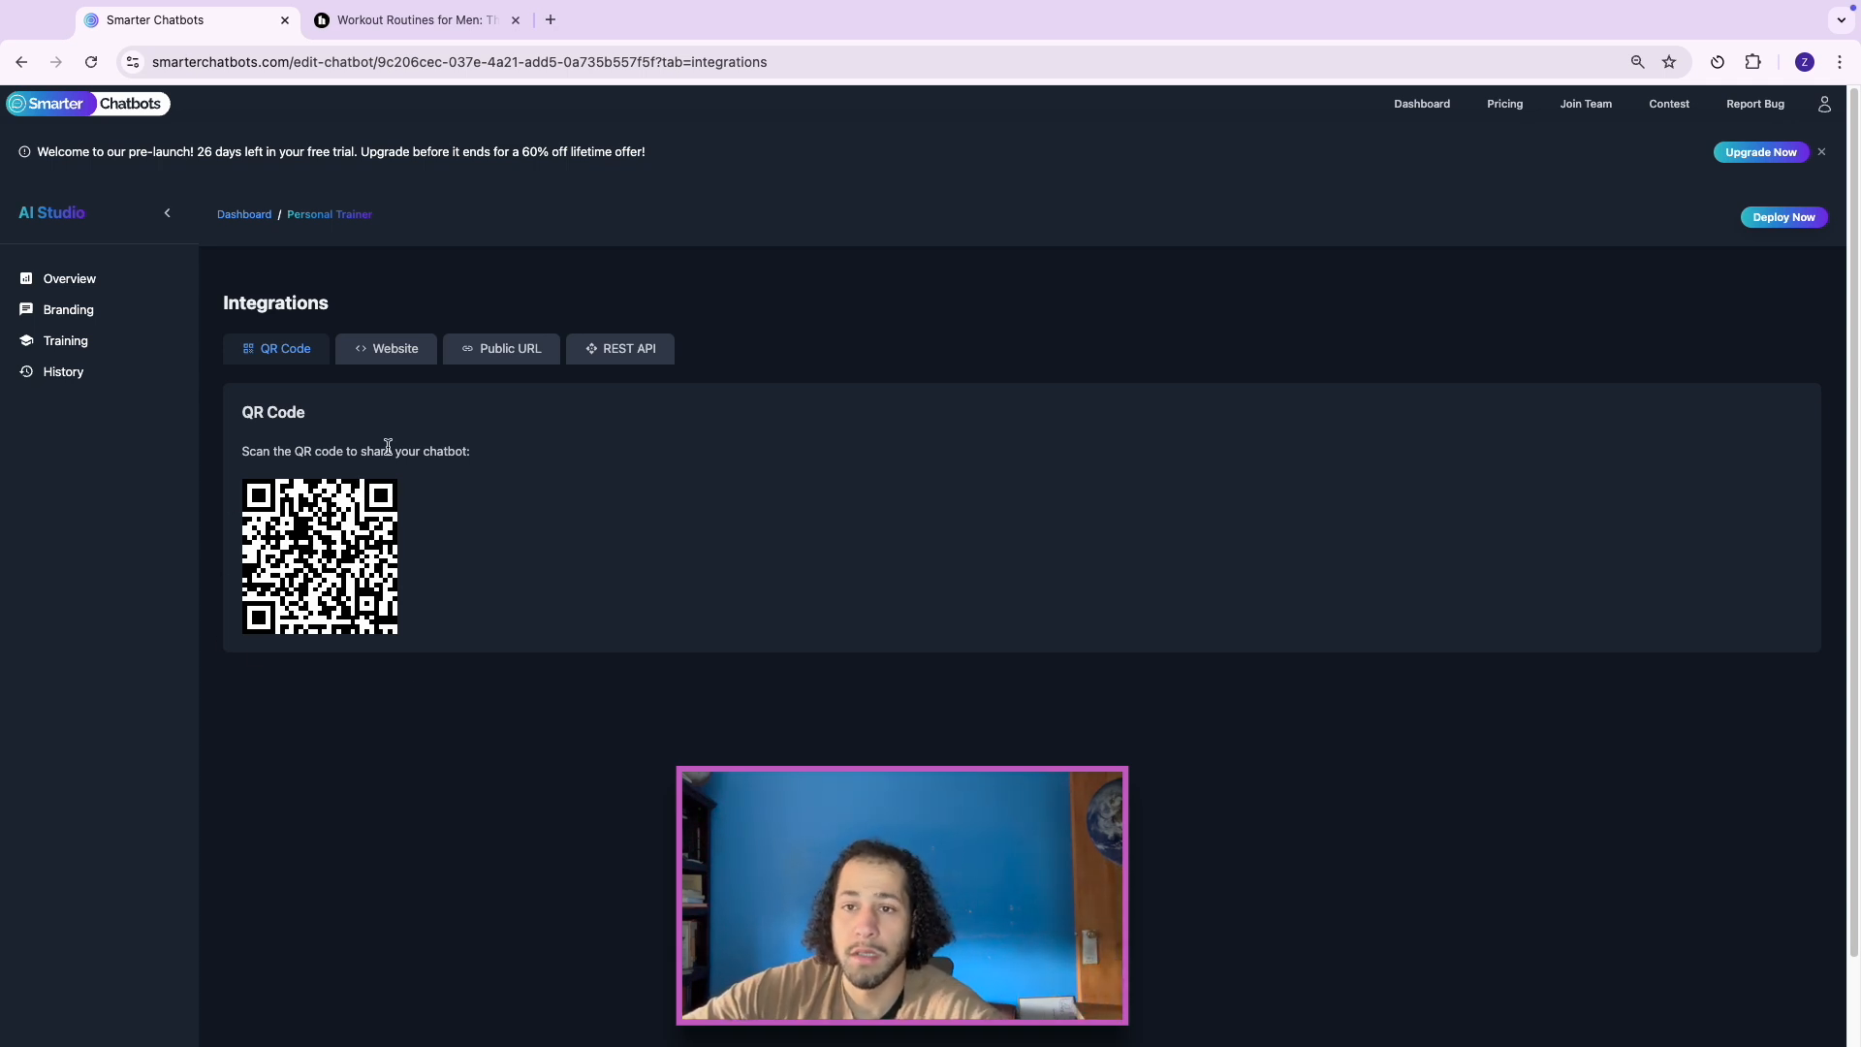
pyautogui.click(378, 362)
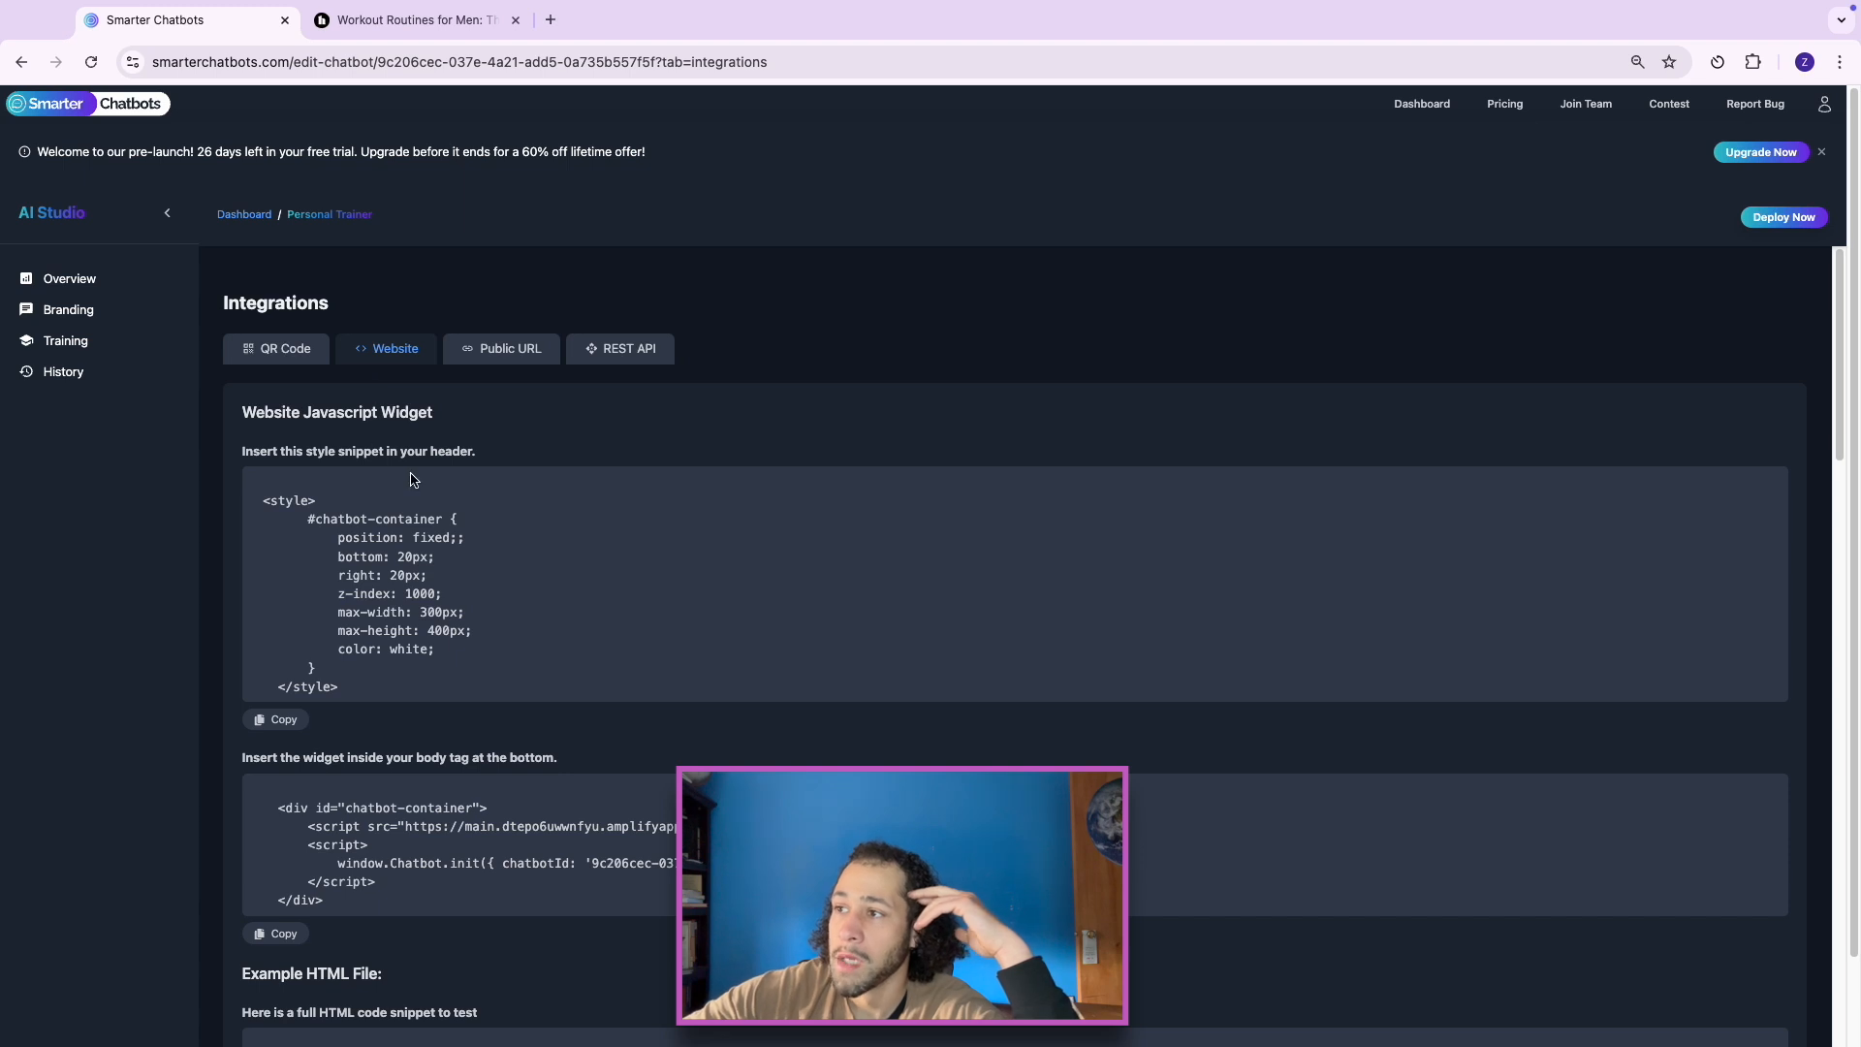
pyautogui.scroll(-5, 423, 488)
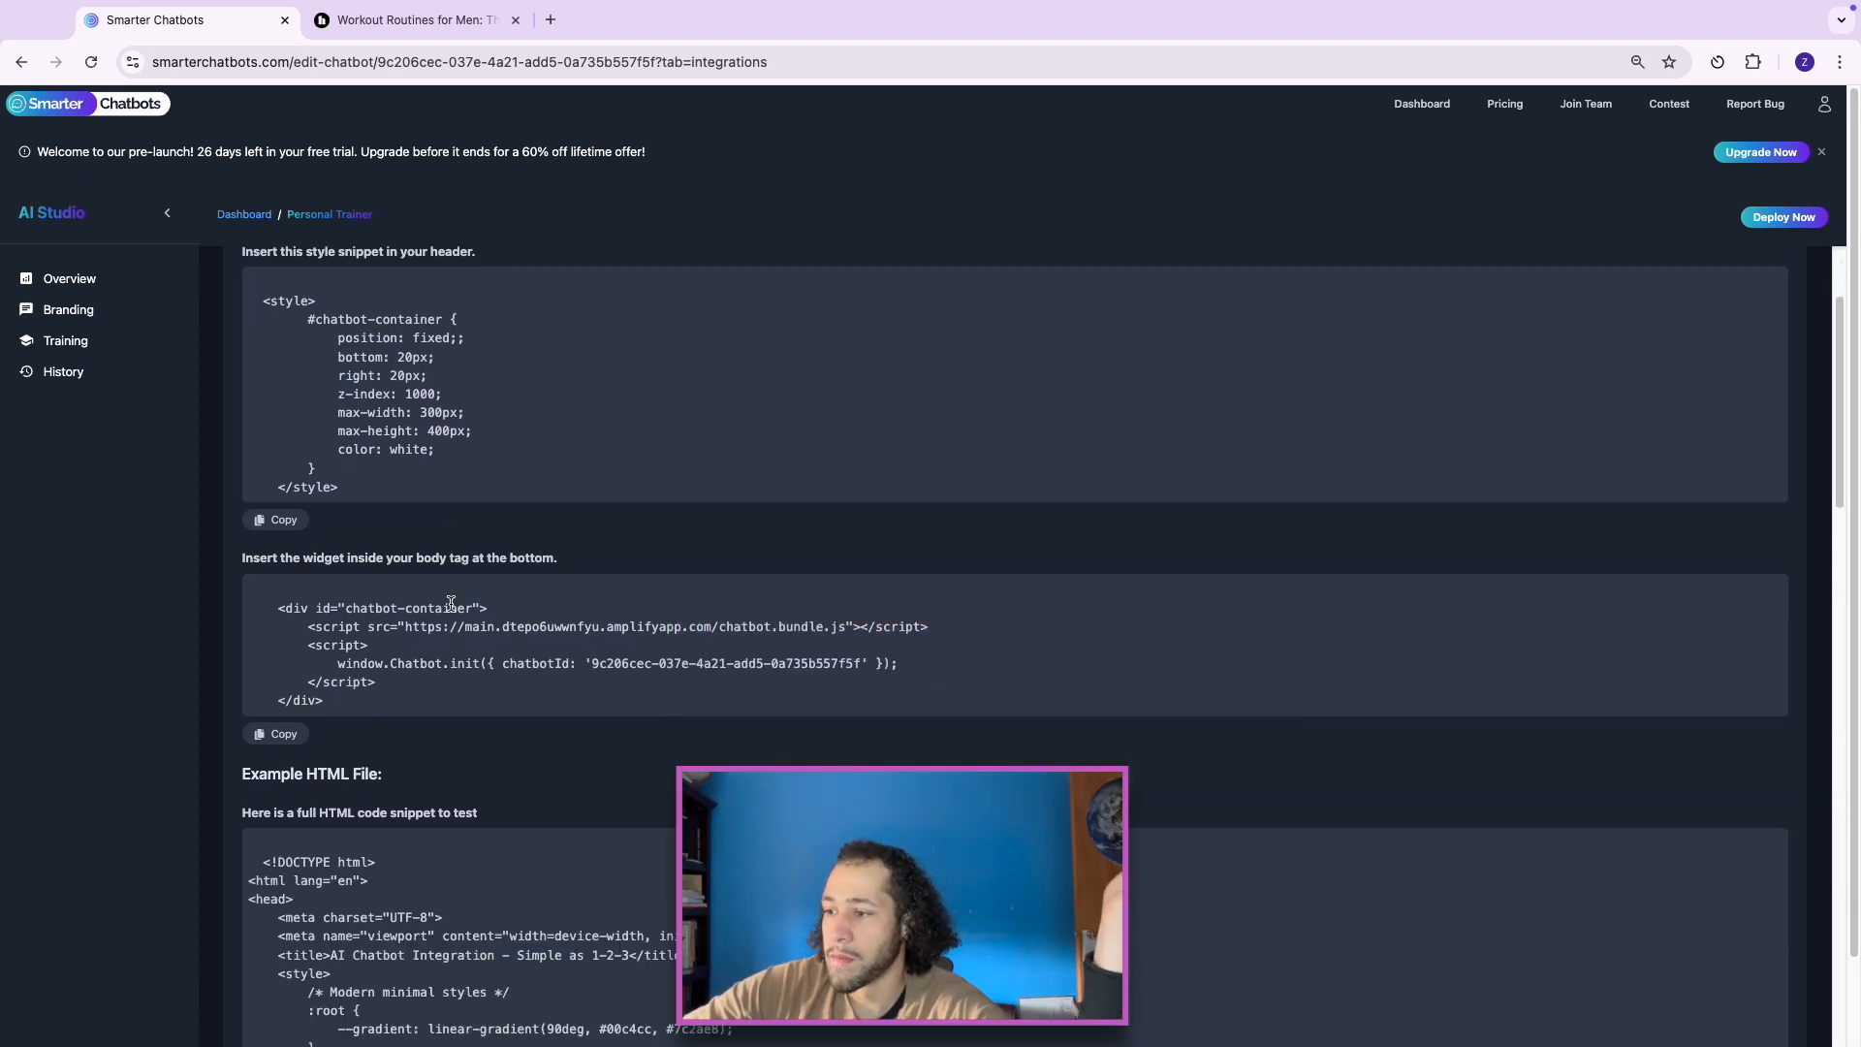
pyautogui.scroll(2, 538, 456)
pyautogui.moveTo(329, 531); pyautogui.dragTo(254, 437)
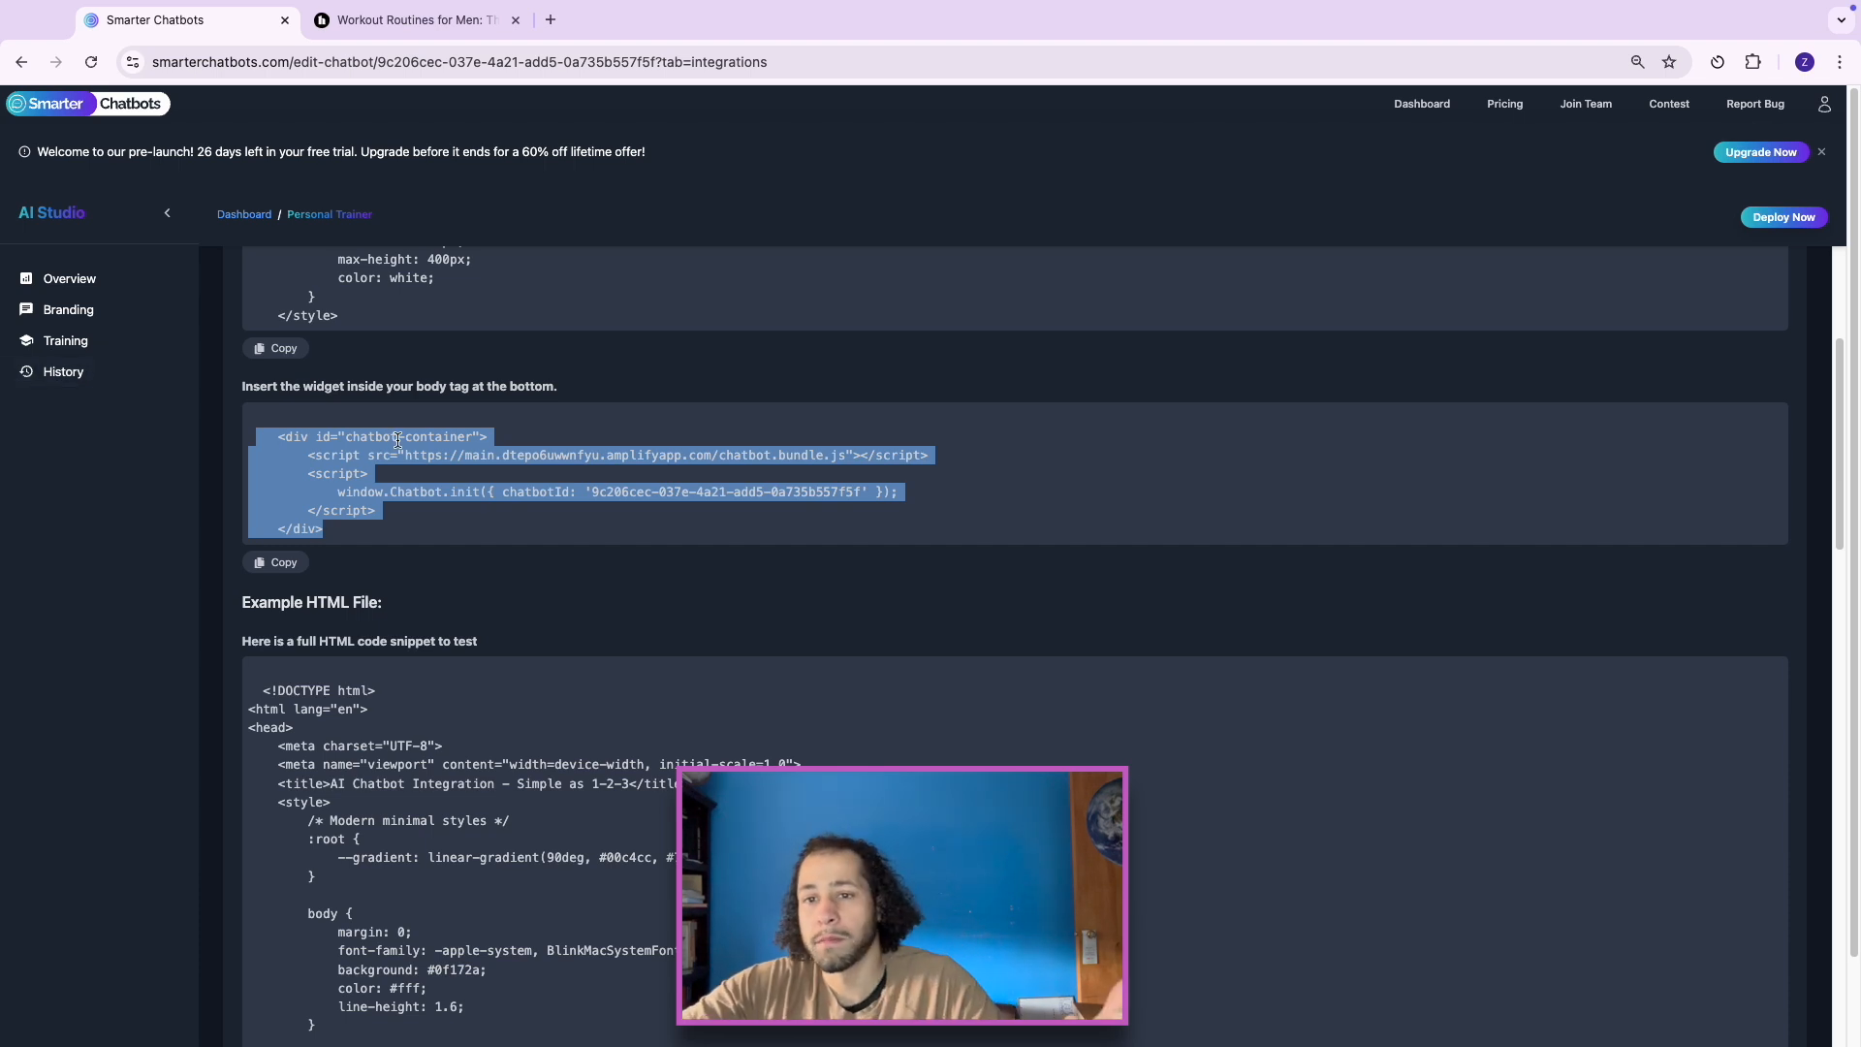
# Step: View the chatbot's Public URL and REST API integrations, ending on the QR Code option
pyautogui.scroll(4, 397, 441)
pyautogui.click(552, 353)
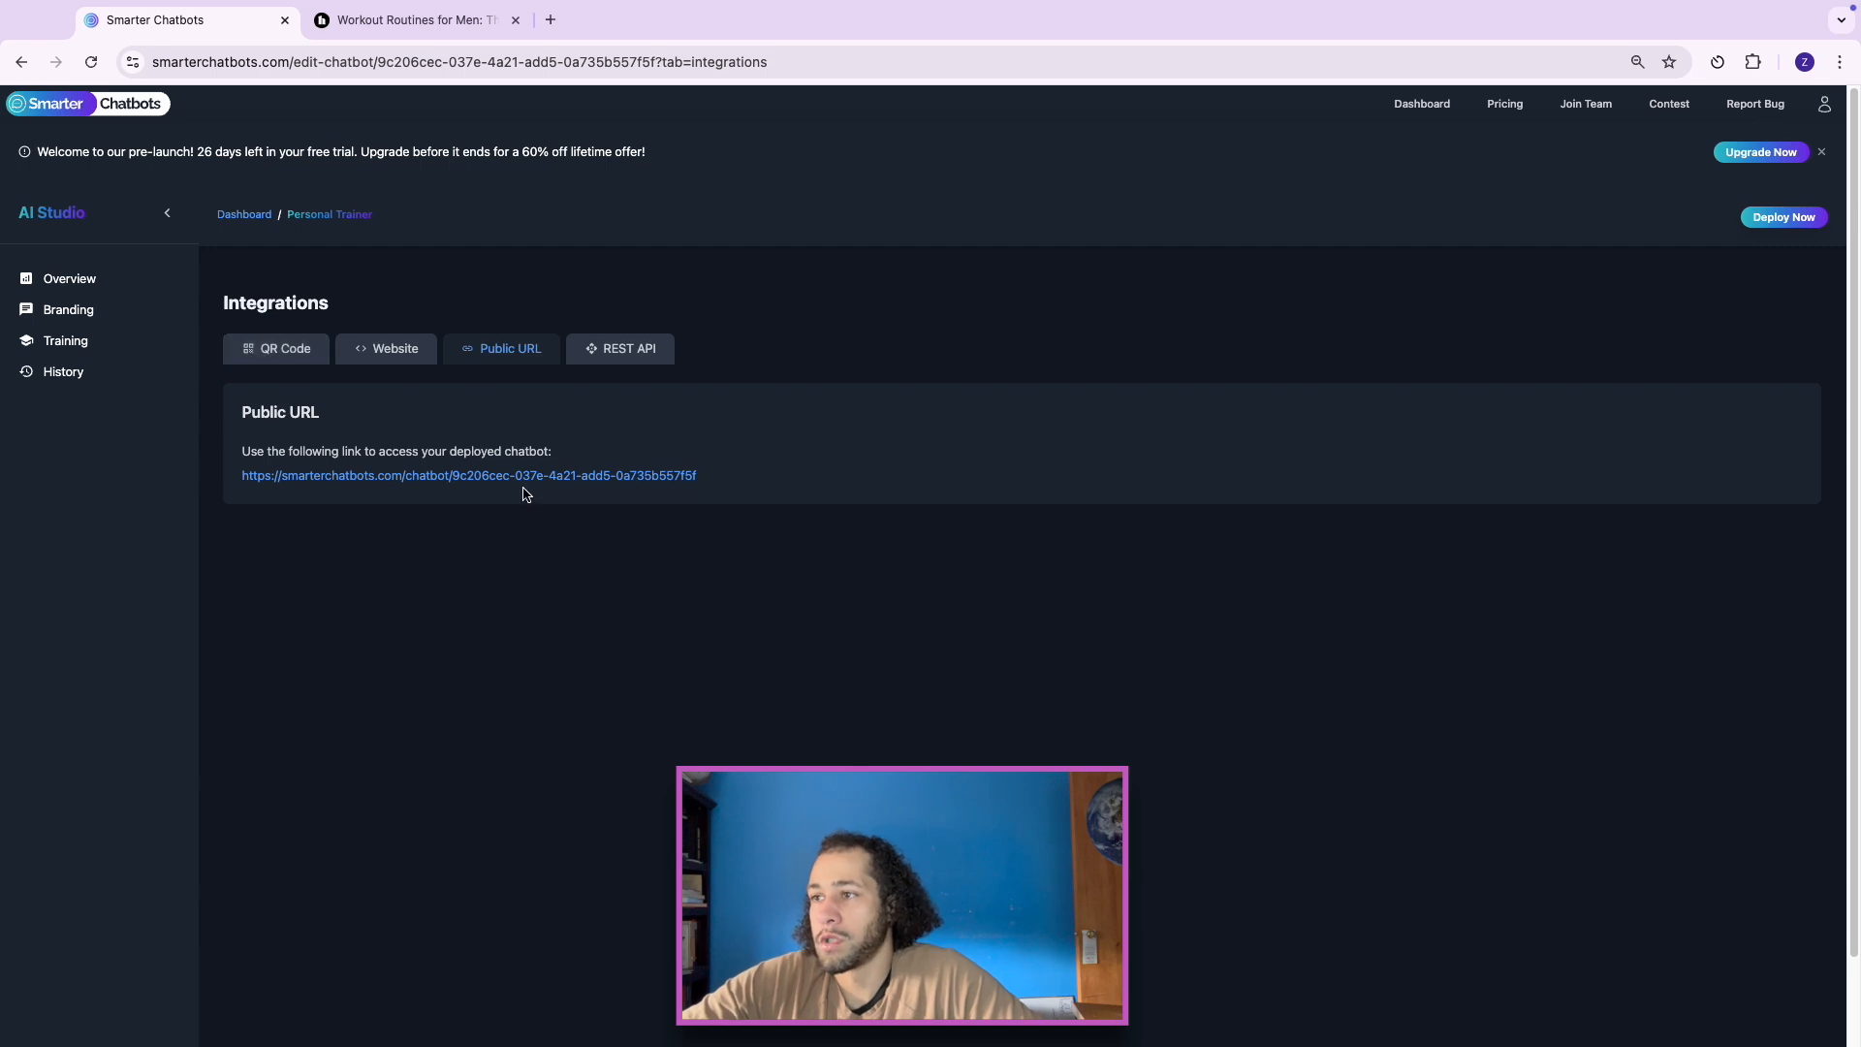
pyautogui.click(654, 369)
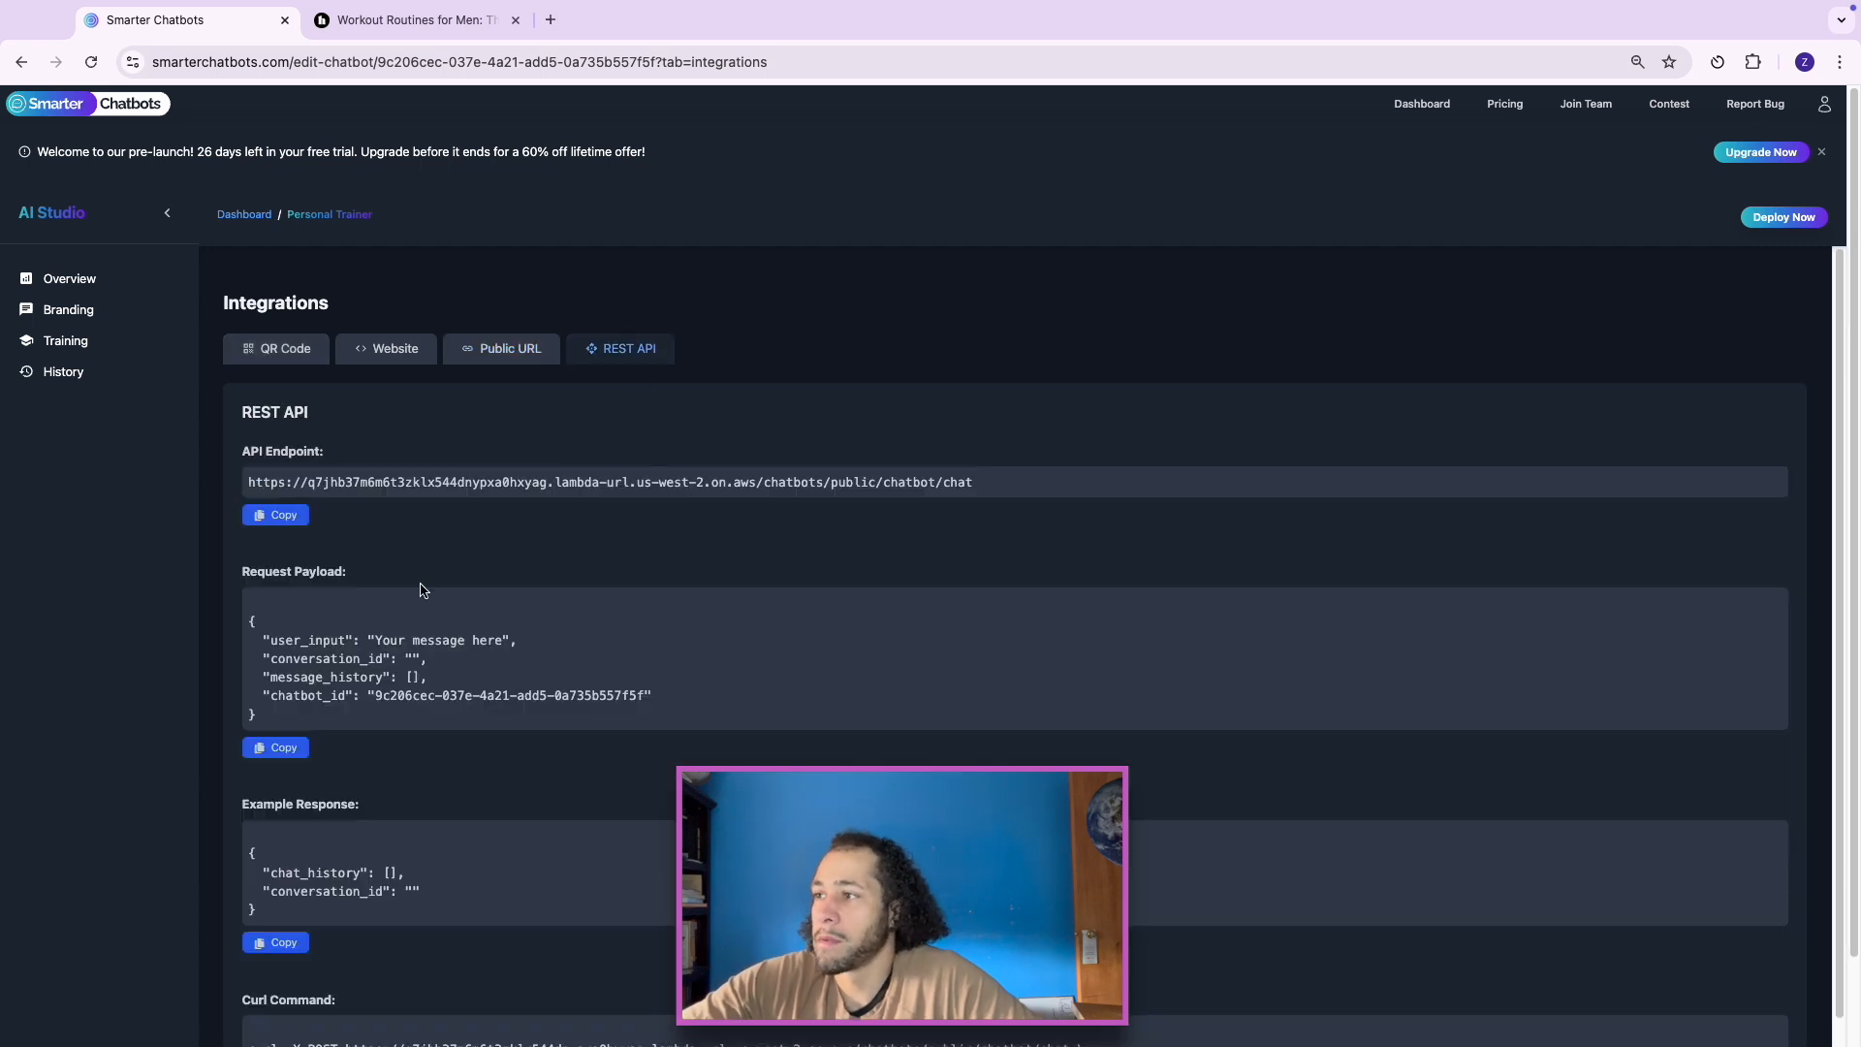
pyautogui.click(287, 356)
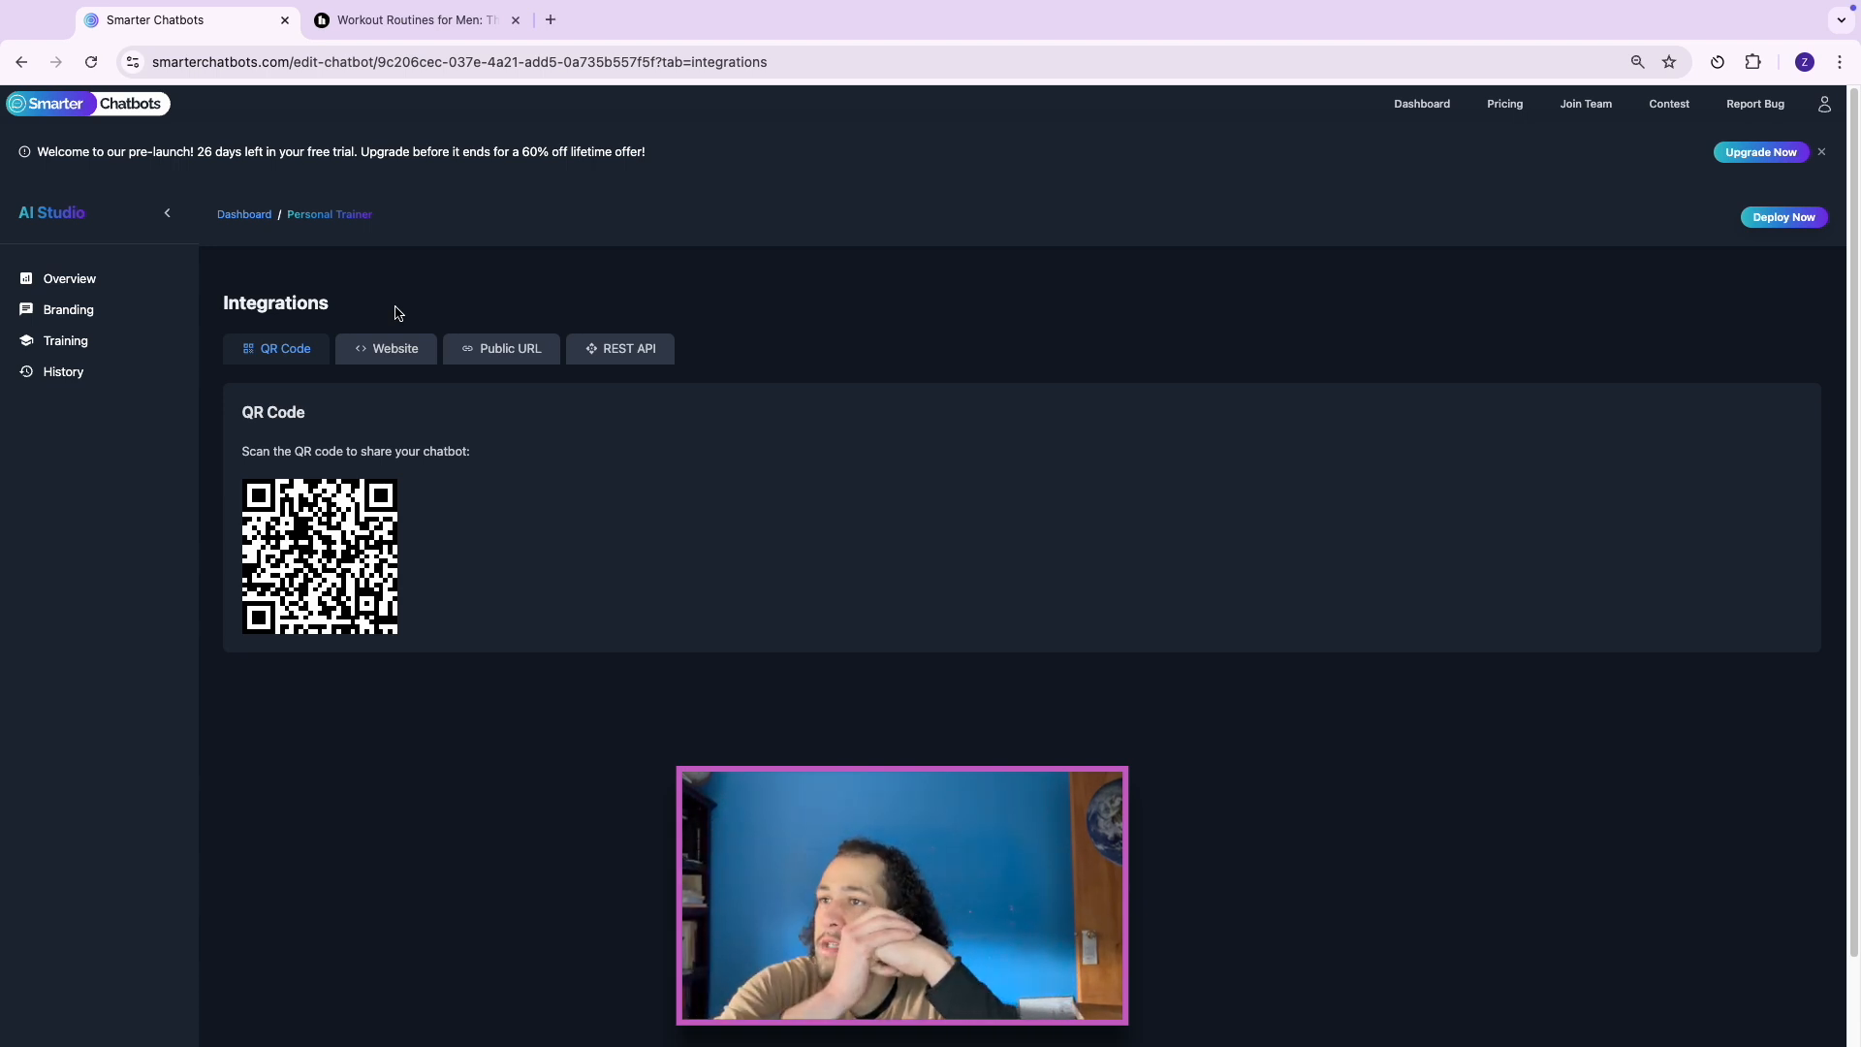
# Step: Open the conversation history, read through the two most recent conversations and collapse them again
pyautogui.click(58, 372)
pyautogui.click(380, 368)
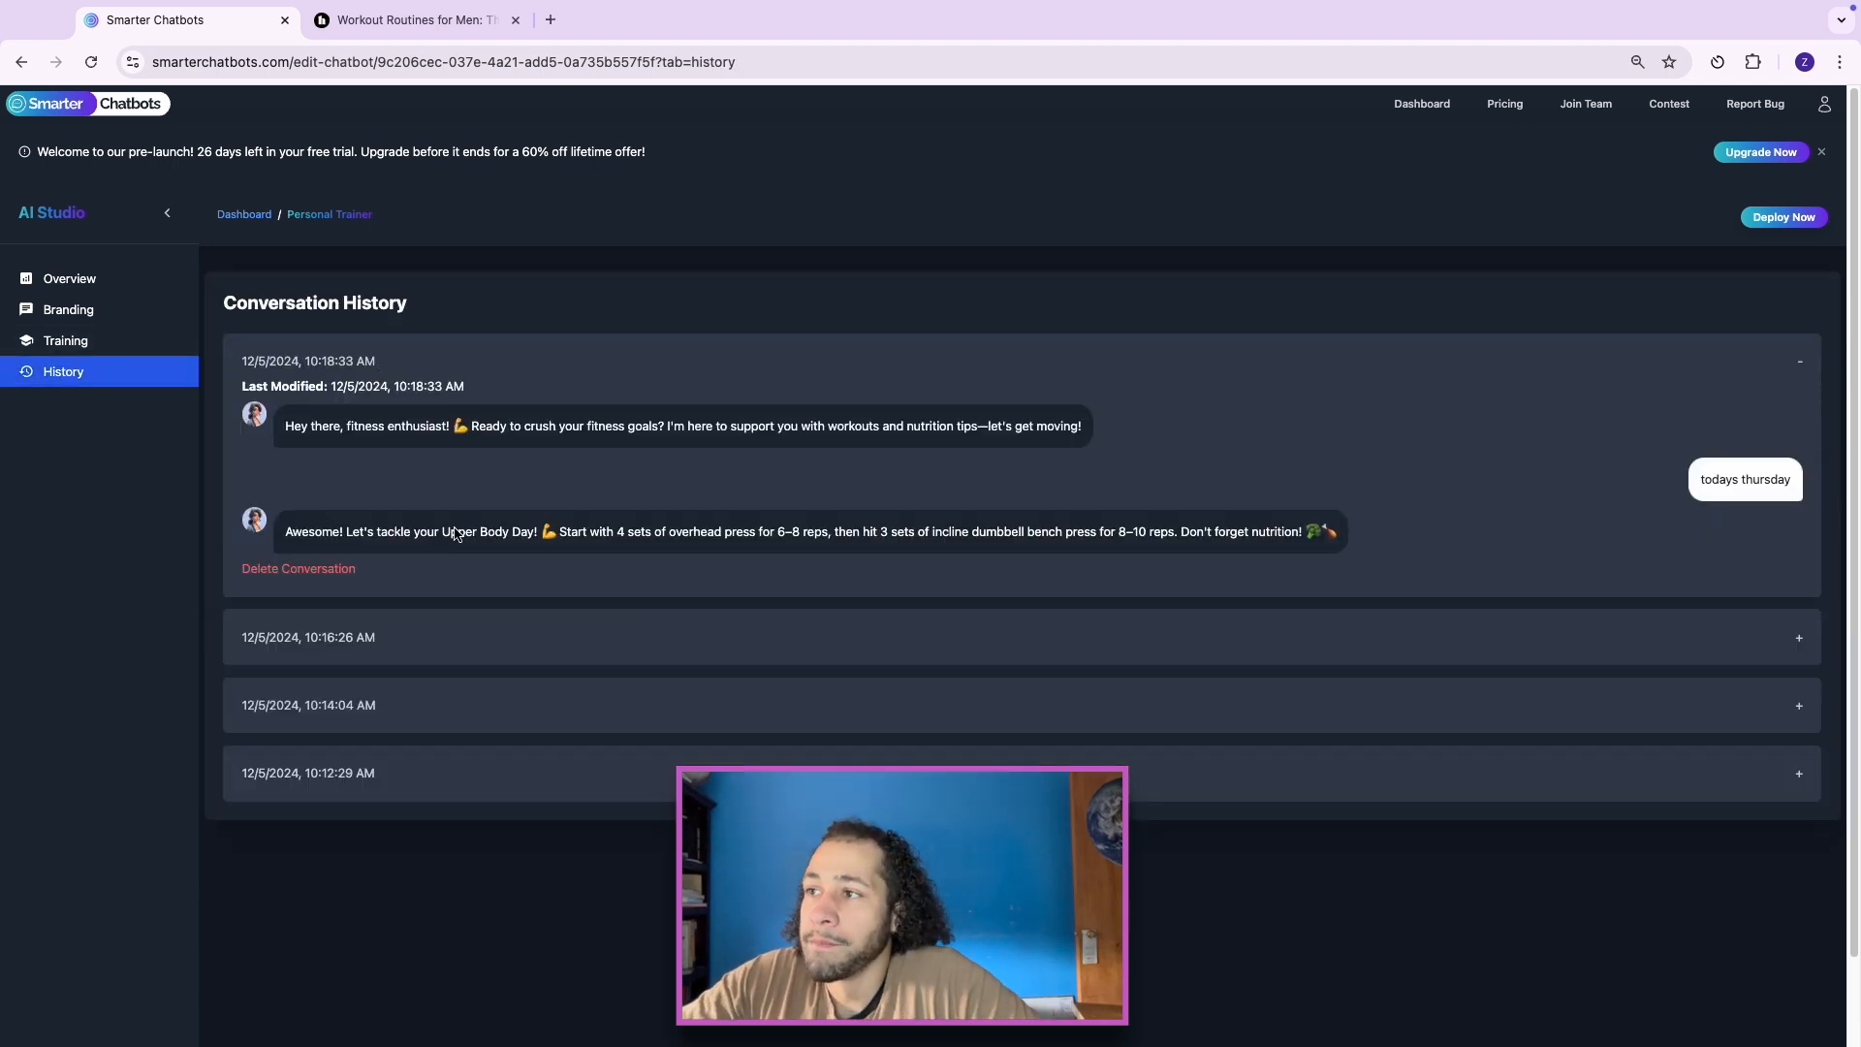
pyautogui.click(561, 651)
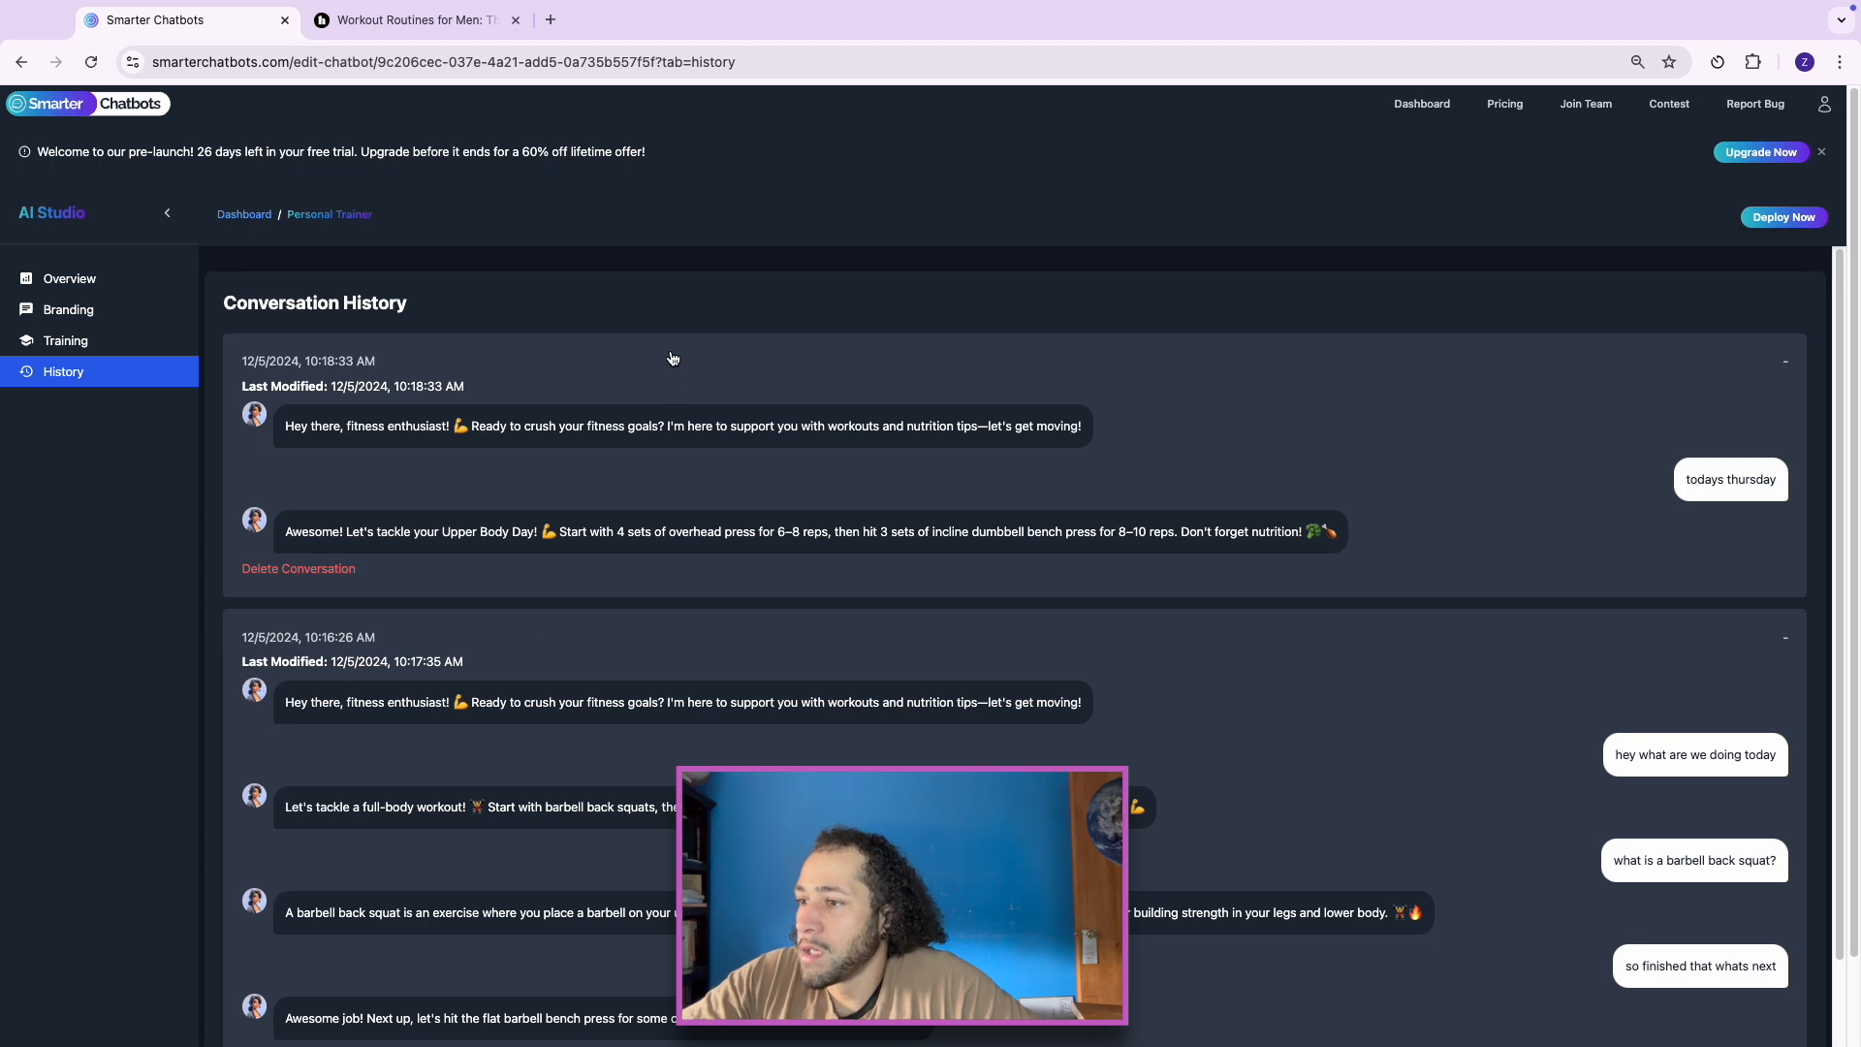
pyautogui.scroll(-1, 669, 360)
pyautogui.click(1786, 603)
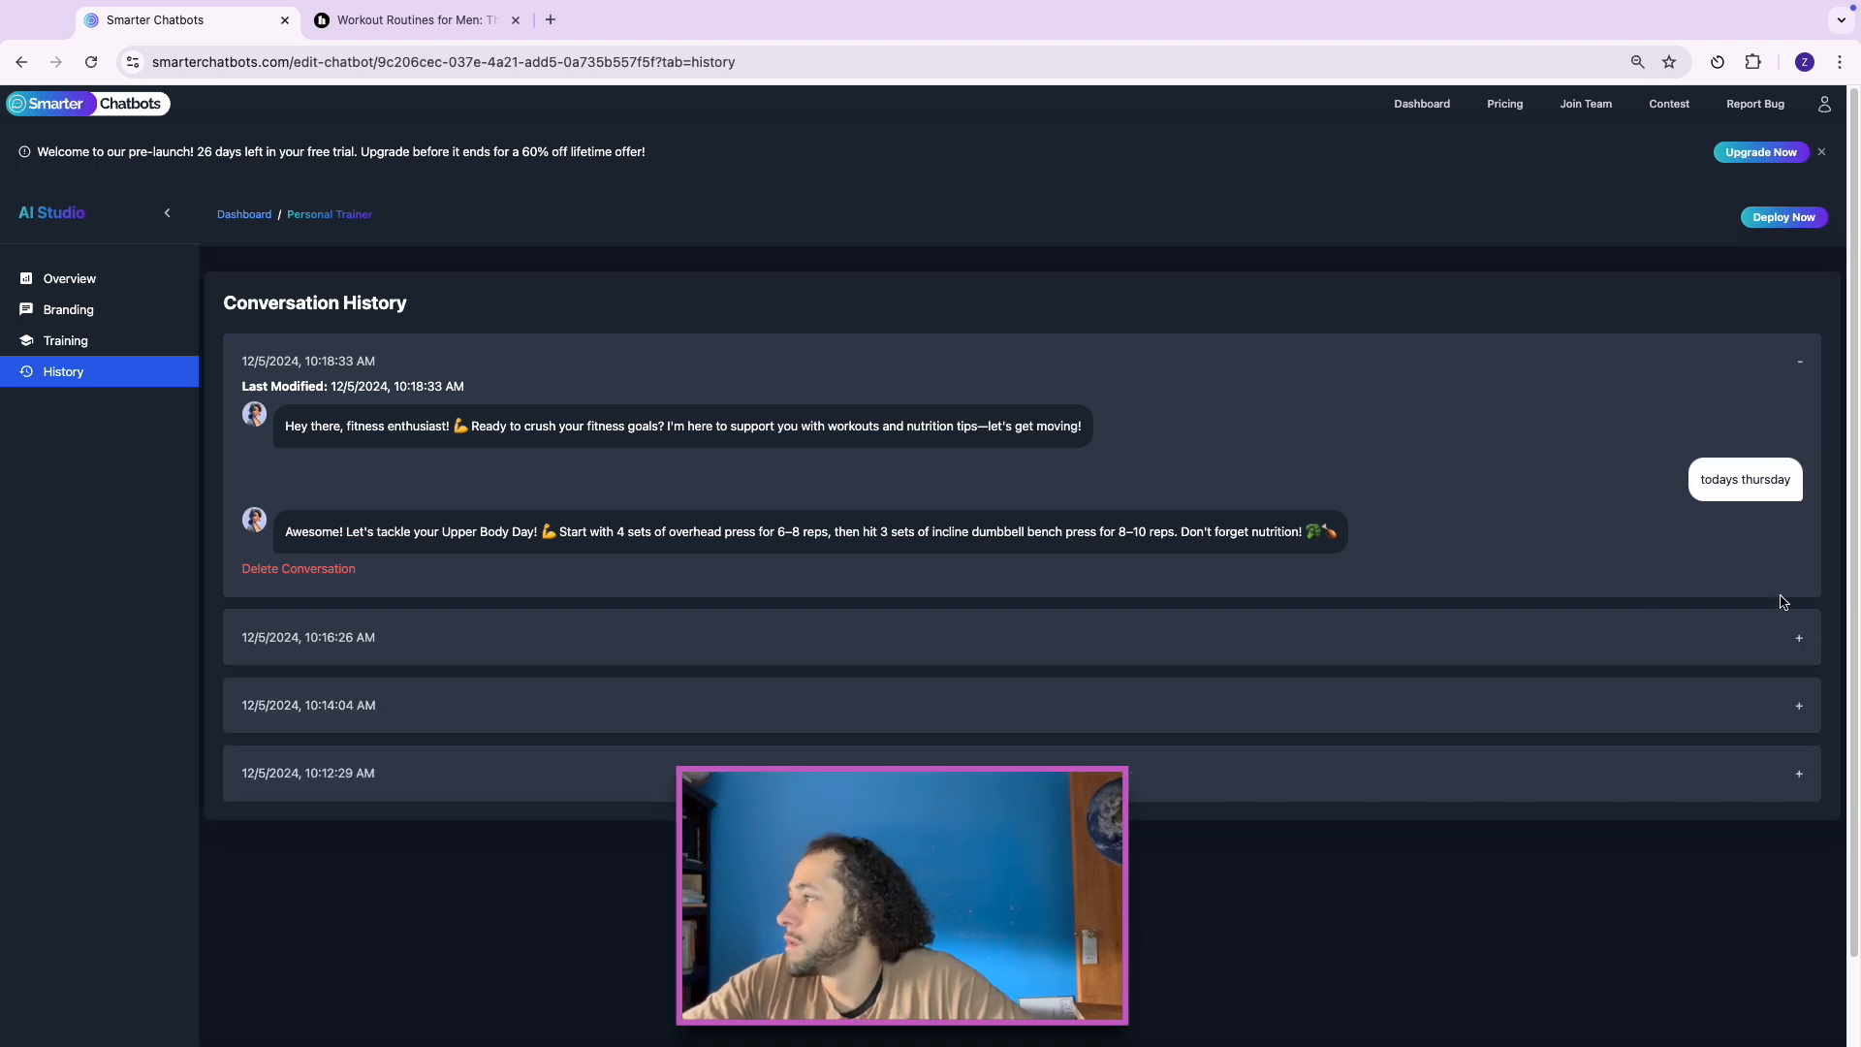
pyautogui.click(1793, 367)
# Step: Return to the chatbot overview and show the time period options for the Performance Overview chart
pyautogui.click(72, 280)
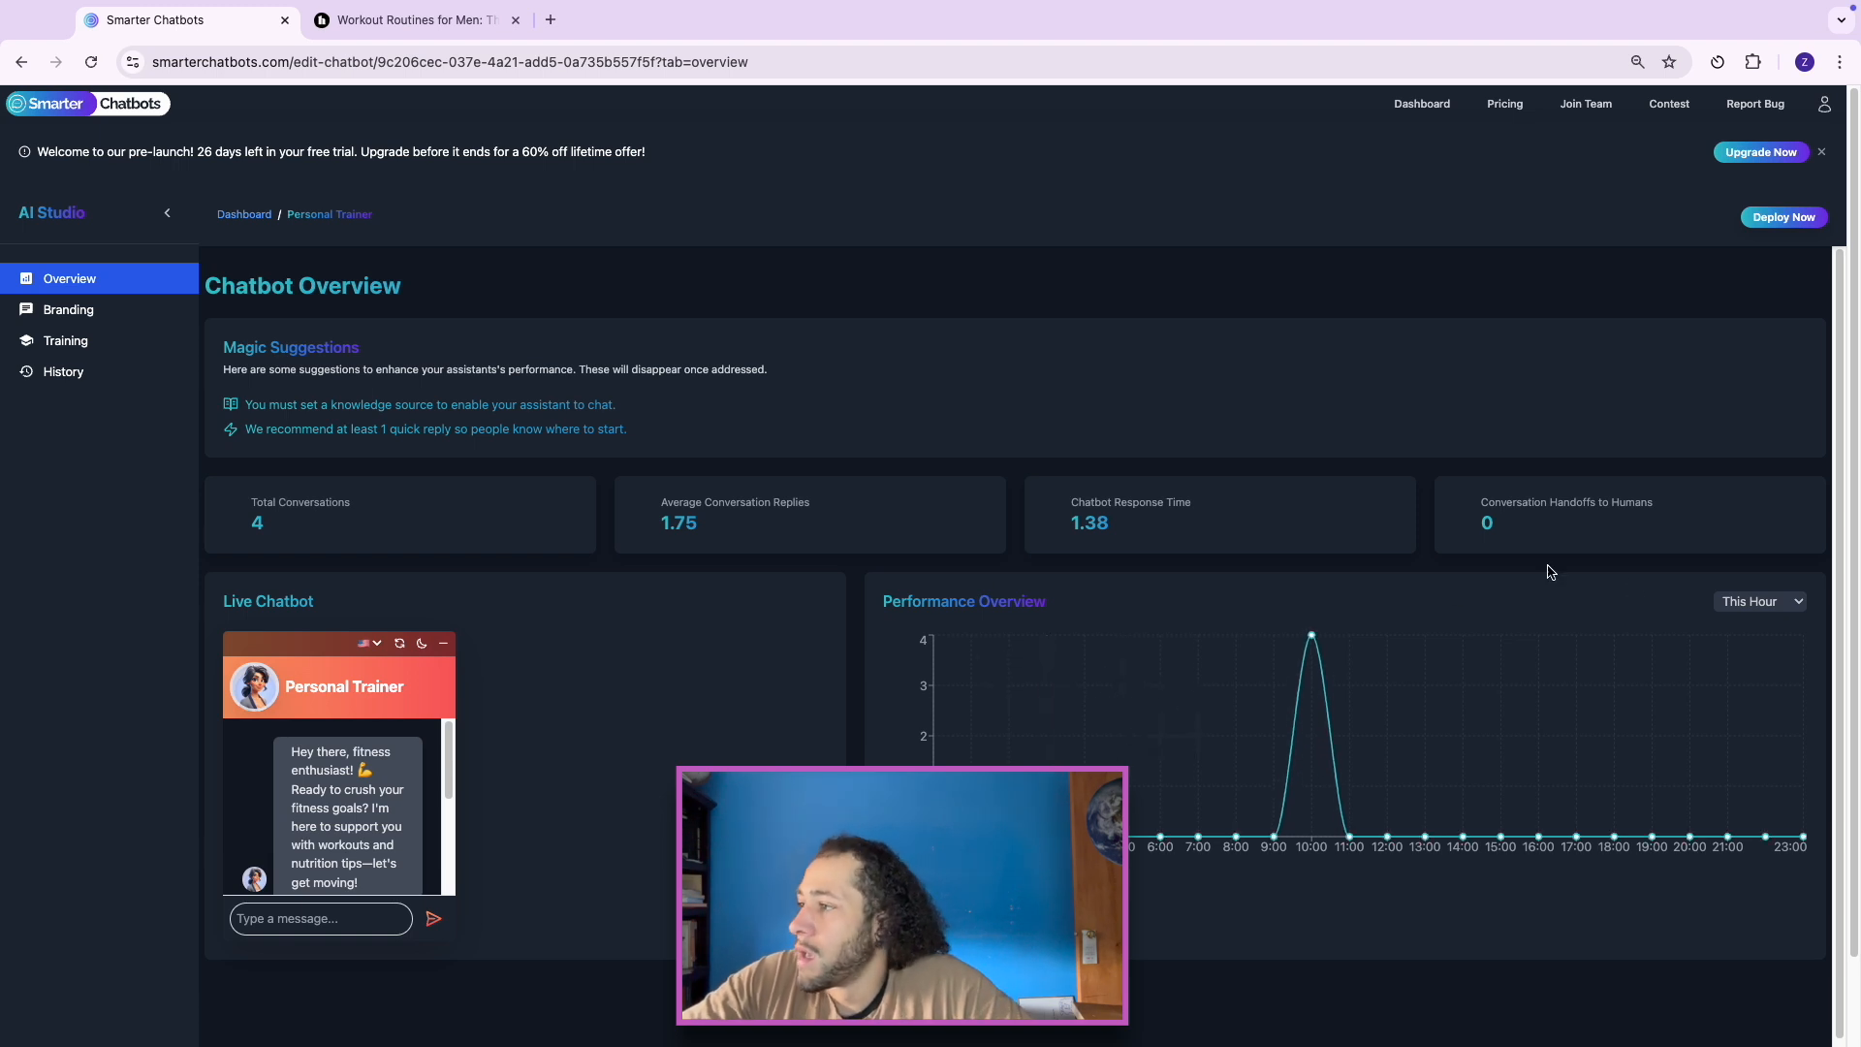
pyautogui.click(1773, 605)
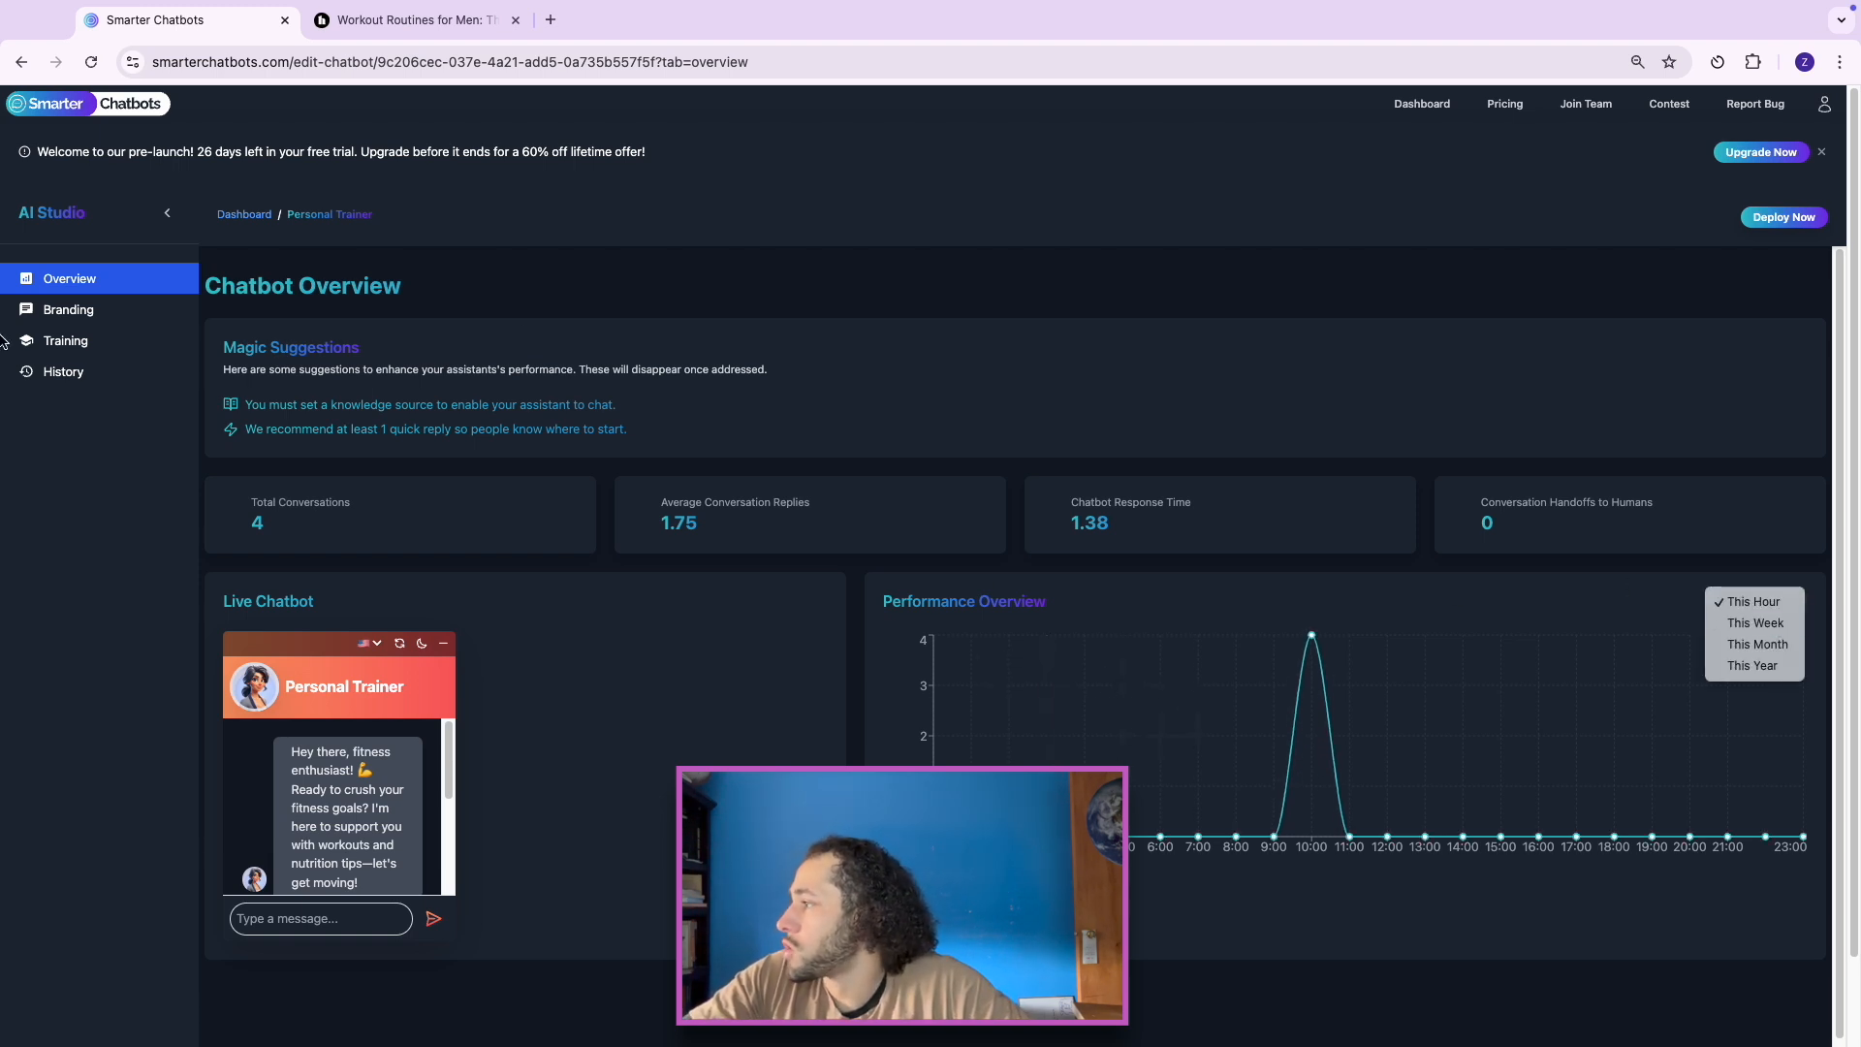